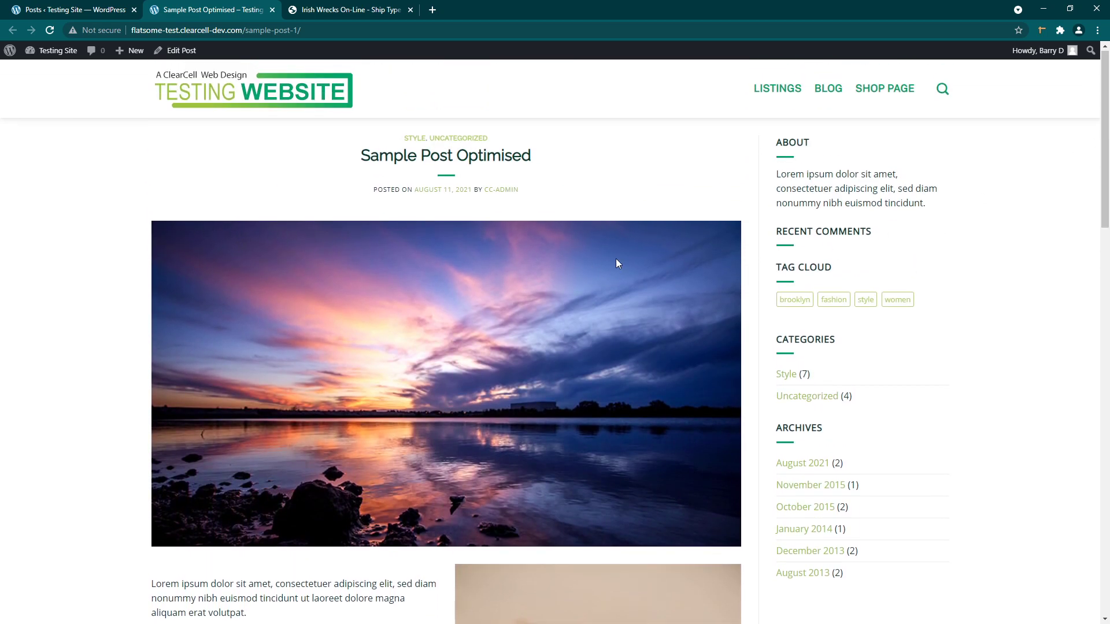
Examine the published sample post's layout from the title image through the text and image rows to the thumbnail gallery.
scroll(606, 259, down, 7)
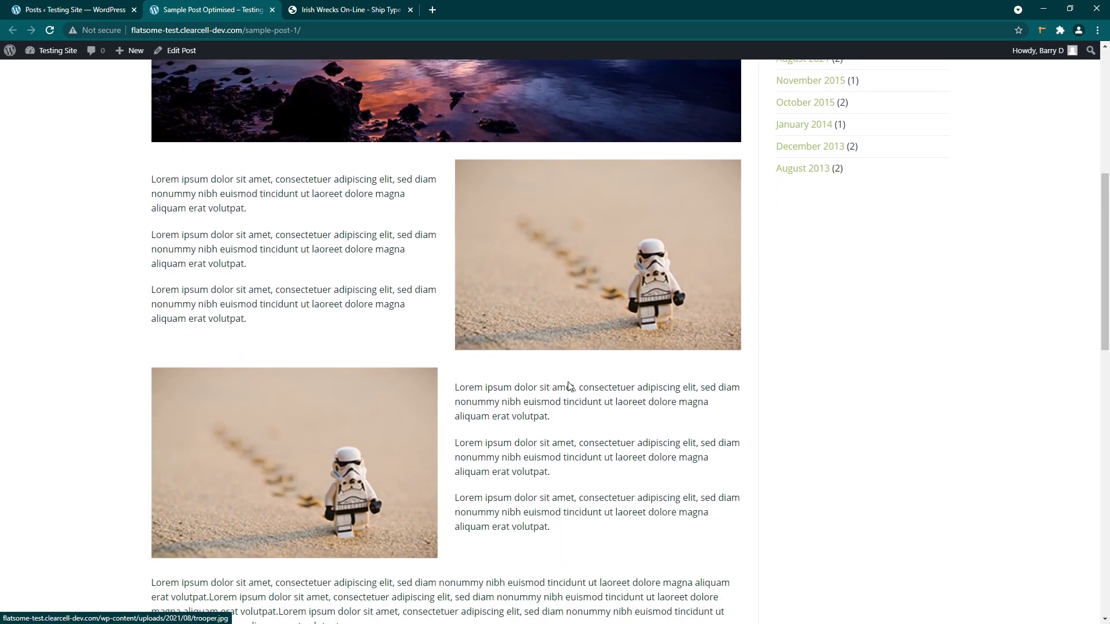
scroll(568, 355, up, 5)
scroll(574, 342, up, 2)
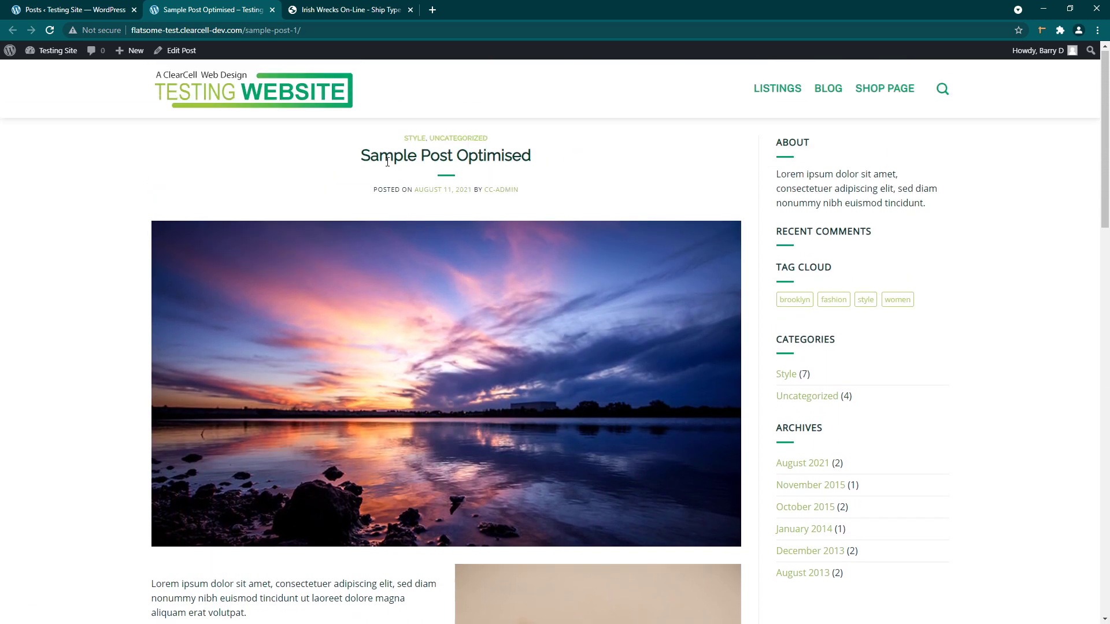
scroll(506, 177, down, 3)
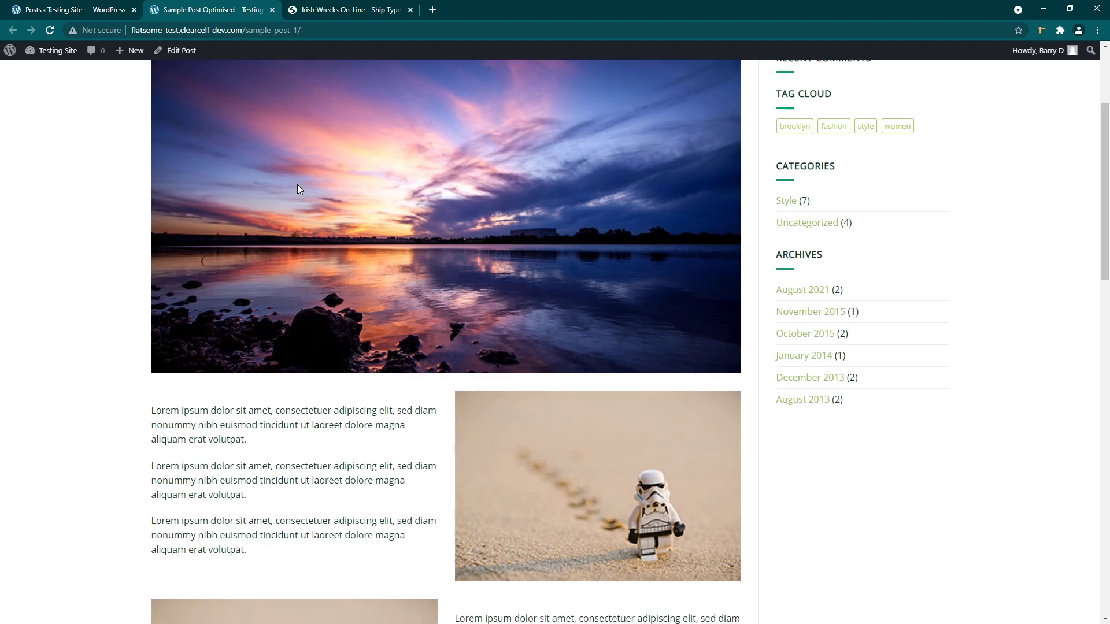
scroll(555, 269, down, 2)
scroll(366, 345, down, 3)
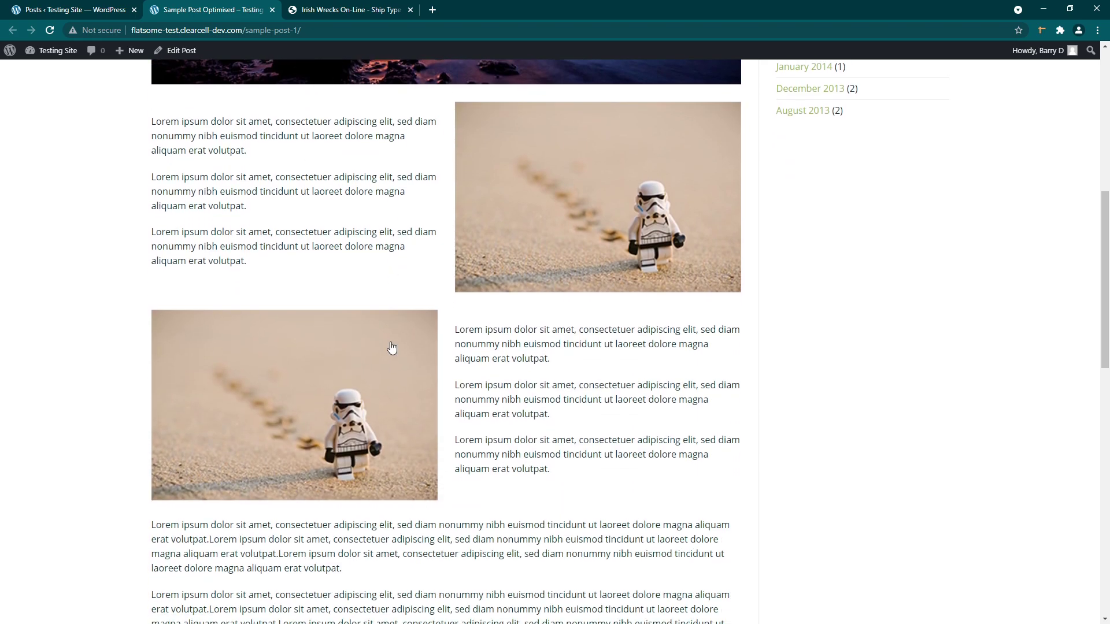
scroll(612, 369, down, 4)
scroll(507, 216, up, 4)
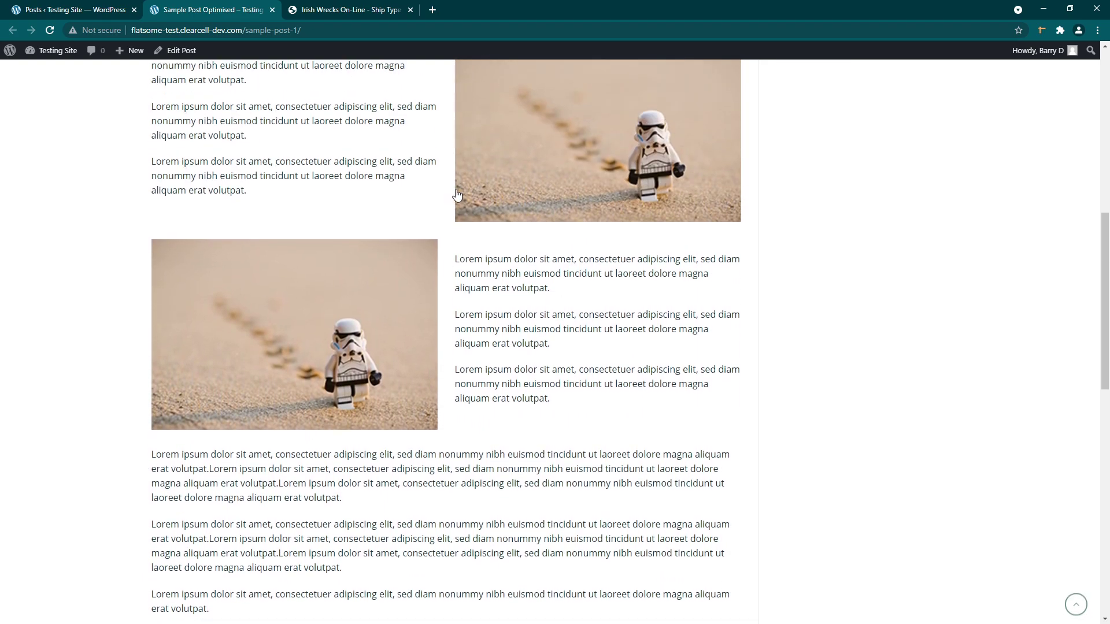
scroll(503, 278, down, 5)
scroll(504, 361, down, 3)
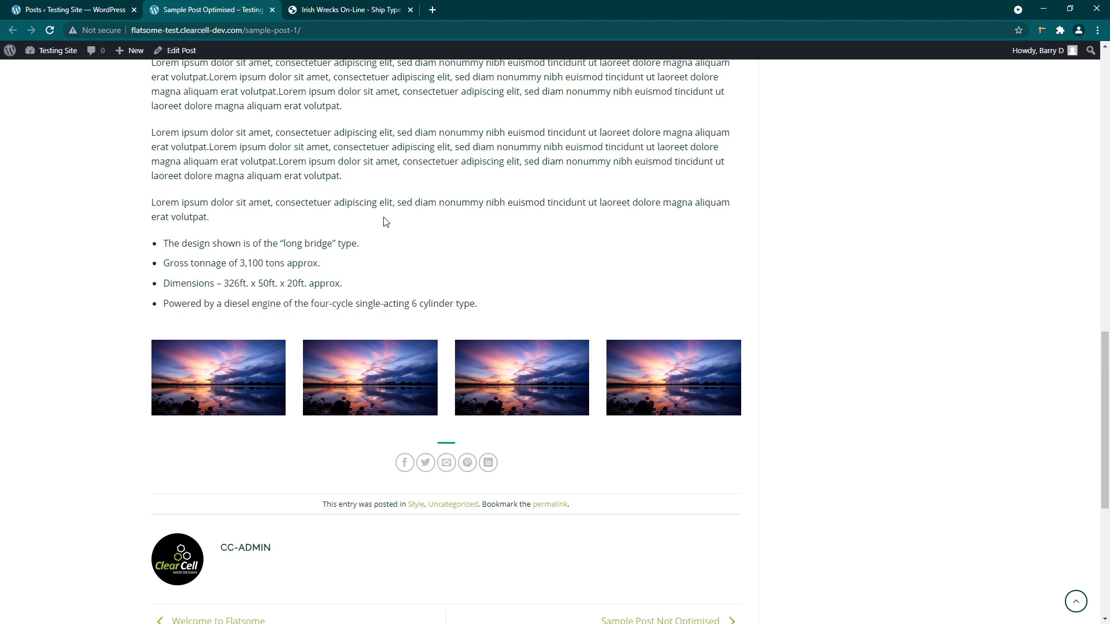
View the first two gallery images enlarged in the lightbox and review the post's image and text rows again.
click(233, 390)
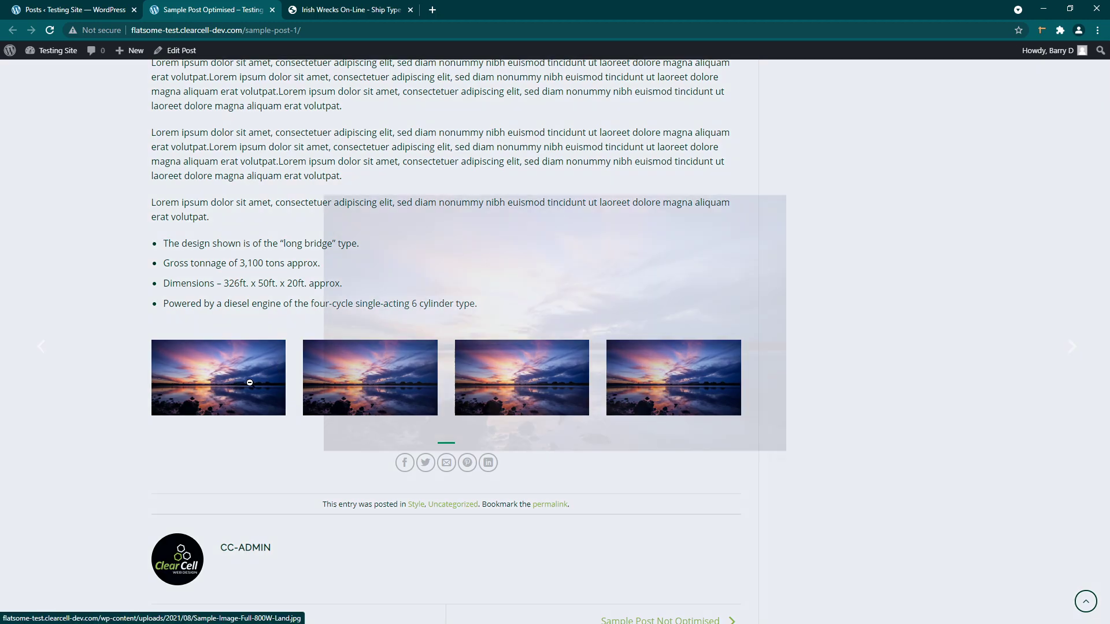
click(855, 321)
click(426, 384)
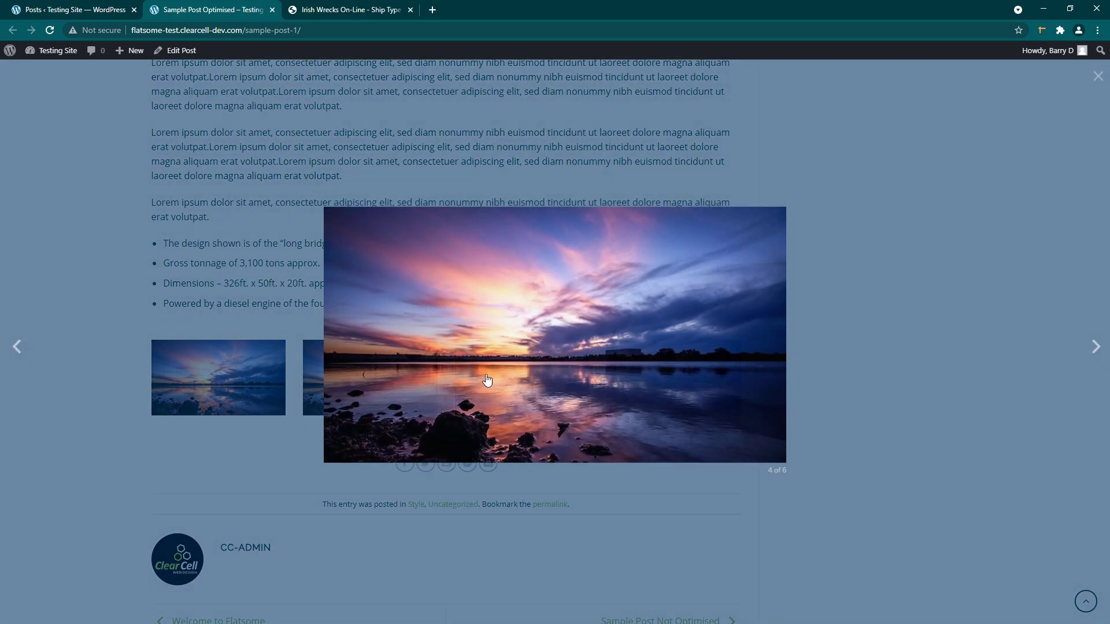
click(915, 343)
scroll(575, 302, up, 5)
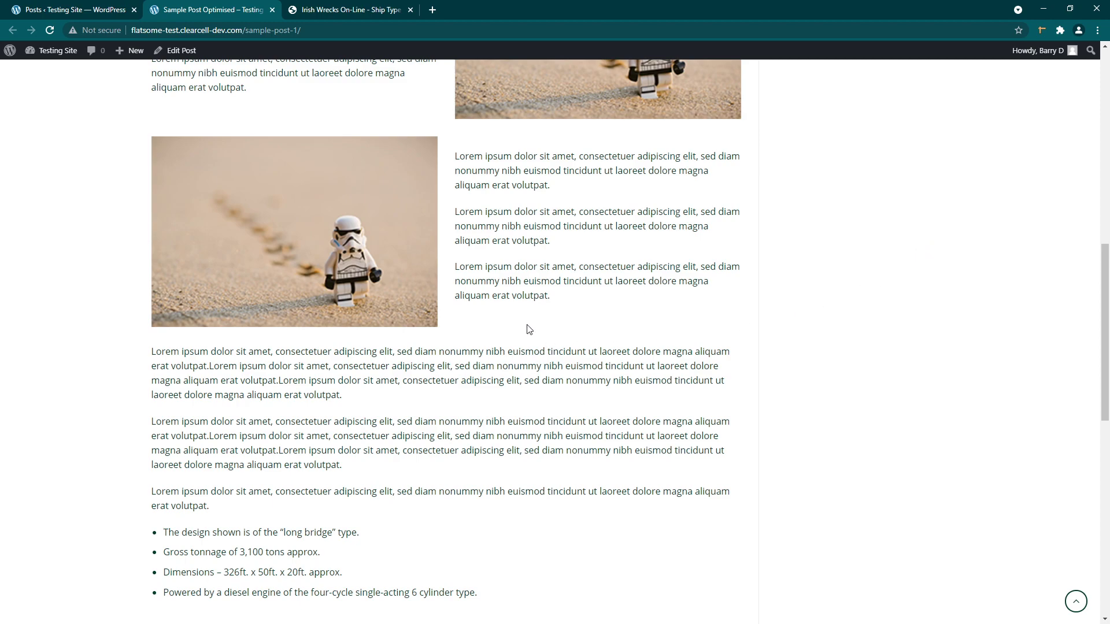
scroll(529, 329, up, 3)
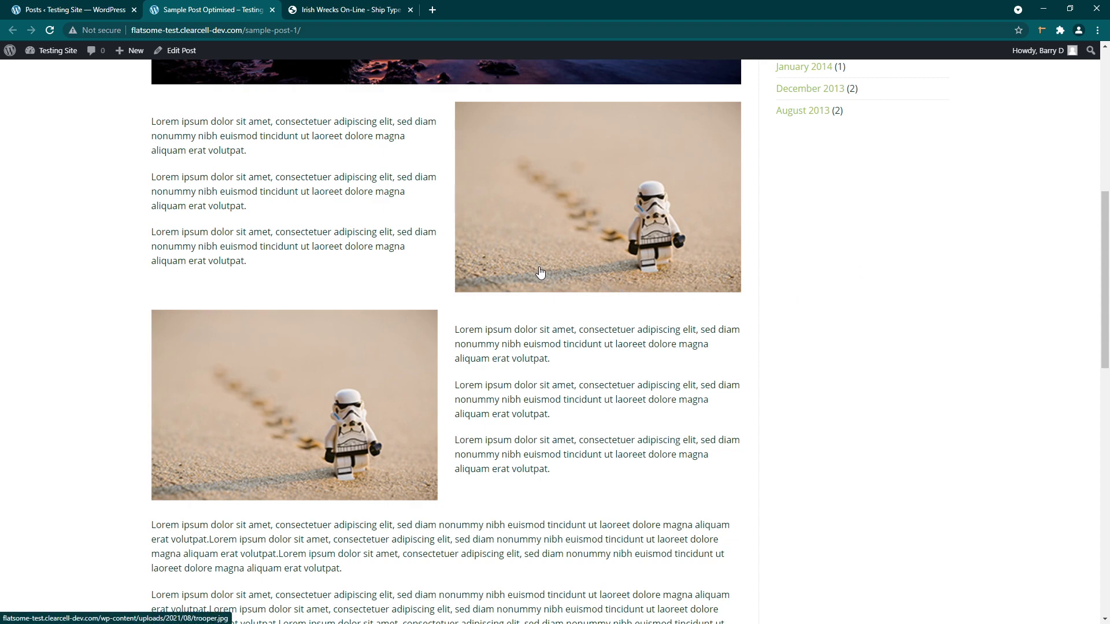
scroll(535, 269, up, 5)
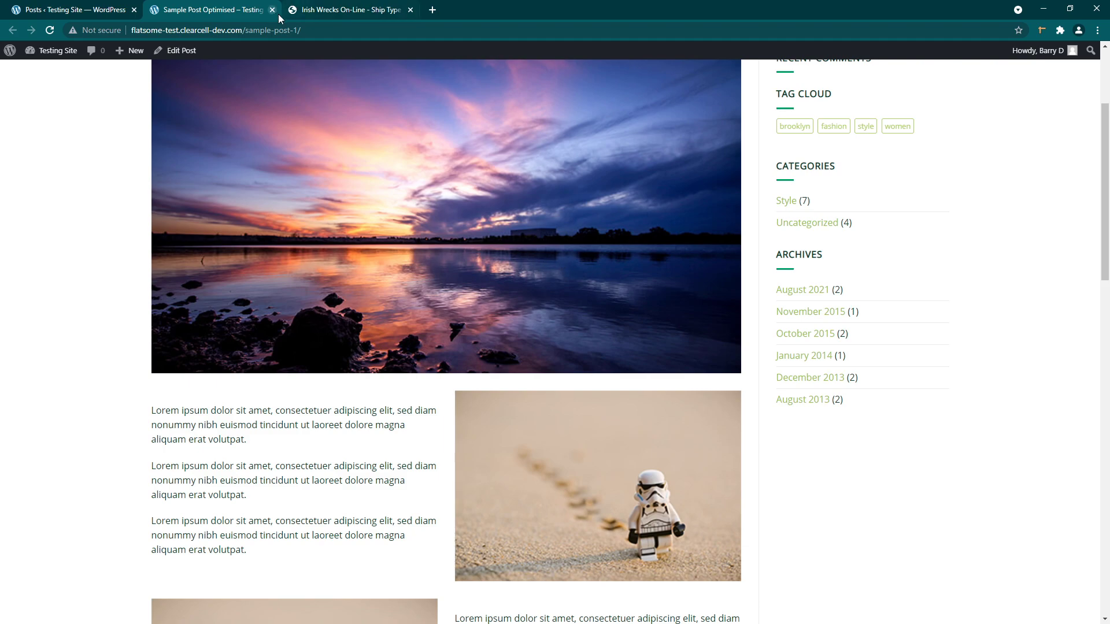
Open the Sample Post Template post for editing from the WordPress admin's posts list.
click(78, 10)
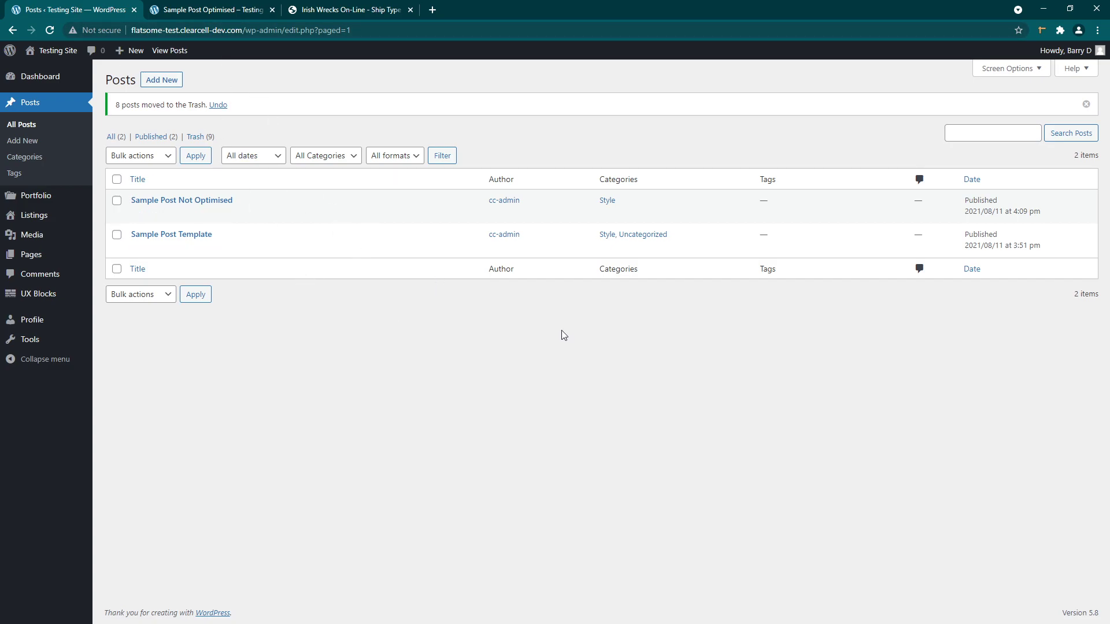
click(49, 86)
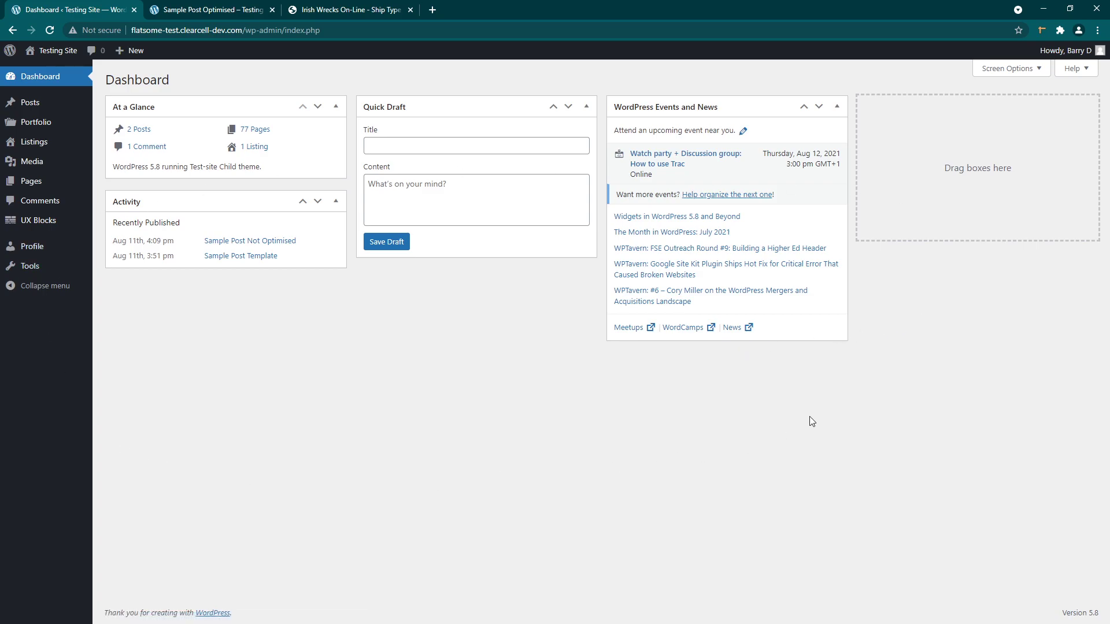
click(35, 104)
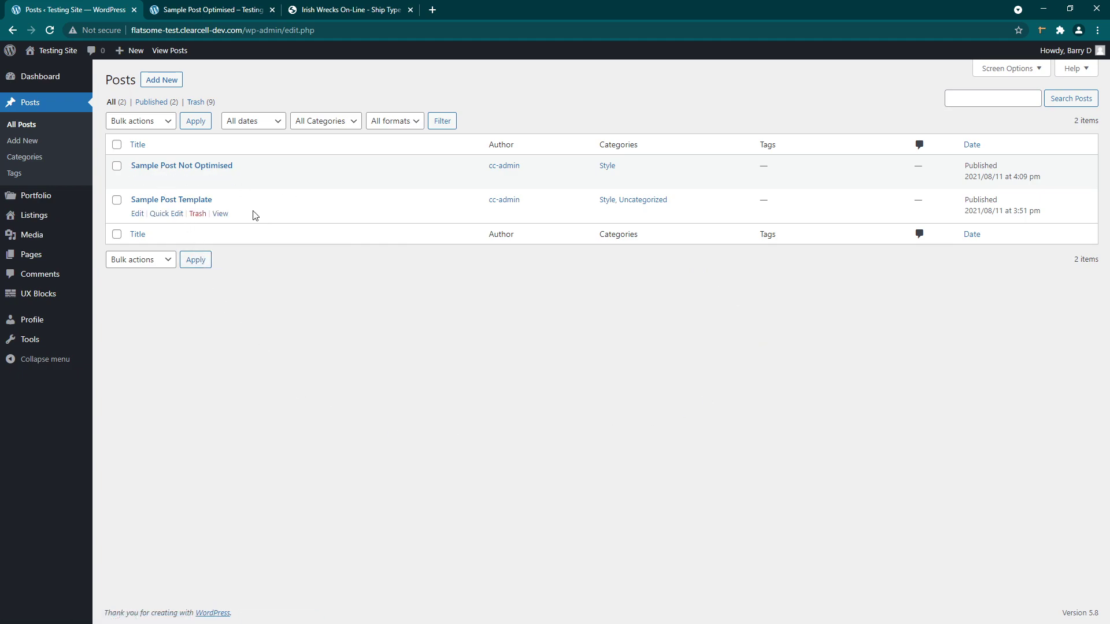
click(138, 214)
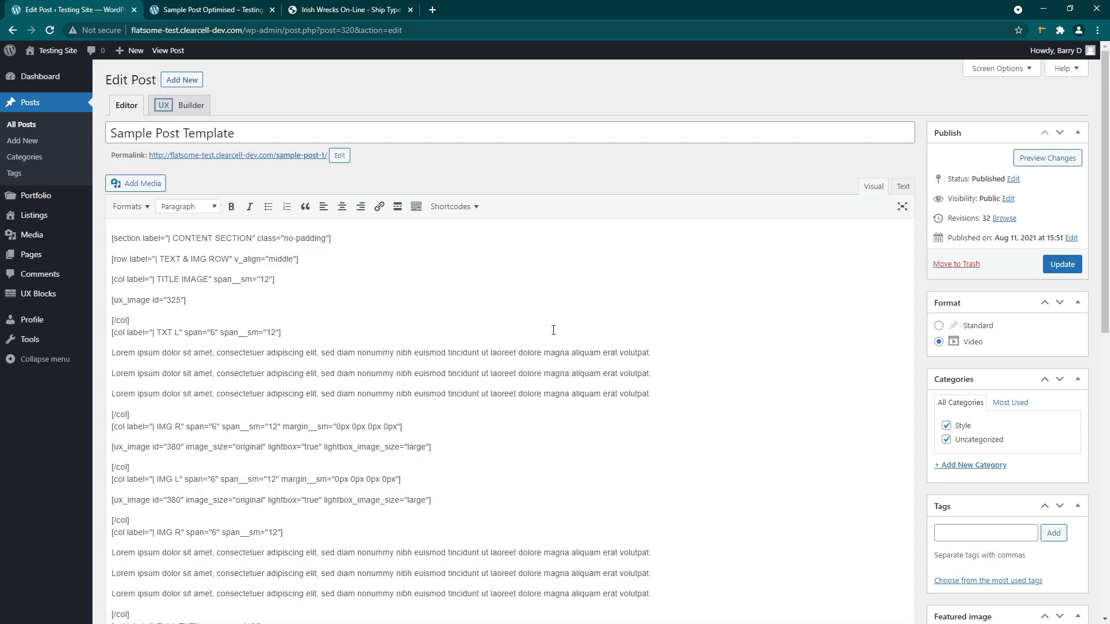
Examine the template's section, row, column and gallery shortcodes in the editor and compare them with the published post.
scroll(554, 330, down, 5)
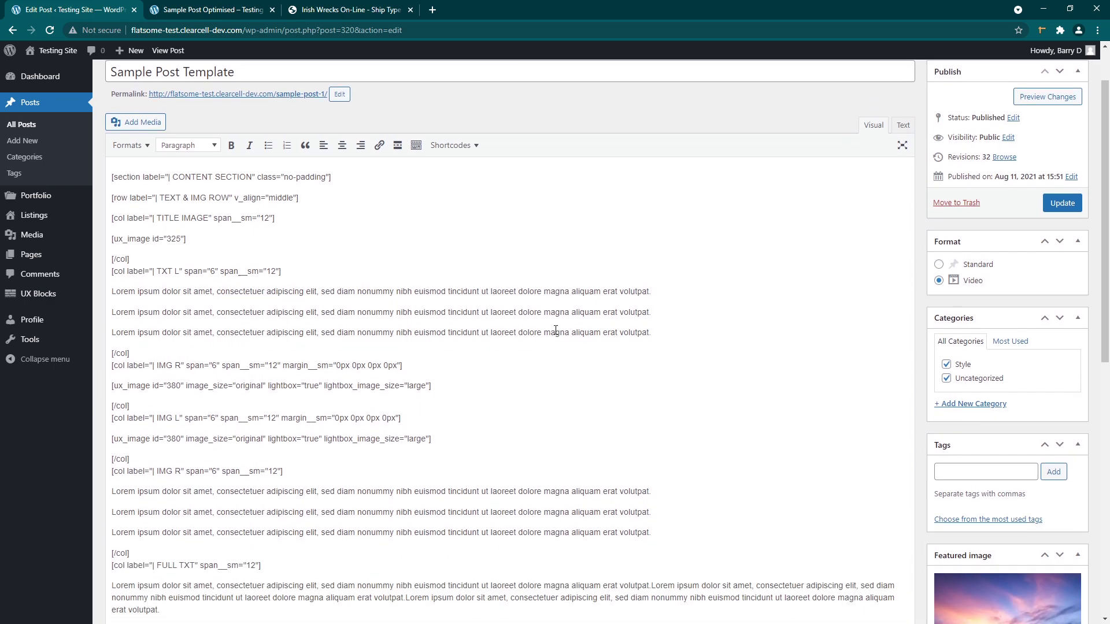
scroll(307, 379, down, 3)
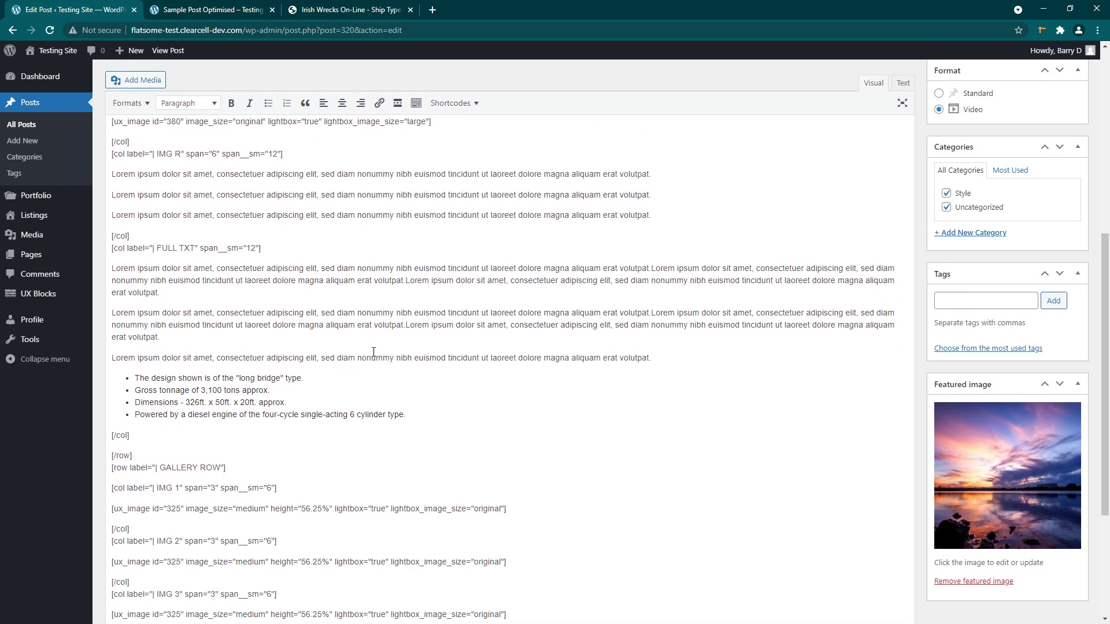
scroll(632, 324, down, 2)
scroll(405, 393, up, 4)
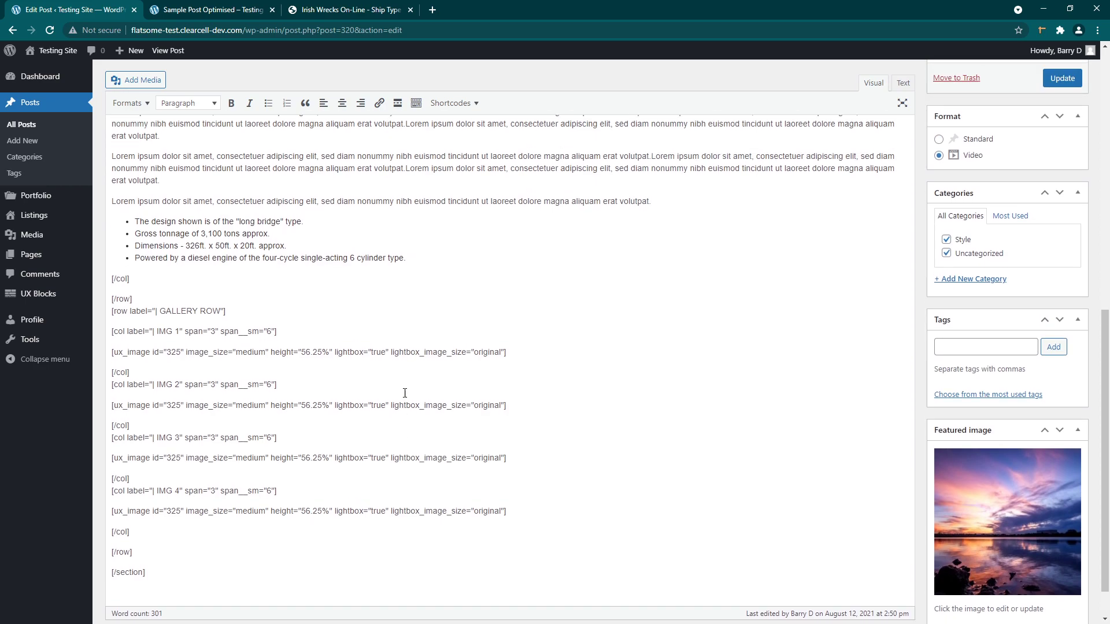
click(241, 12)
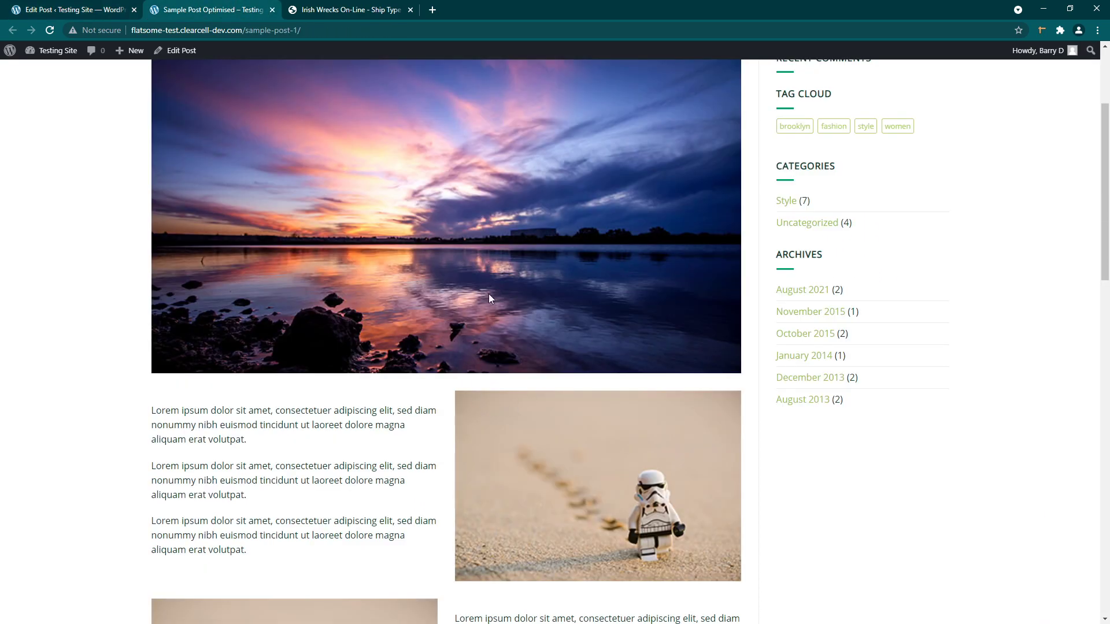
scroll(486, 324, down, 3)
scroll(481, 379, up, 2)
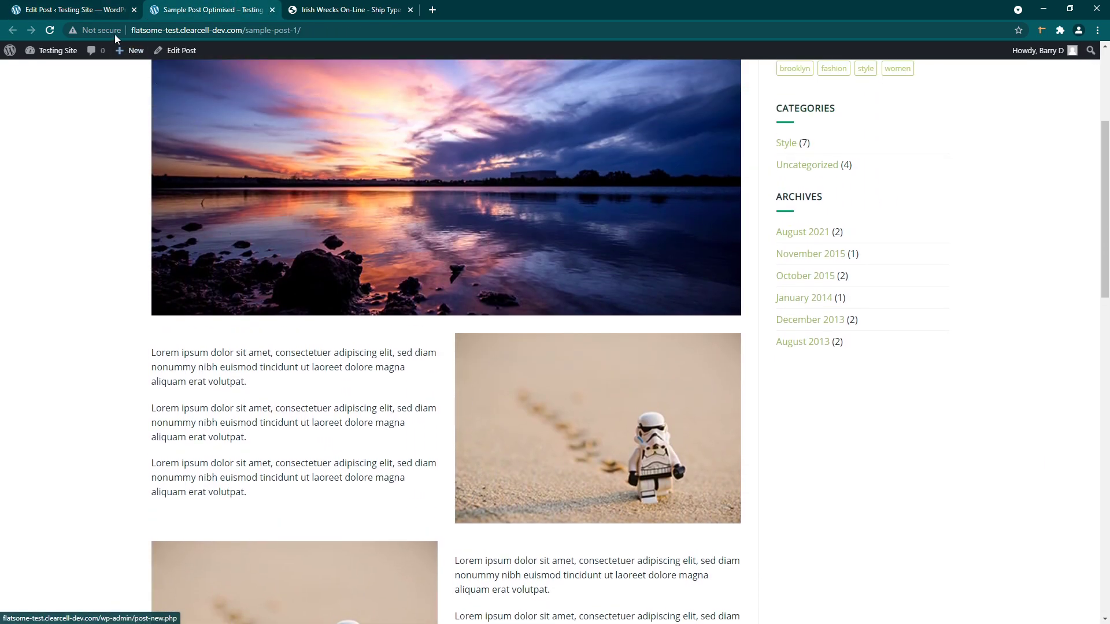
click(93, 13)
scroll(446, 417, down, 3)
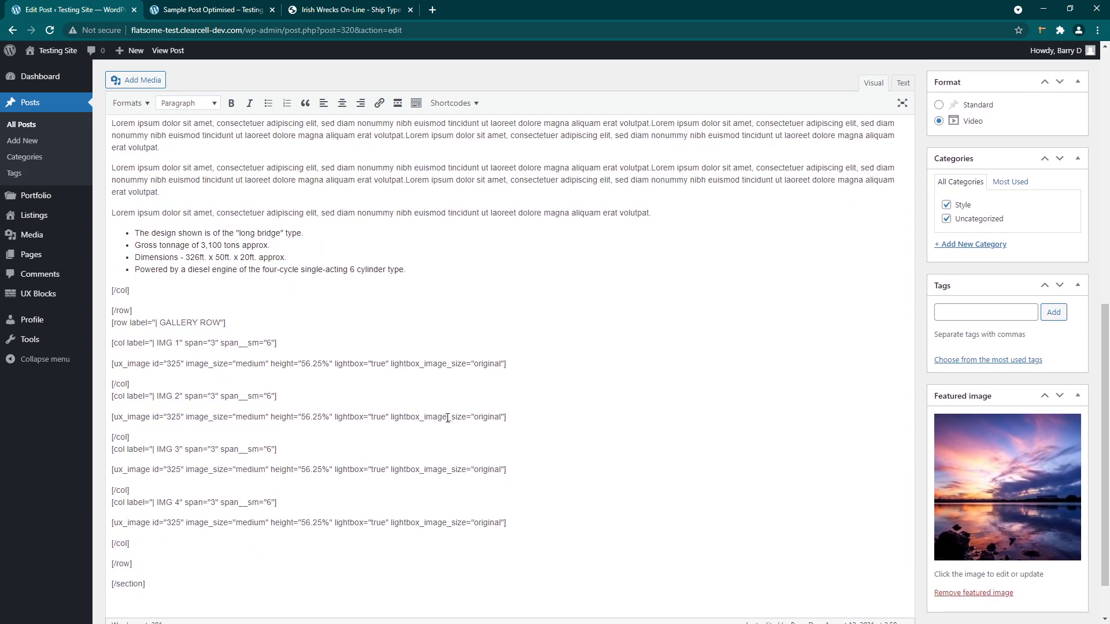
scroll(450, 413, up, 3)
scroll(449, 413, up, 6)
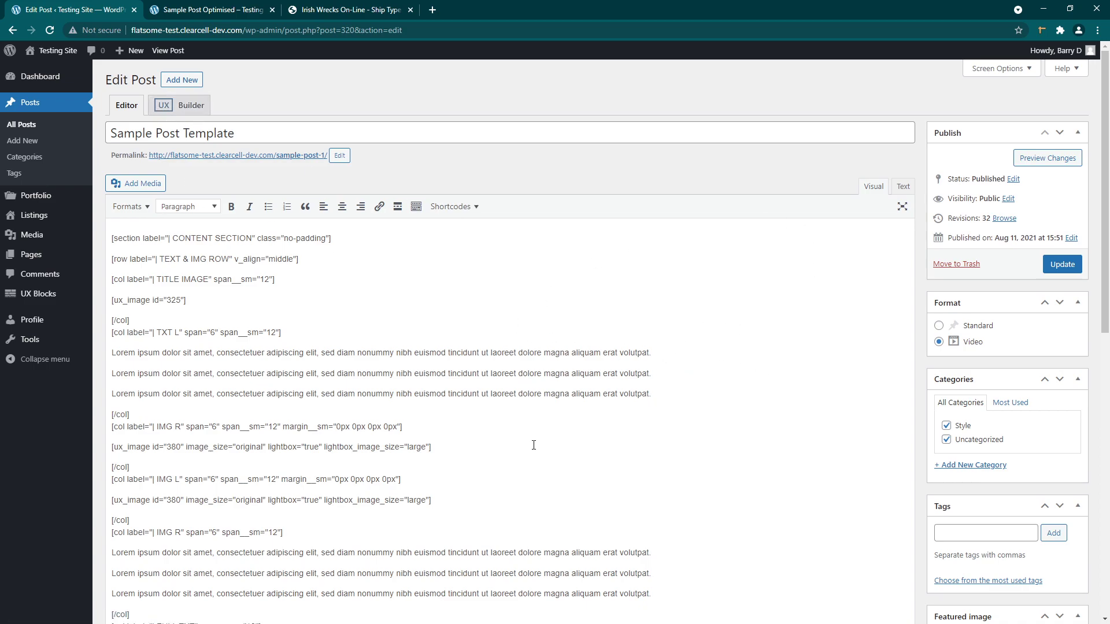
Open the site's Blog page and examine how the video-format template post appears in the listing.
scroll(735, 383, down, 2)
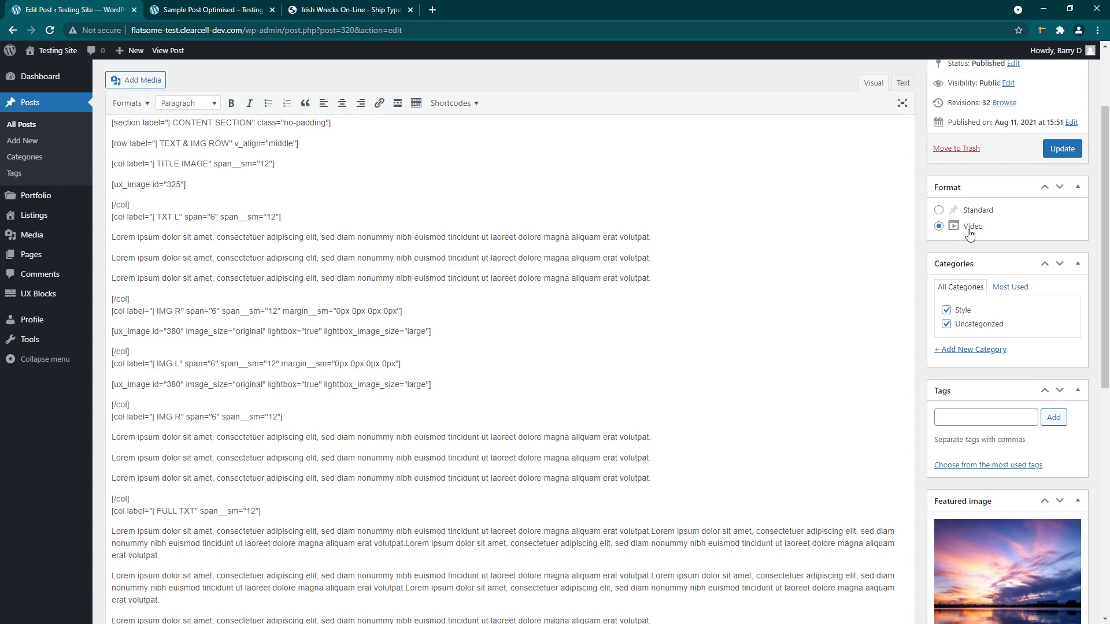
click(231, 15)
scroll(800, 411, up, 4)
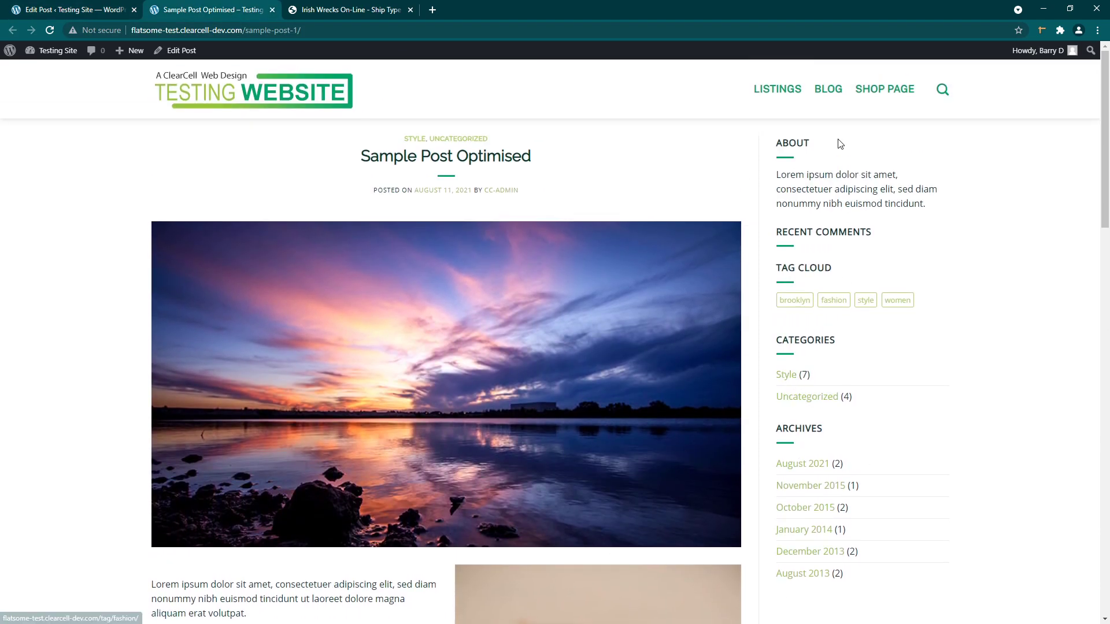
click(827, 89)
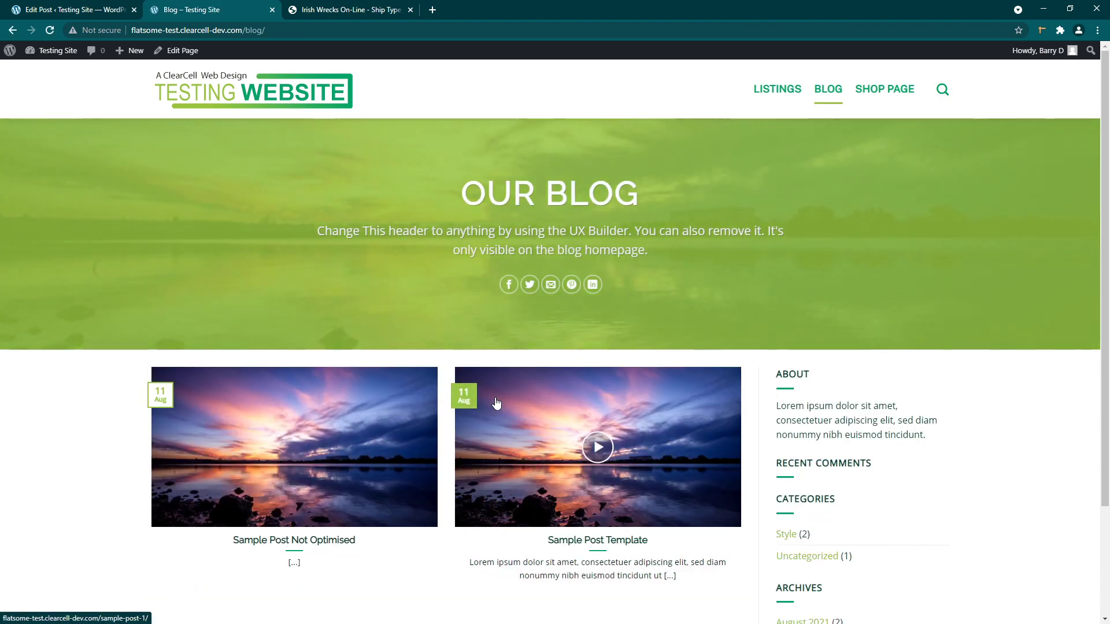
scroll(312, 497, down, 1)
scroll(312, 495, down, 1)
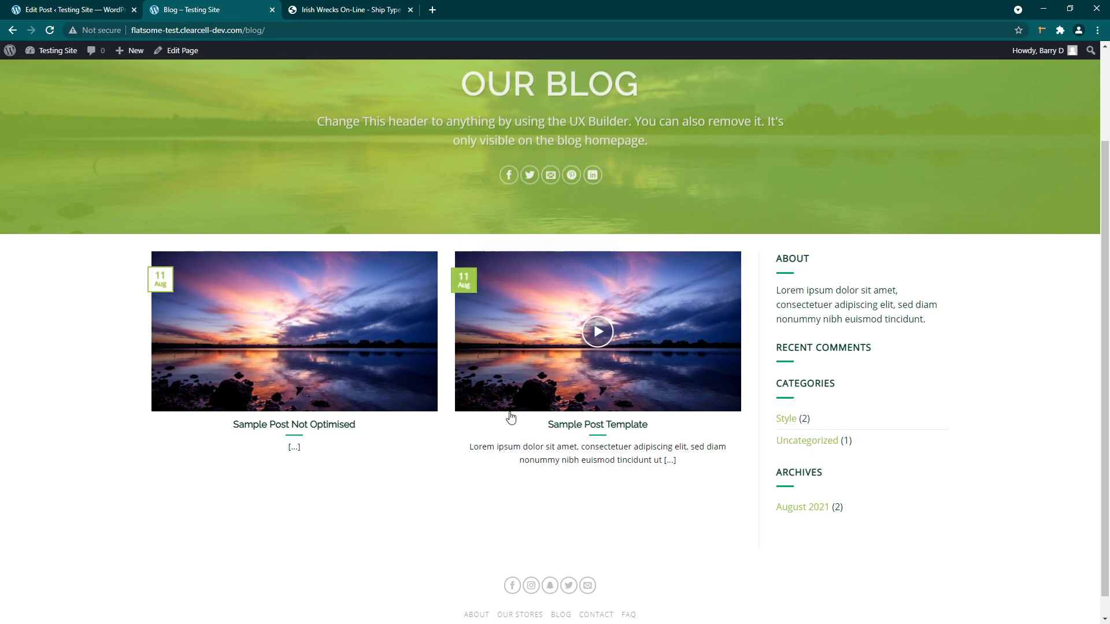
scroll(510, 417, down, 1)
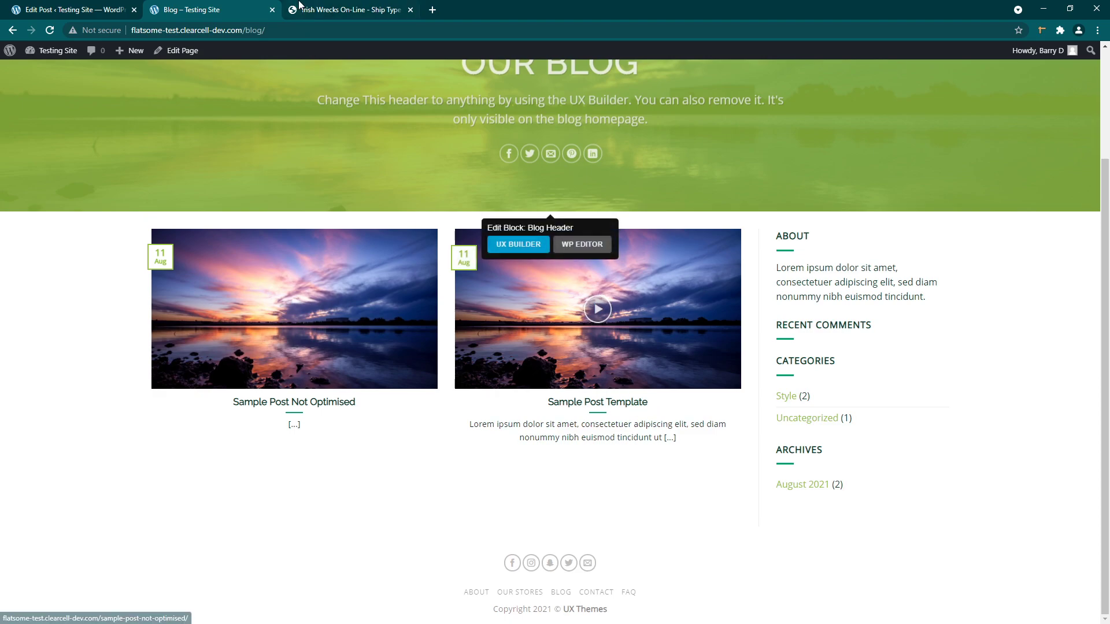
Compare the template post's Format setting in the editor with the post thumbnails on the Blog page.
click(84, 13)
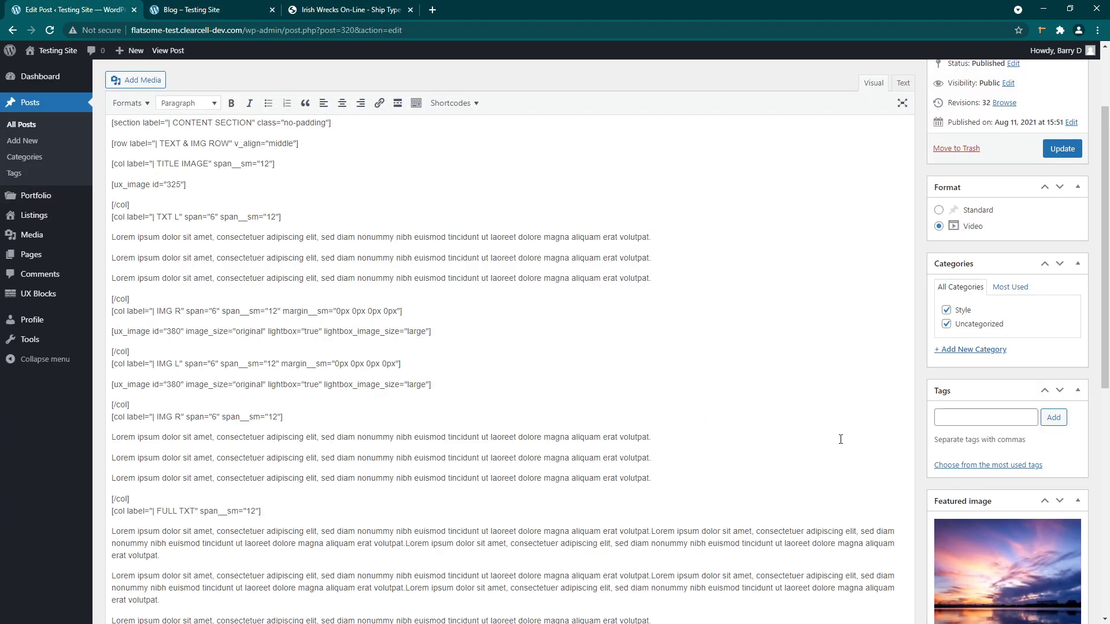
scroll(809, 433, up, 2)
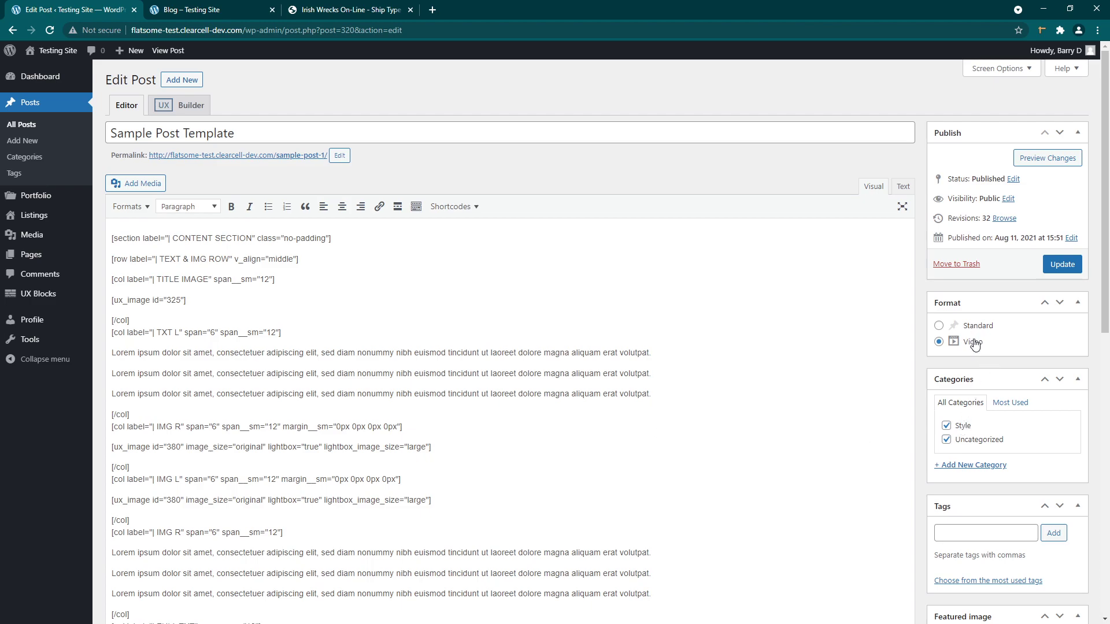
click(241, 17)
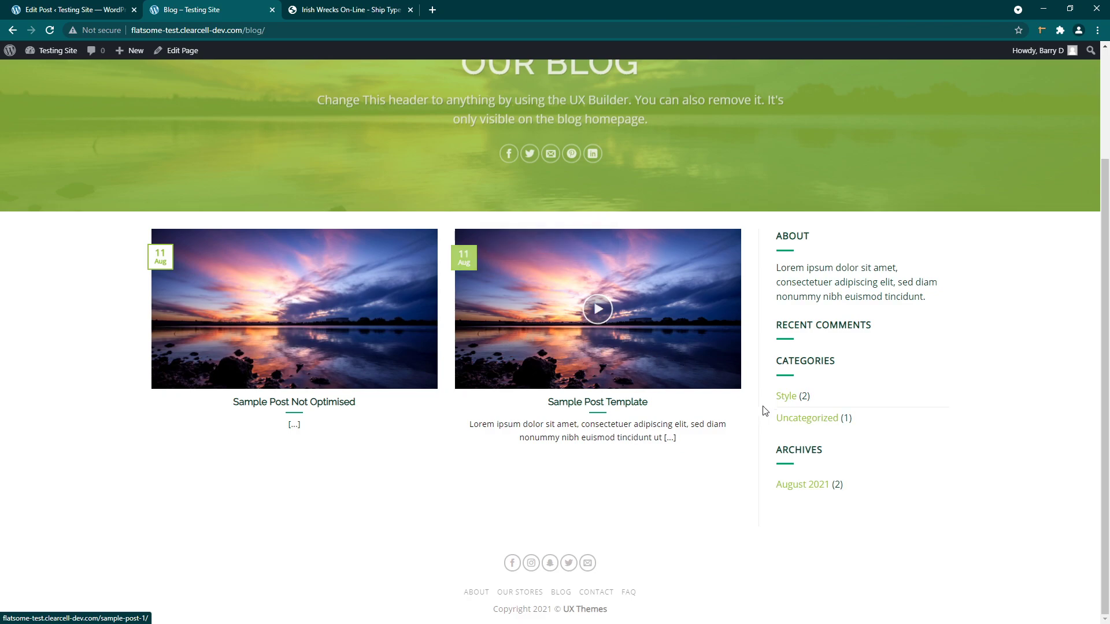
click(75, 13)
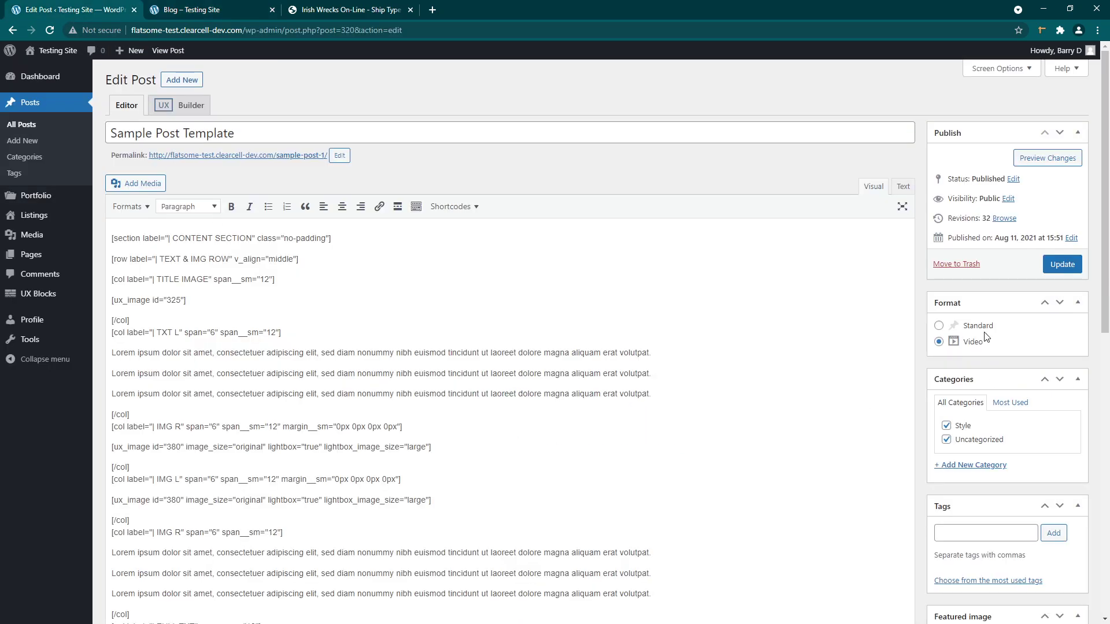
click(227, 12)
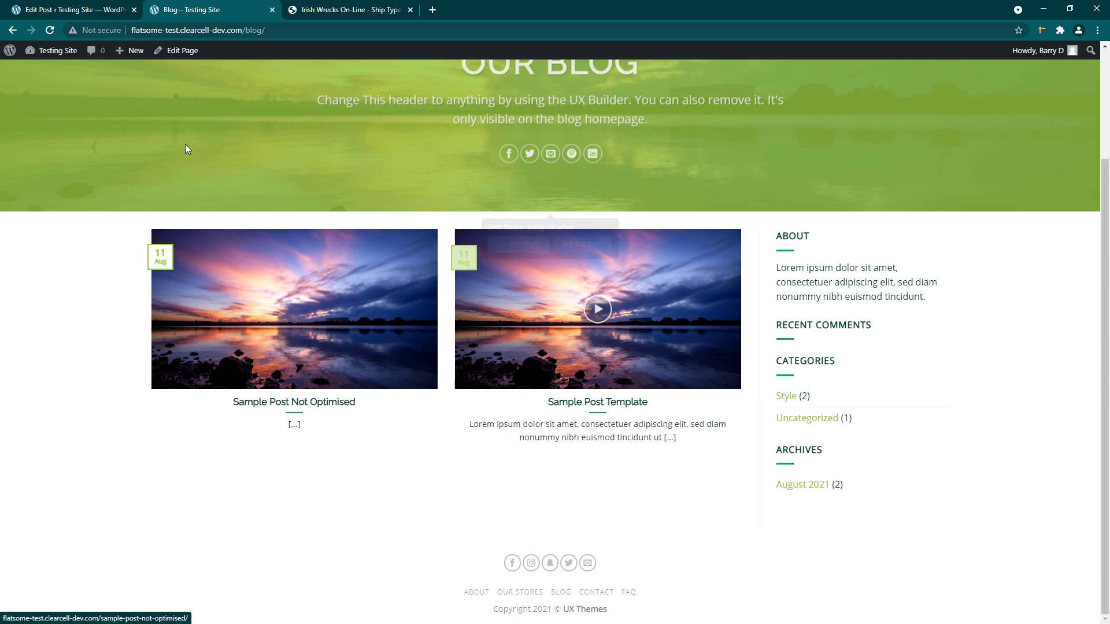
click(89, 10)
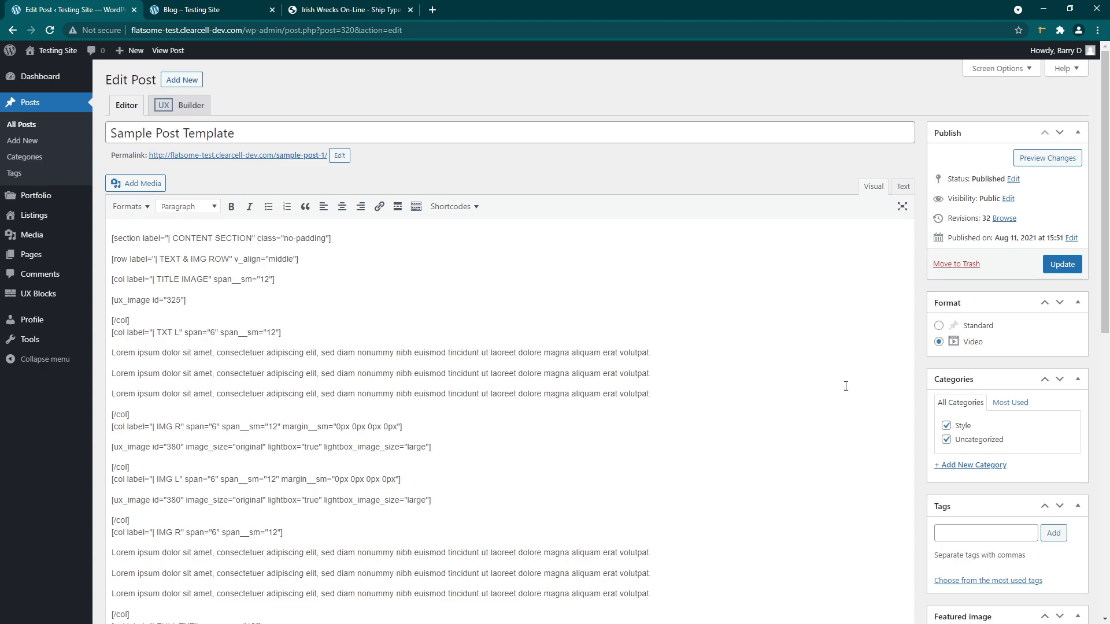
click(249, 10)
Change the Sample Post Template's status from Published to Draft and update the post.
click(1012, 180)
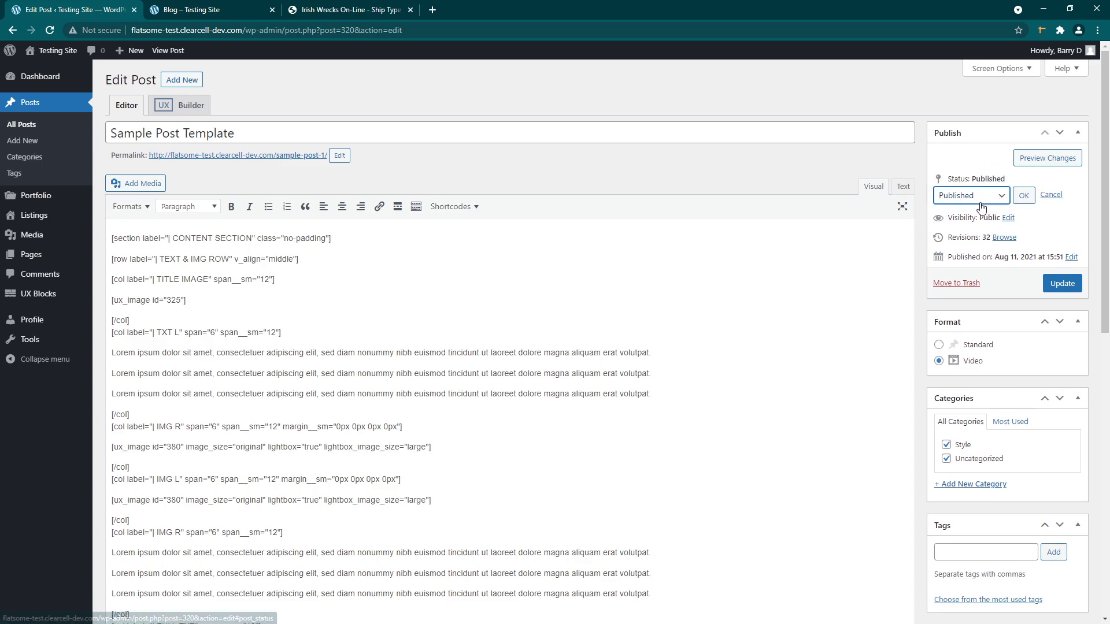
click(970, 196)
click(947, 234)
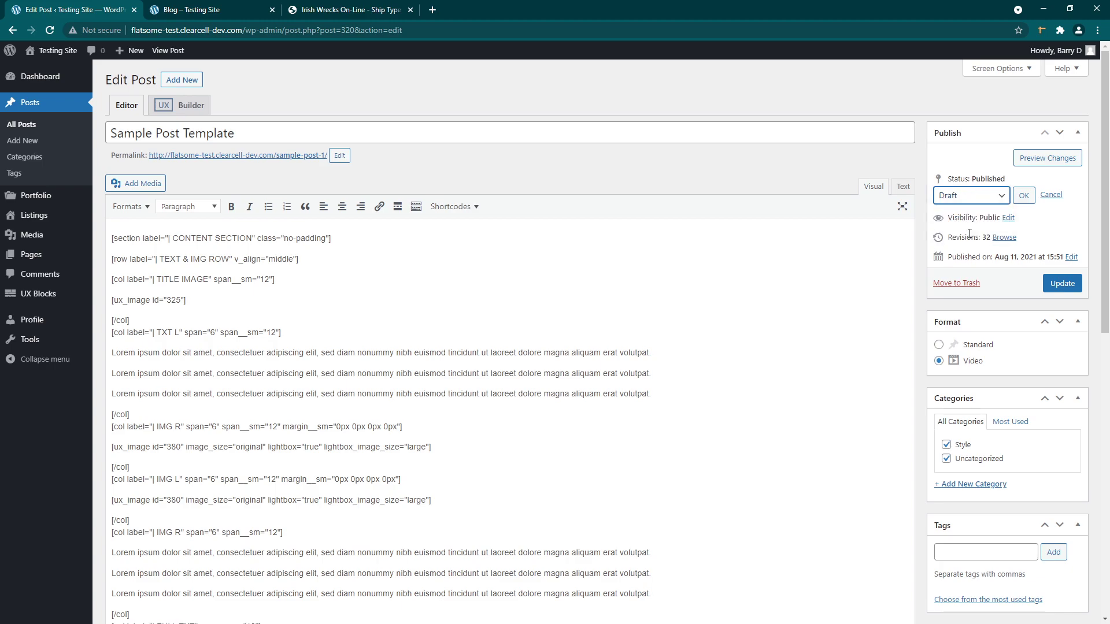
click(1023, 195)
click(1061, 265)
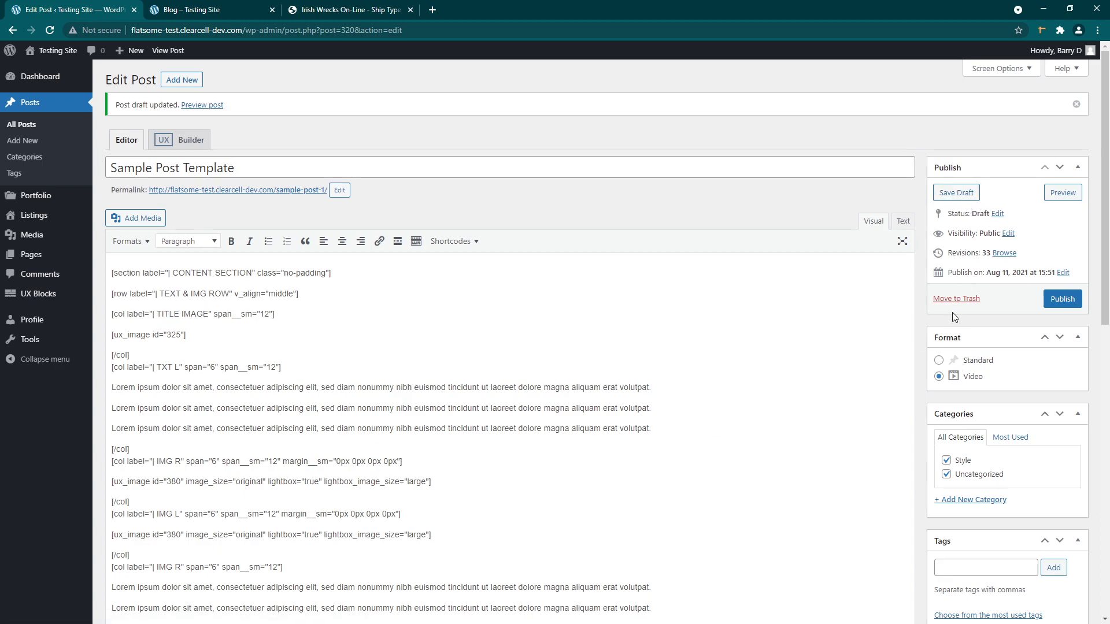
Open the Sample Post Template in the UX Builder and look over its title image and first text row.
click(185, 146)
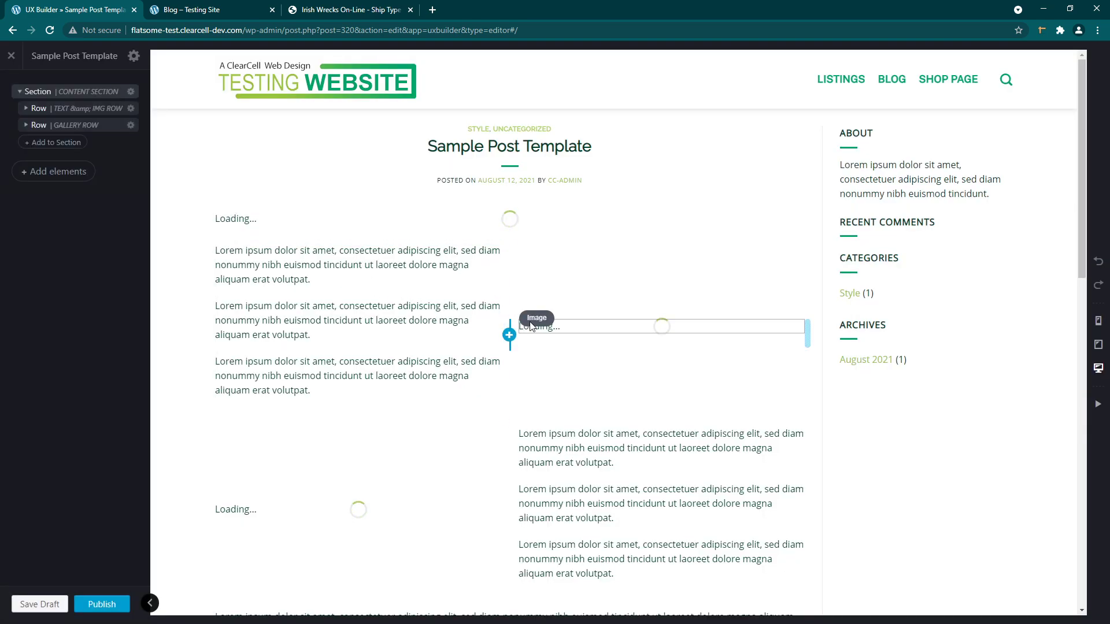
scroll(529, 325, down, 2)
scroll(529, 321, down, 2)
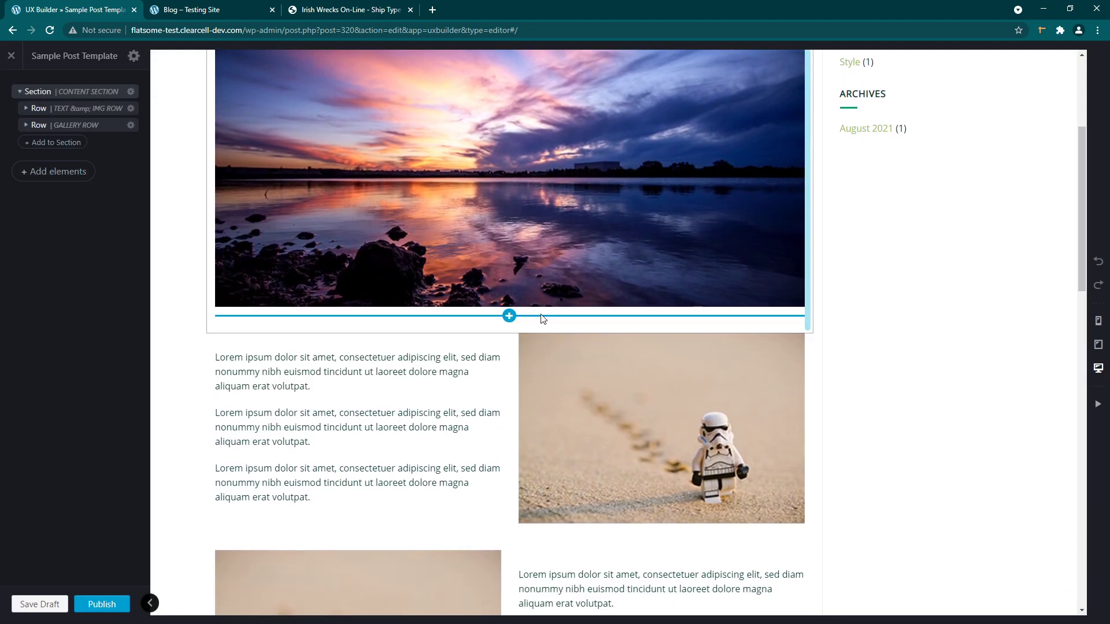
scroll(485, 323, up, 2)
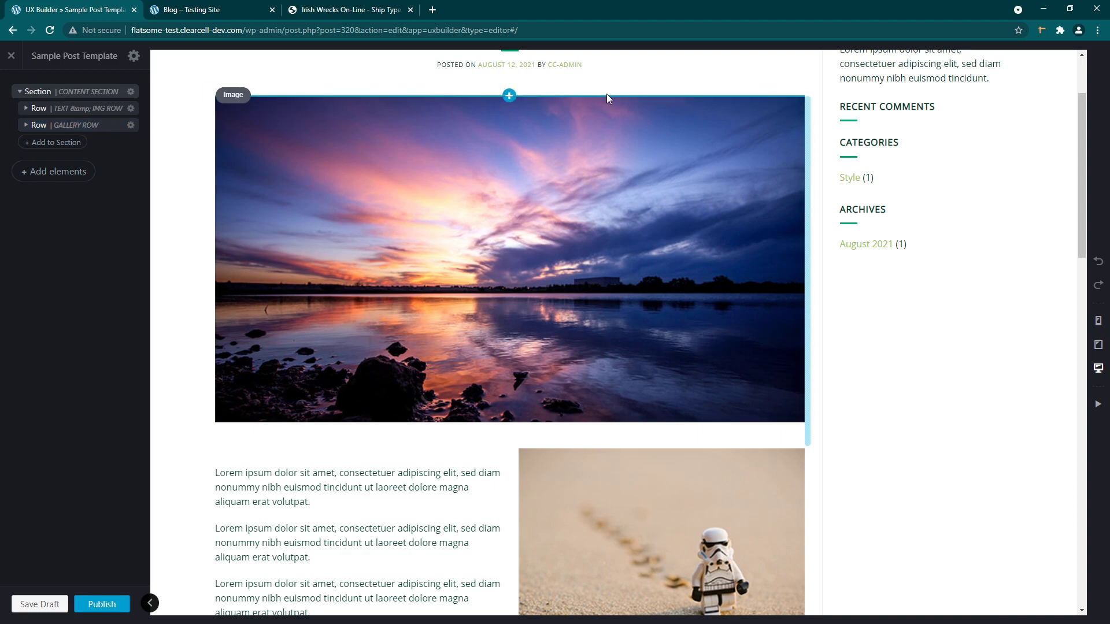
Examine which parts of the page belong to the text and image row, the gallery row and the whole content section.
click(72, 115)
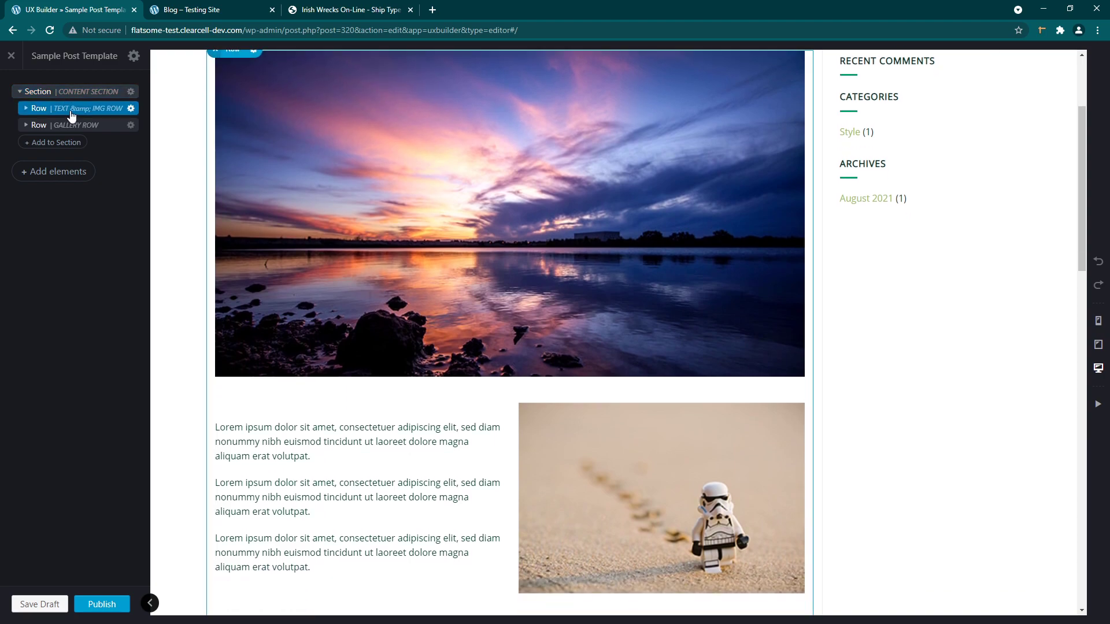
scroll(218, 154, down, 7)
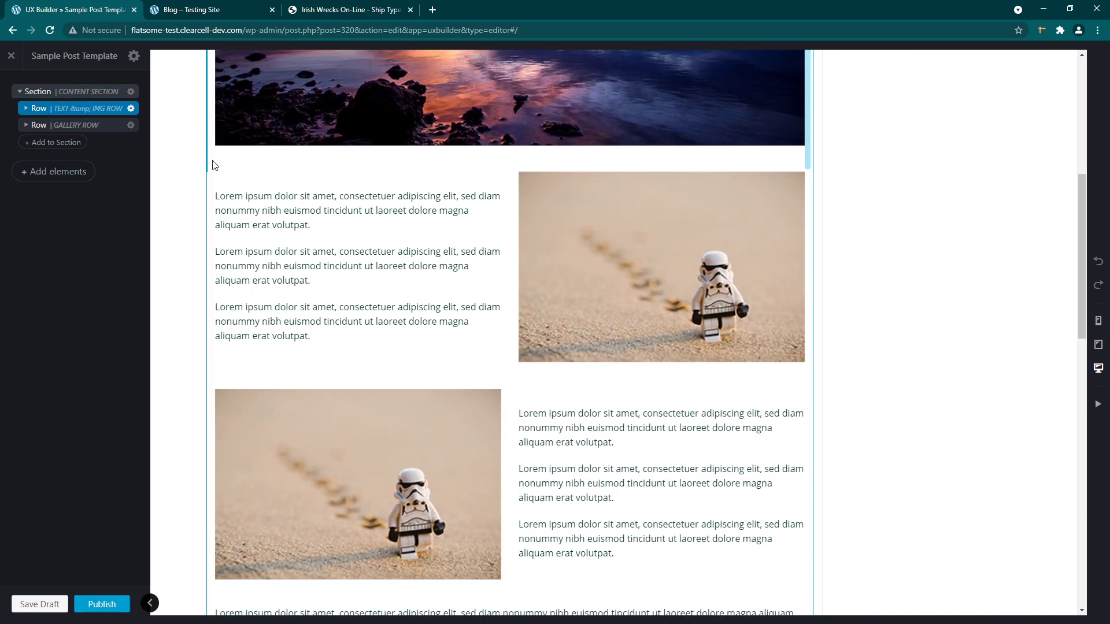
scroll(214, 166, down, 6)
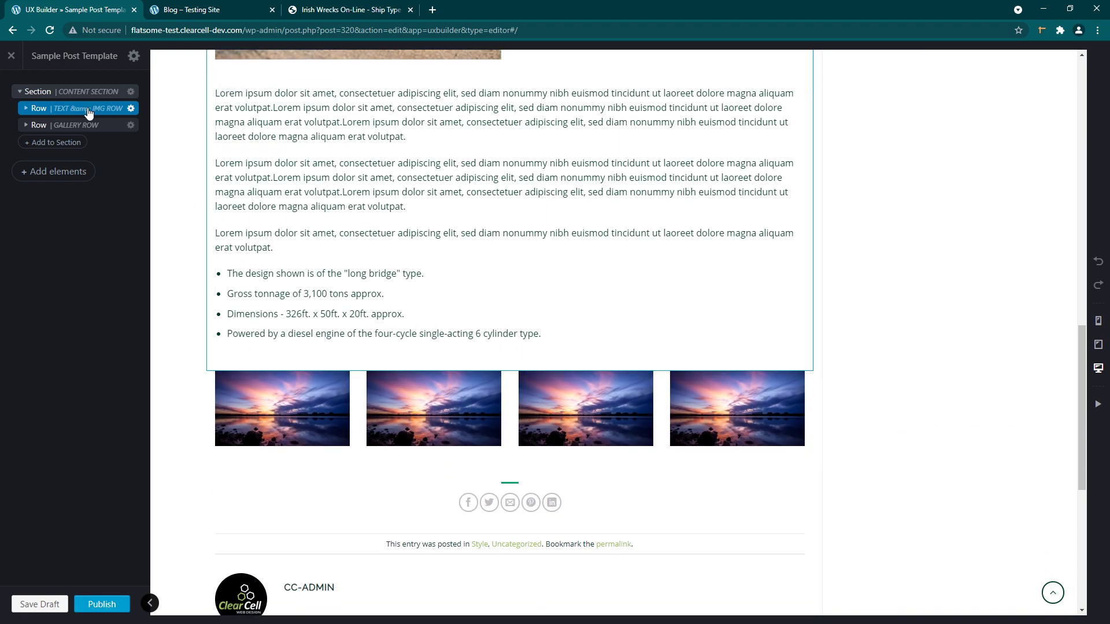
click(75, 126)
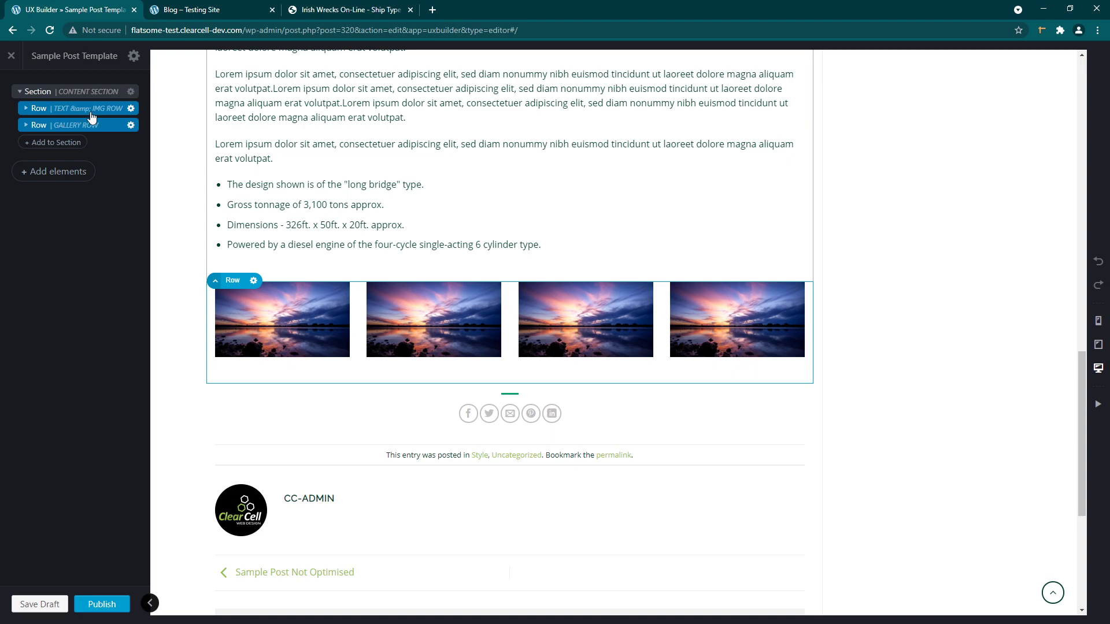
click(70, 98)
scroll(225, 220, down, 7)
scroll(210, 239, down, 4)
scroll(210, 237, up, 12)
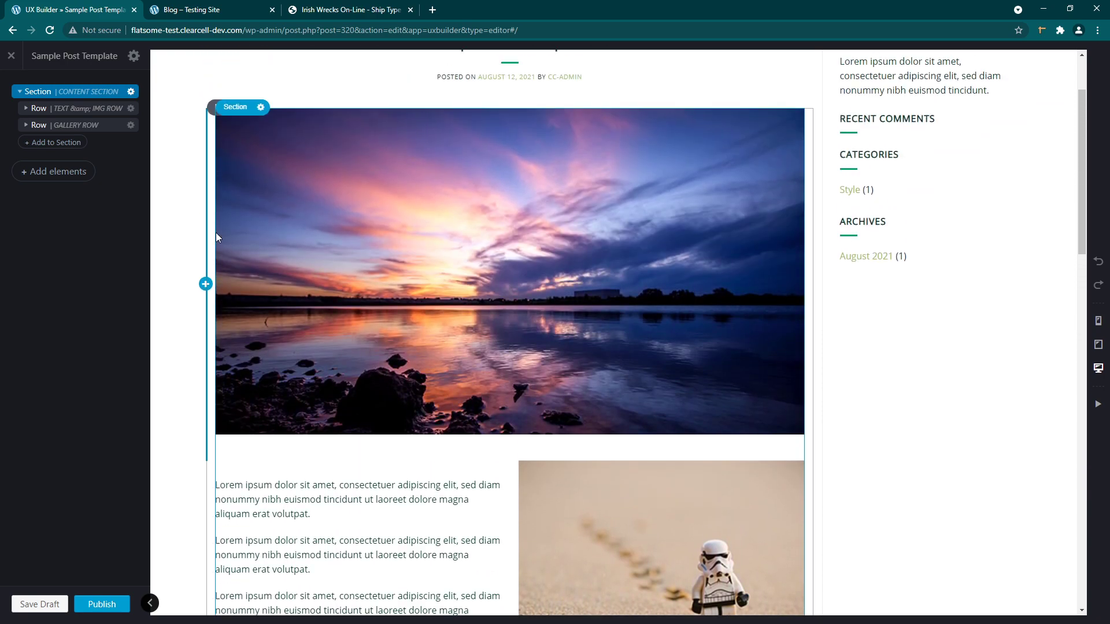
scroll(216, 237, up, 3)
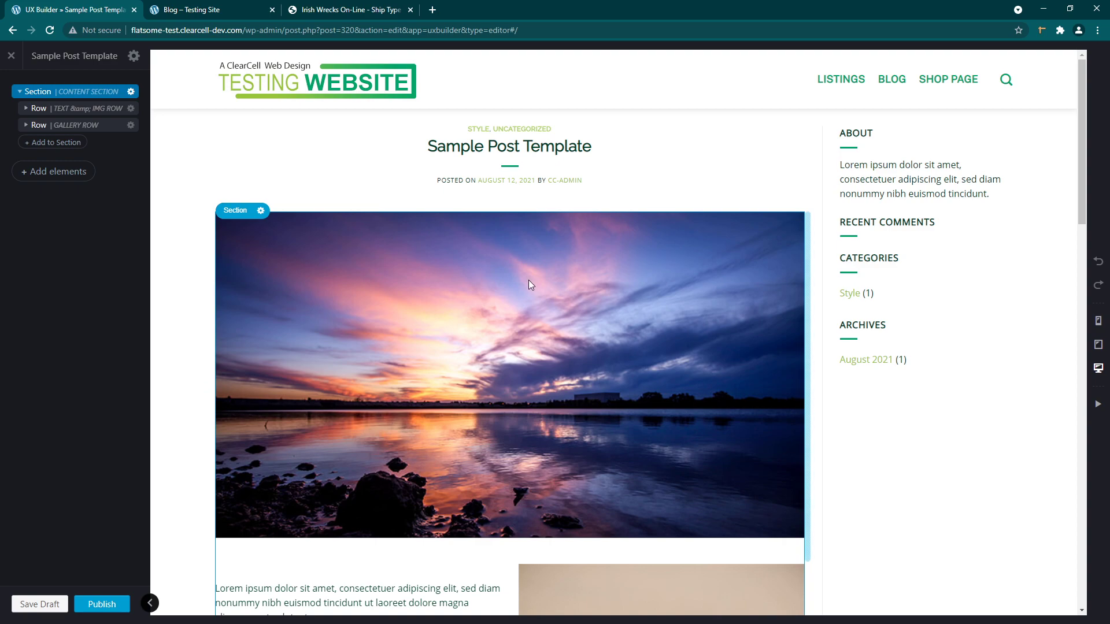
scroll(529, 279, down, 3)
scroll(486, 307, down, 3)
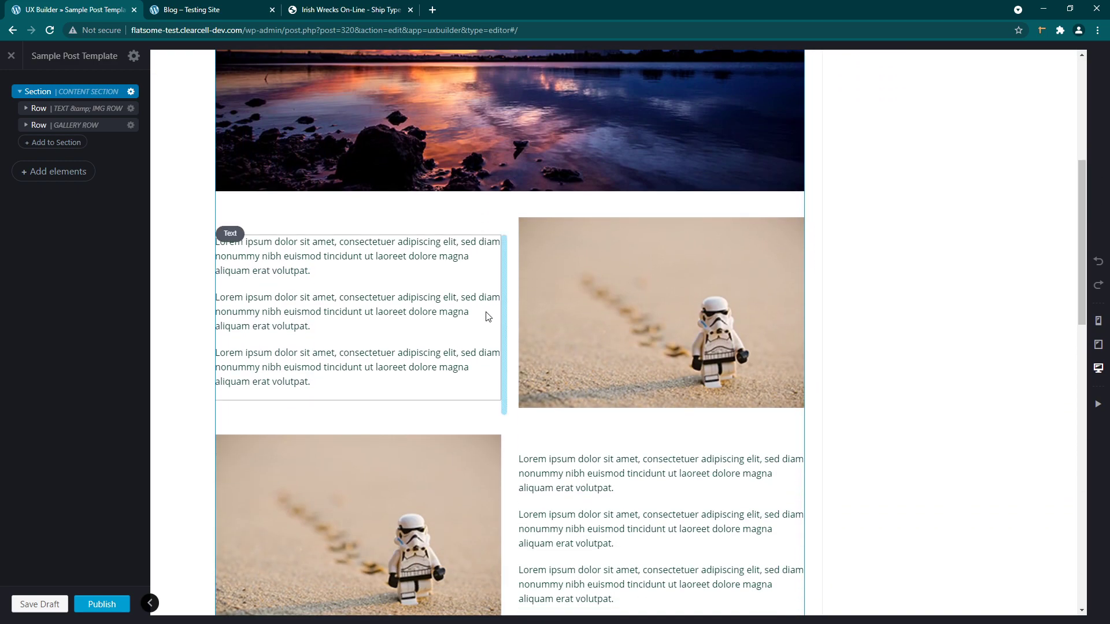
Replace the text beside the first trooper image with four short paragraphs of random characters, ending with "aergeargea", and accept the edit.
click(342, 314)
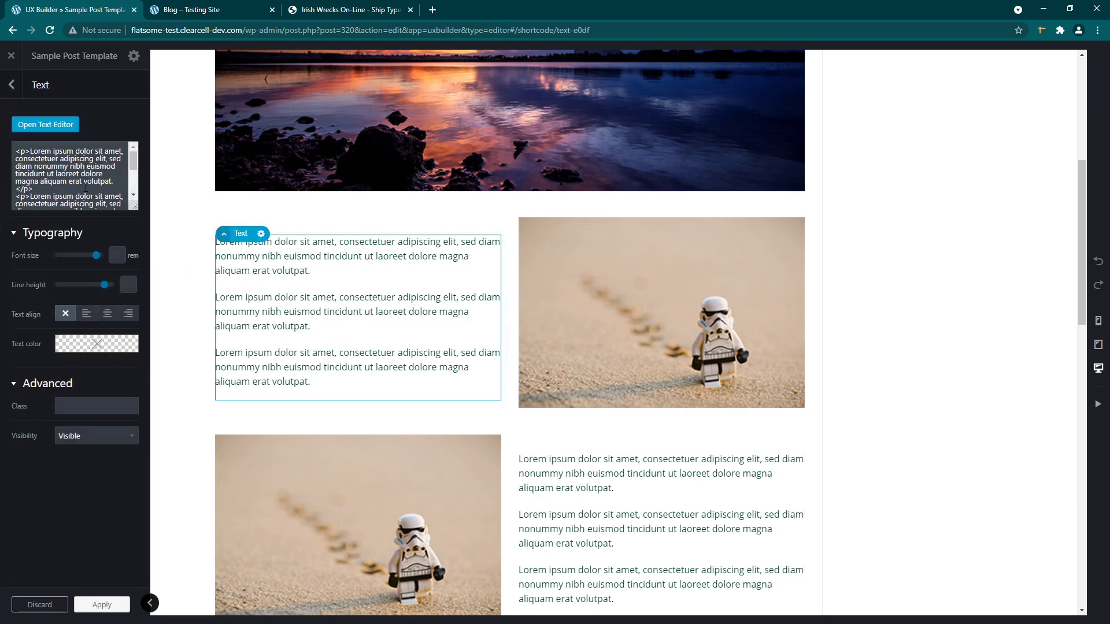
click(44, 124)
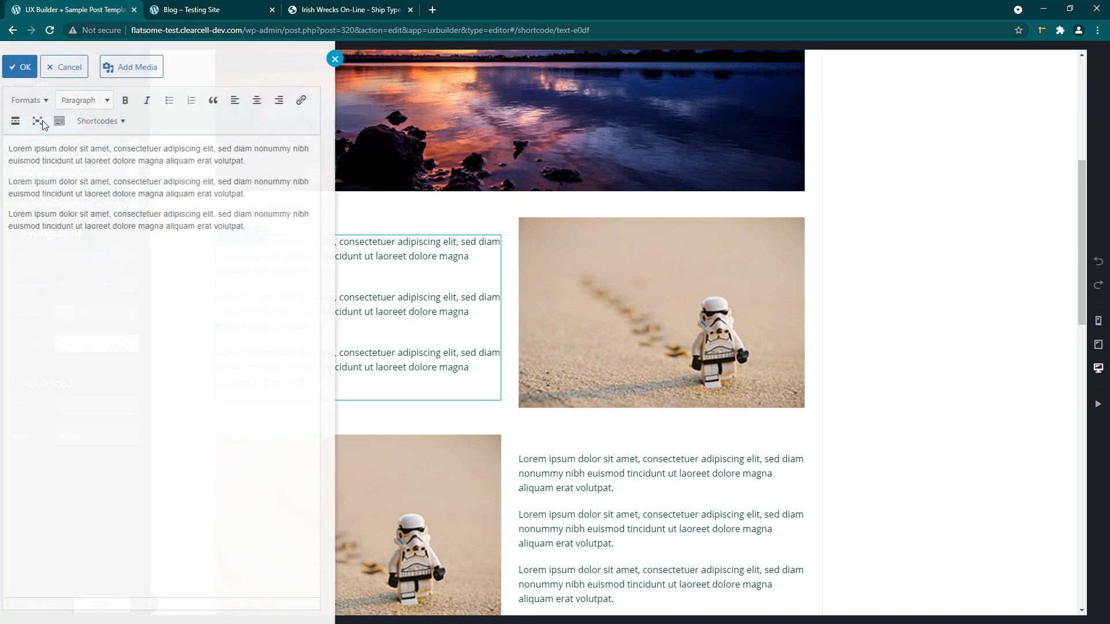
drag(272, 231, 21, 148)
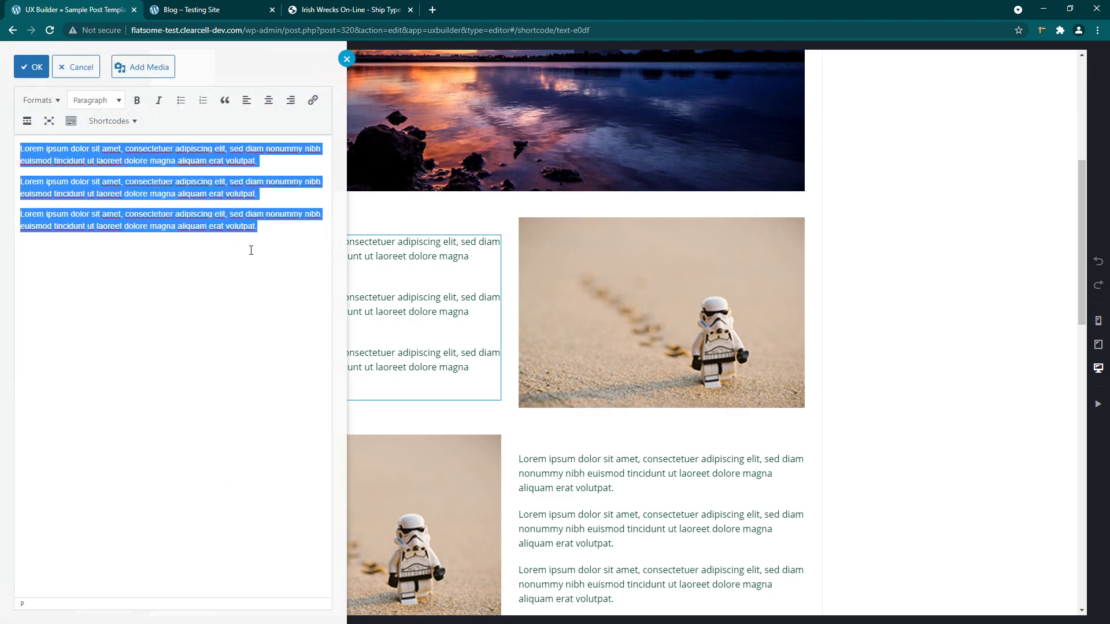
text(zdfl;bknzd;flkdn;l cv clbkm'f kms'g;MKf rgrgerg wrg)
key(Return)
text(wrge)
key(Return)
text(grearg egr)
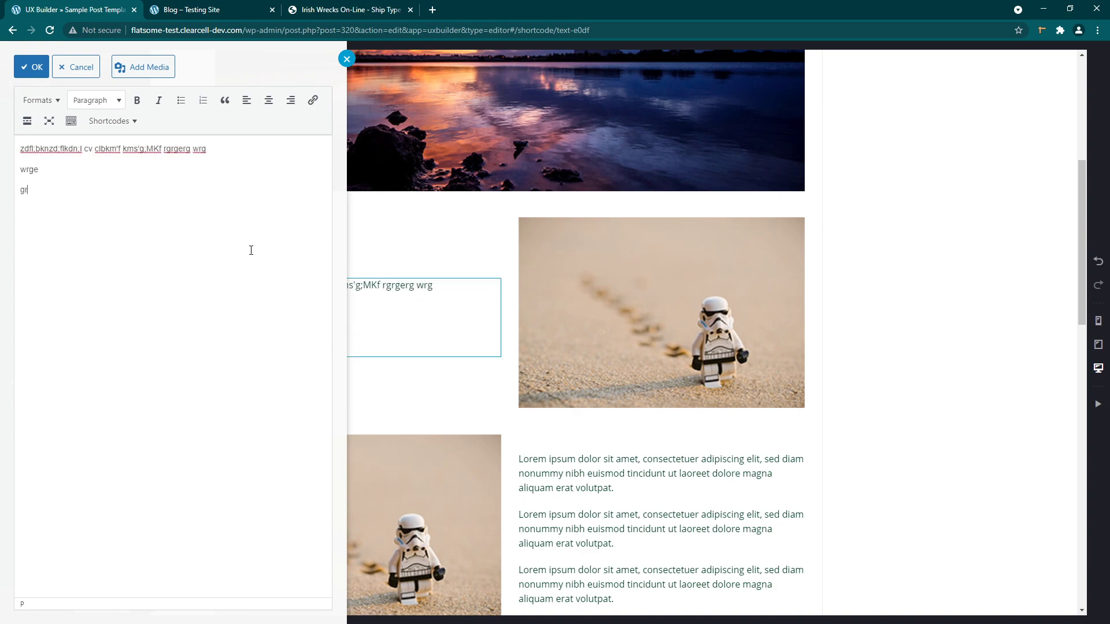
key(Return)
text(aergeargea)
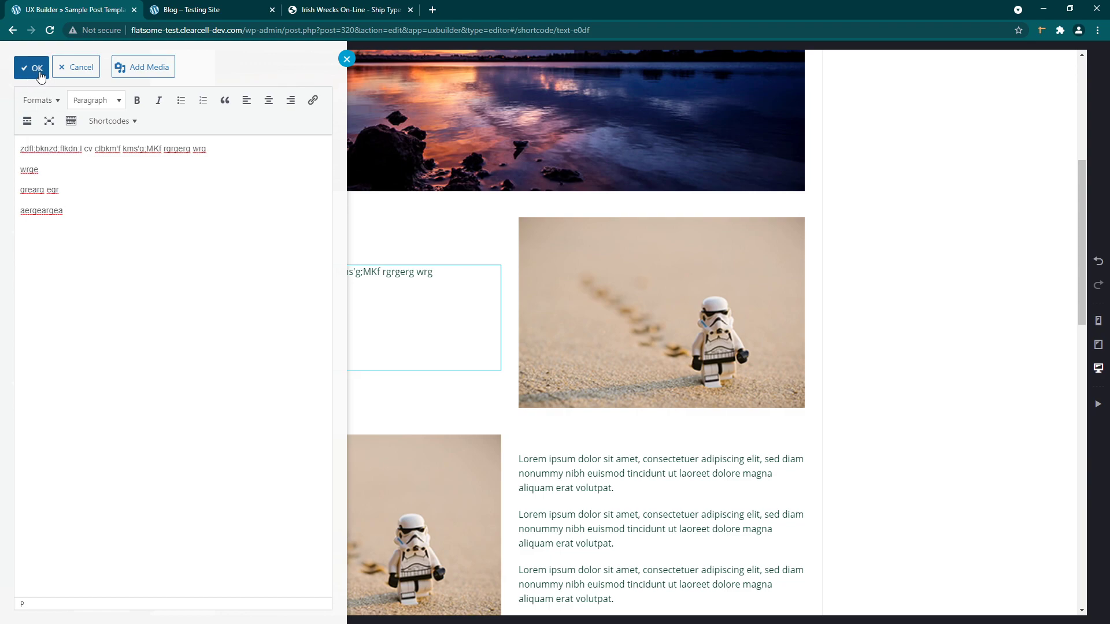
click(32, 67)
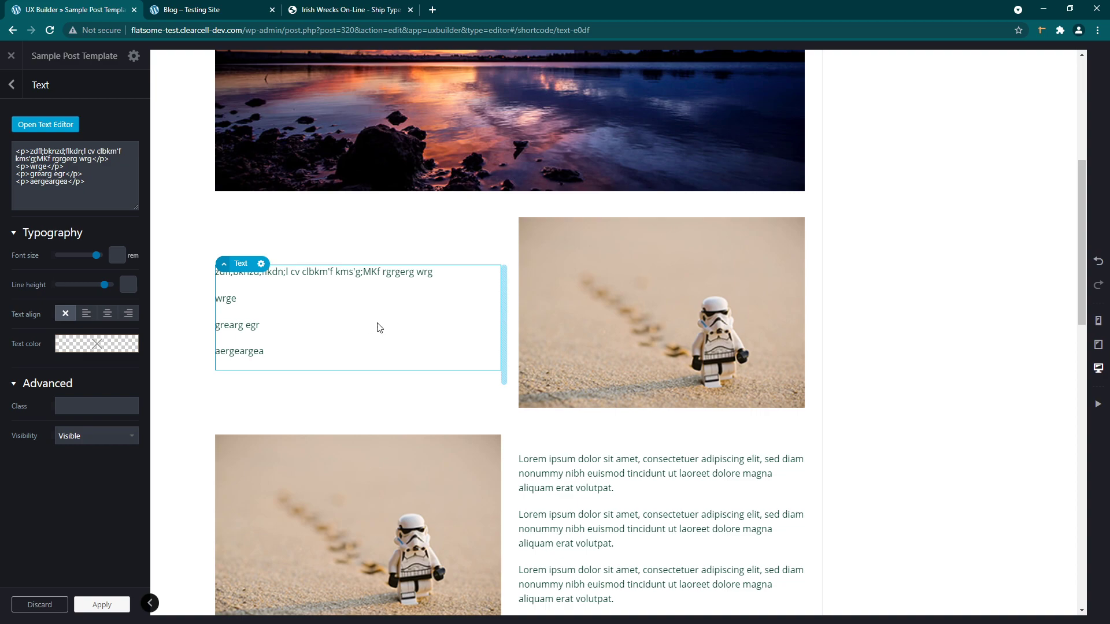
Undo the text replacement, redo it and undo it again.
click(1099, 263)
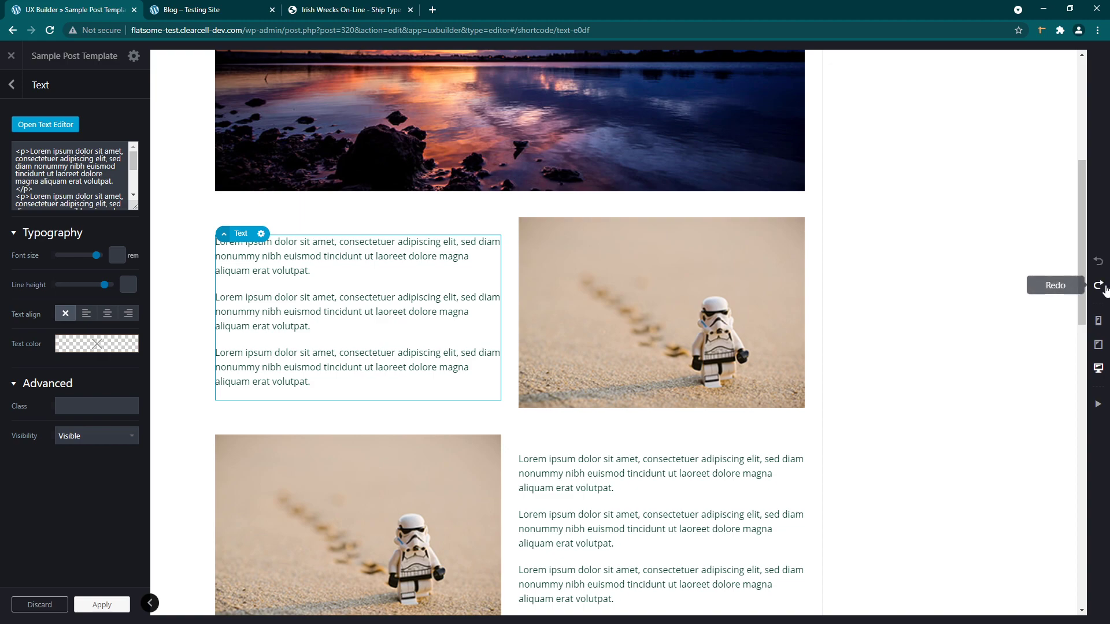
click(1099, 285)
click(1099, 262)
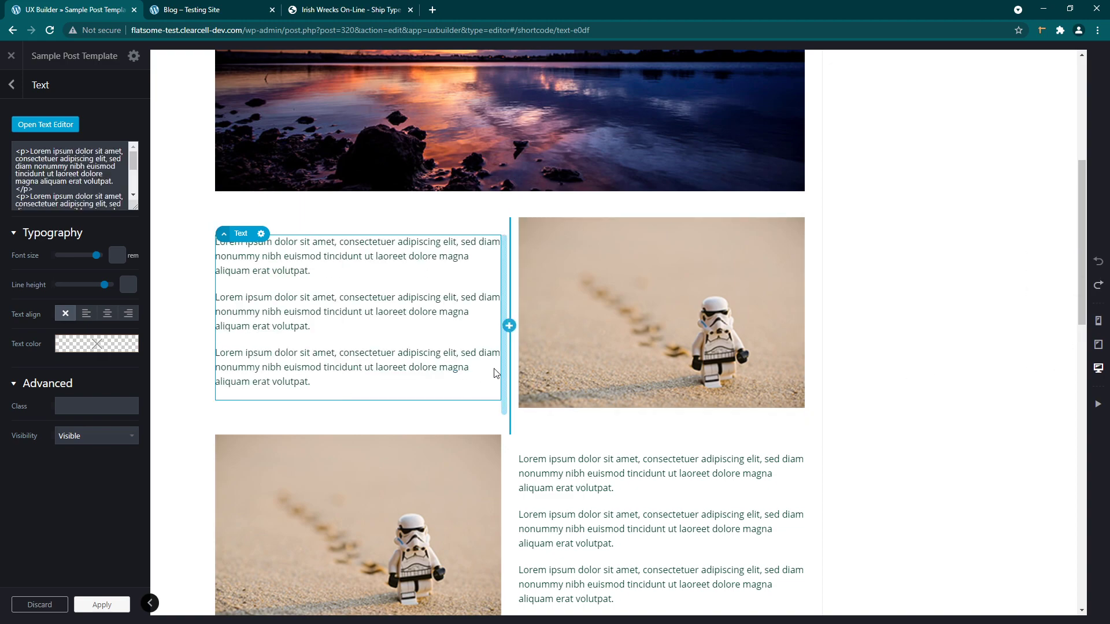
Look over the template's layout, leave the text element's settings and collapse the text and image row in the element tree.
scroll(503, 338, up, 4)
scroll(503, 338, down, 10)
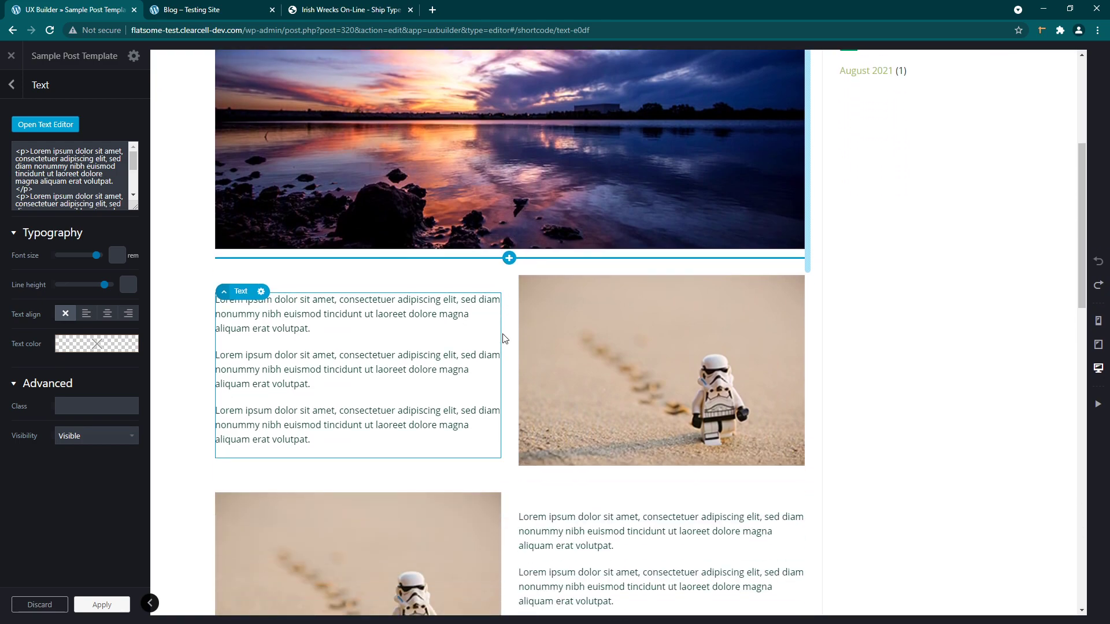
scroll(536, 474, down, 3)
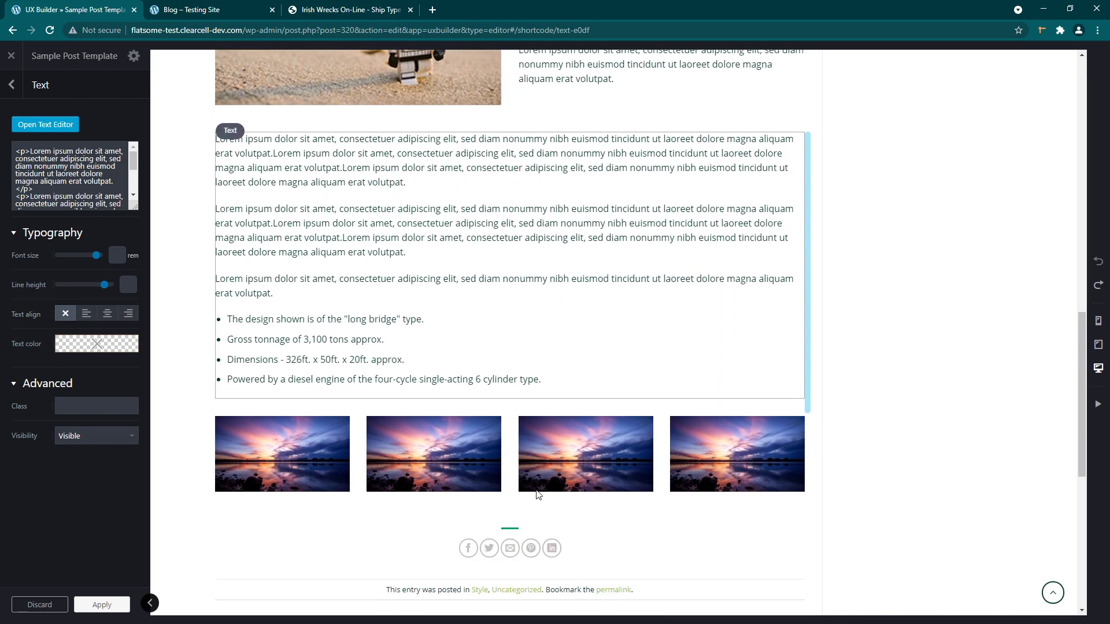
scroll(537, 445, up, 8)
scroll(539, 428, up, 3)
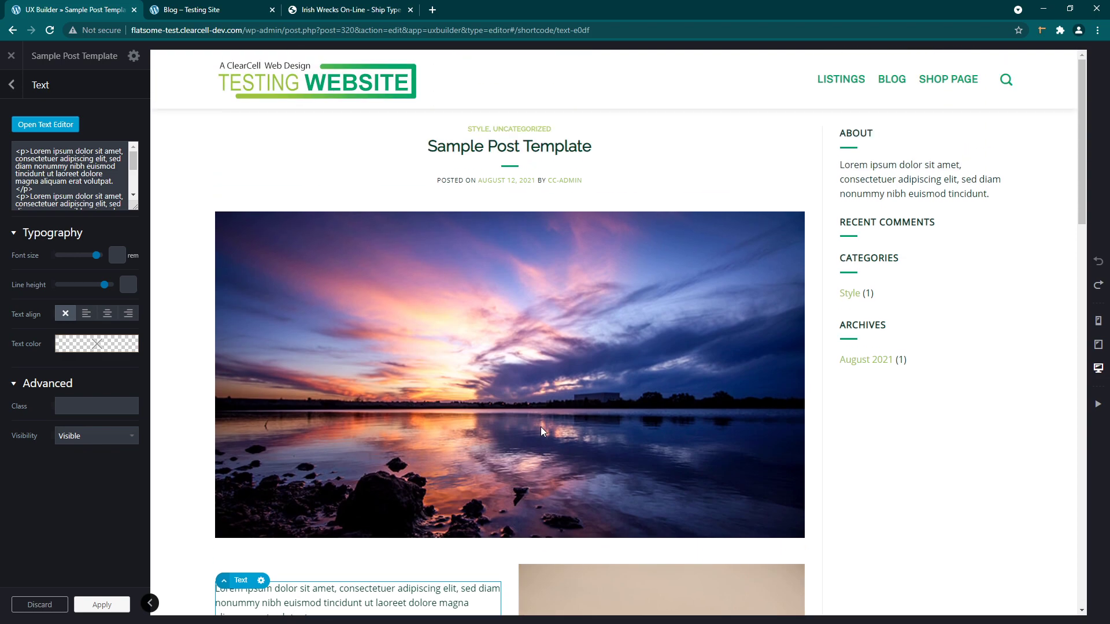
click(11, 85)
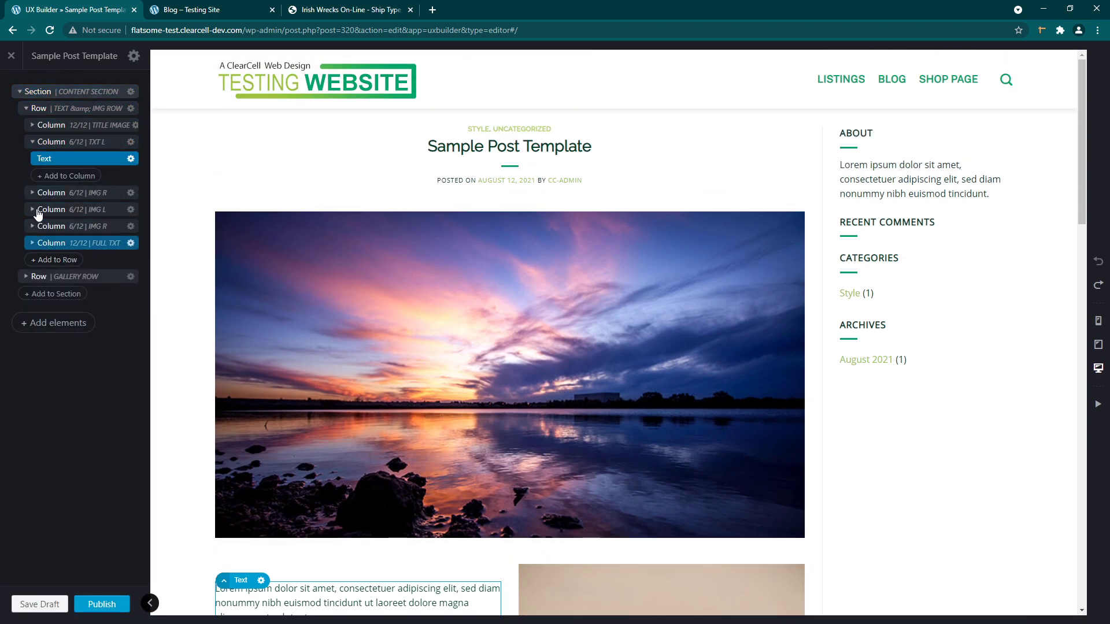
click(27, 110)
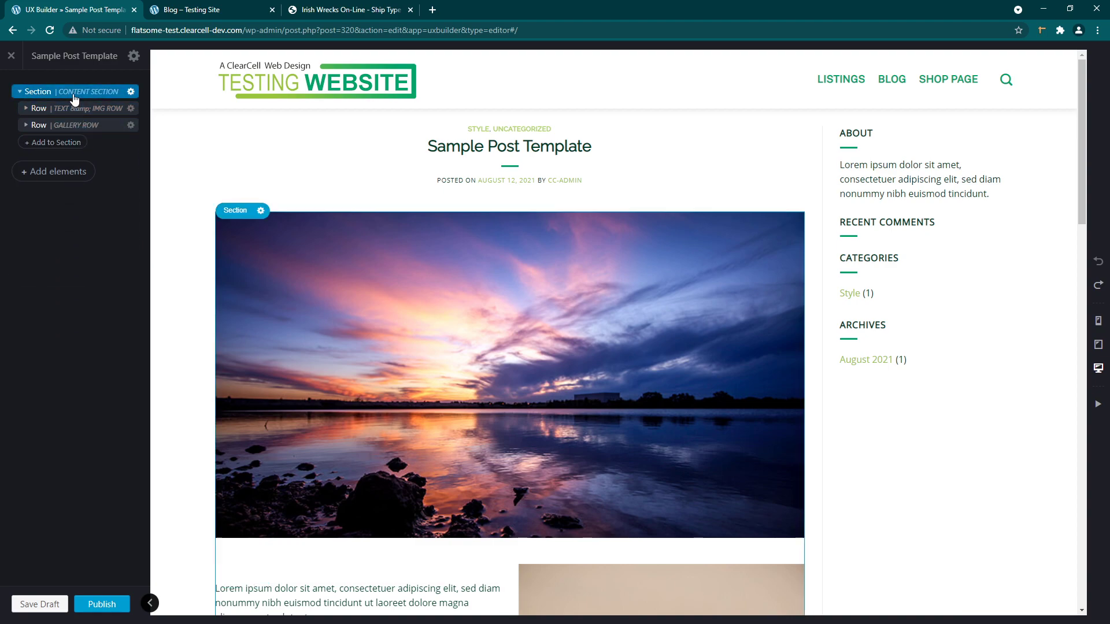
Delete the entire content section from the Sample Post Template.
click(77, 111)
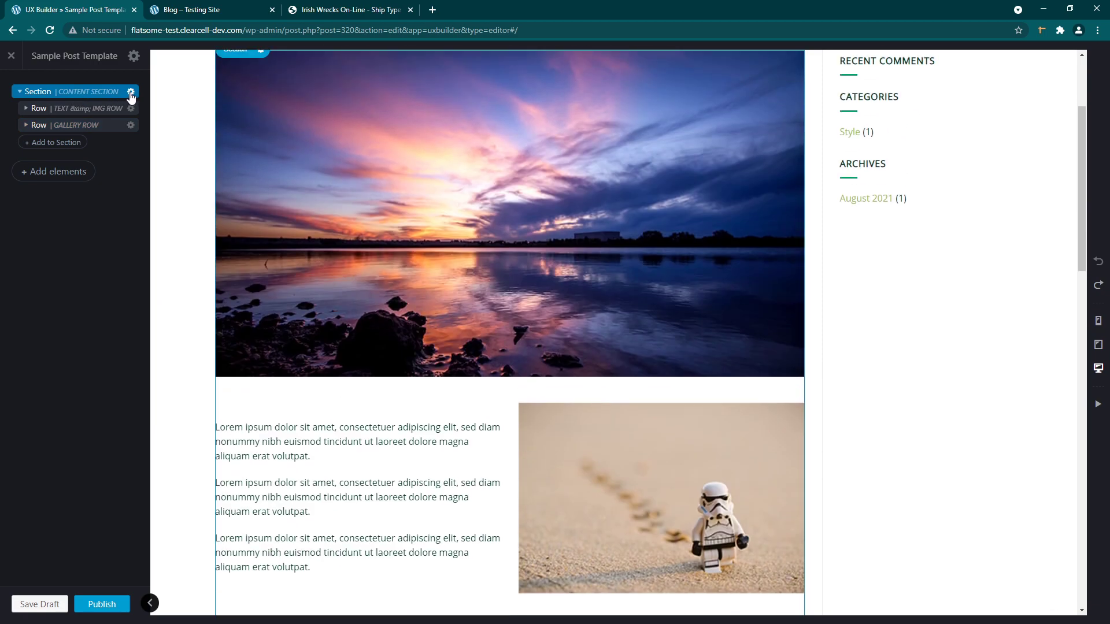
click(131, 91)
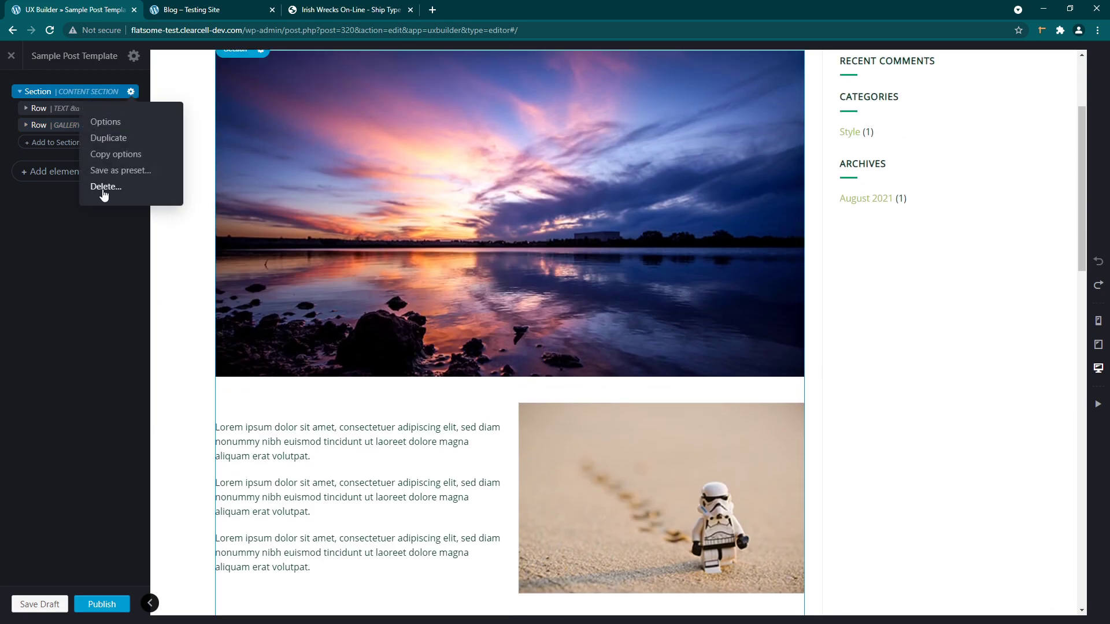
click(103, 187)
scroll(572, 319, up, 3)
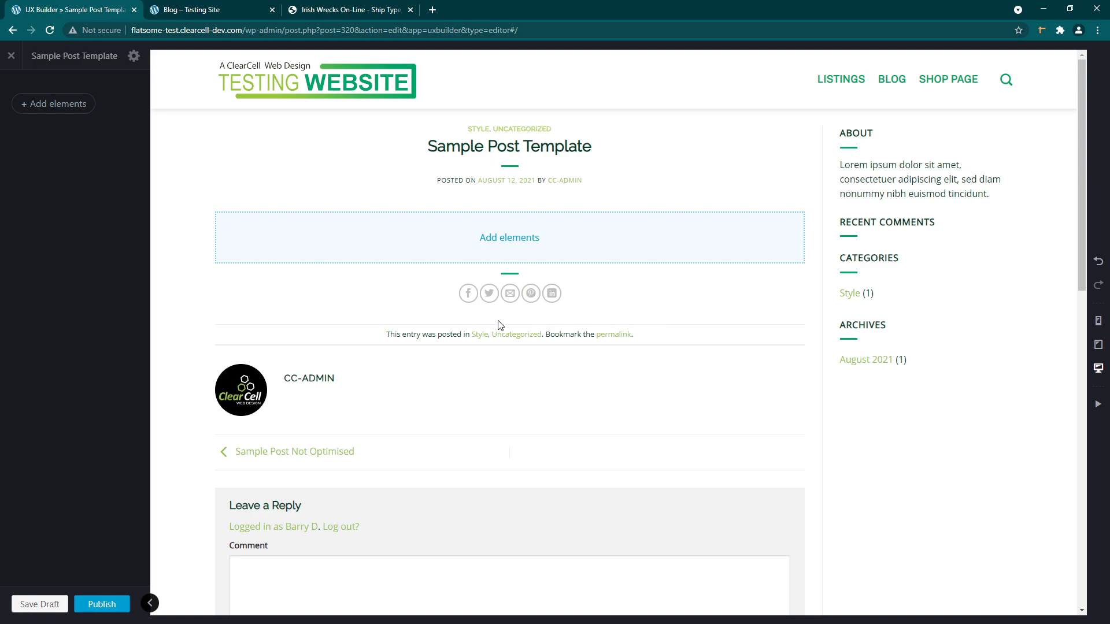
Add a Section element using the POST TEMPLATE preset and check the inserted layout.
click(58, 107)
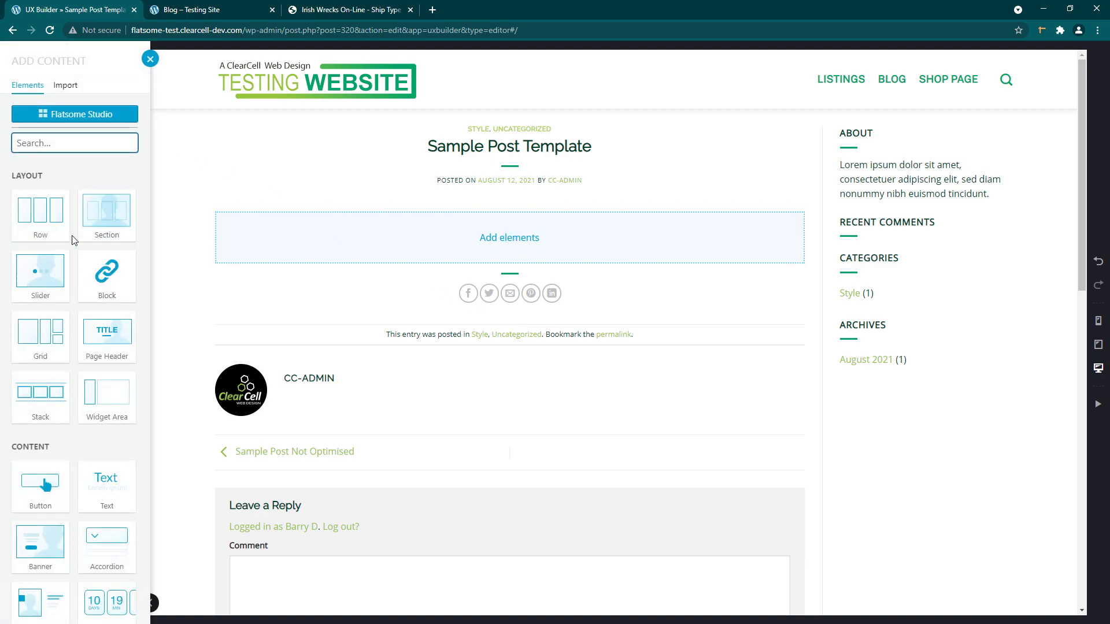
click(101, 220)
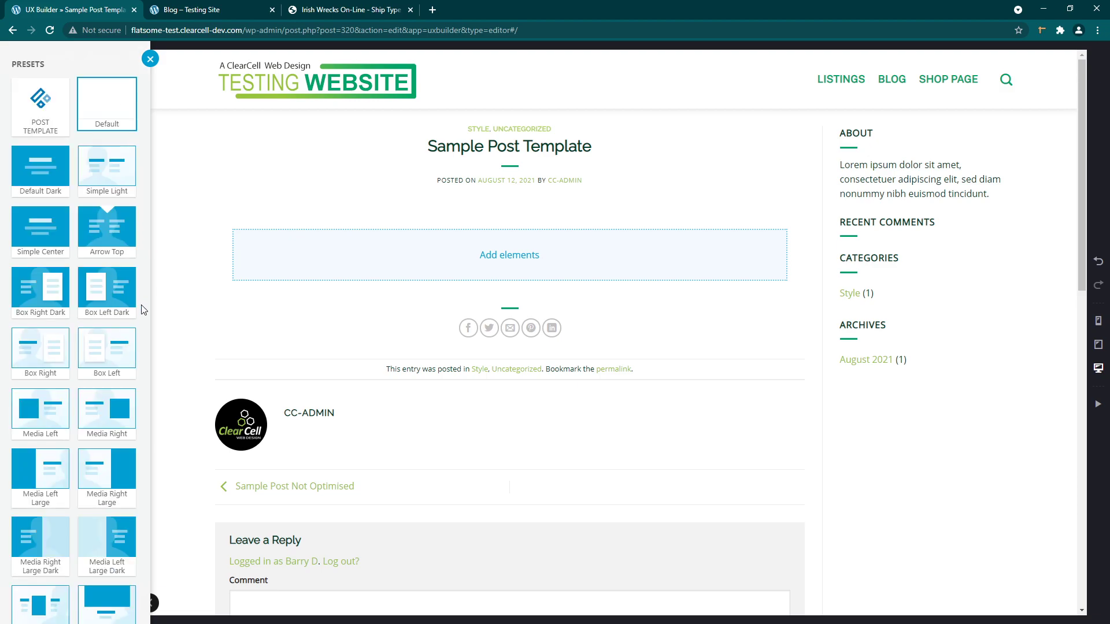
click(41, 108)
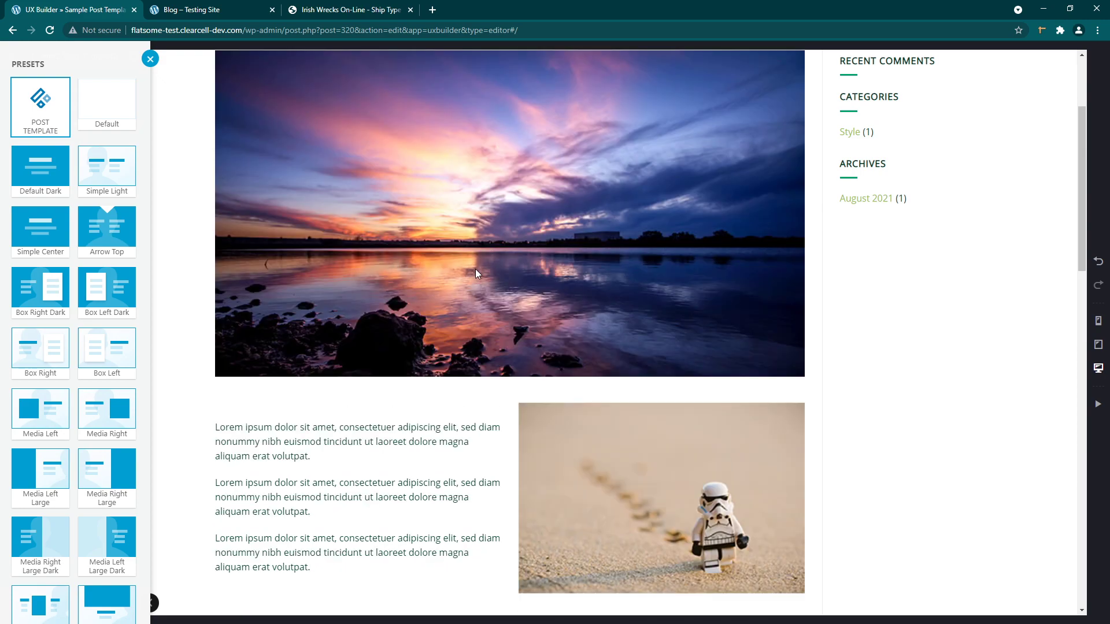
click(150, 58)
click(404, 249)
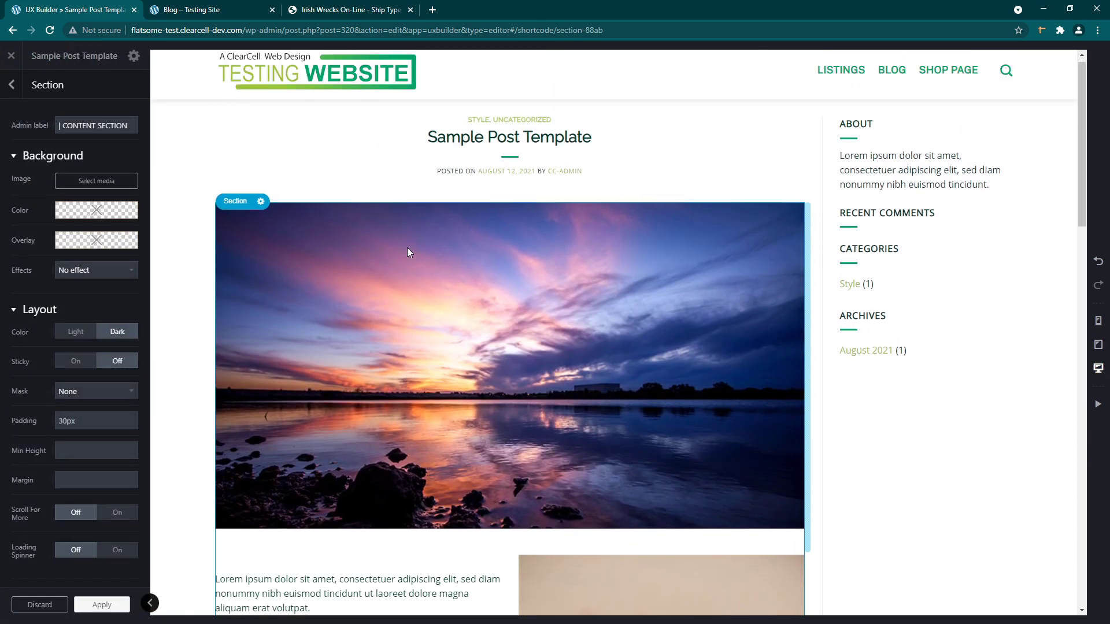
scroll(409, 250, down, 14)
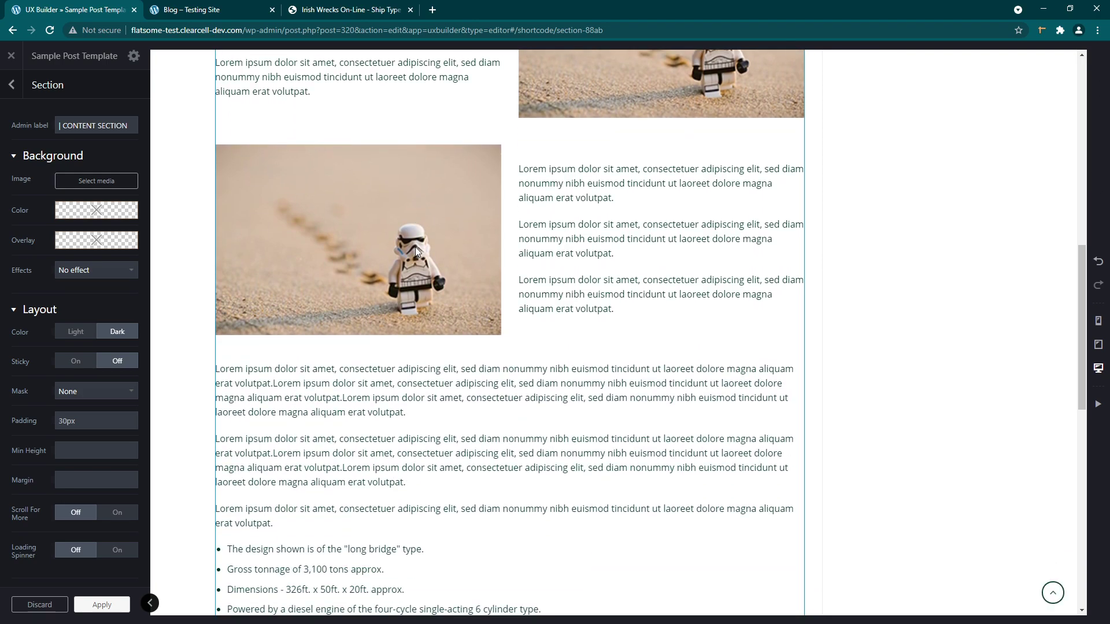
scroll(416, 251, up, 10)
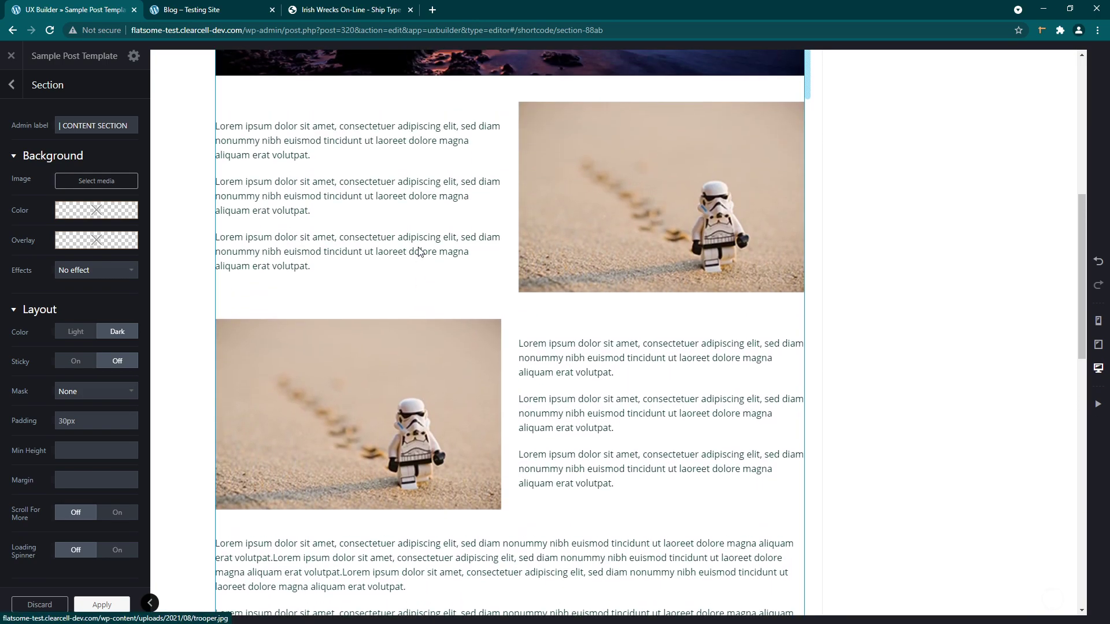
Leave the section's settings, collapse the content section in the element tree and look over the inserted layout.
scroll(420, 251, up, 3)
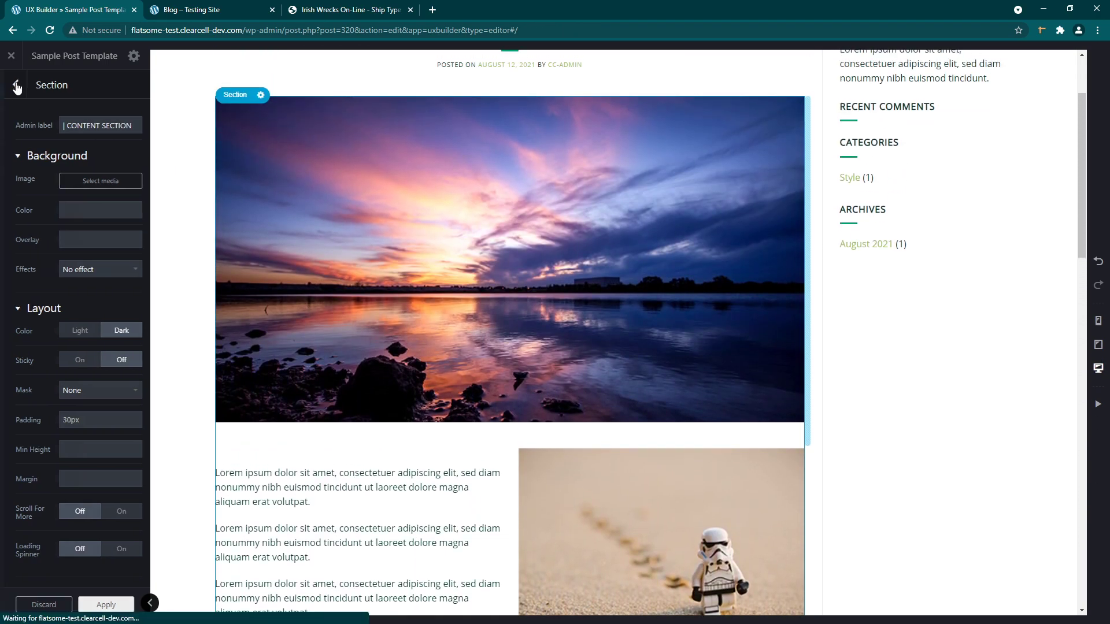
click(12, 85)
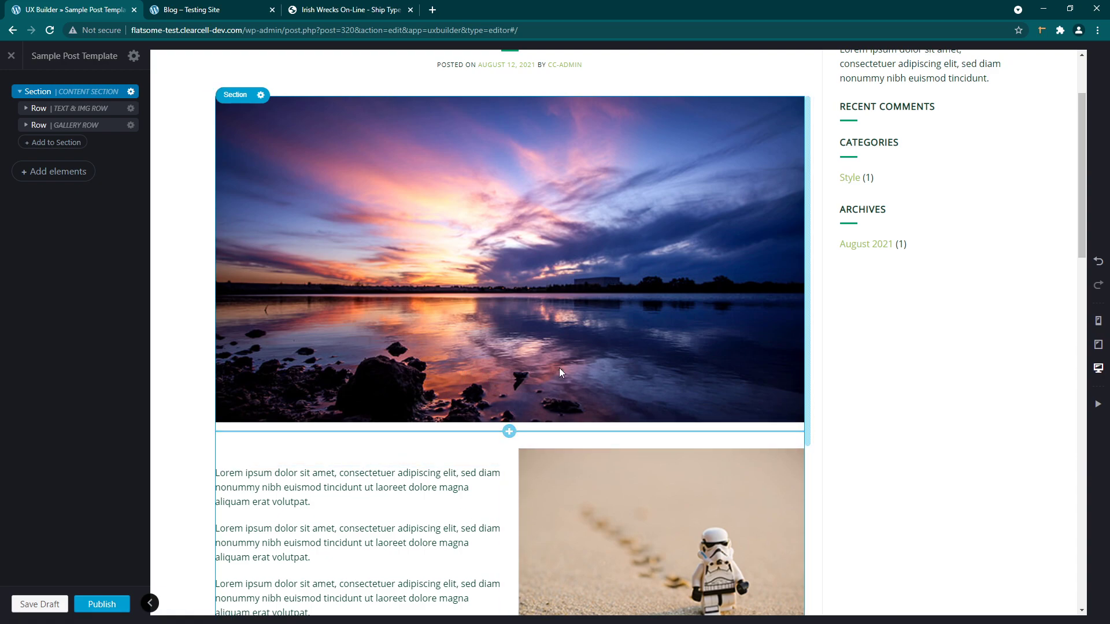
click(19, 93)
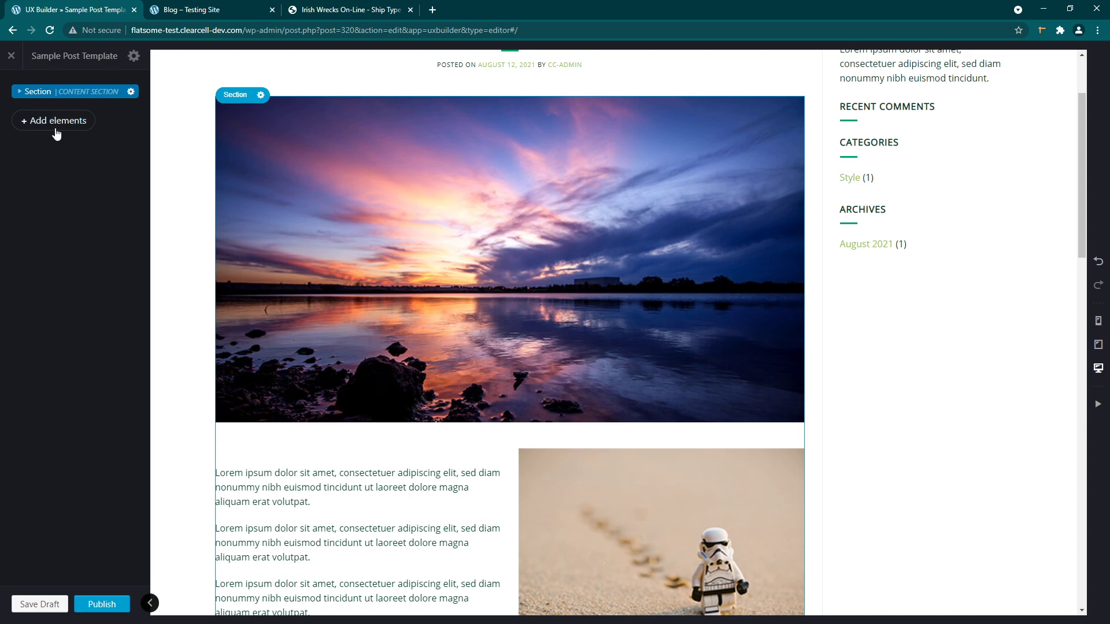
scroll(432, 247, up, 2)
scroll(432, 247, down, 12)
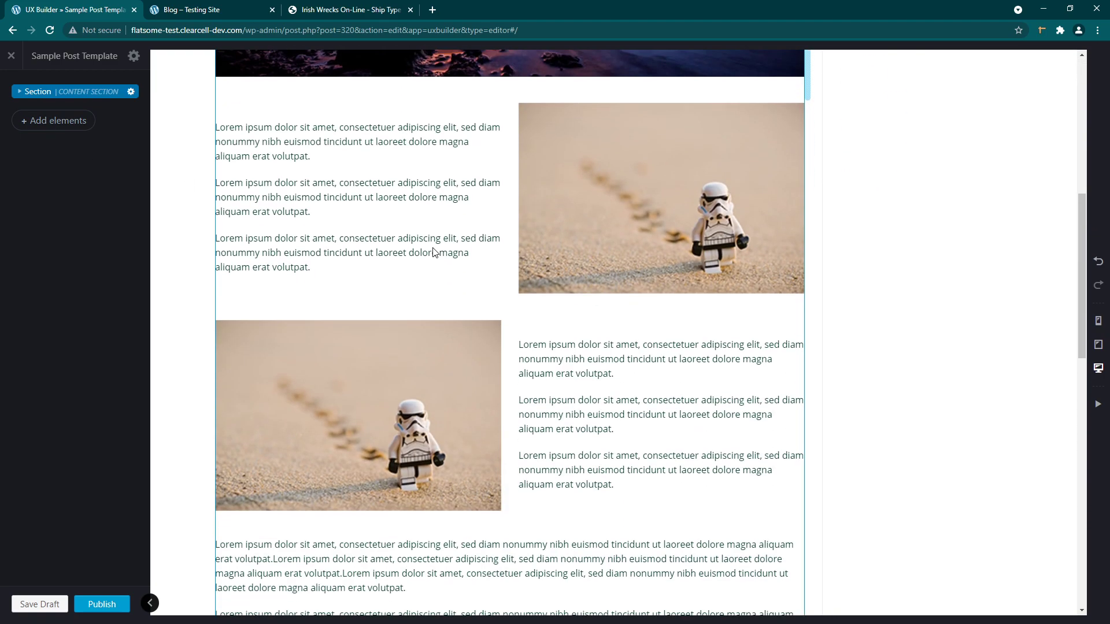
scroll(432, 251, up, 6)
scroll(435, 256, up, 6)
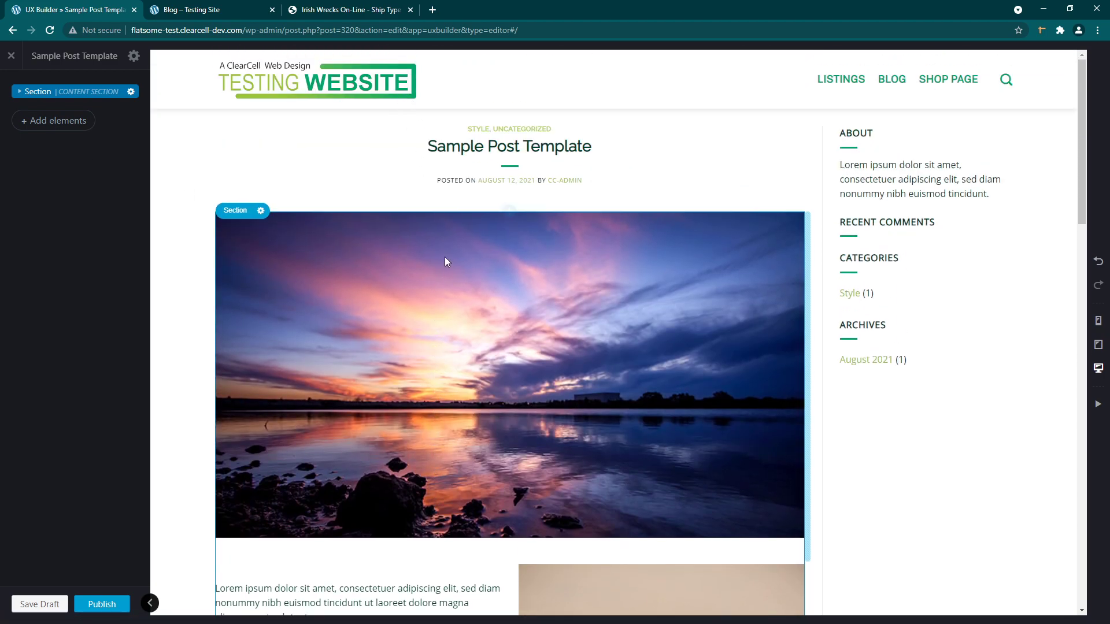
scroll(484, 310, down, 5)
scroll(484, 313, down, 4)
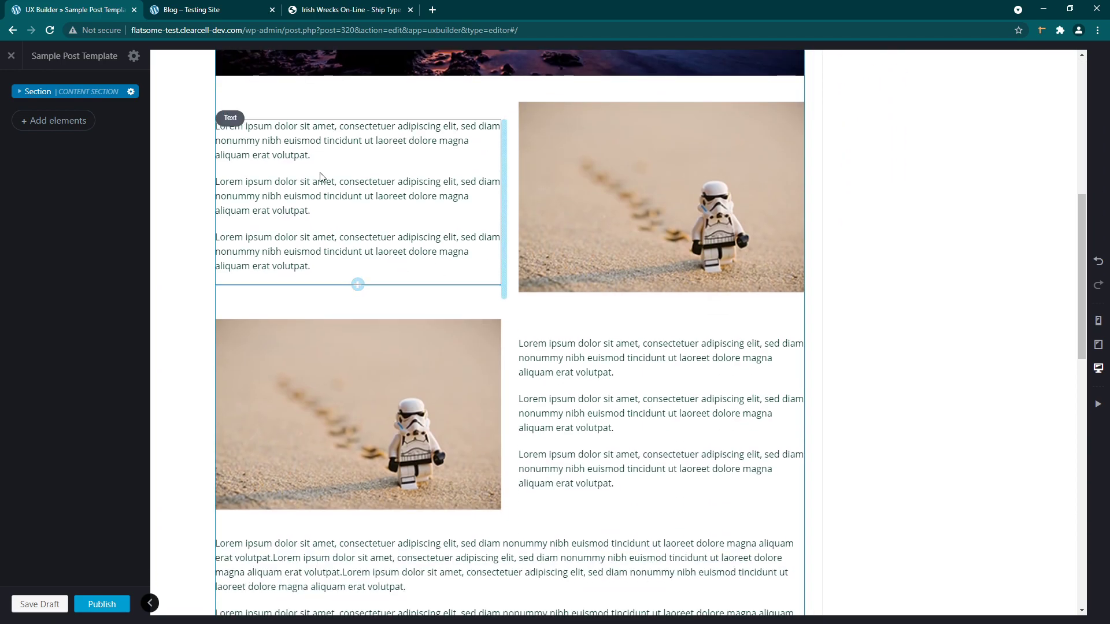
Compare the layout with the published Sample Post Template page and return to the builder.
click(226, 12)
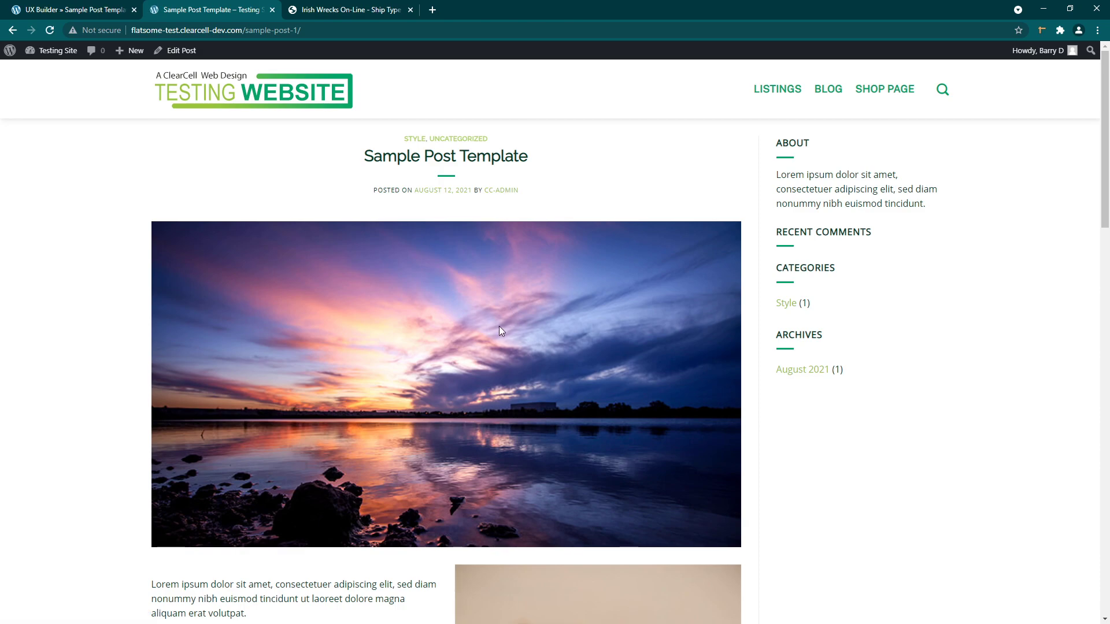
scroll(491, 341, down, 4)
scroll(488, 345, up, 4)
click(92, 10)
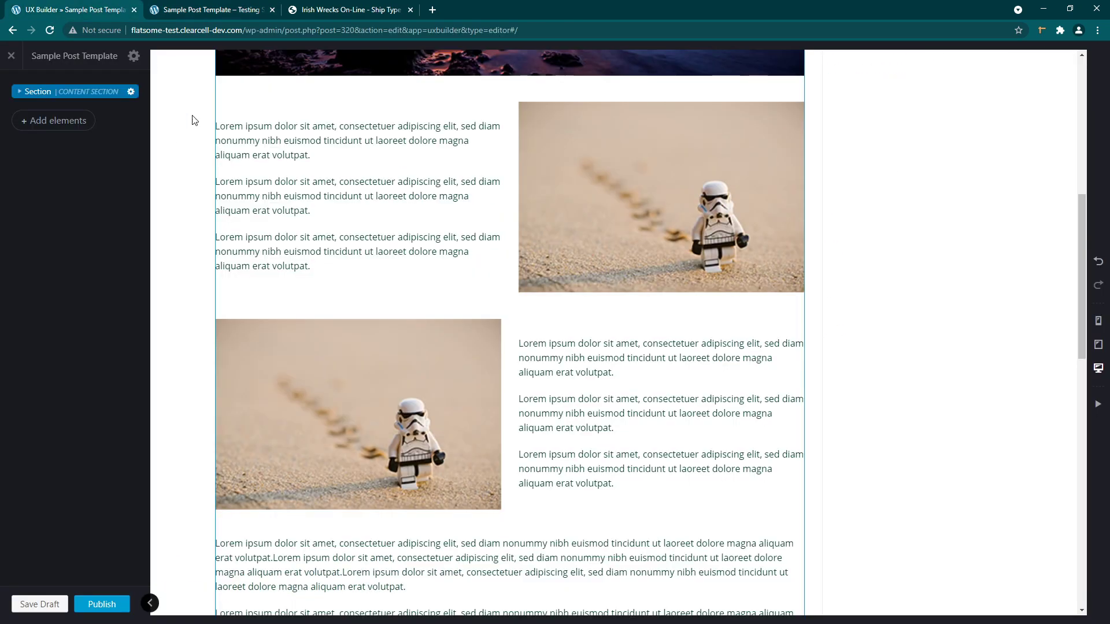
Delete the content section and add a new Section element using the Default preset.
click(132, 95)
click(107, 185)
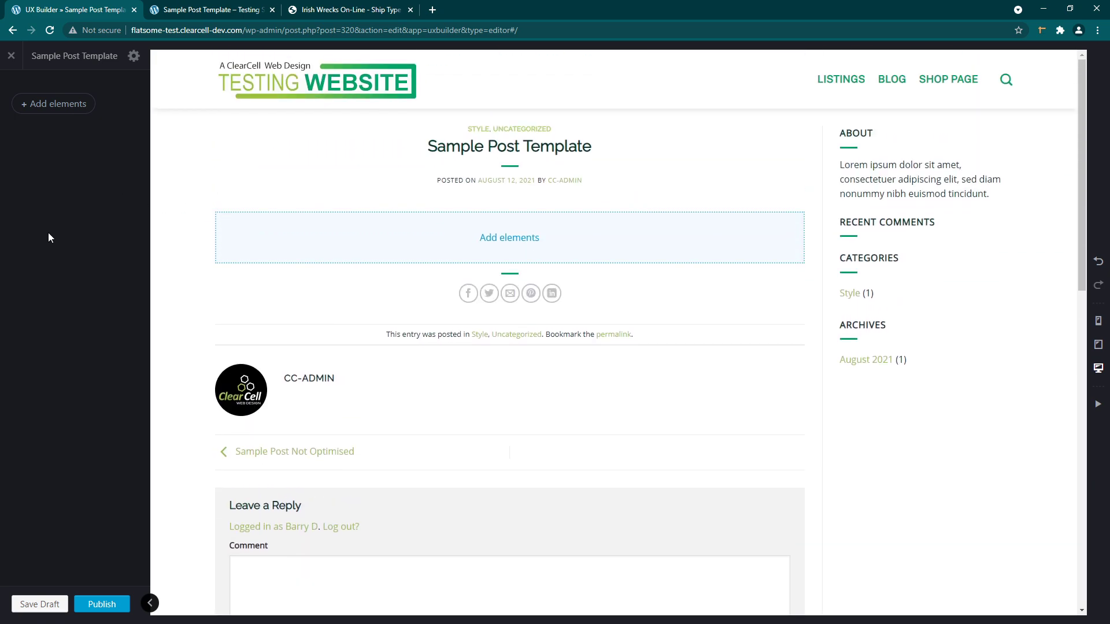
click(57, 111)
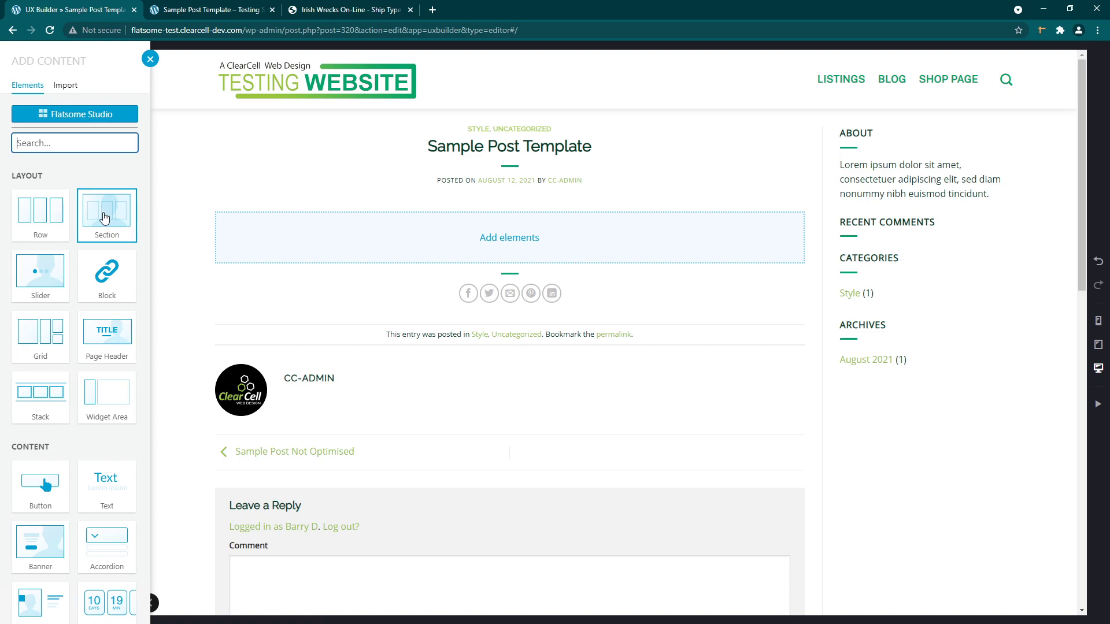
click(103, 219)
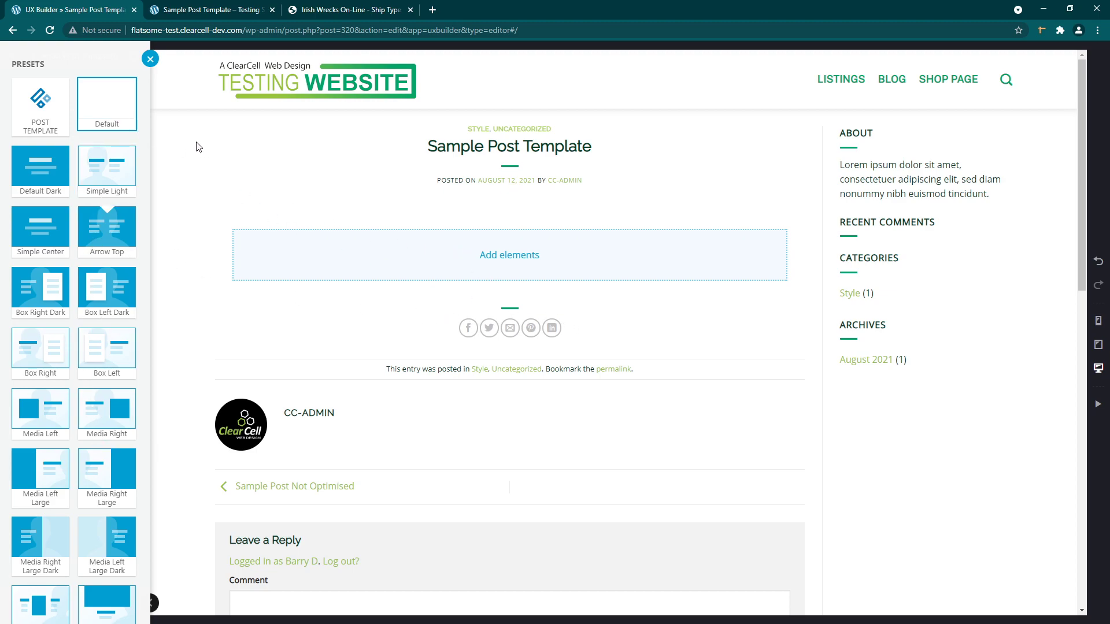
scroll(135, 394, down, 2)
click(87, 600)
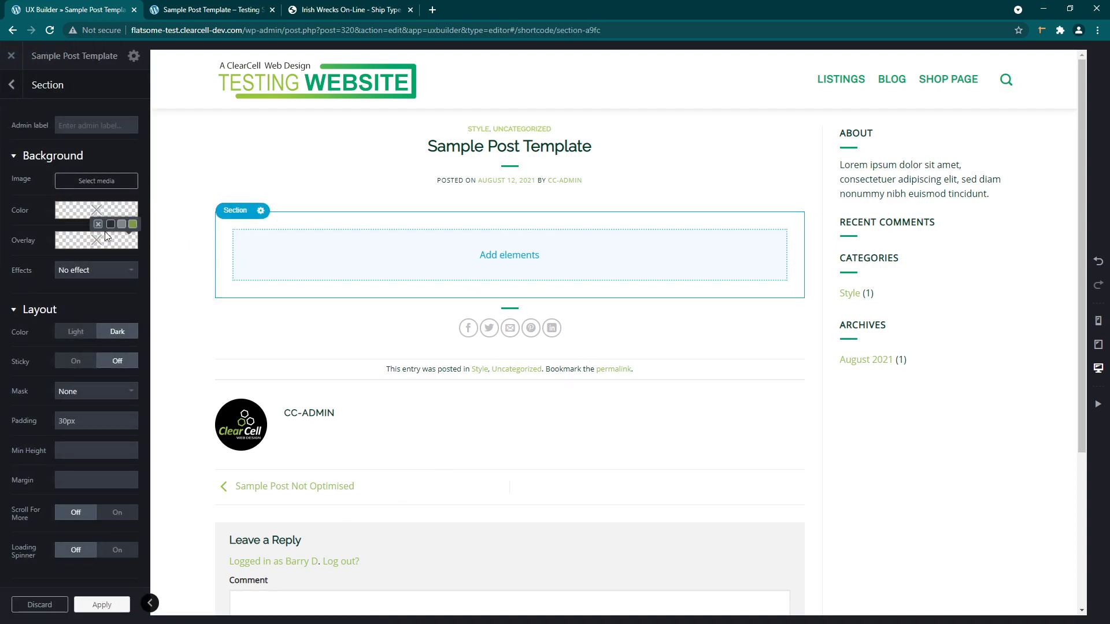
Give the new section the class no-padding in its advanced settings and apply it.
scroll(110, 511, down, 1)
scroll(112, 488, down, 5)
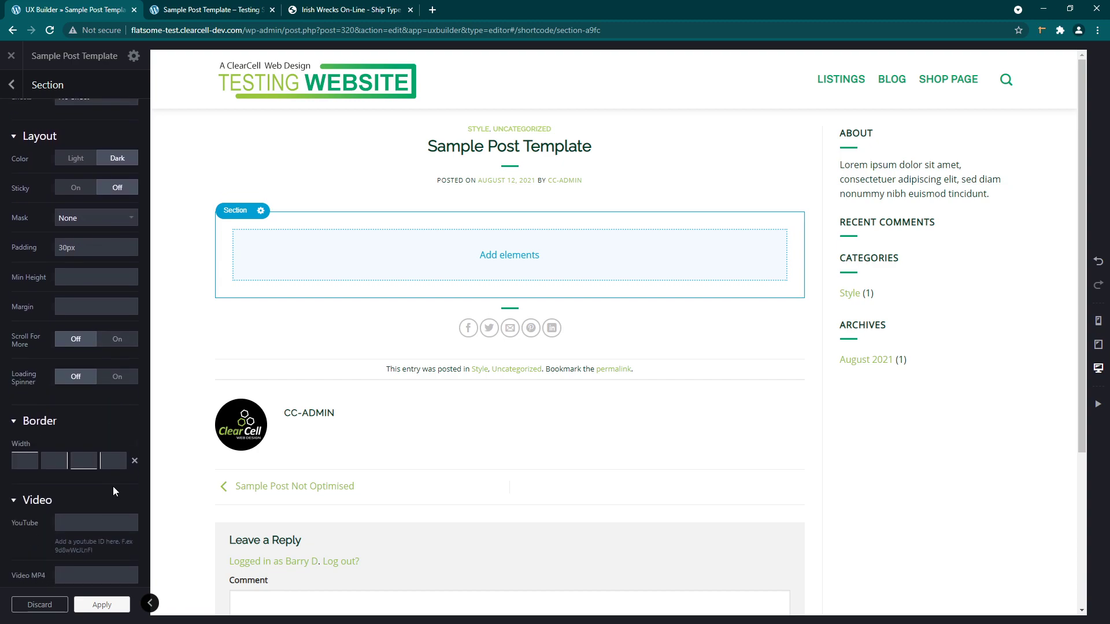
scroll(116, 479, down, 2)
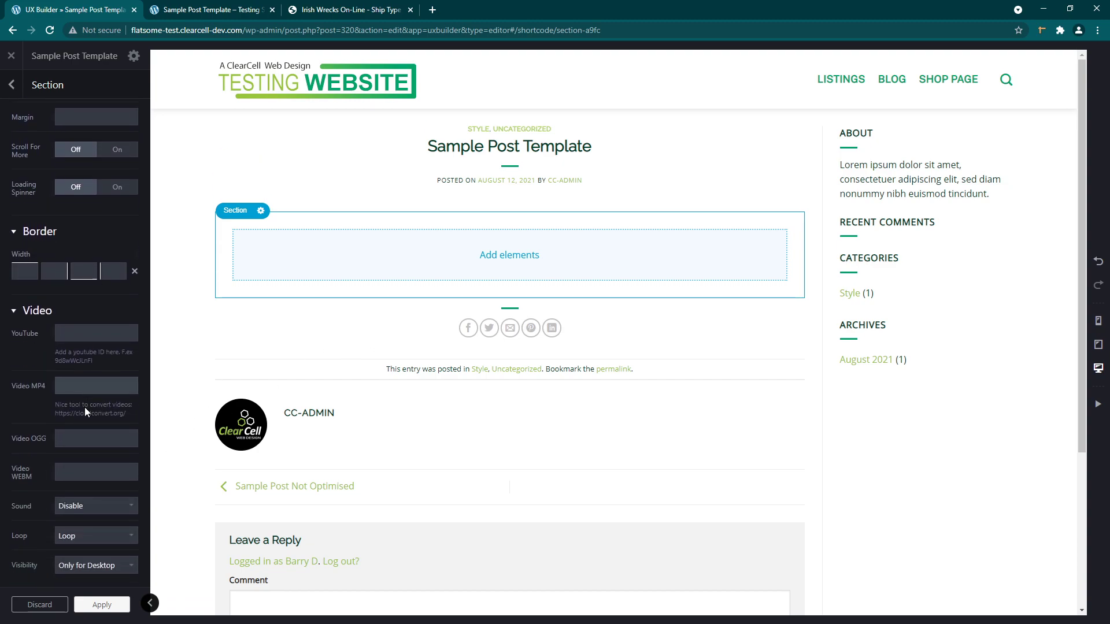
scroll(84, 407, down, 3)
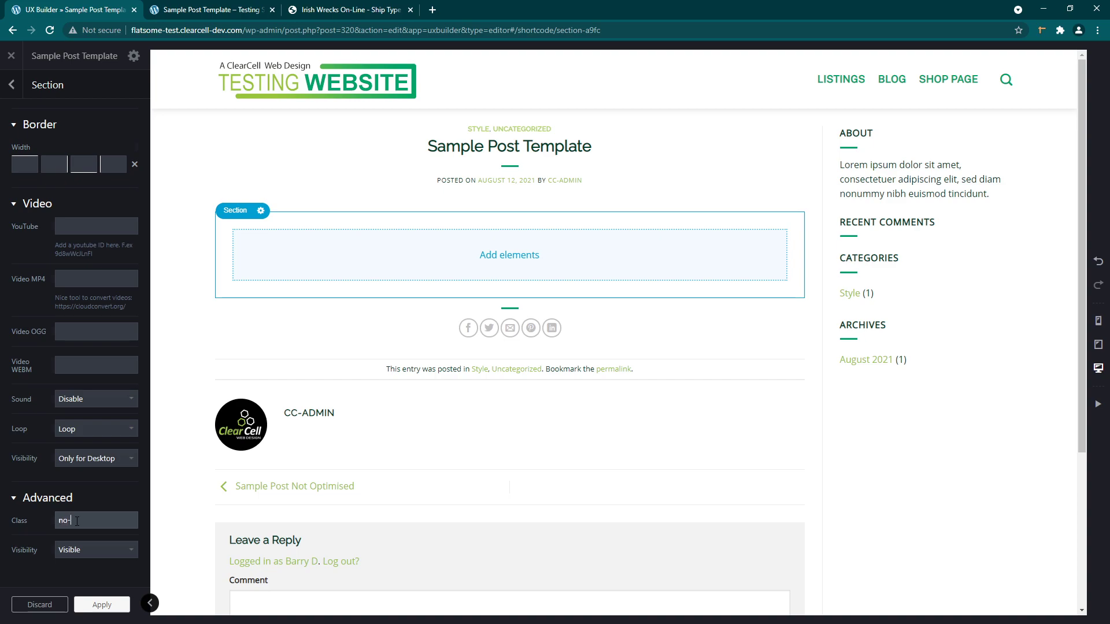
text(ng)
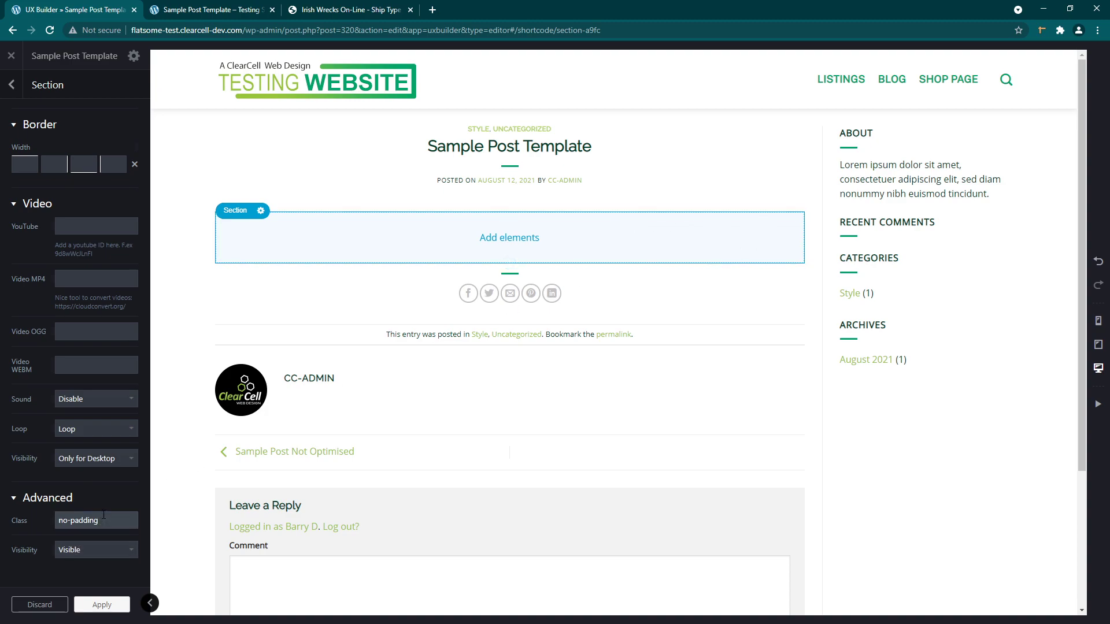
key(BackSpace)
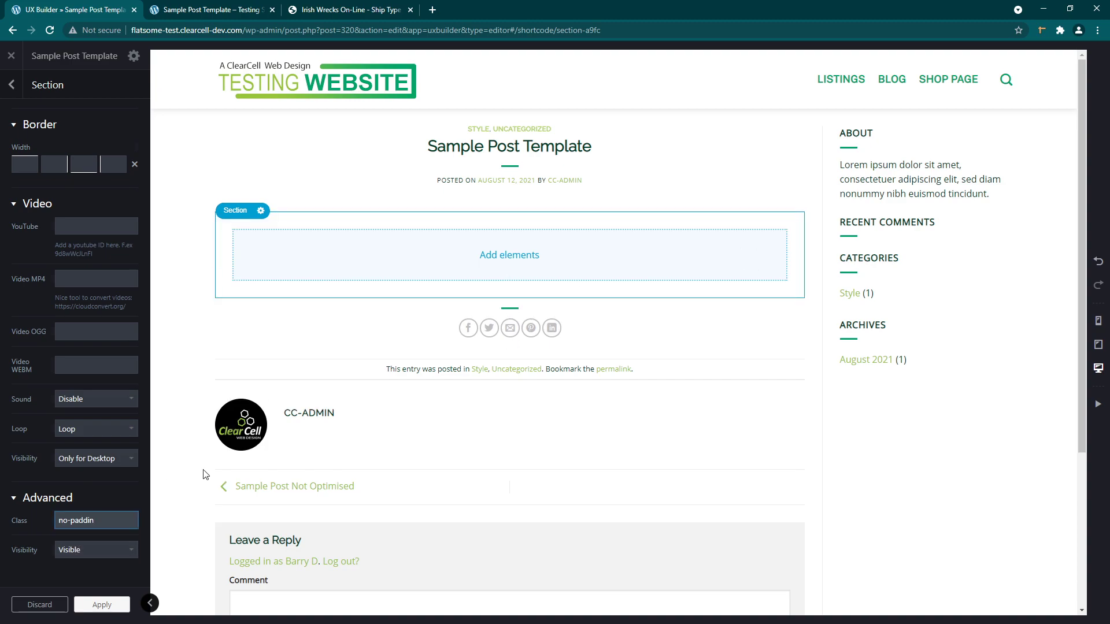
text(g)
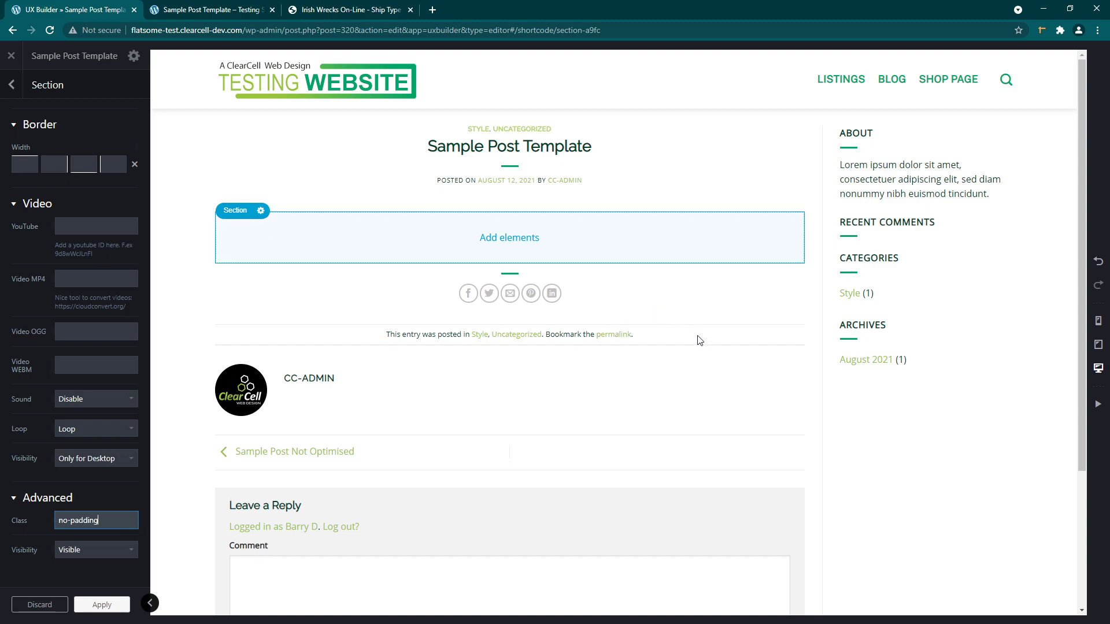
click(88, 608)
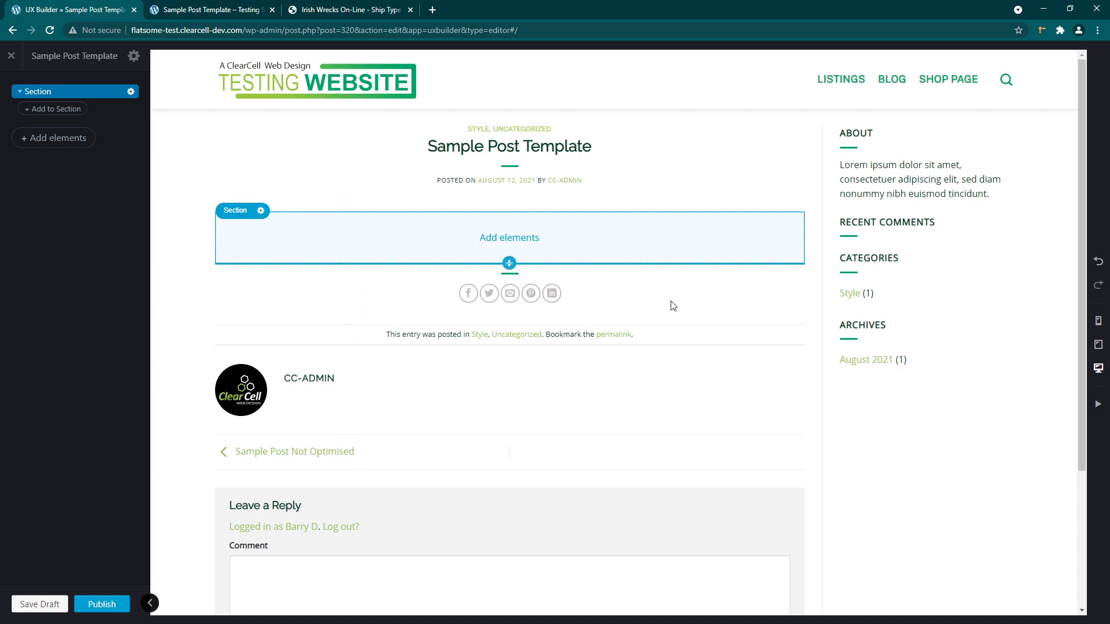
Check the published post's layout for reference and add a row with the One Column preset inside the section.
click(43, 107)
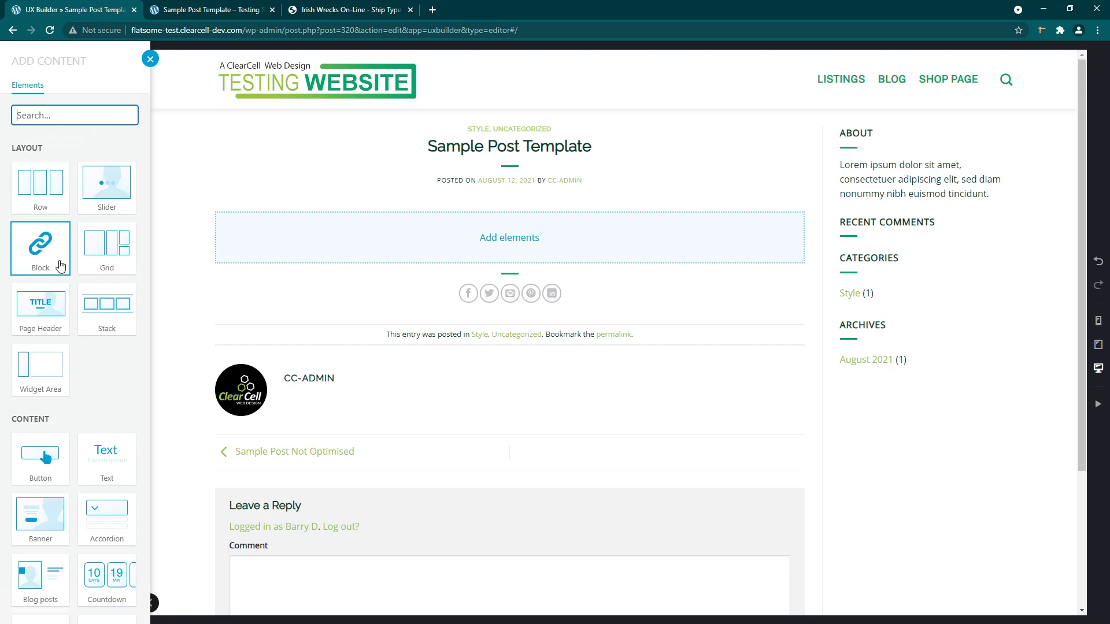
click(34, 193)
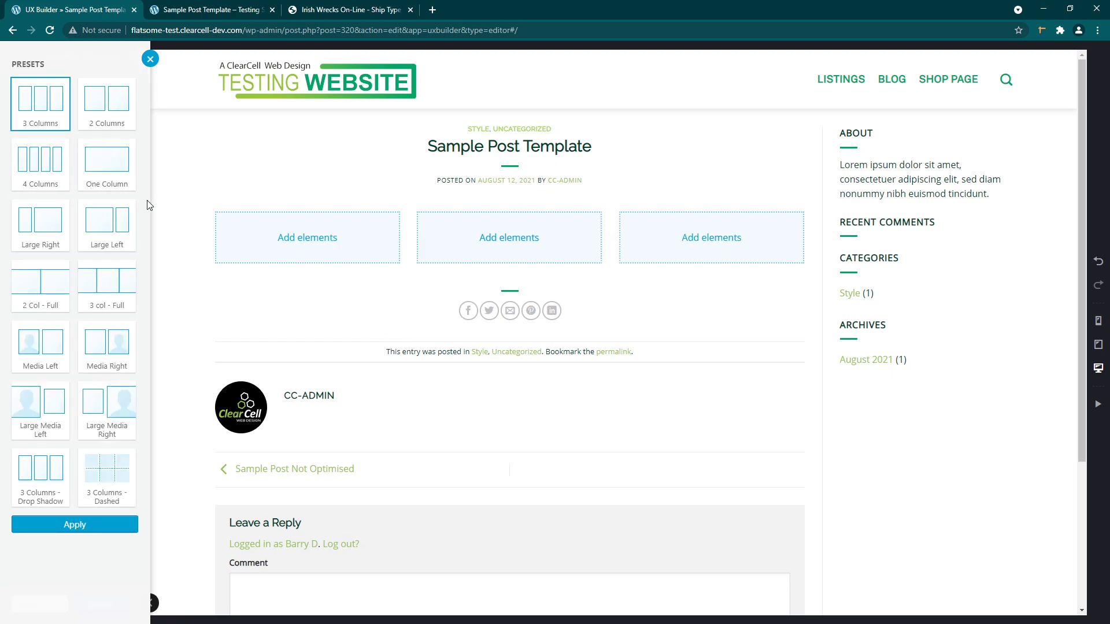
click(206, 17)
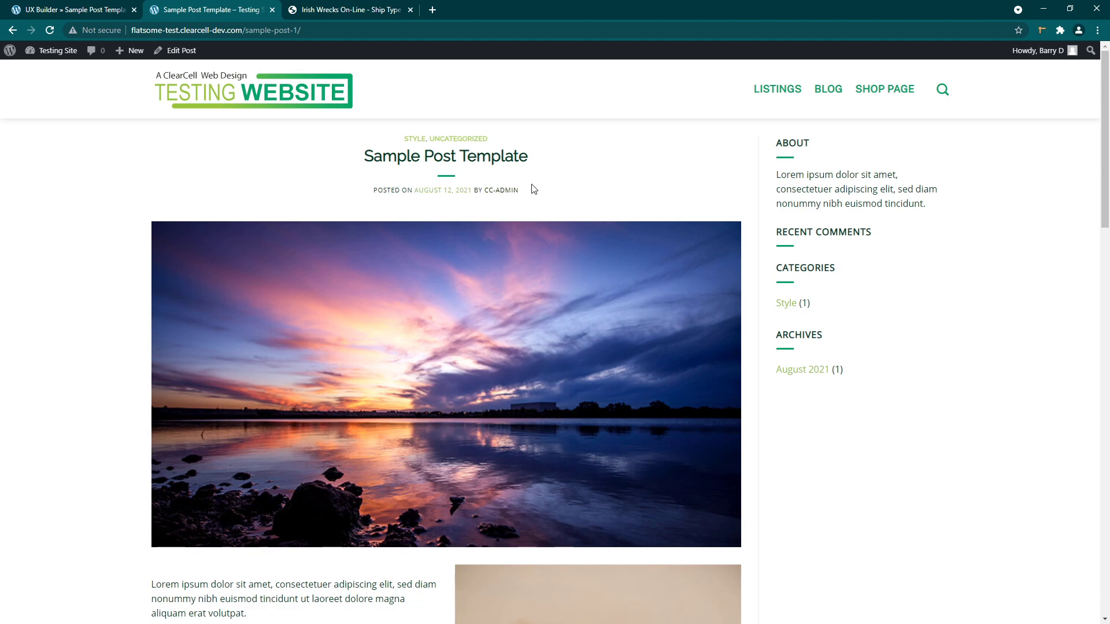
scroll(242, 322, down, 4)
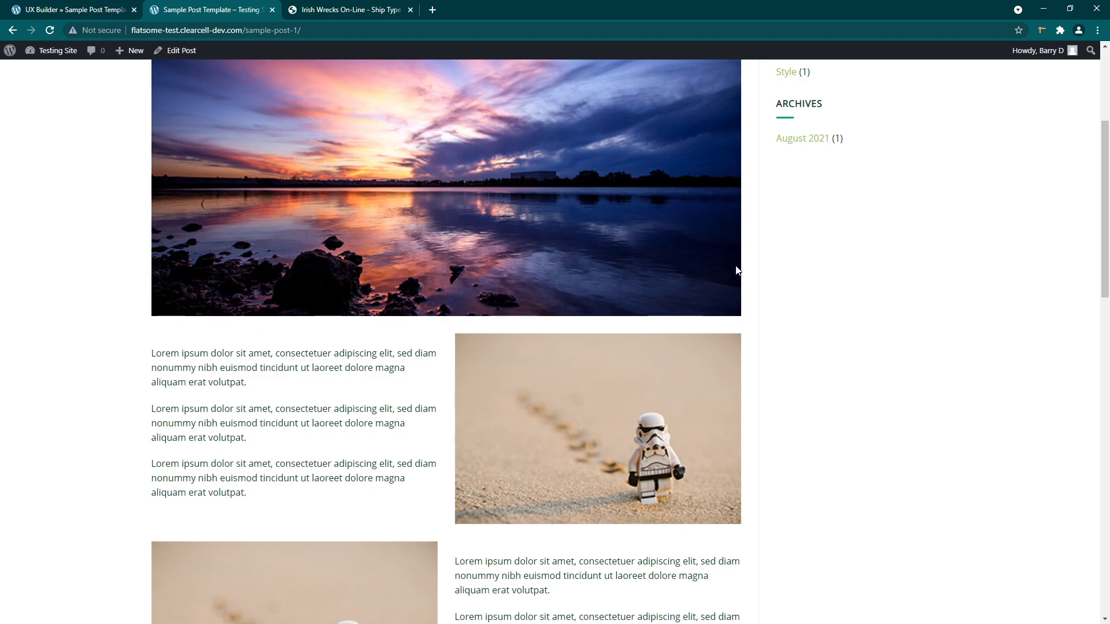
scroll(272, 265, up, 3)
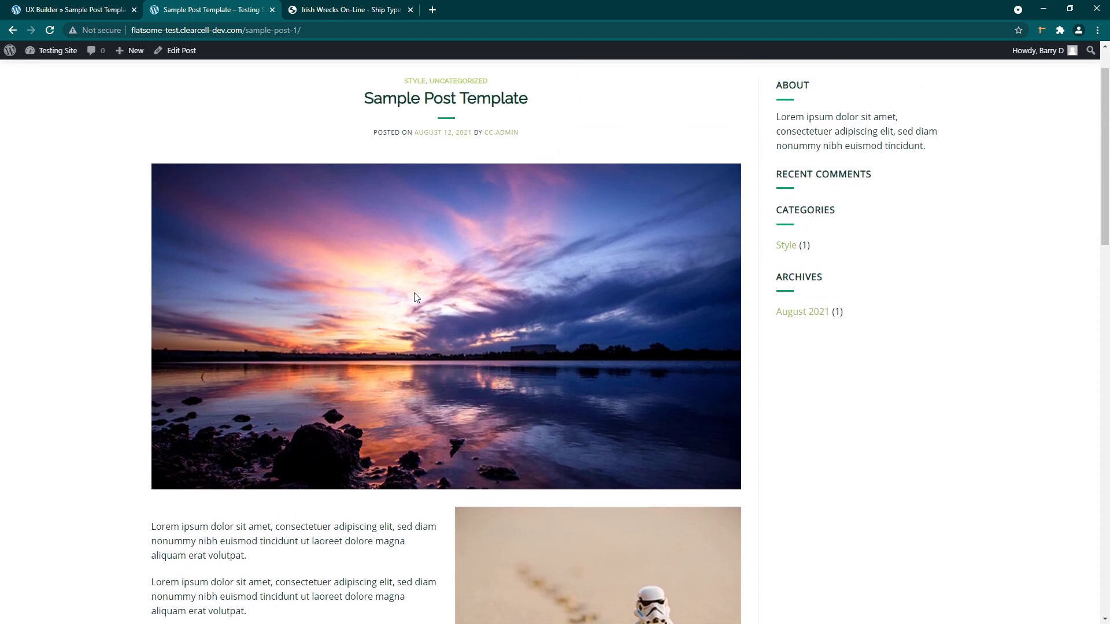
click(89, 10)
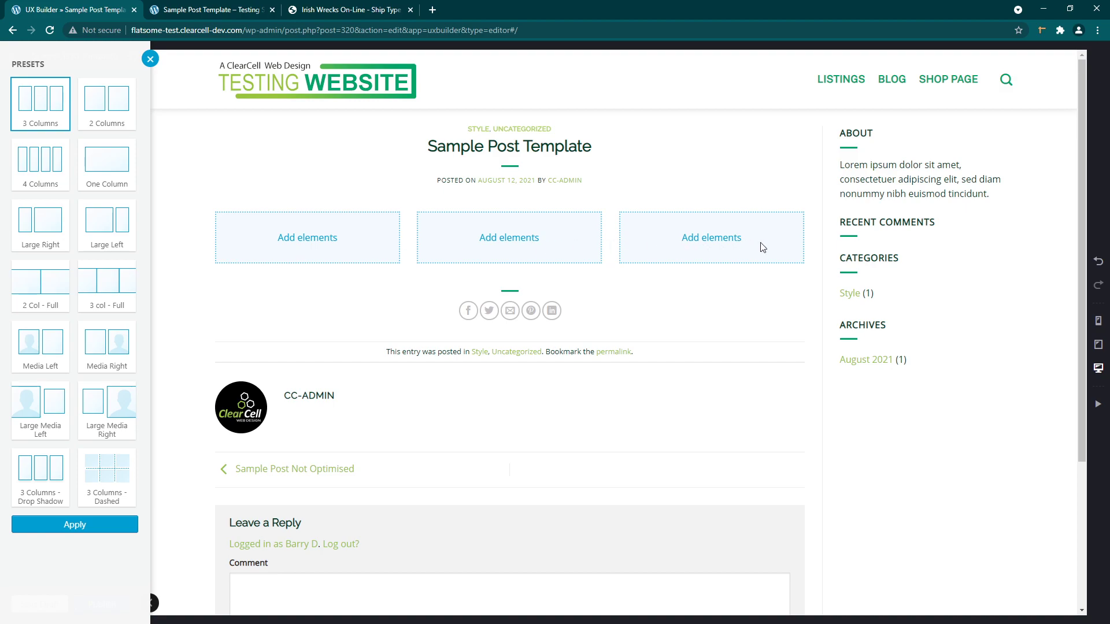
click(106, 169)
click(95, 523)
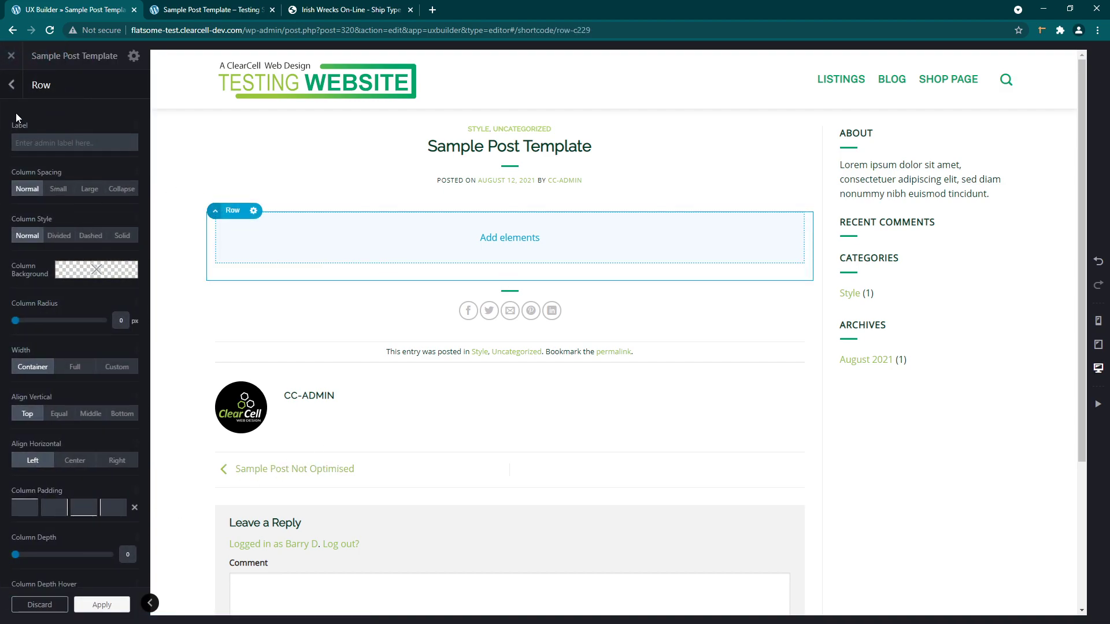
Leave the row's settings, expand the row in the element tree and check the published post's top image.
click(12, 85)
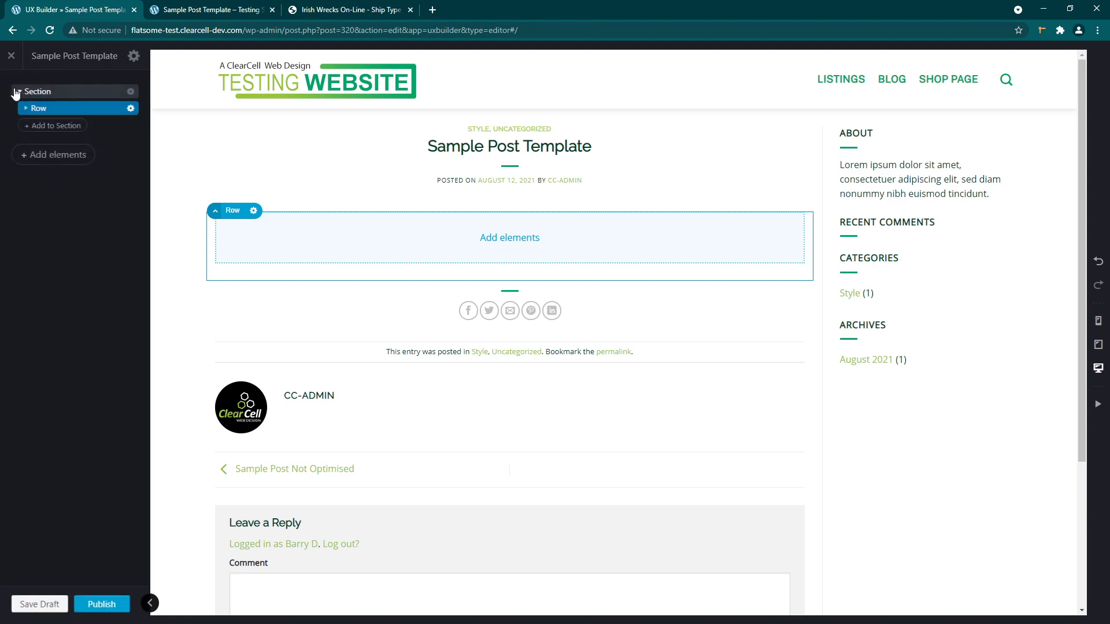
click(25, 108)
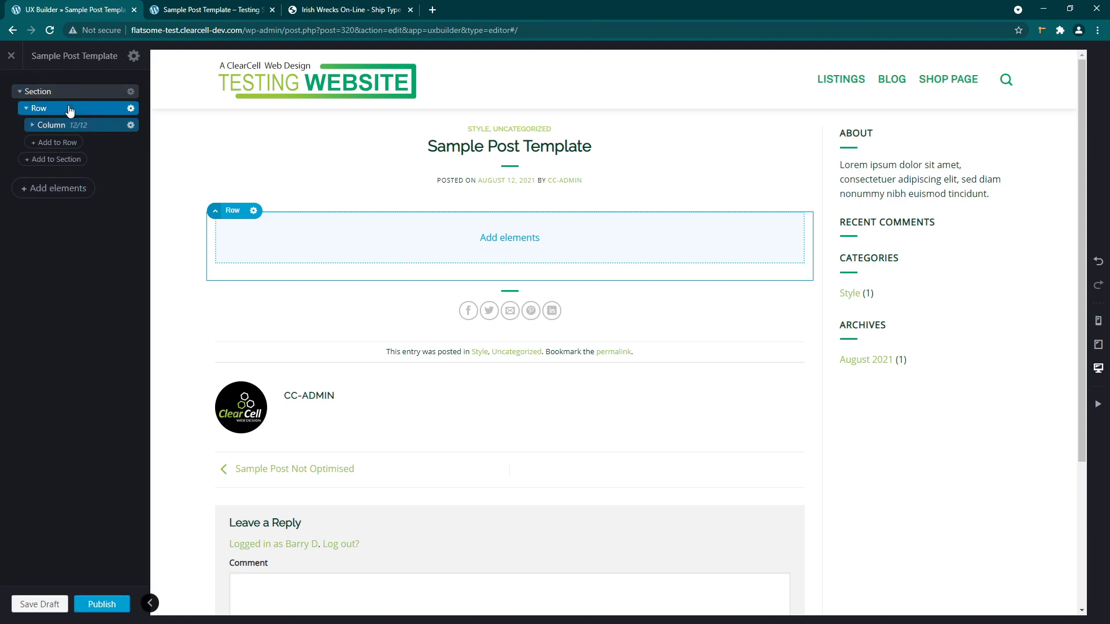
click(68, 93)
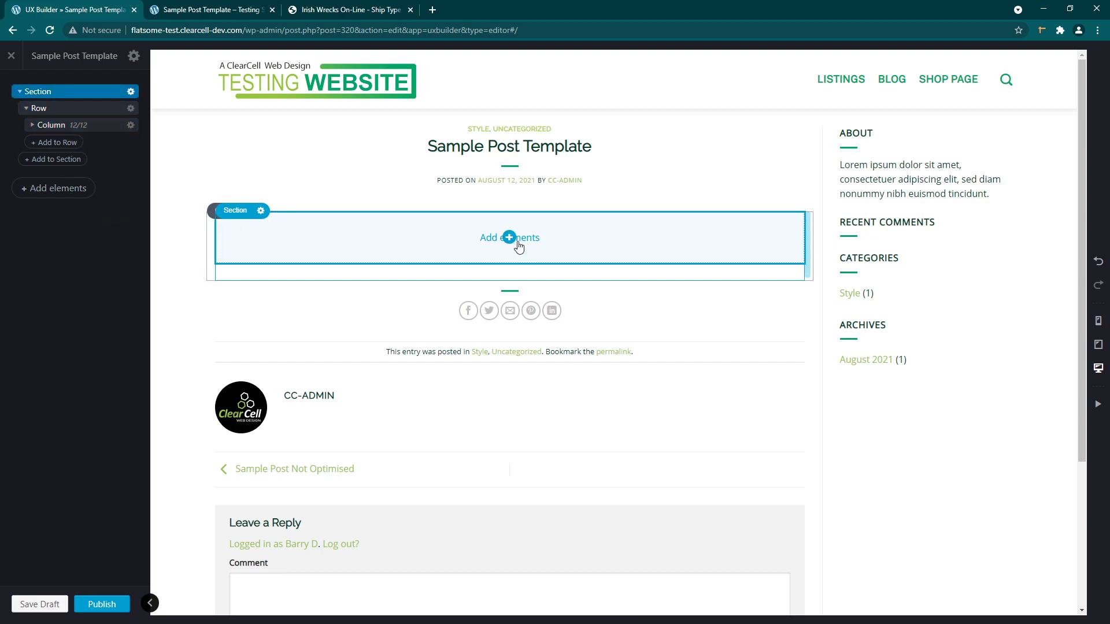
click(225, 12)
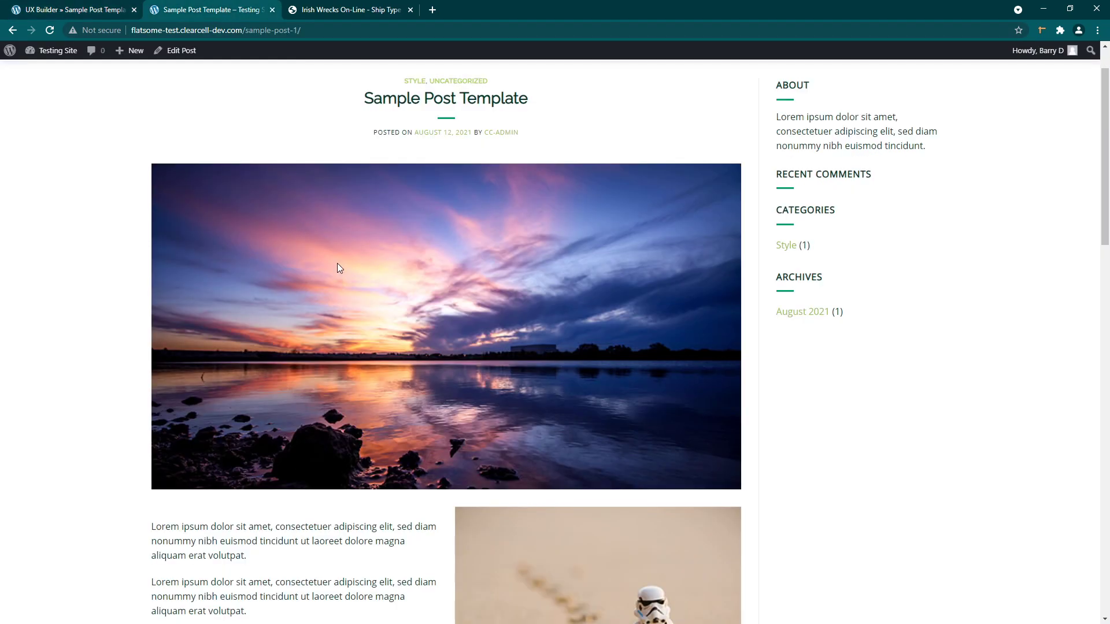
click(92, 14)
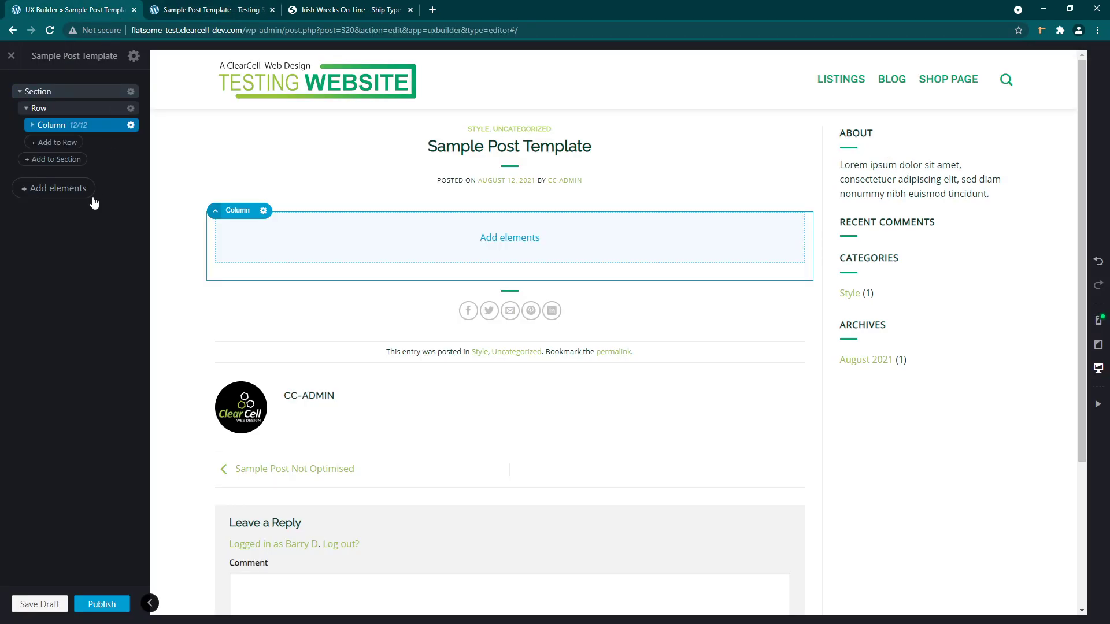
Add an Image element inside the row's 12/12 column and look over its settings.
click(33, 124)
click(61, 143)
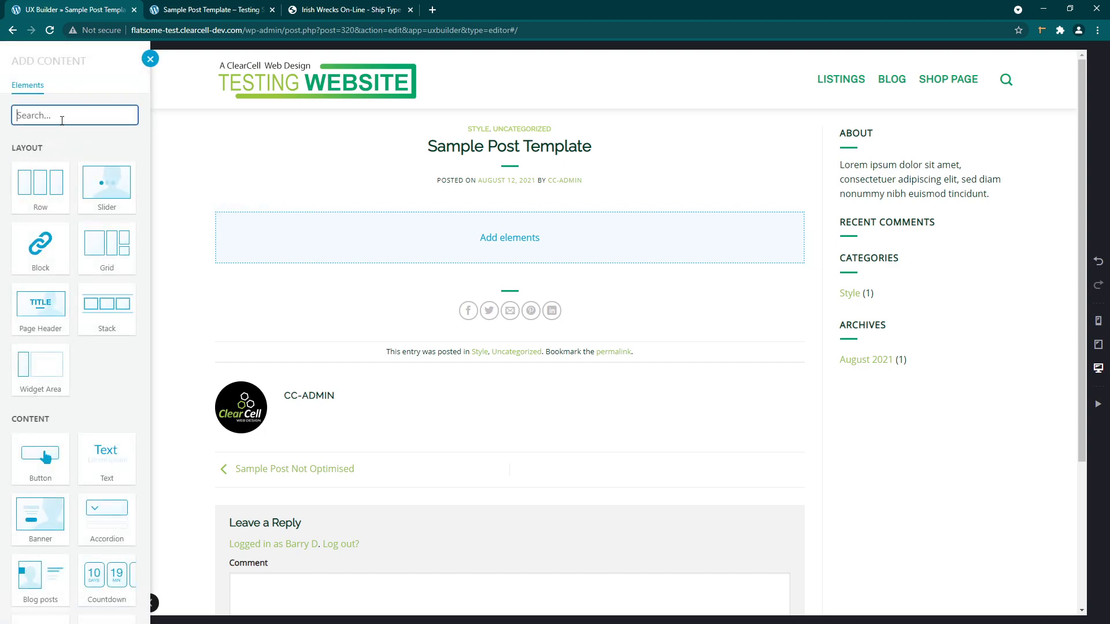
text(image)
click(46, 183)
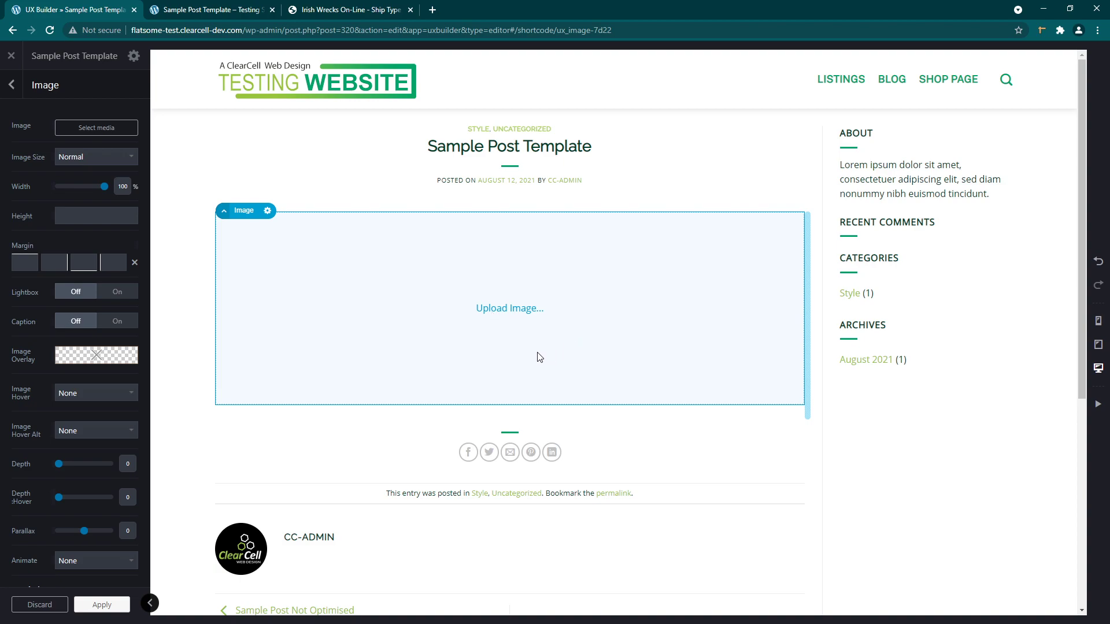
scroll(82, 243, down, 4)
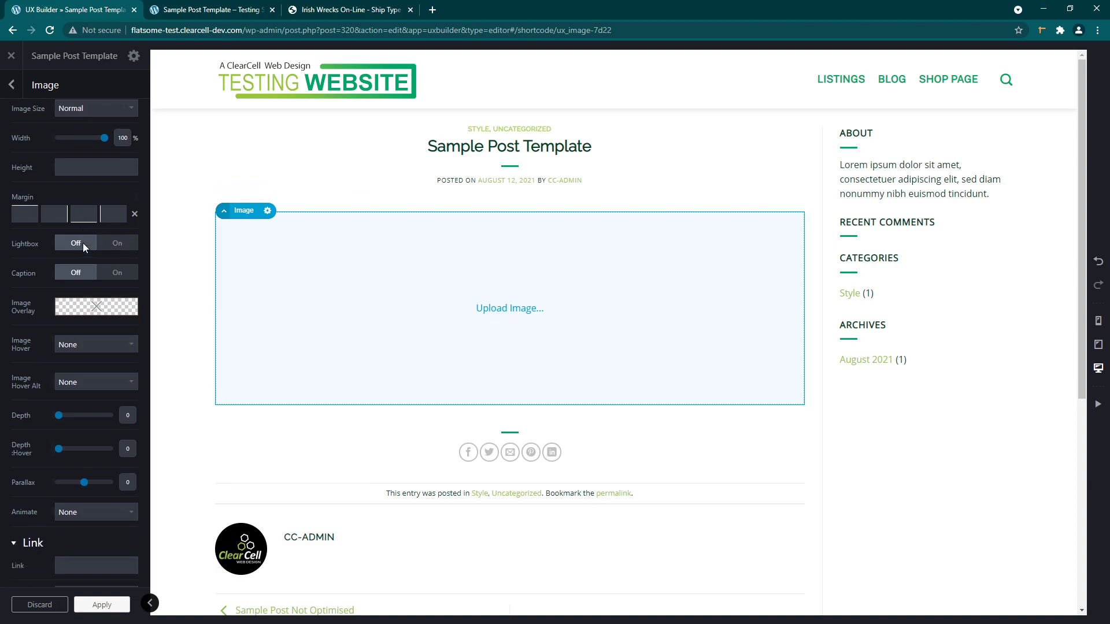
scroll(96, 373, up, 4)
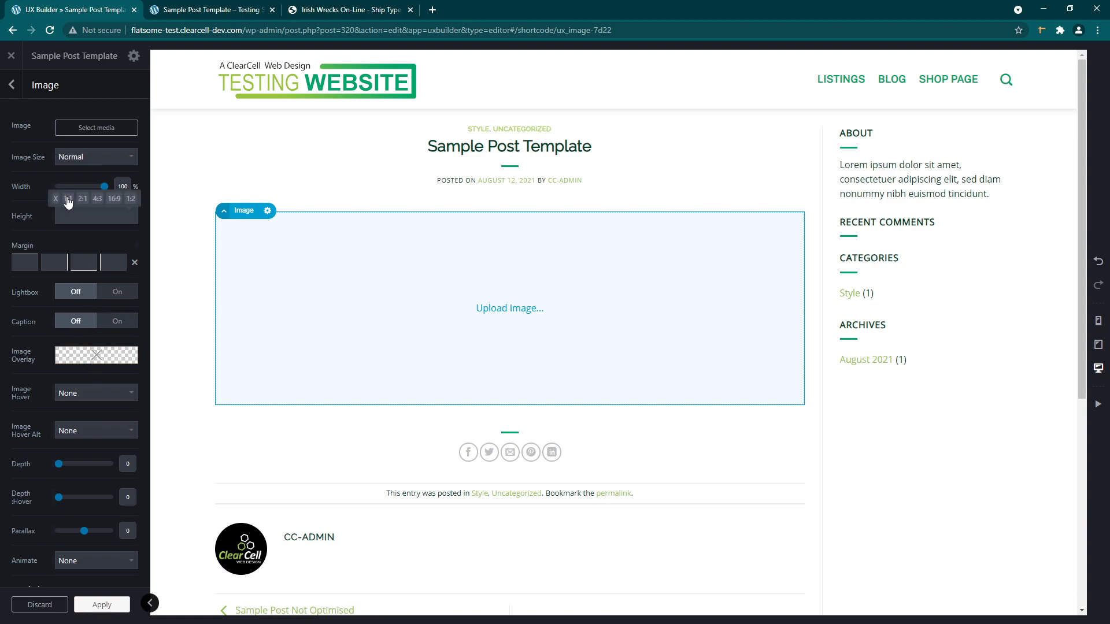
Upload the sun set image from the Sample Images folder to the media library for the Image element and minimise the folder window.
click(91, 131)
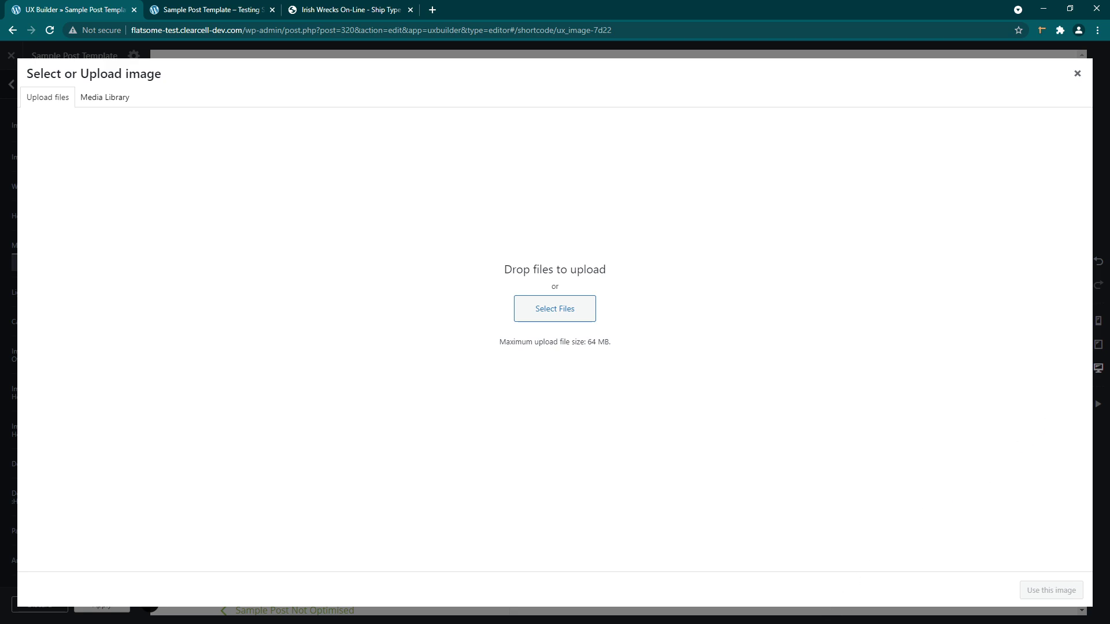
key(alt+Tab)
drag(549, 158, 752, 221)
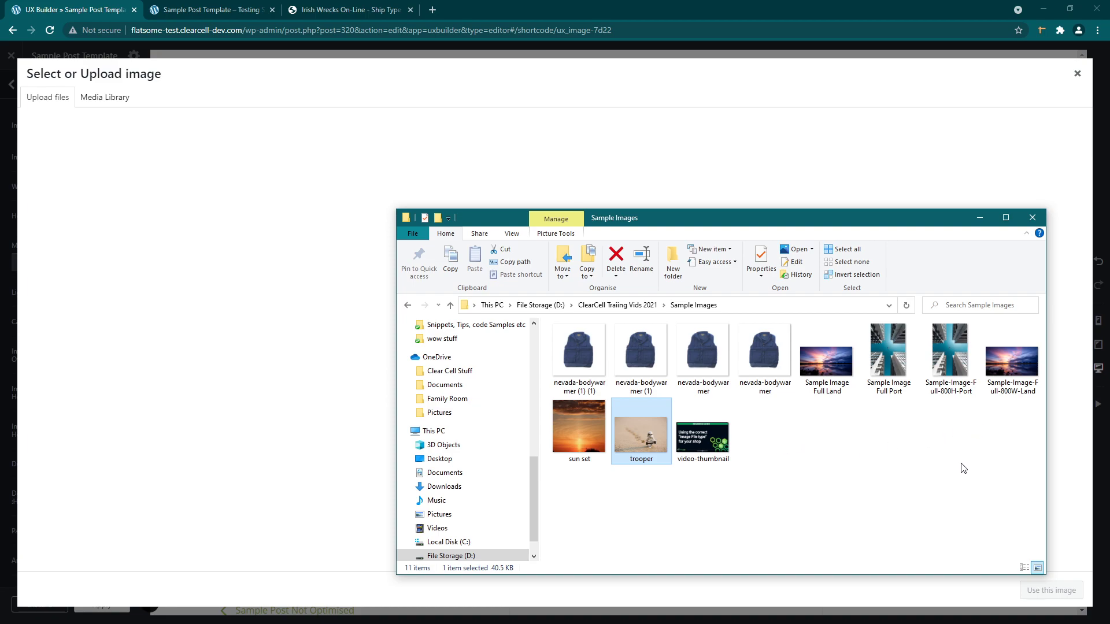
click(952, 361)
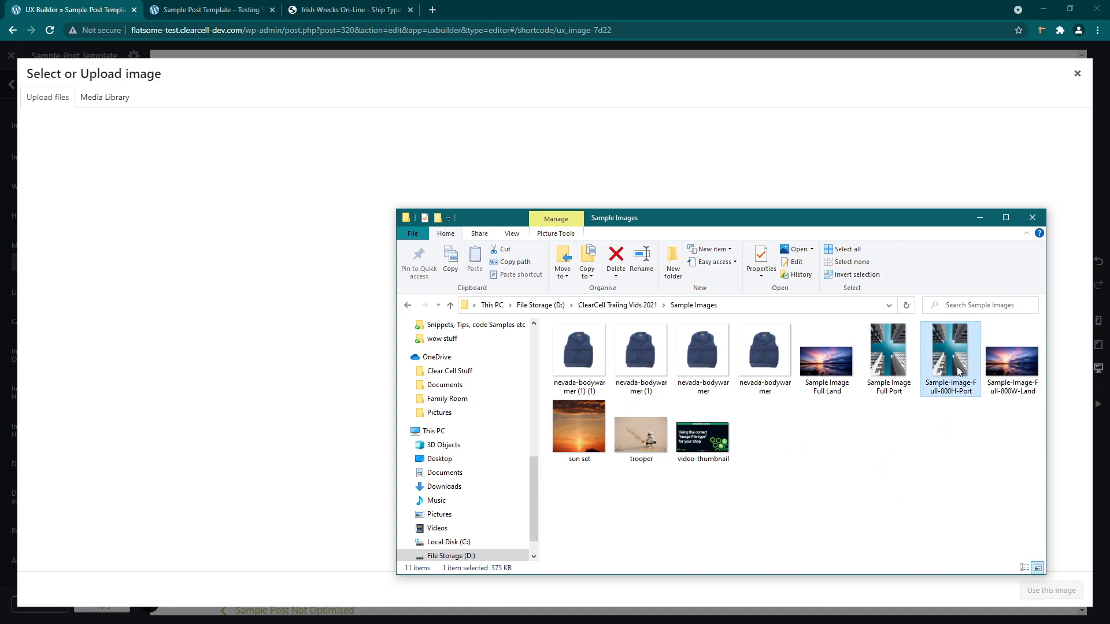
drag(591, 429, 179, 262)
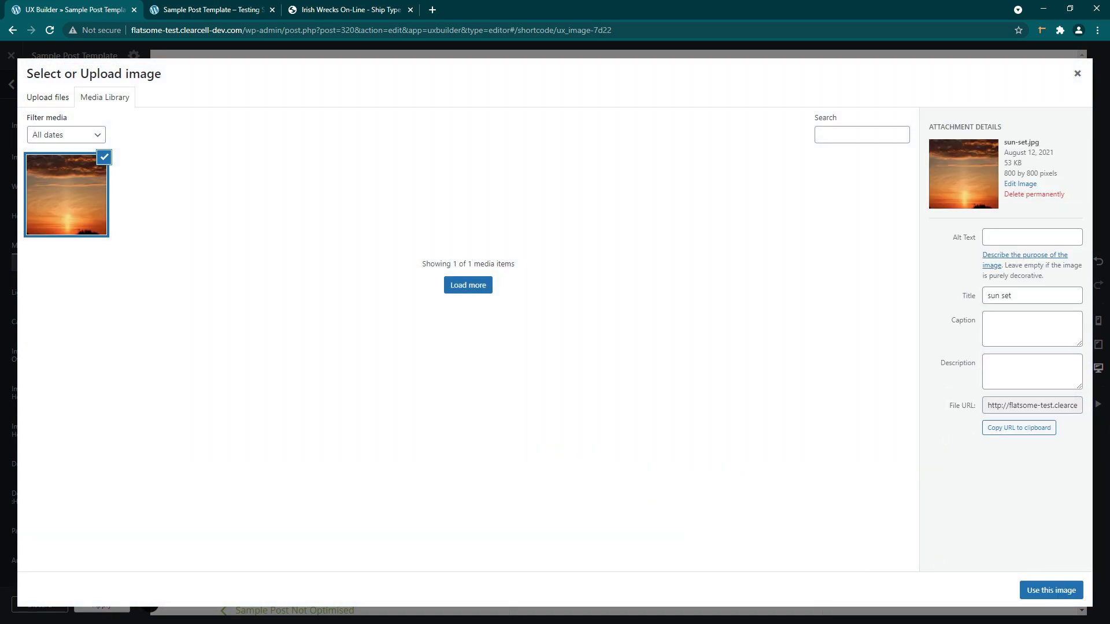
key(alt+Tab)
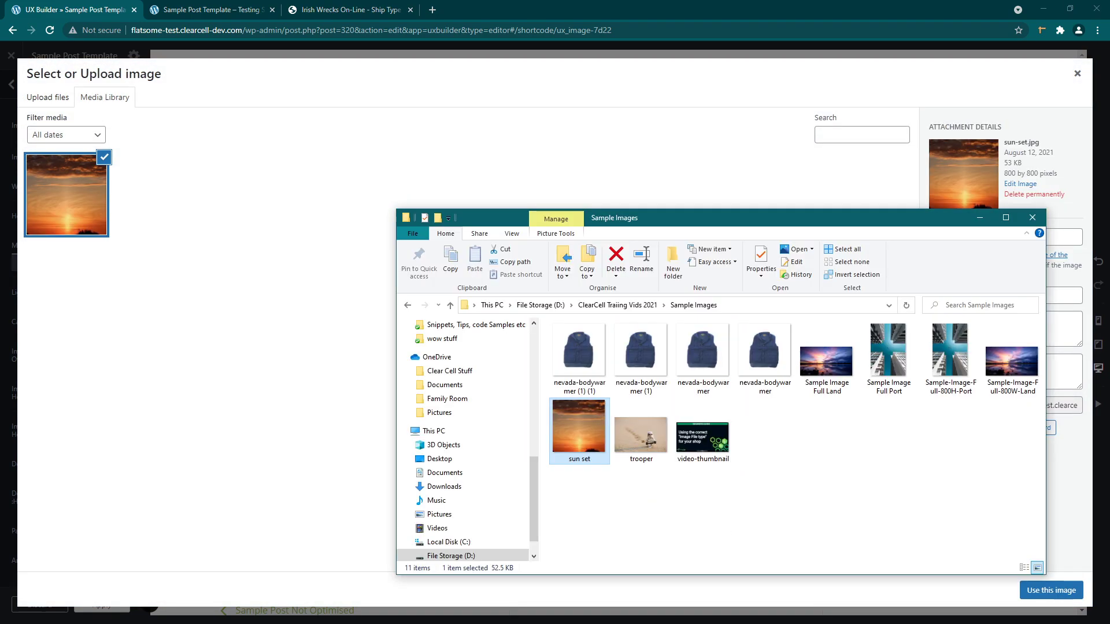
drag(602, 422, 256, 258)
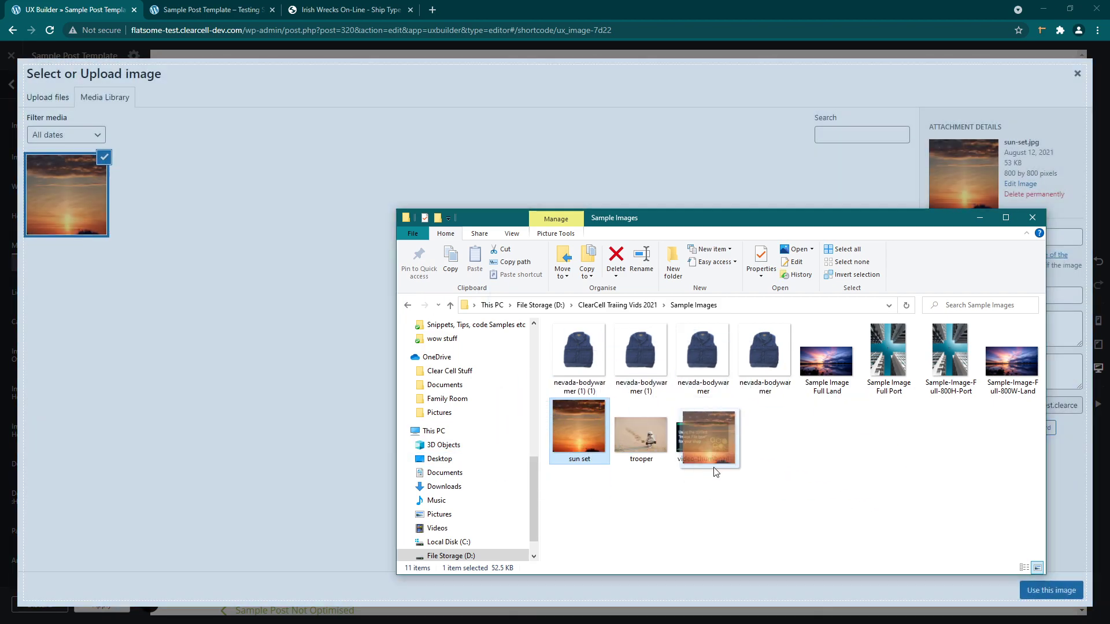
click(984, 222)
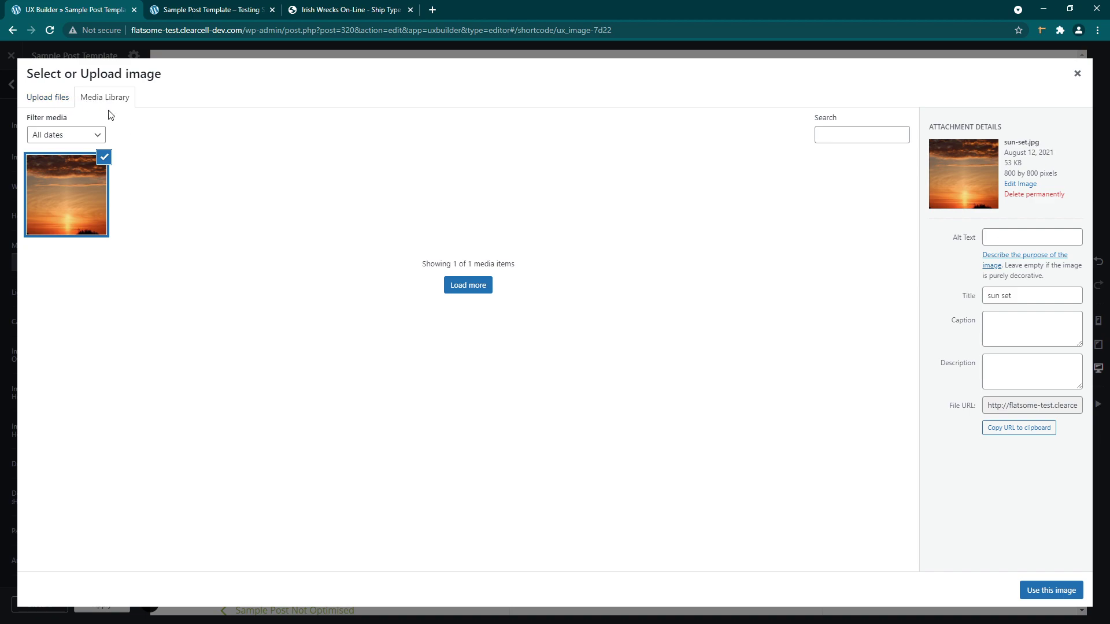
Load the remaining media library items and select Sample-Image-Full-Land-scaled.jpg to view its attachment details.
click(51, 98)
click(90, 98)
click(98, 139)
click(97, 146)
click(458, 286)
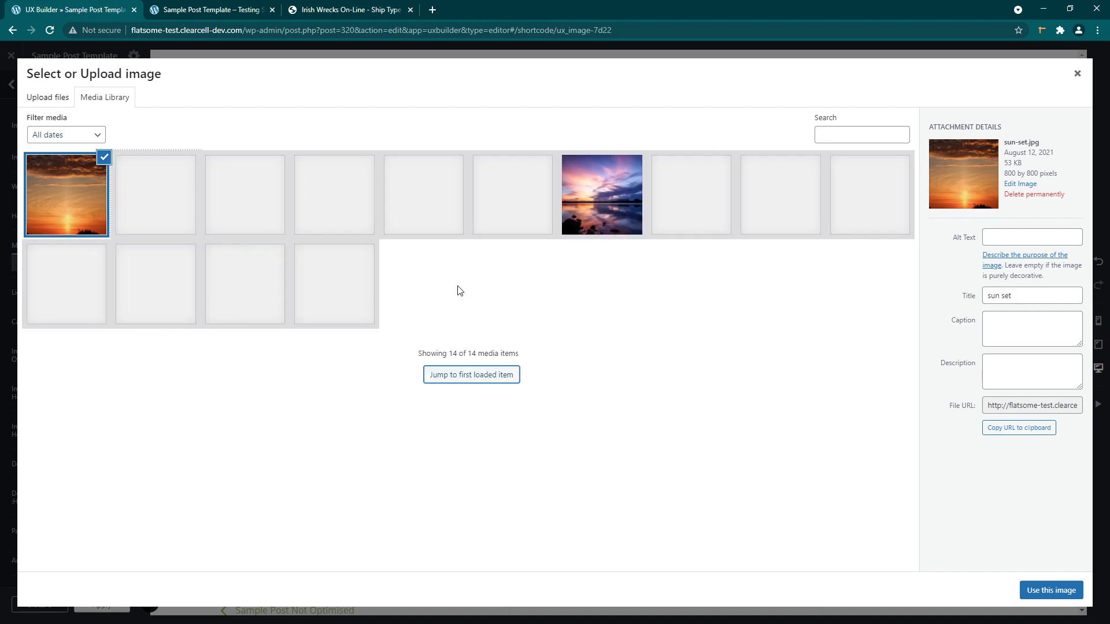
click(642, 348)
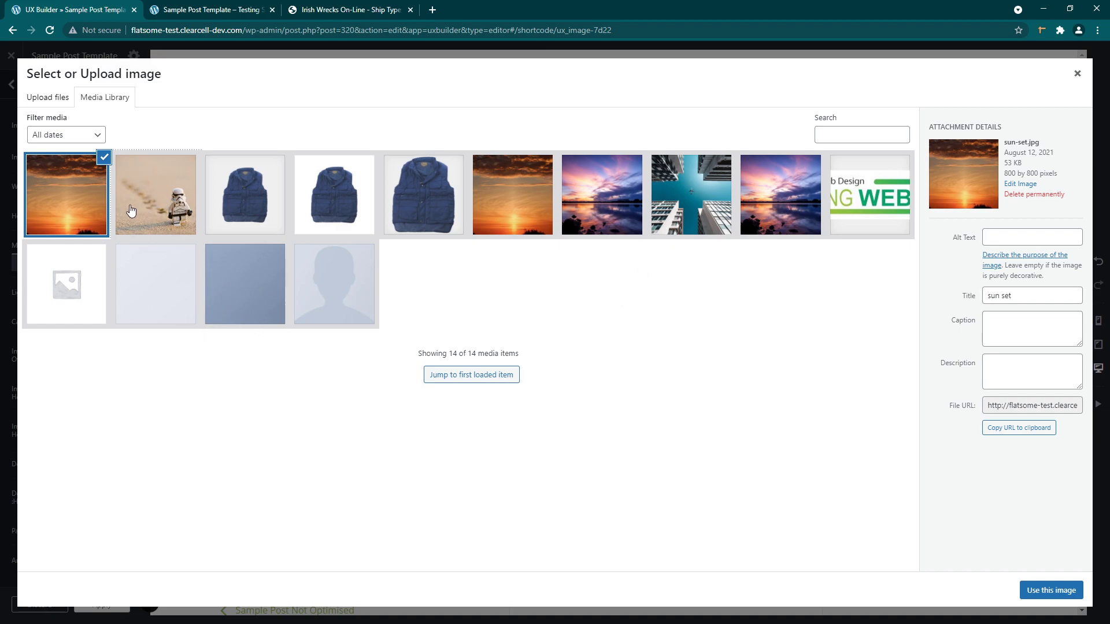
click(608, 222)
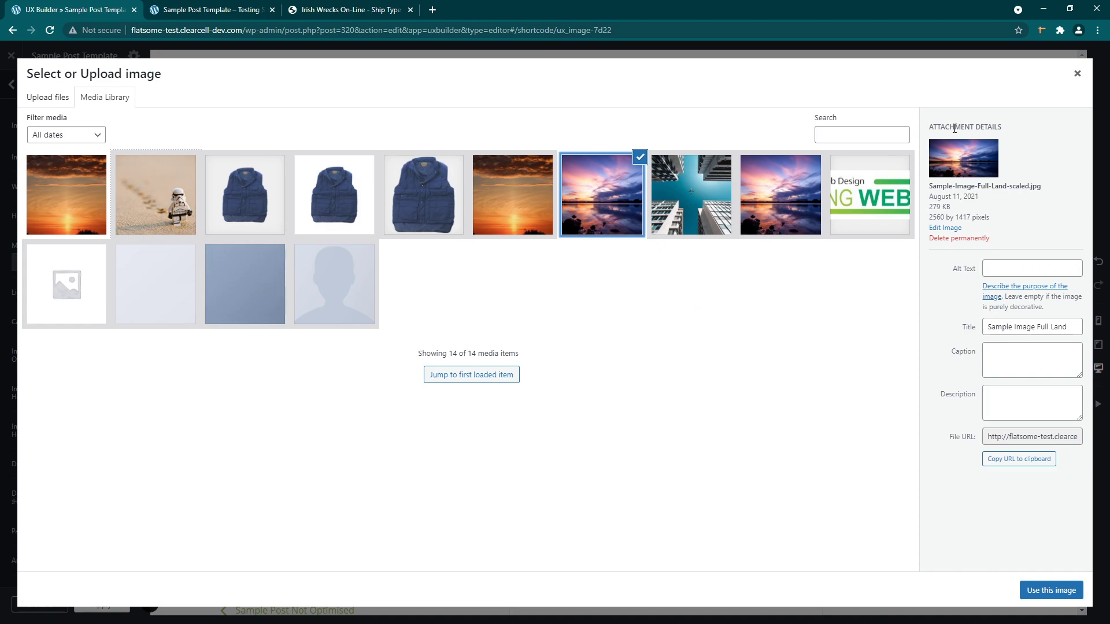
Measure the width of the published post's top image with the page ruler and return to the media library.
click(218, 14)
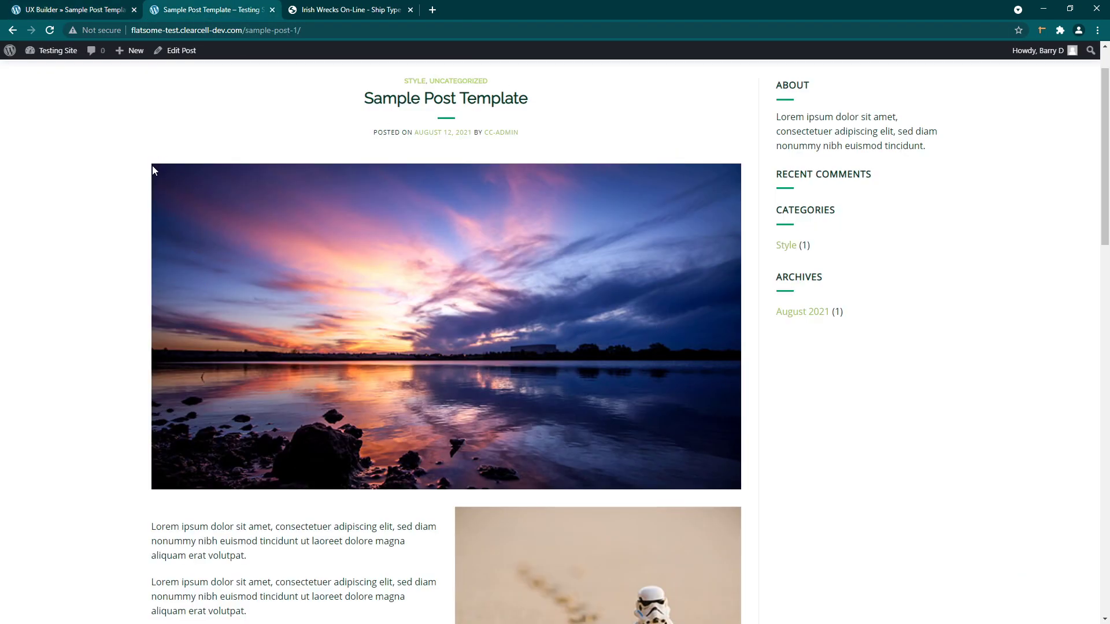
click(1042, 32)
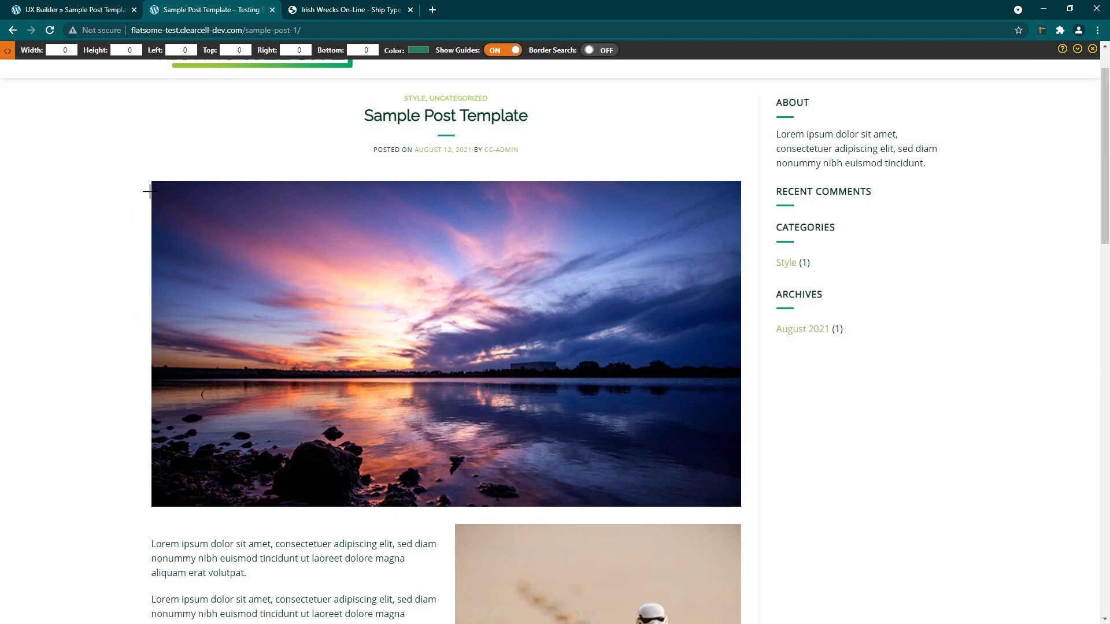
drag(149, 192, 745, 320)
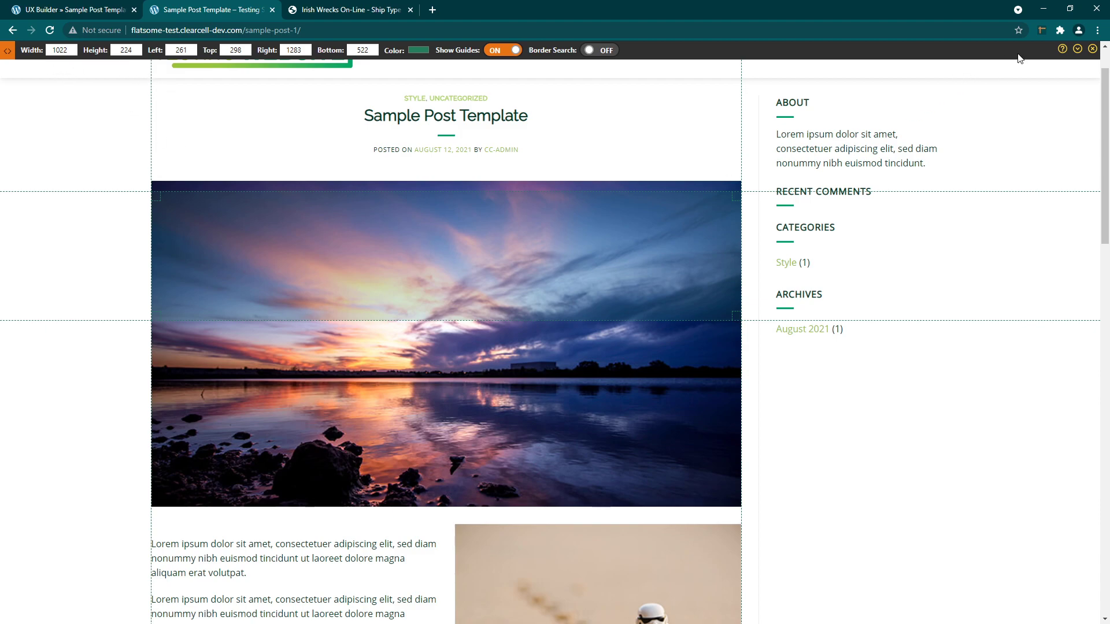
click(1043, 31)
click(71, 11)
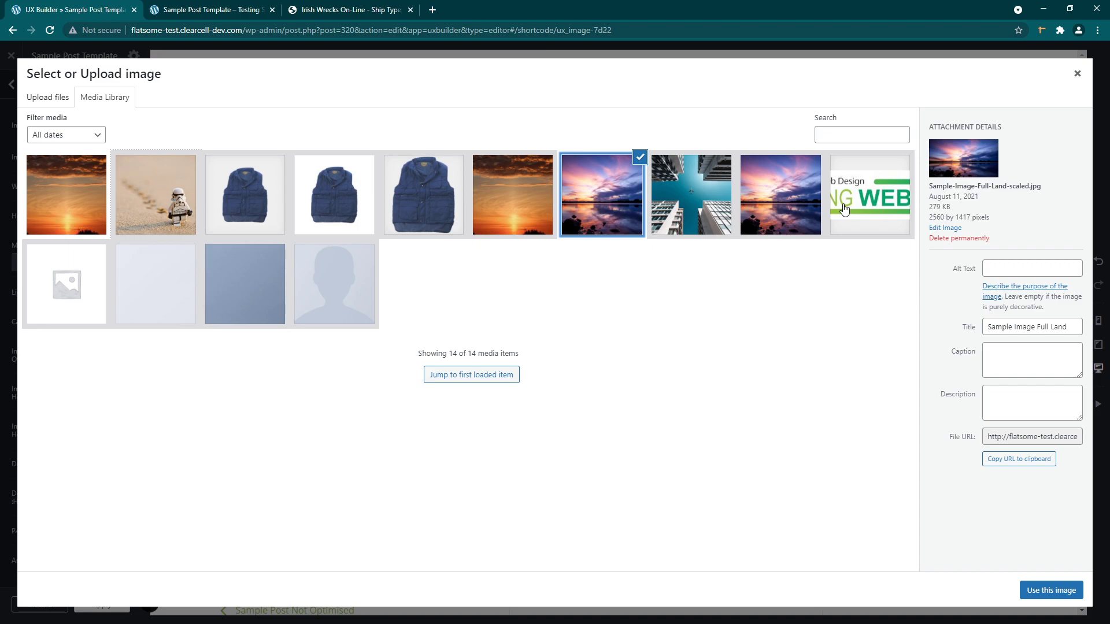
click(209, 10)
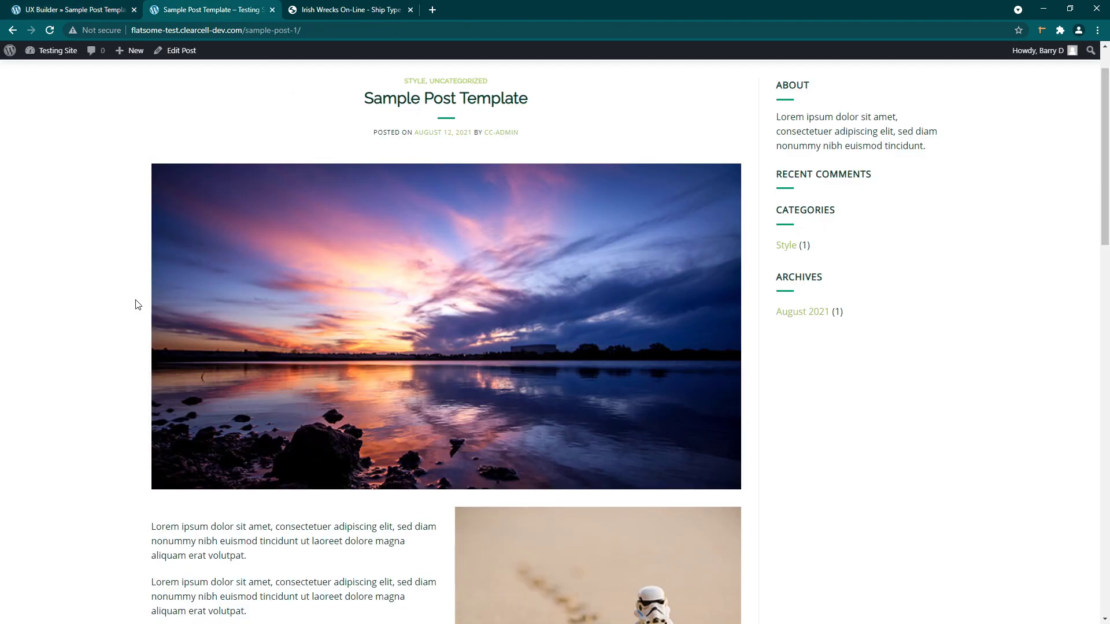
click(124, 7)
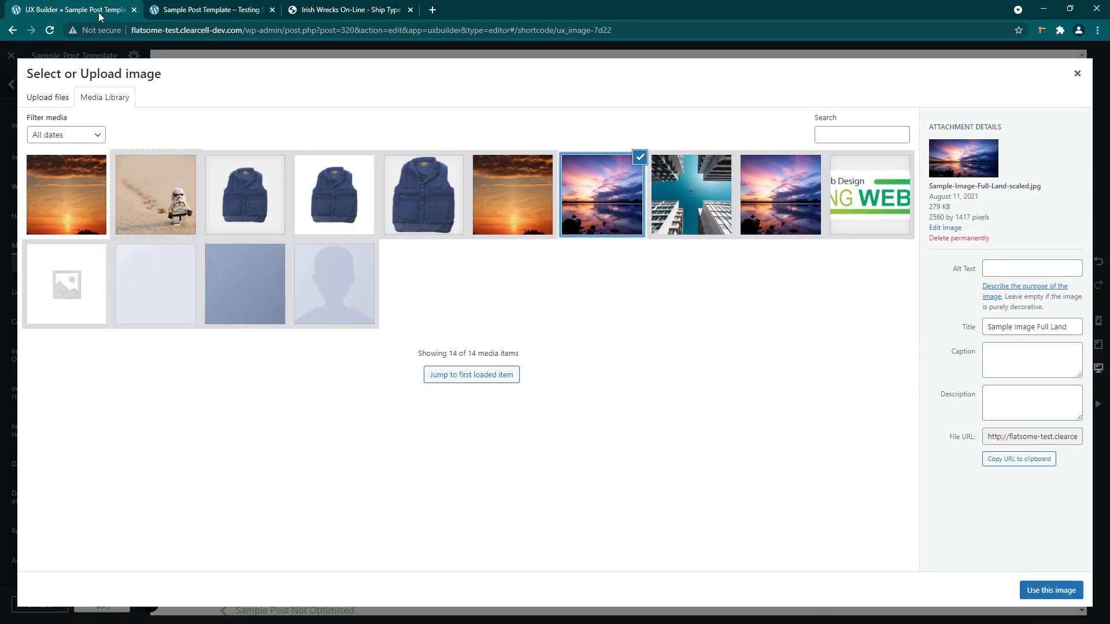
Compare the two landscape versions' attachment details and use Sample-Image-Full-800W-Land.jpg for the Image element.
click(792, 214)
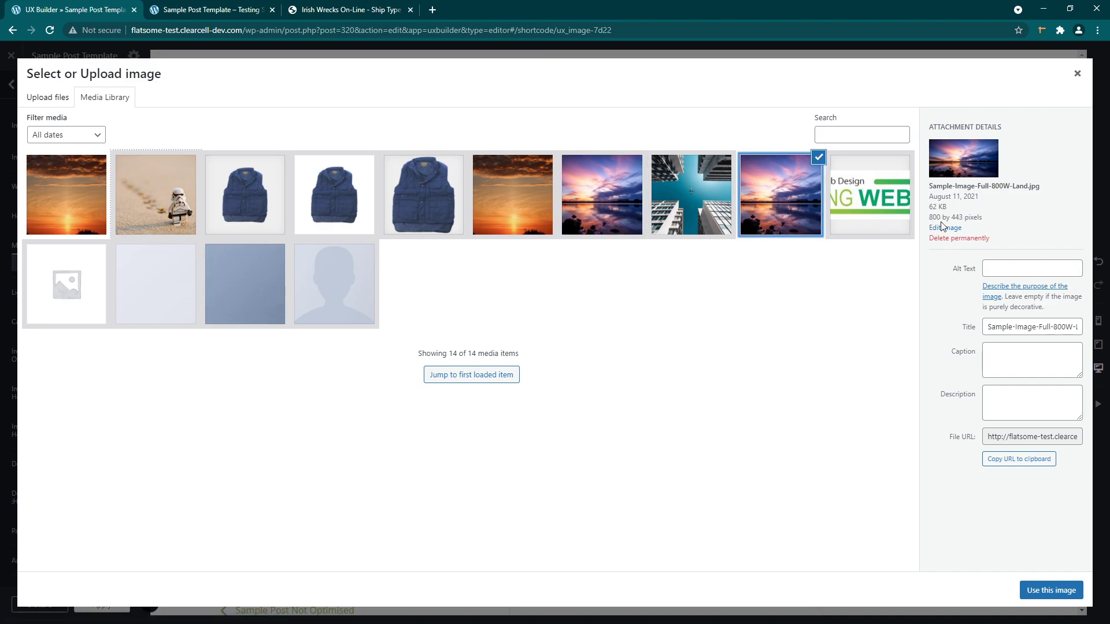
click(585, 206)
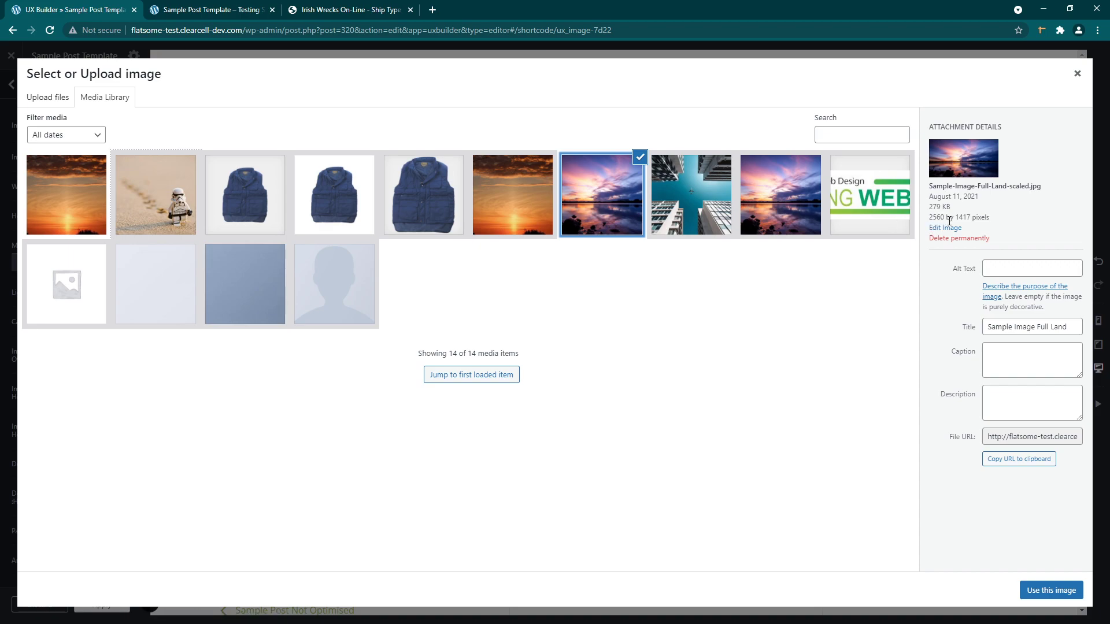
click(792, 218)
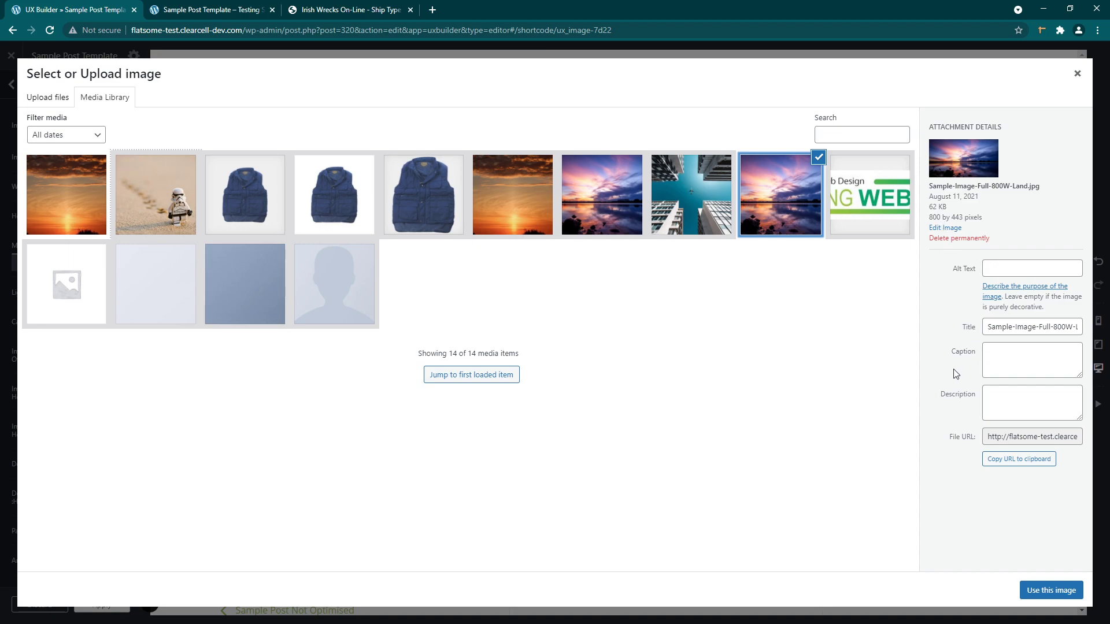
click(1041, 598)
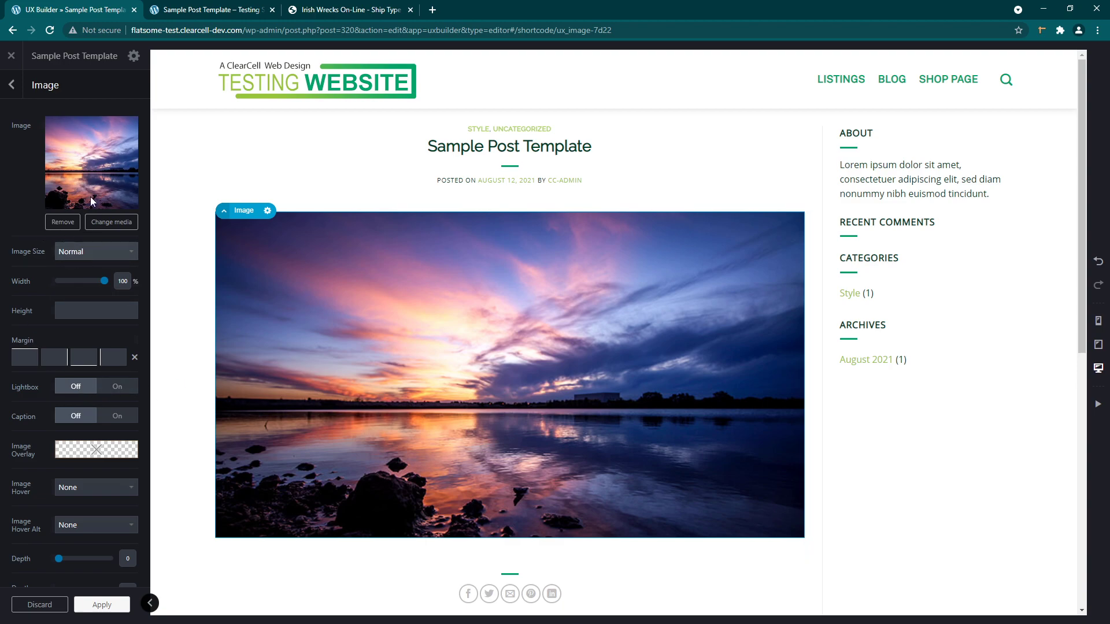
Check the published post's top image and look over the Image element's available image sizes.
click(183, 11)
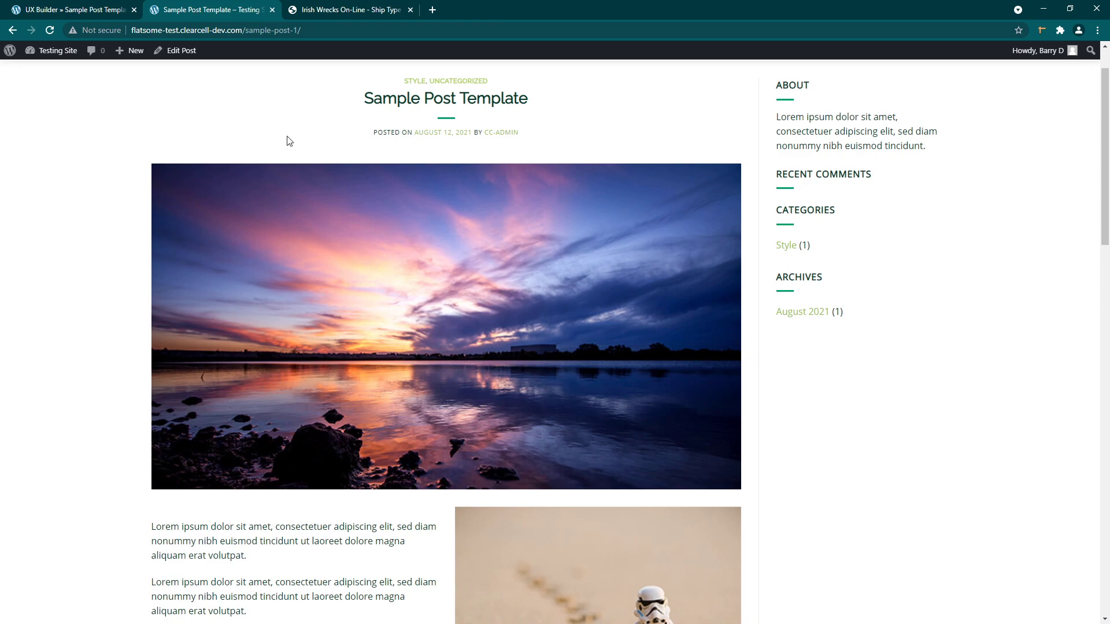
click(86, 11)
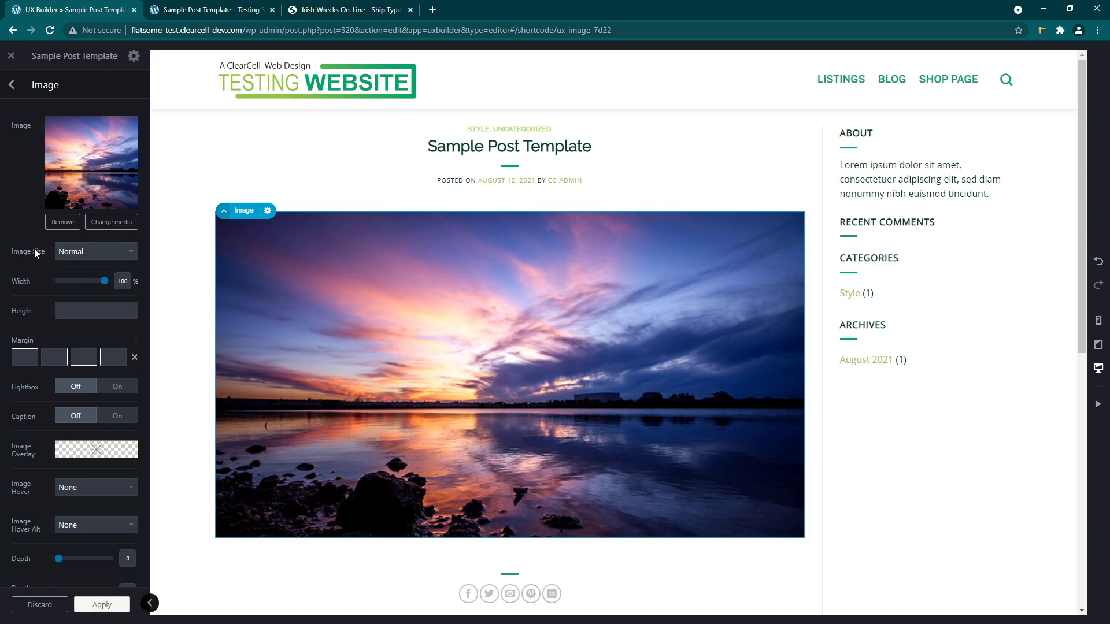
click(88, 251)
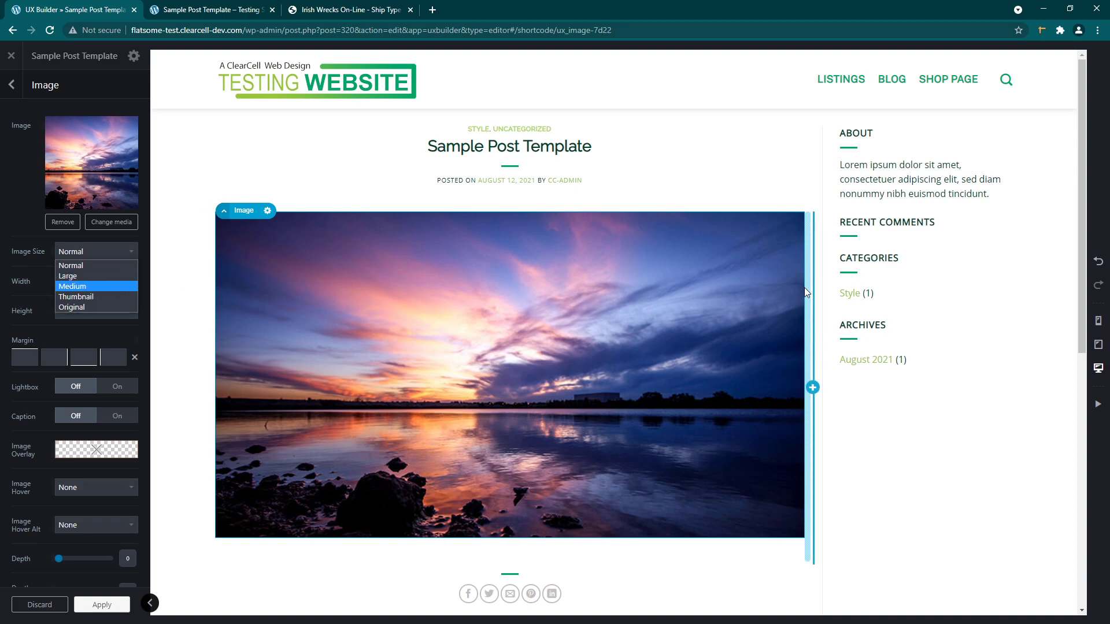
Replace the Image element's picture with Sample-Image-Full-Land-scaled.jpg, set its image size to Large and apply the settings.
click(104, 223)
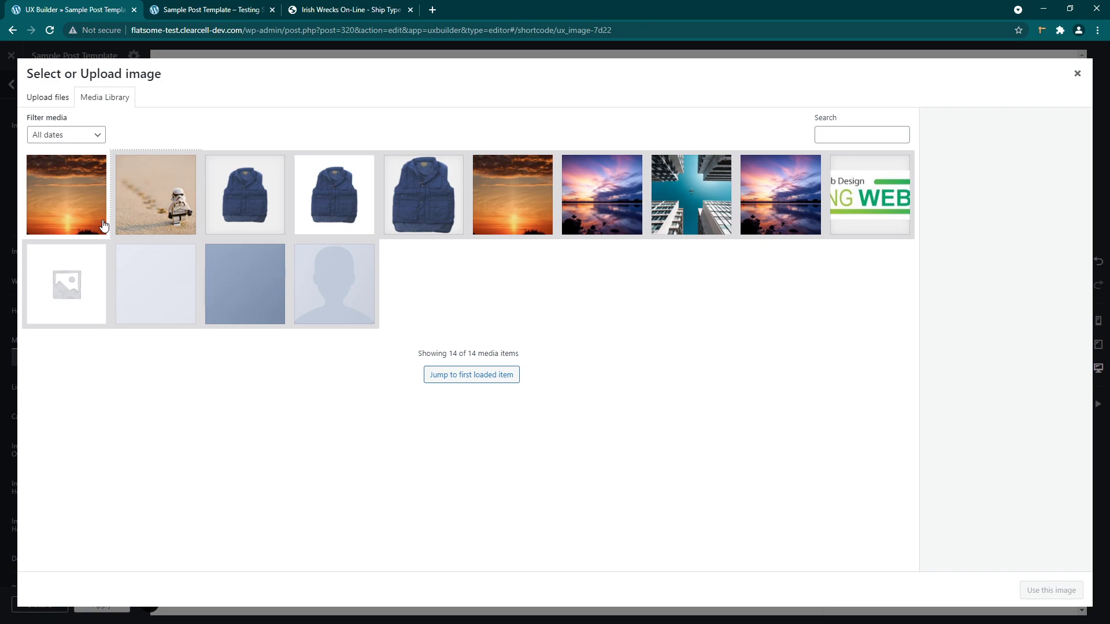
click(603, 218)
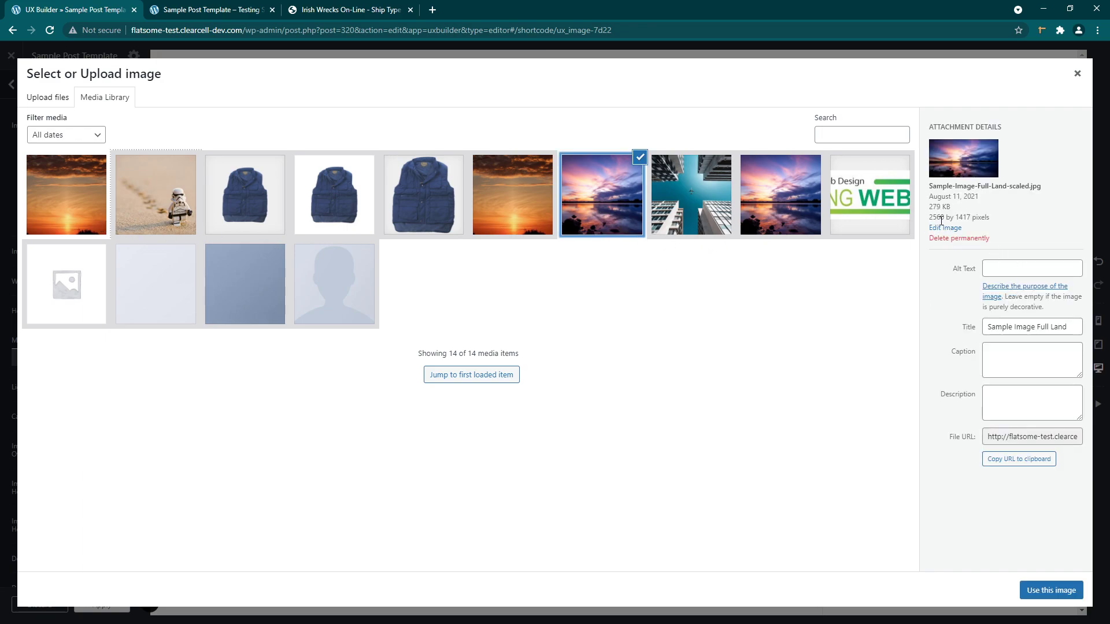
click(1051, 591)
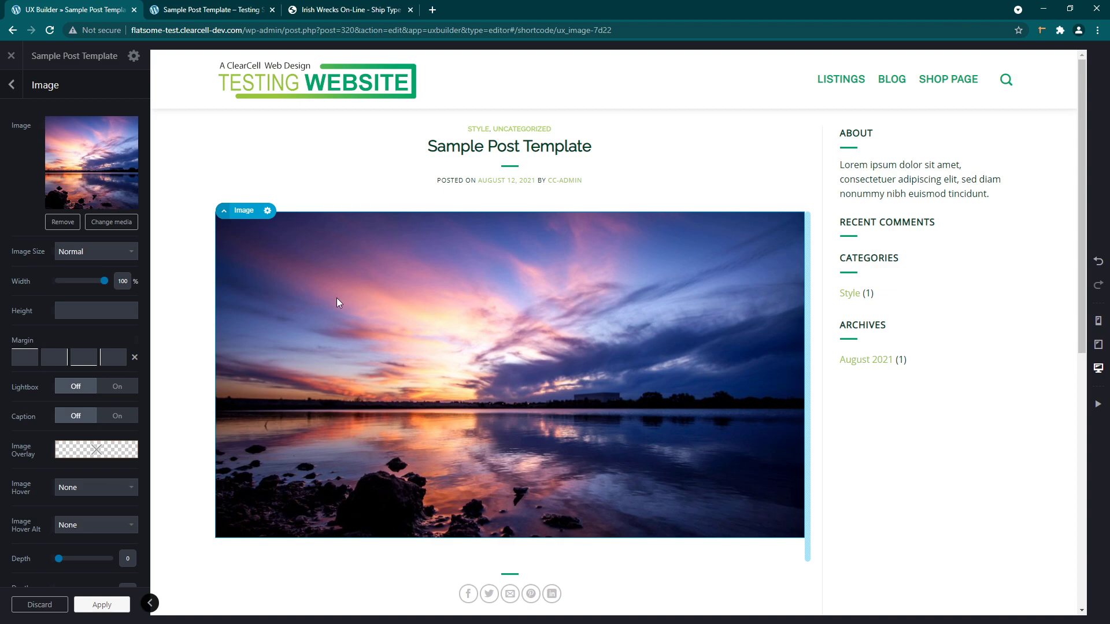
click(107, 246)
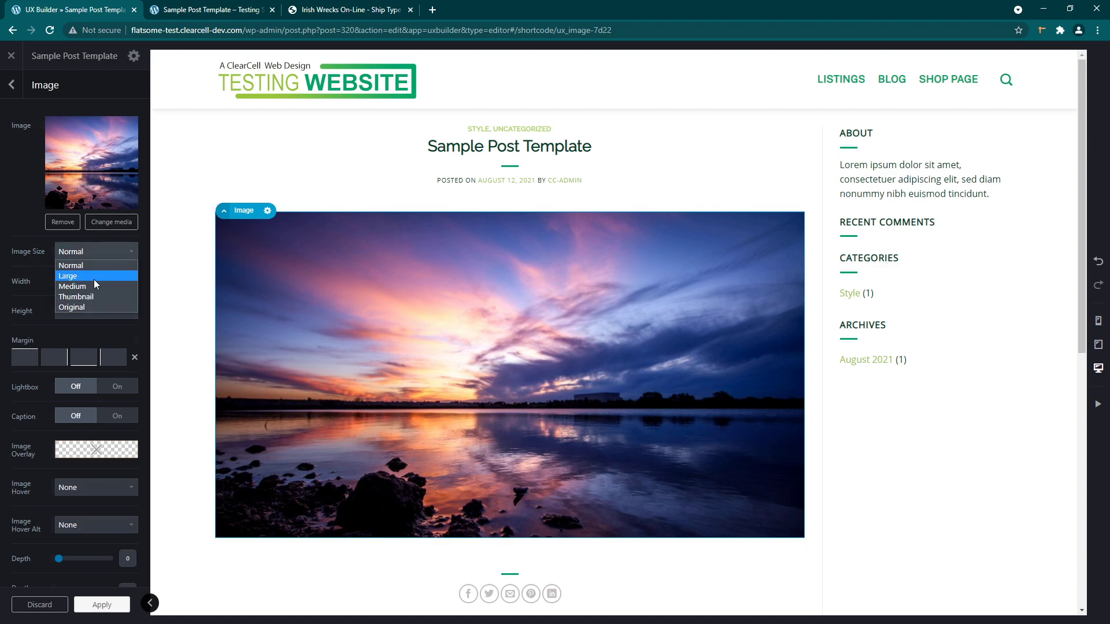
click(94, 278)
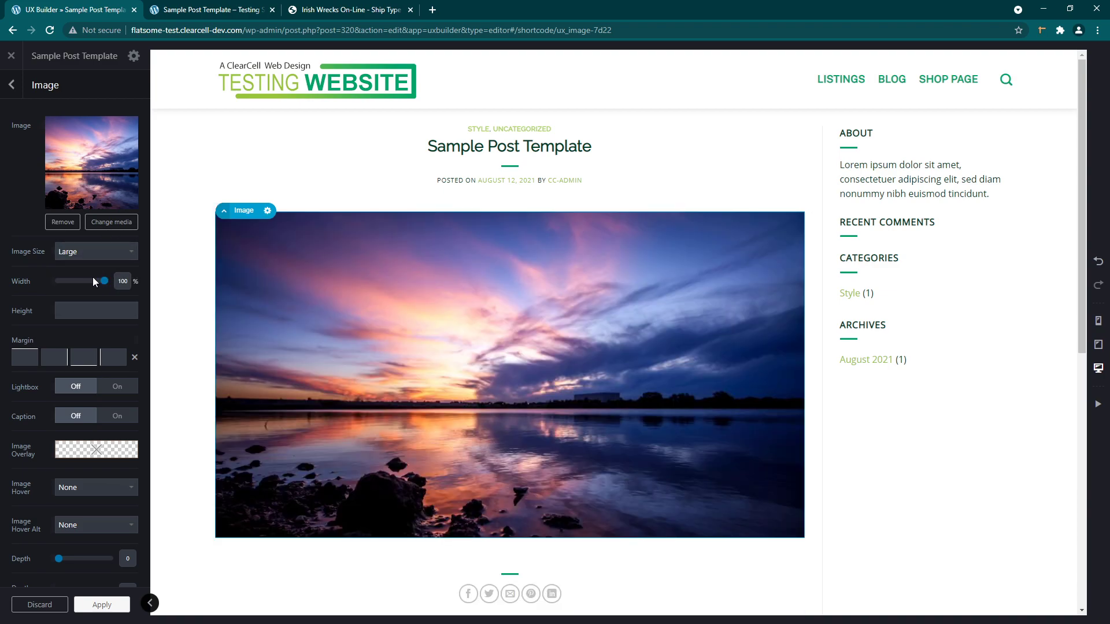
click(98, 605)
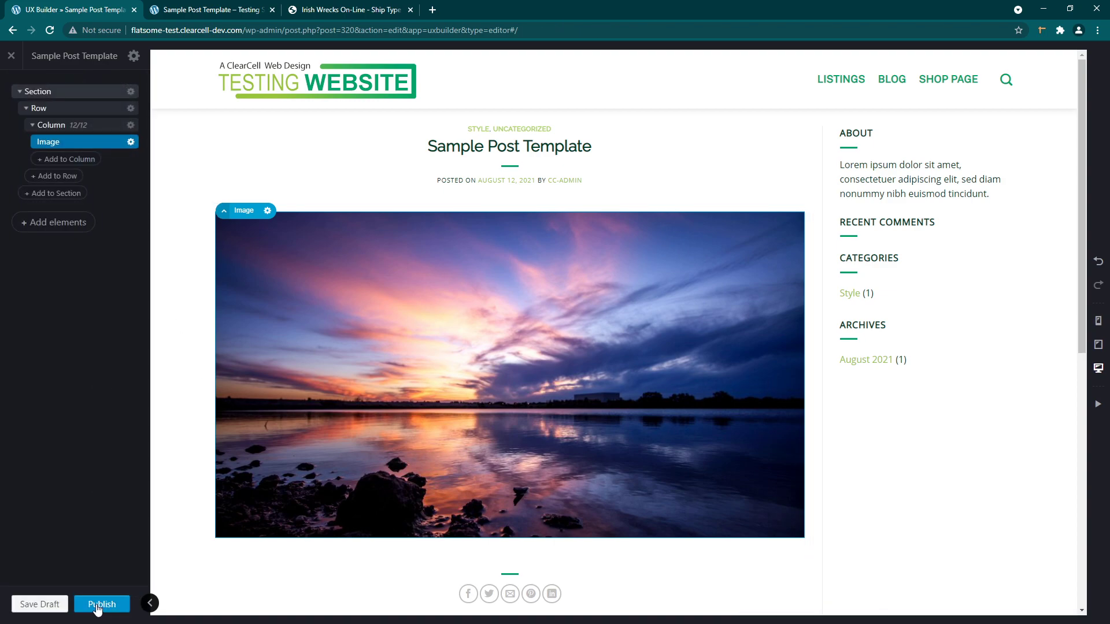
Publish the rebuilt post, reload its live page to review the layout and return to the builder.
click(98, 606)
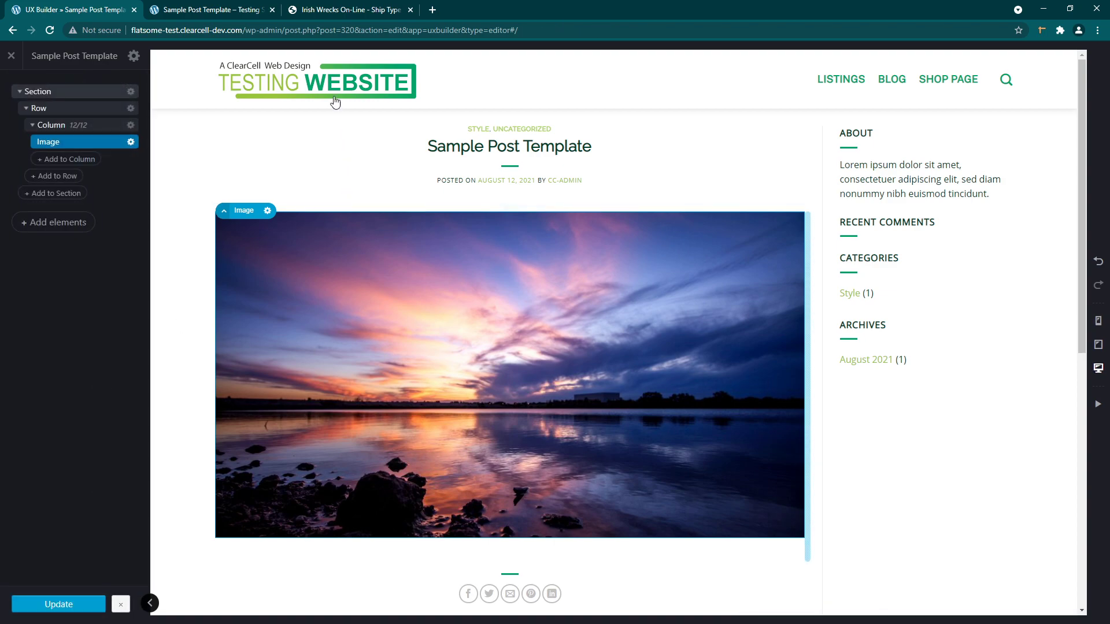
click(171, 11)
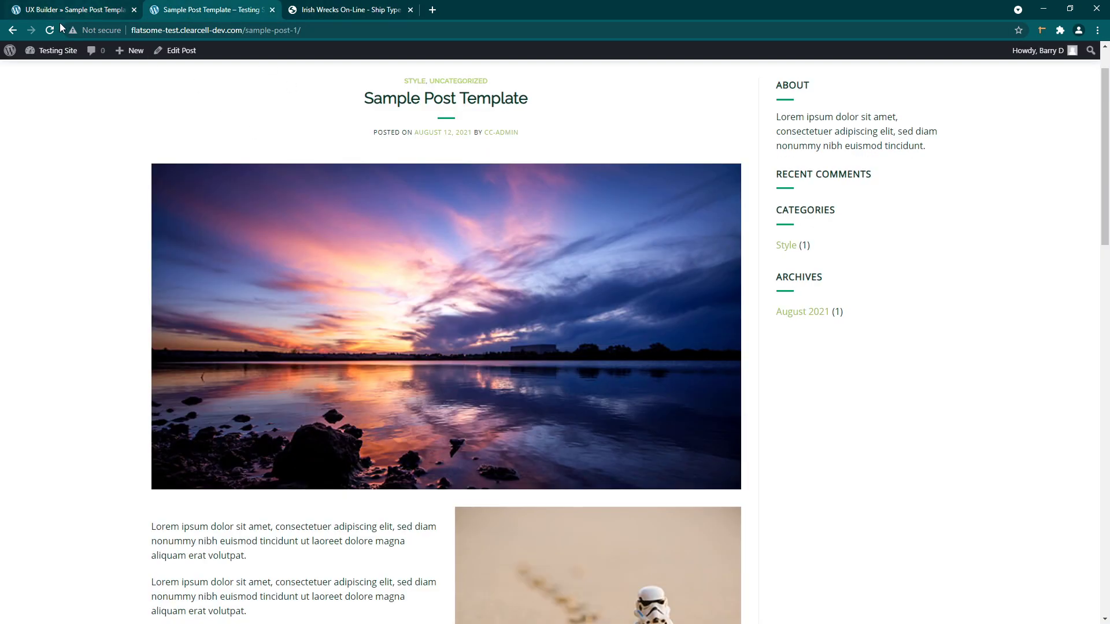
click(49, 29)
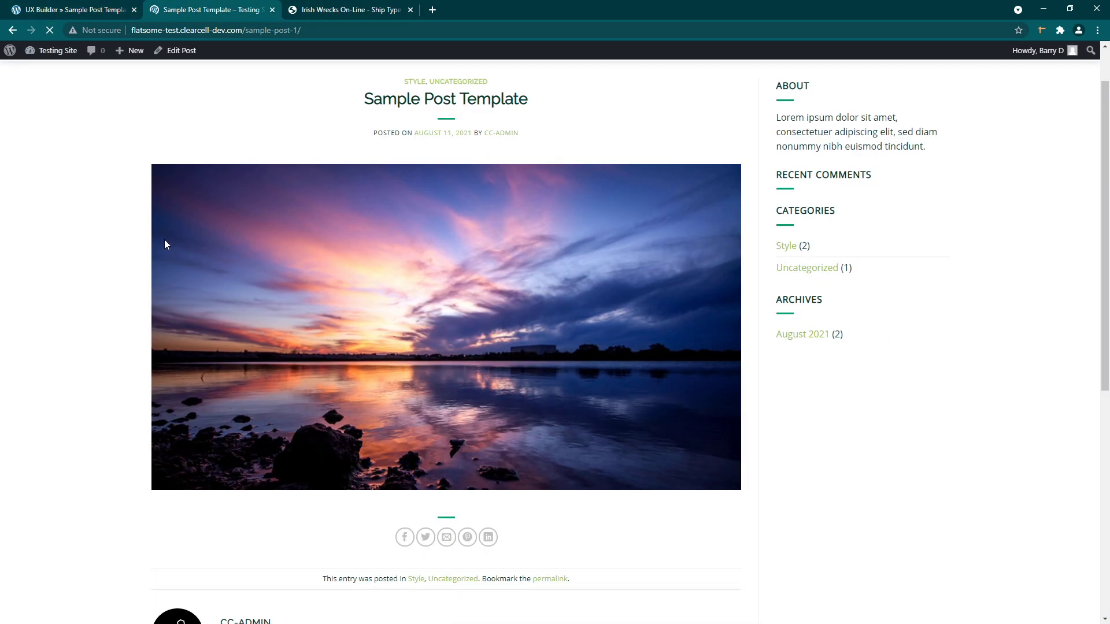
scroll(263, 470, down, 7)
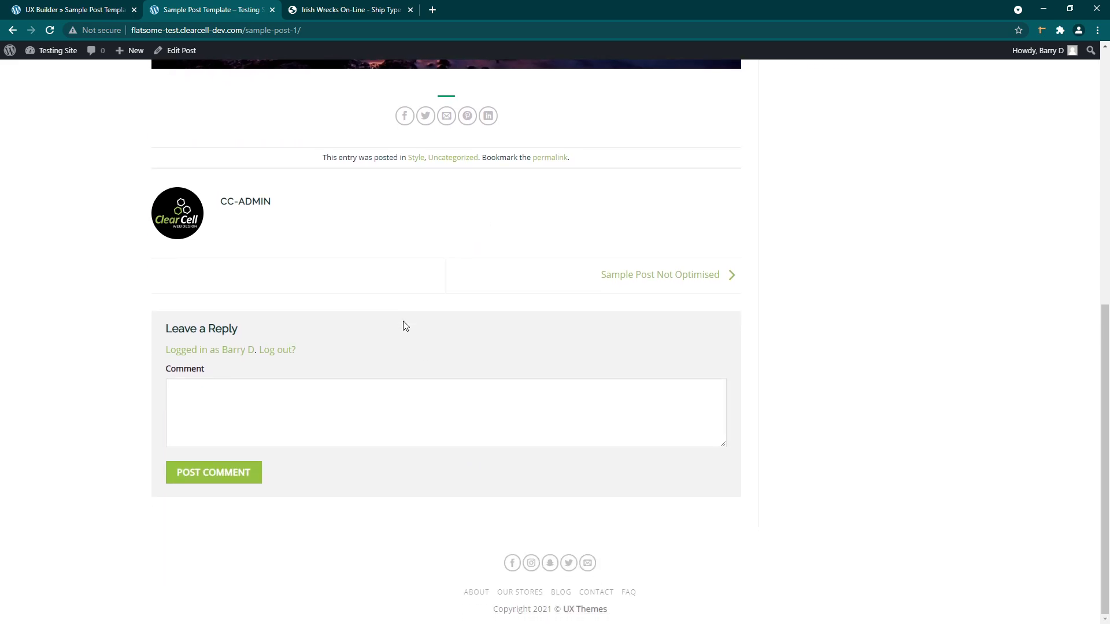
scroll(417, 404, up, 7)
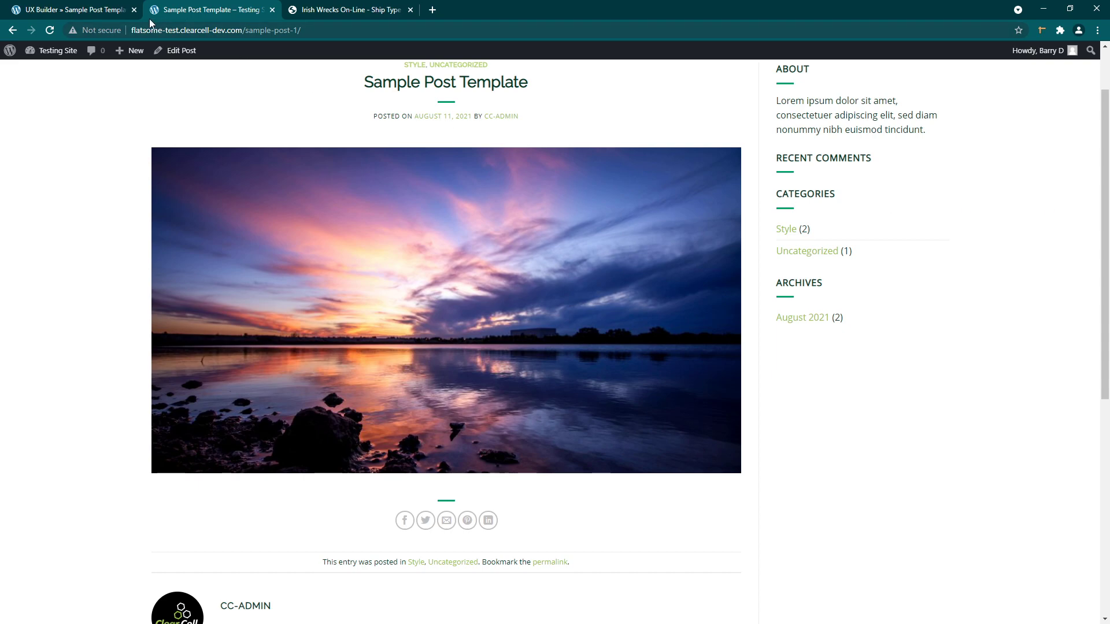
click(84, 12)
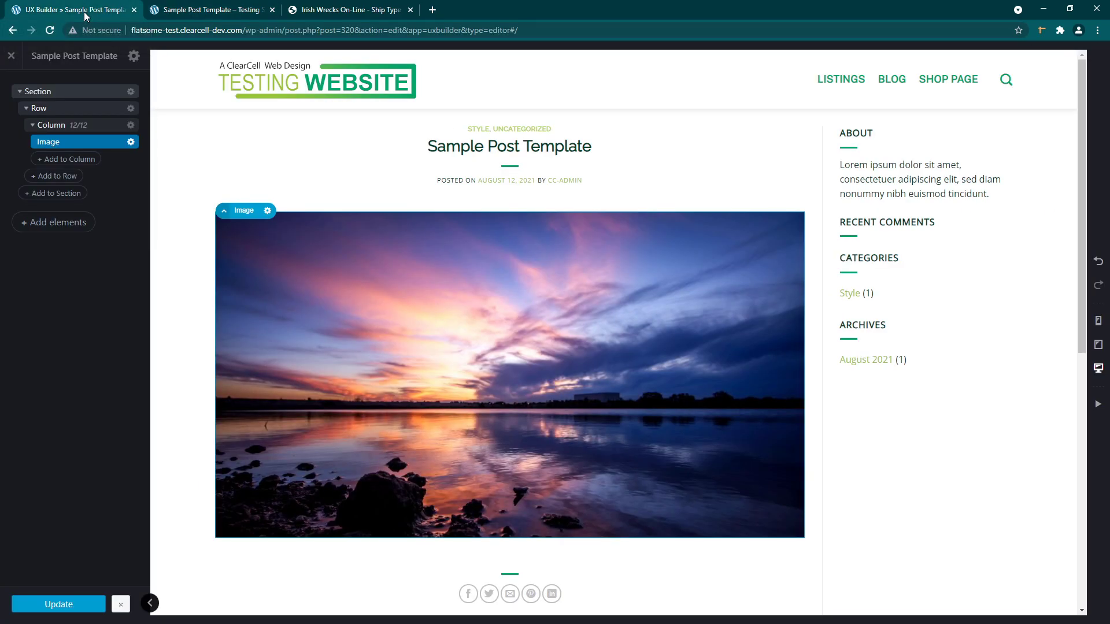
Turn on the lightbox for the Image element, set its lightbox image size to Original and apply the settings.
click(68, 143)
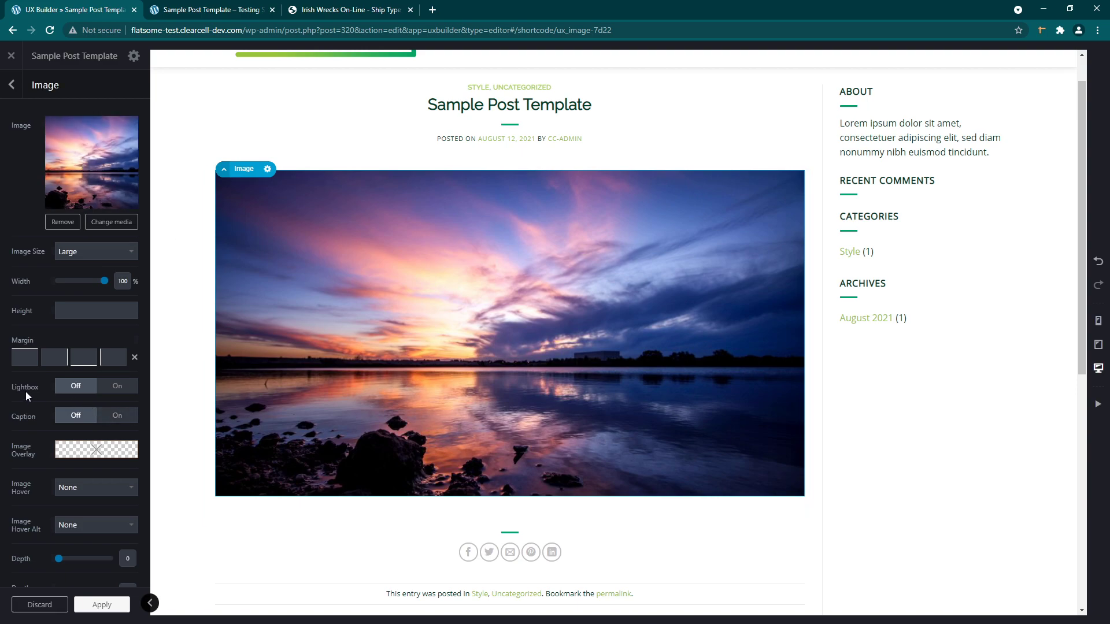
click(113, 393)
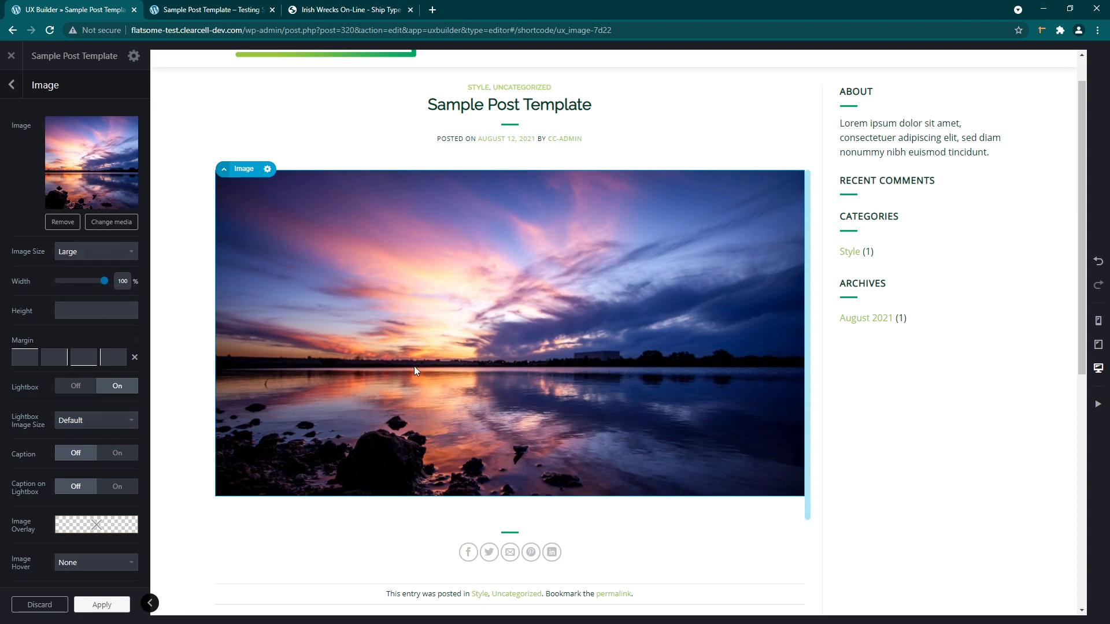
click(99, 420)
click(76, 476)
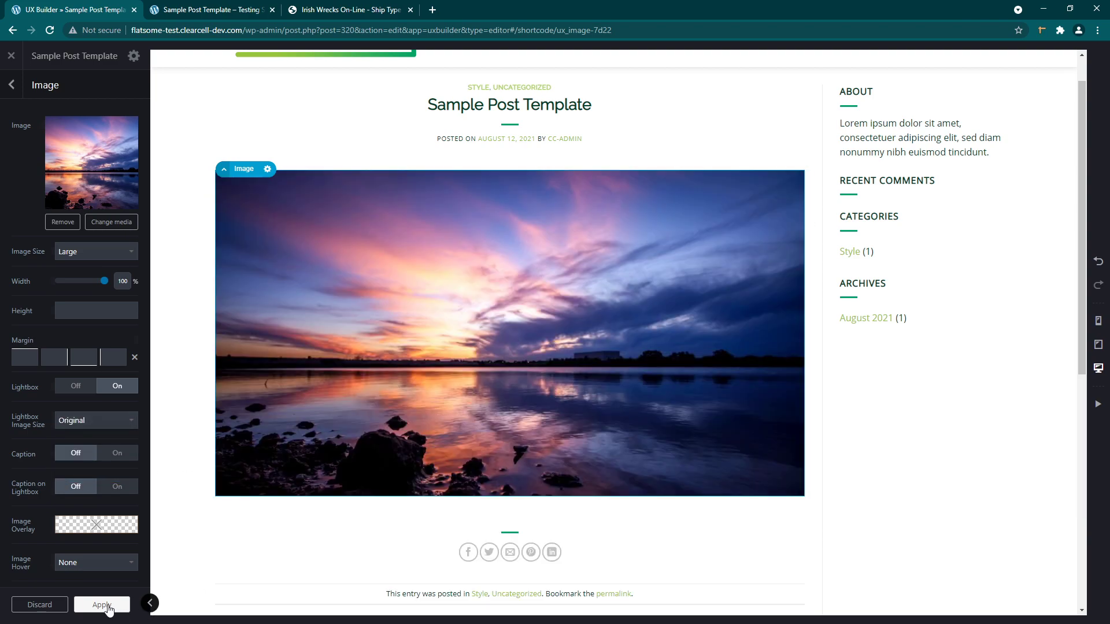
click(104, 605)
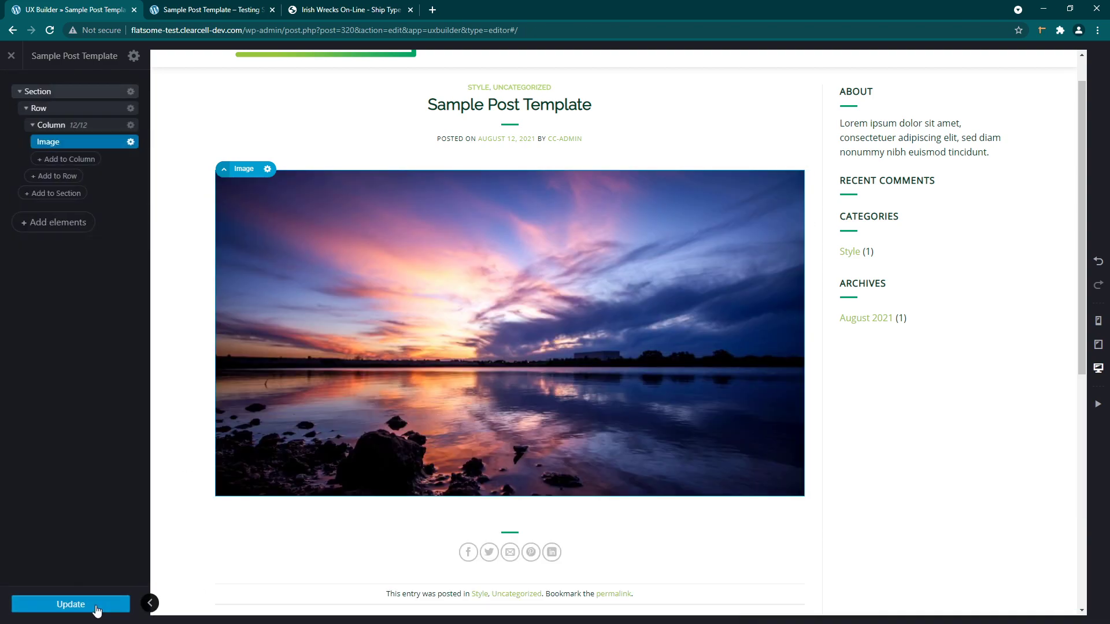
Reload the live post and test the image's lightbox by enlarging and closing the picture twice.
click(194, 11)
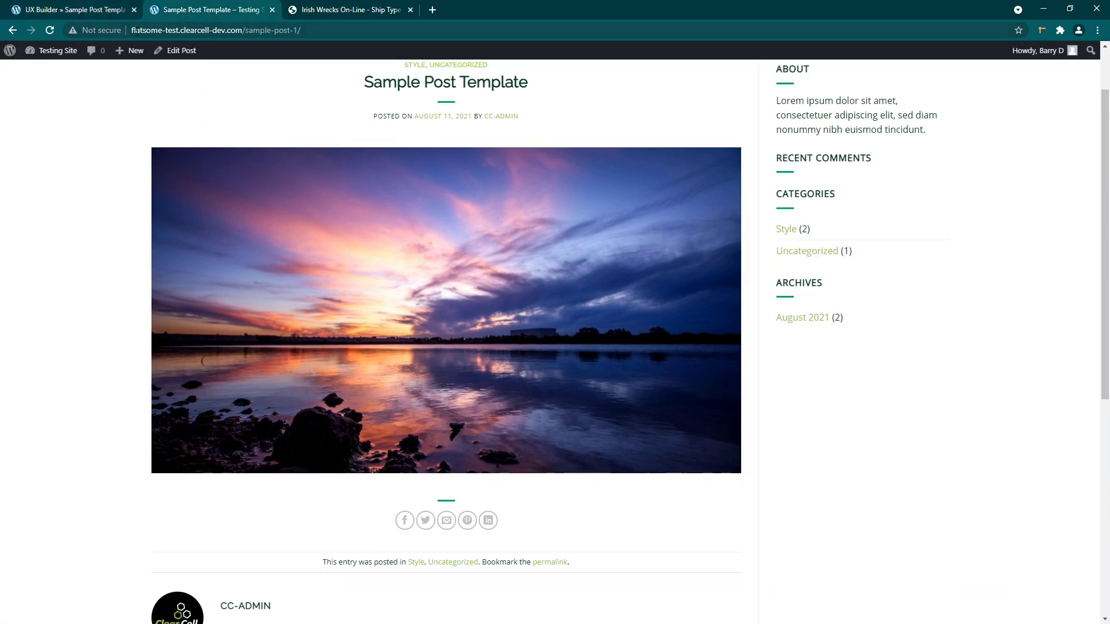
click(49, 30)
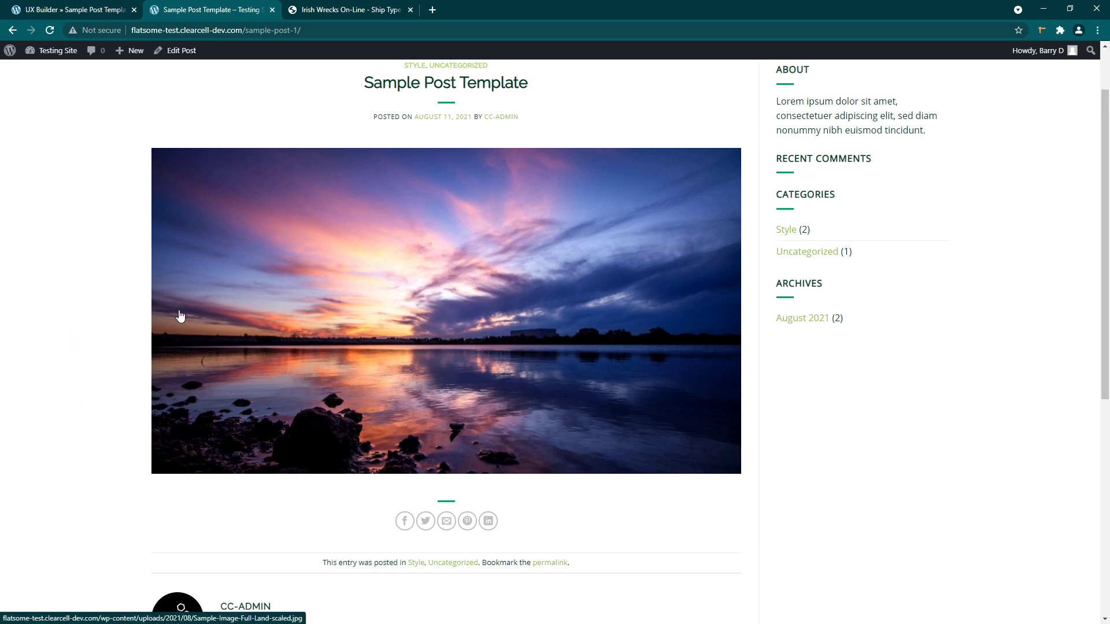
click(453, 305)
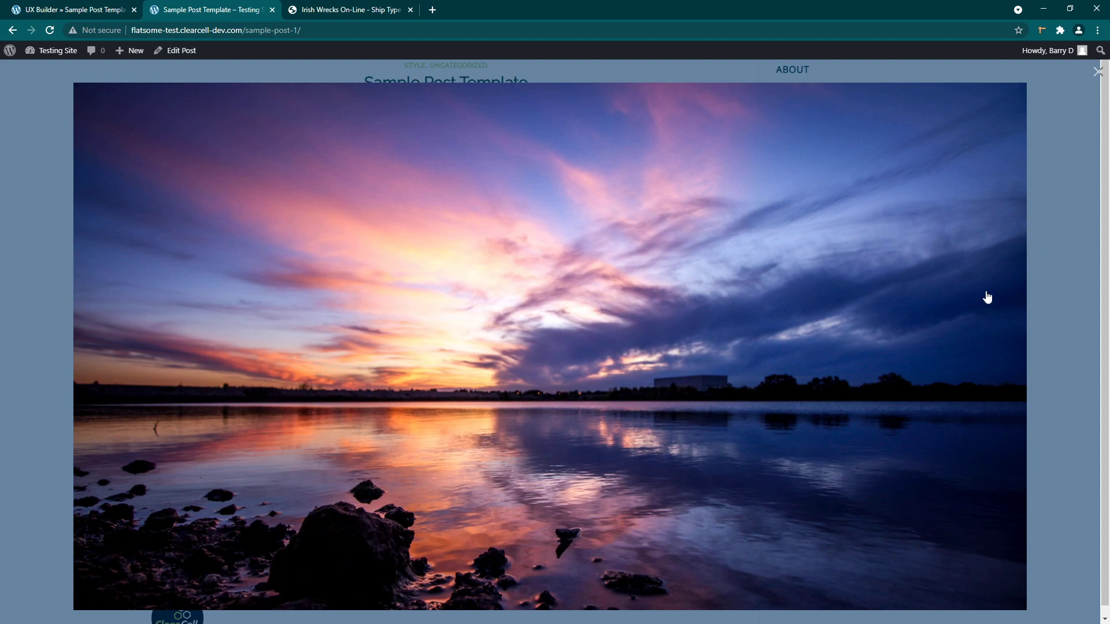
click(1059, 154)
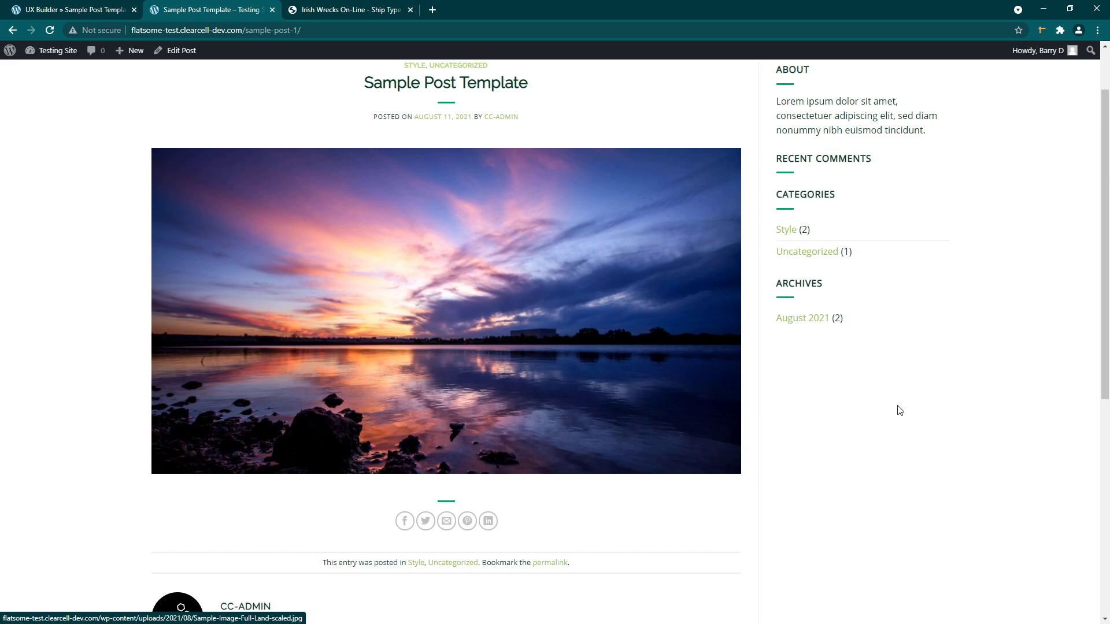
scroll(897, 416, up, 1)
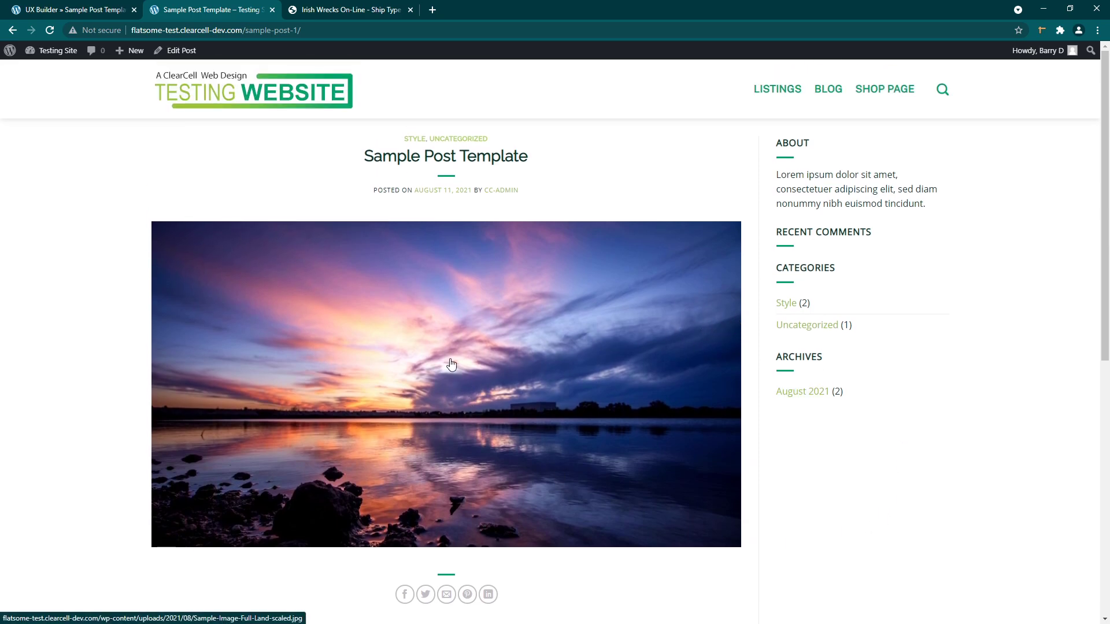
click(561, 370)
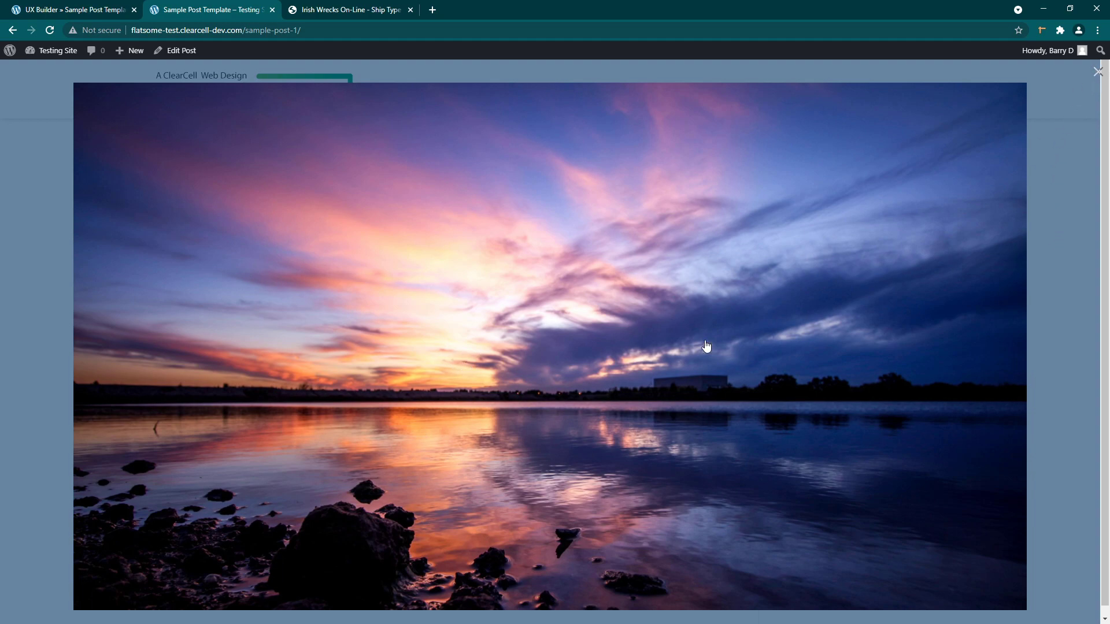
click(1090, 77)
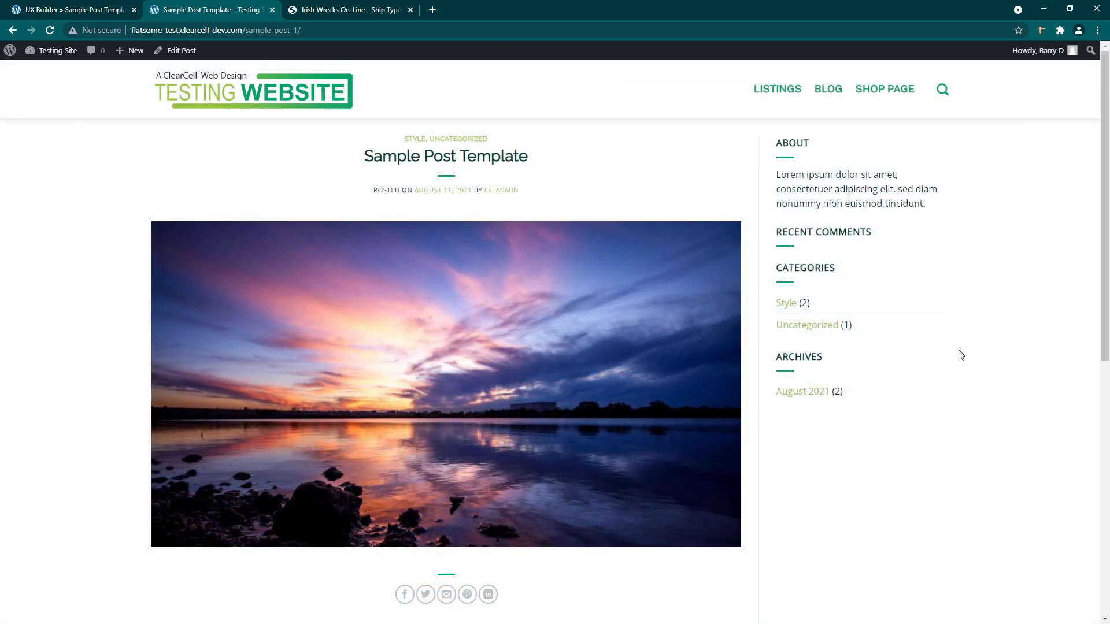
Turn the Image element's lightbox back off in the builder and update the post.
click(96, 9)
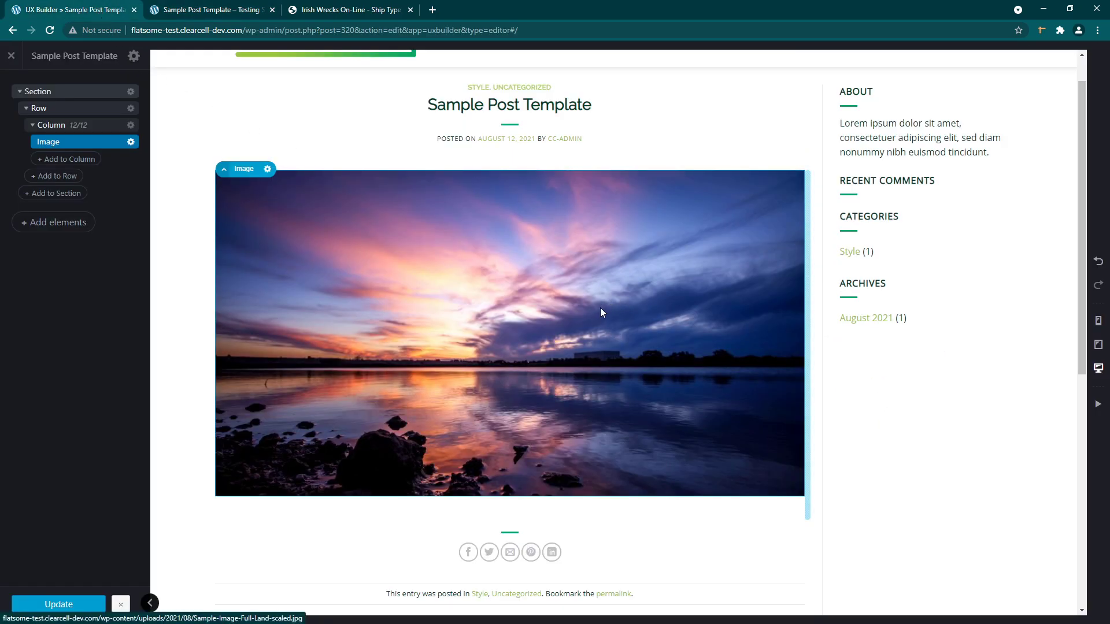
scroll(497, 367, down, 2)
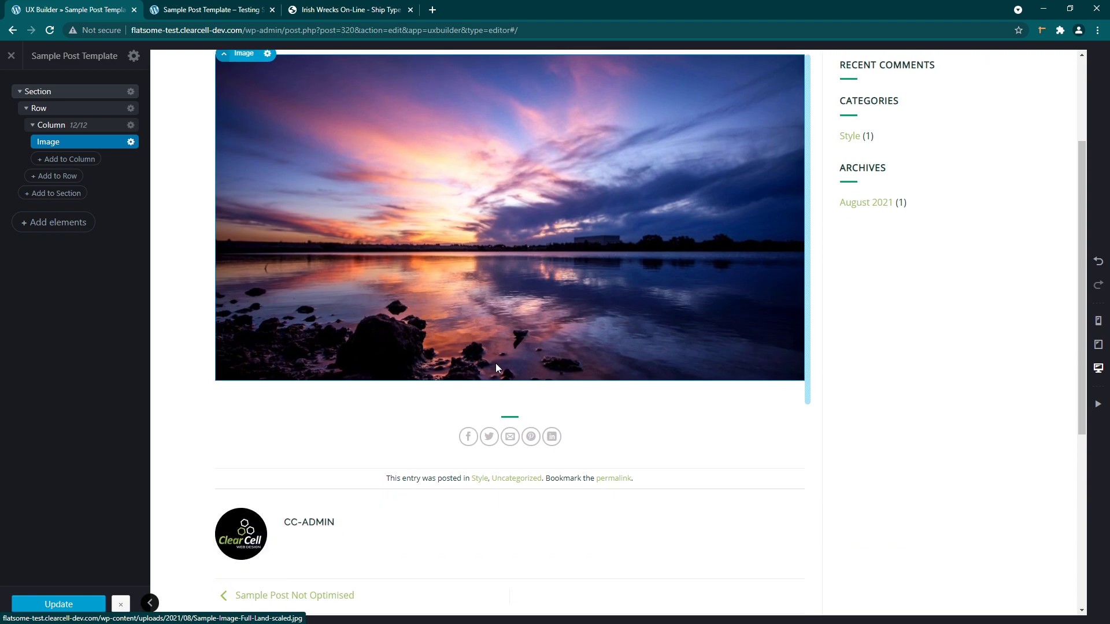
scroll(540, 367, up, 2)
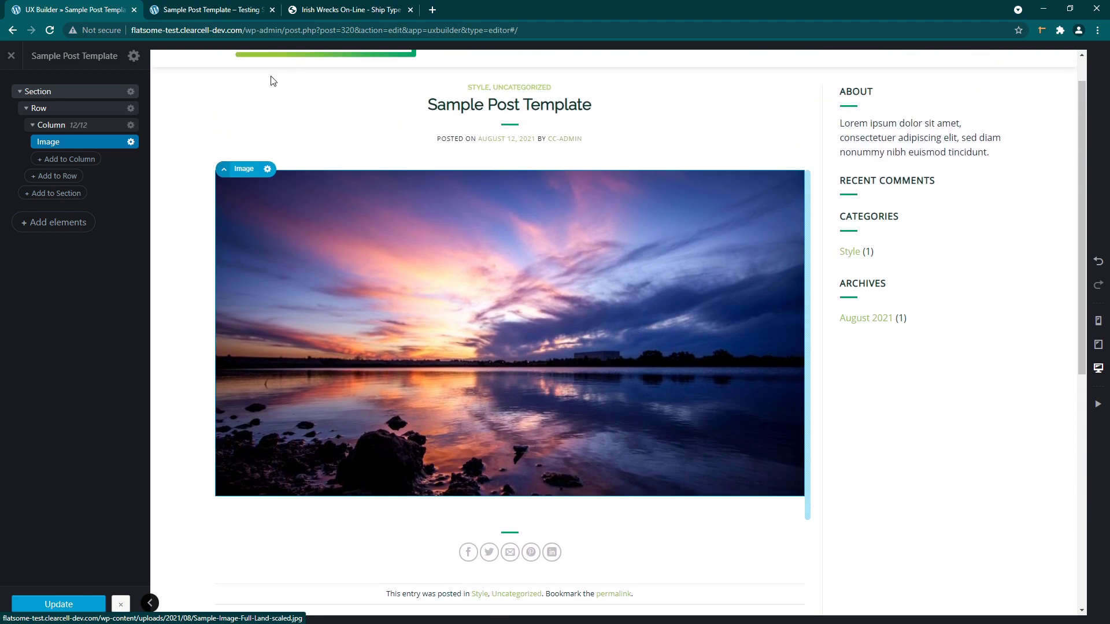
click(55, 145)
click(74, 391)
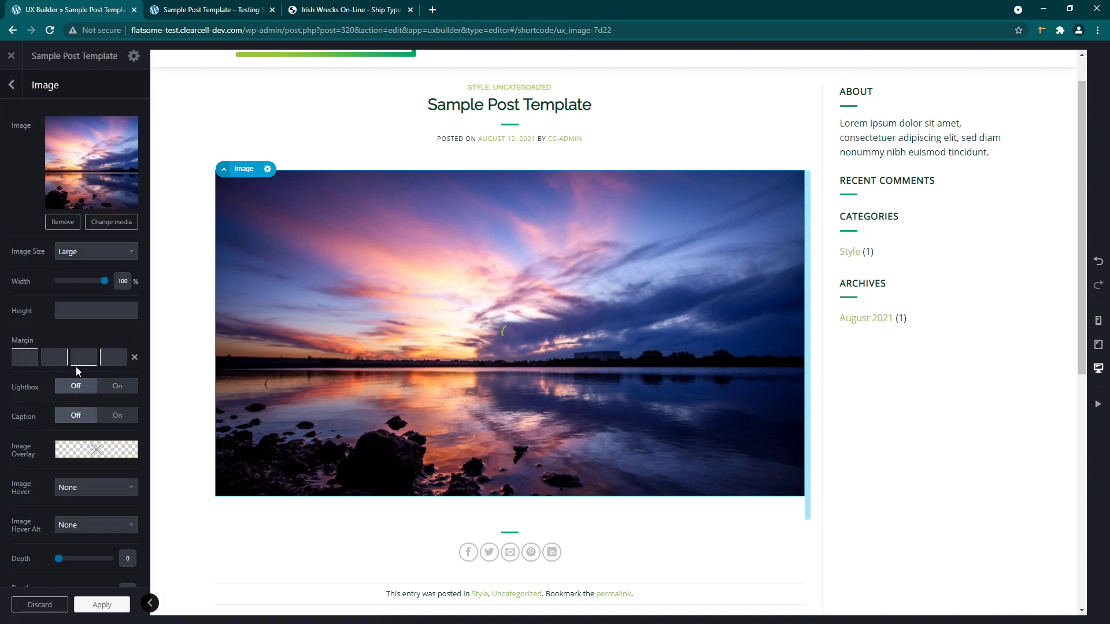
click(12, 86)
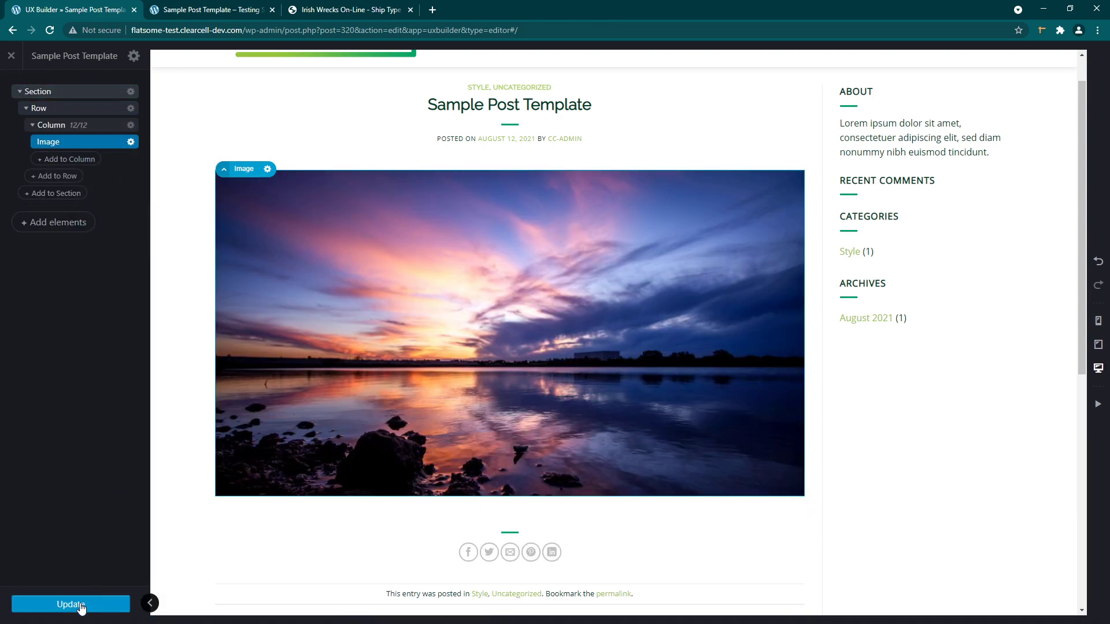
key(ctrl+Tab)
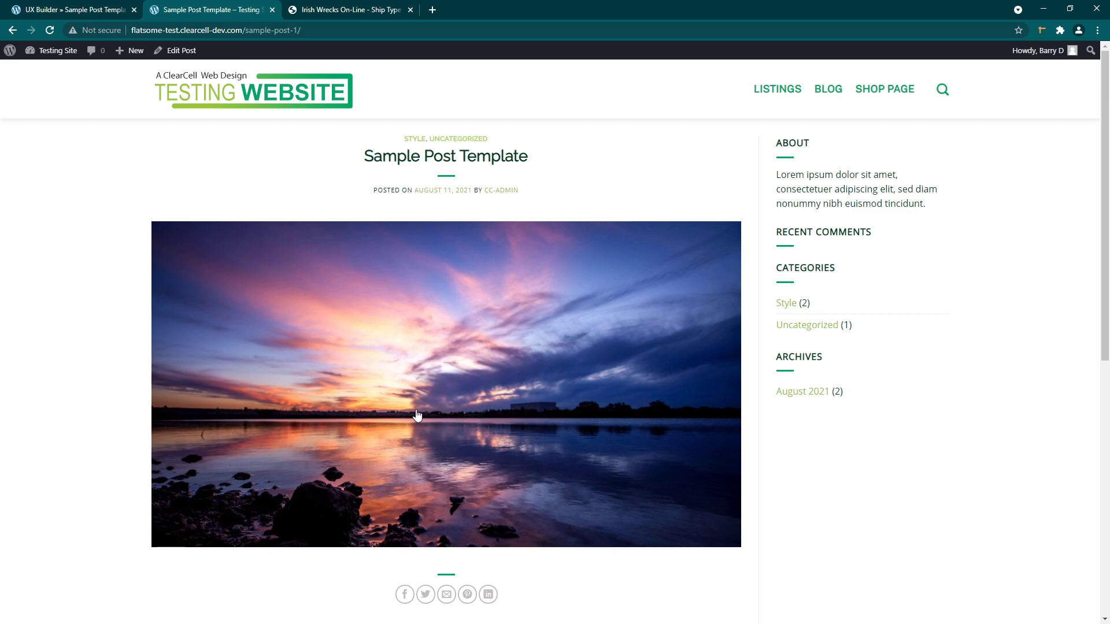
click(87, 9)
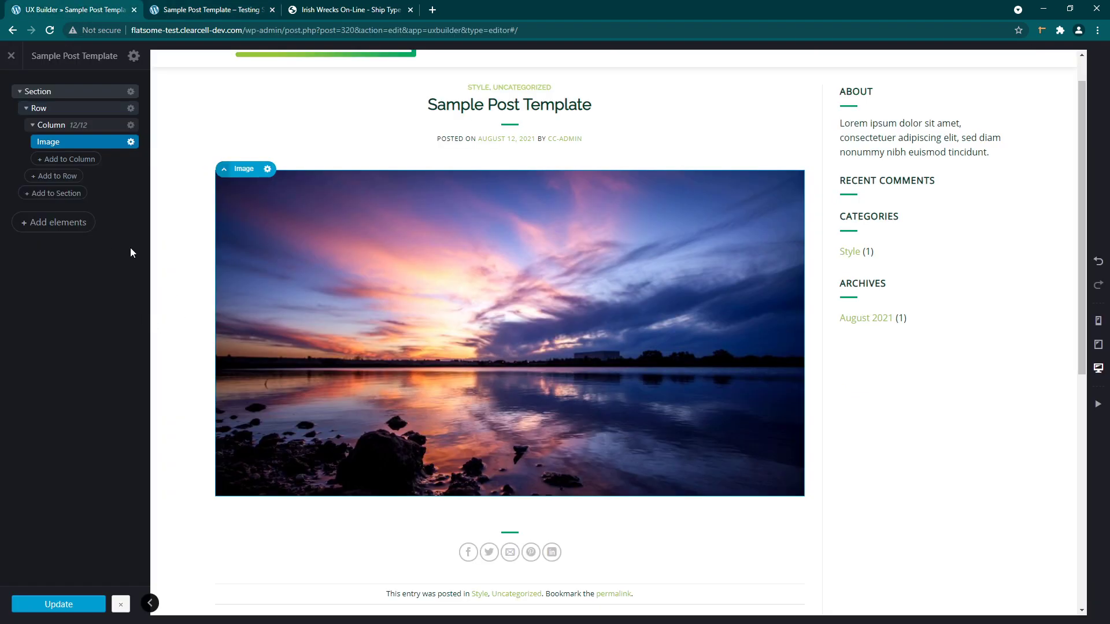
Add a second column to the row, beneath the full-width image column.
scroll(487, 356, down, 2)
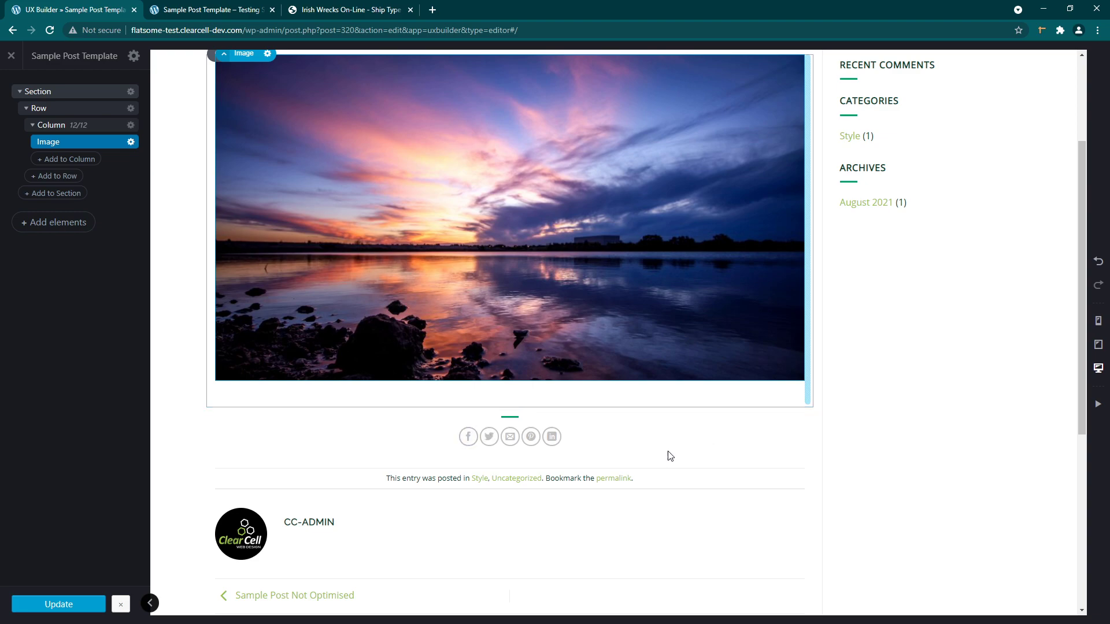
click(32, 126)
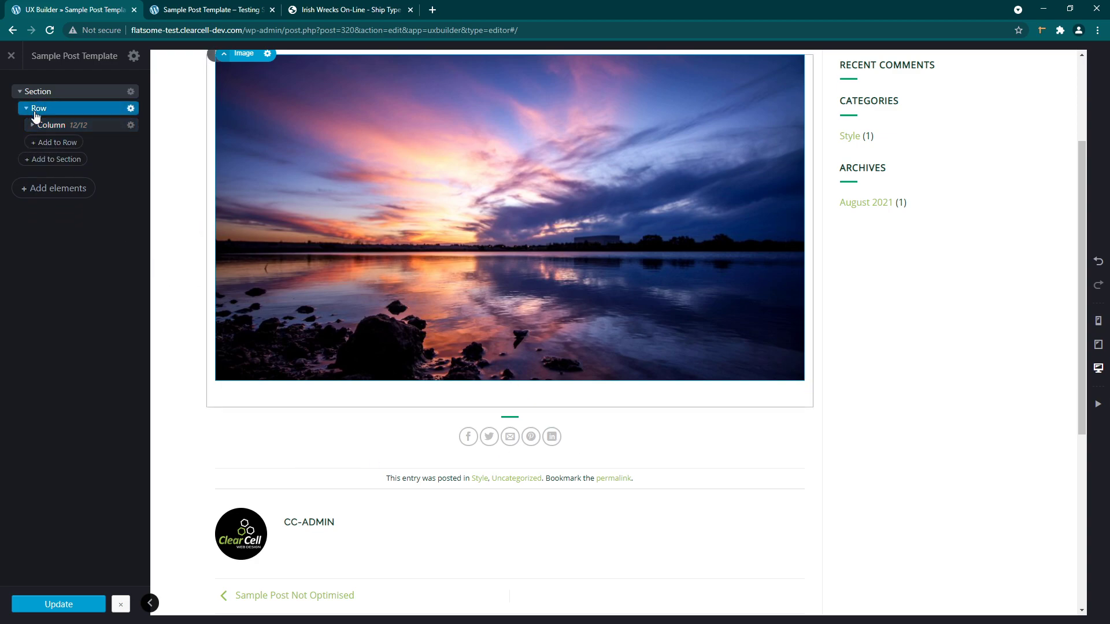
click(50, 145)
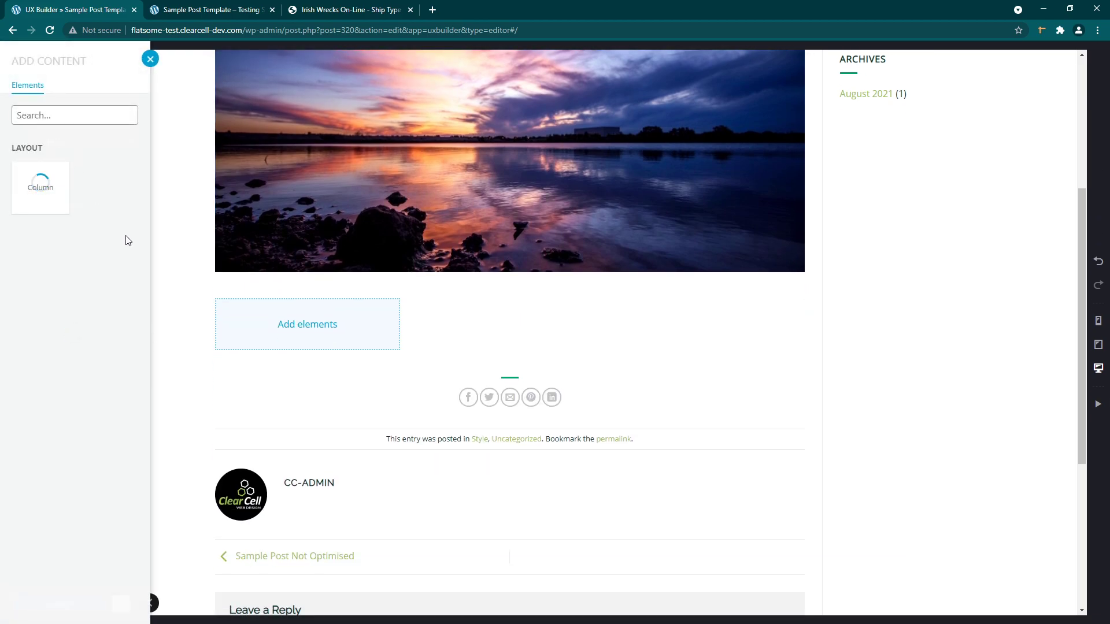
click(310, 340)
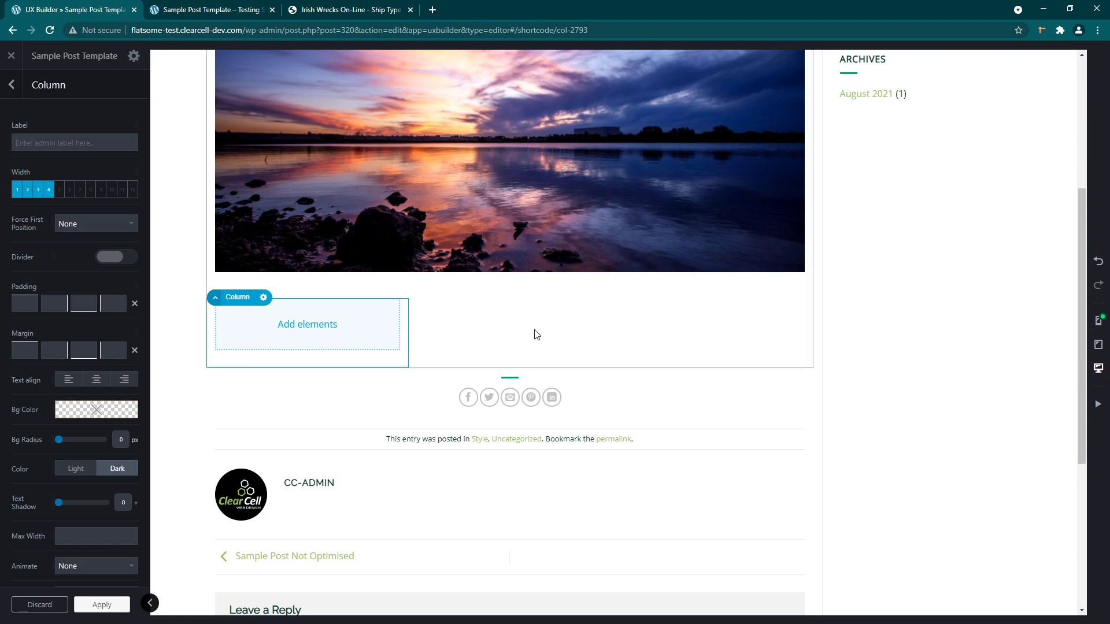
Try the new column at widths 6, 4 and 3, settle on 6/12 and apply it.
click(70, 193)
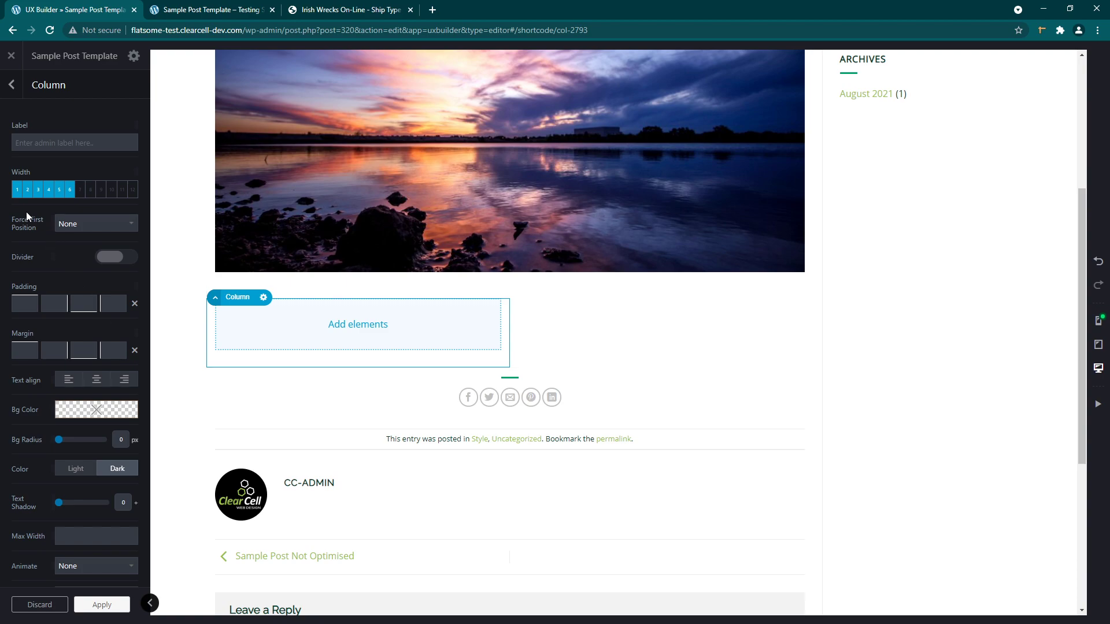
click(47, 194)
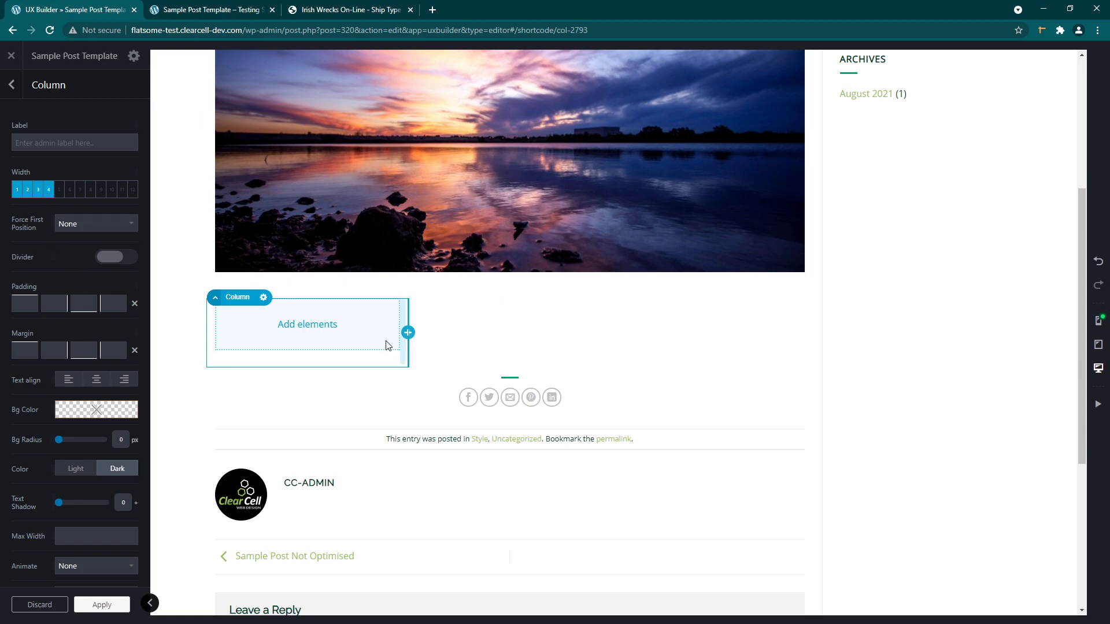
click(38, 190)
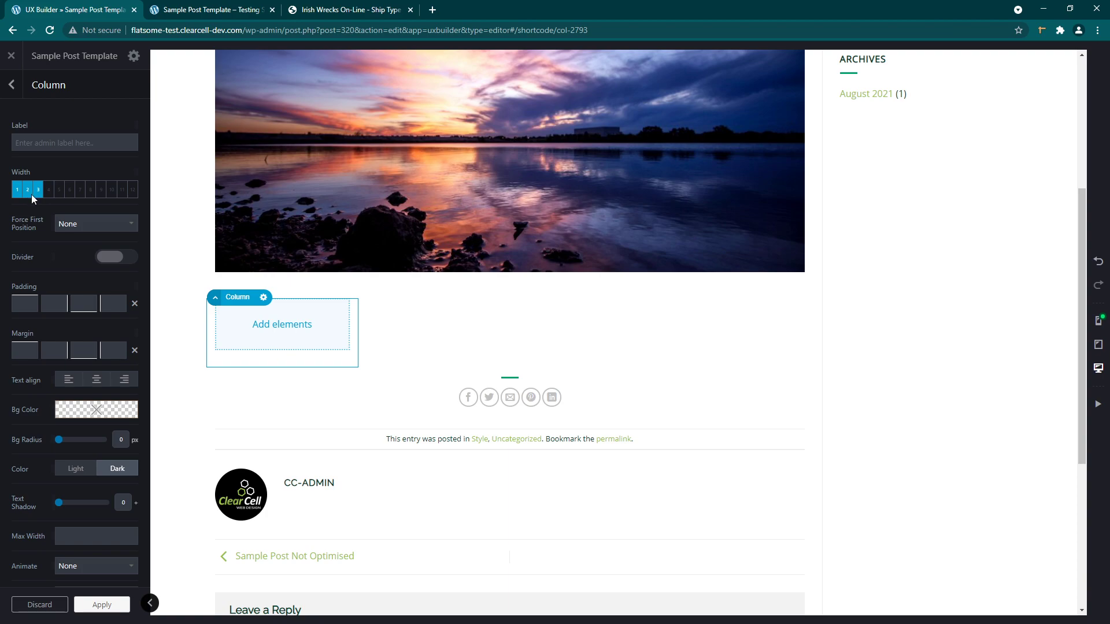
click(69, 191)
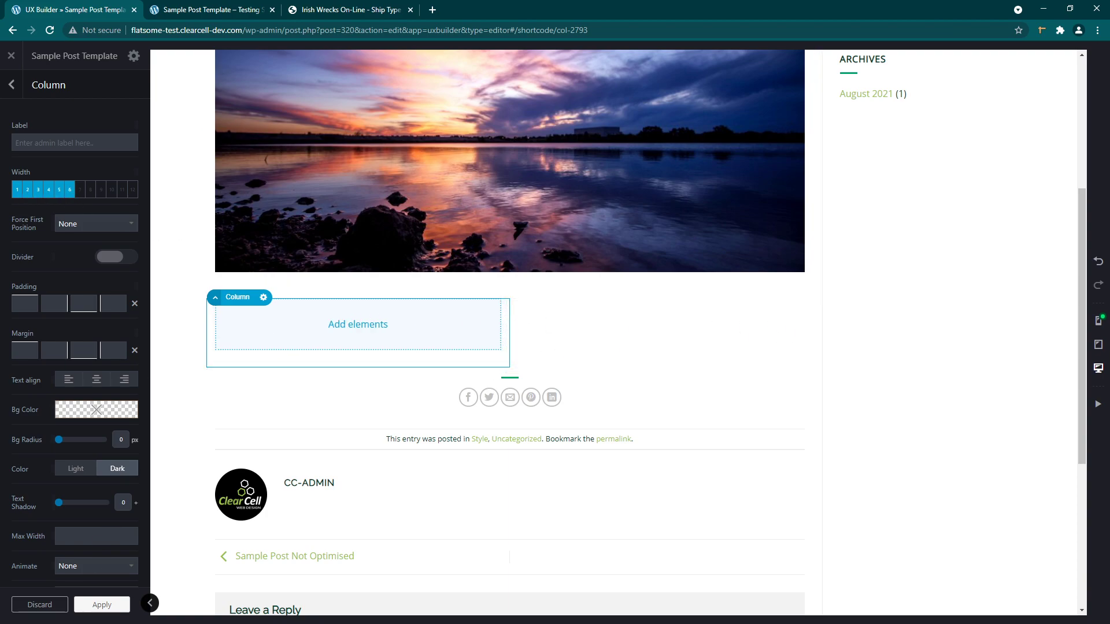
click(101, 605)
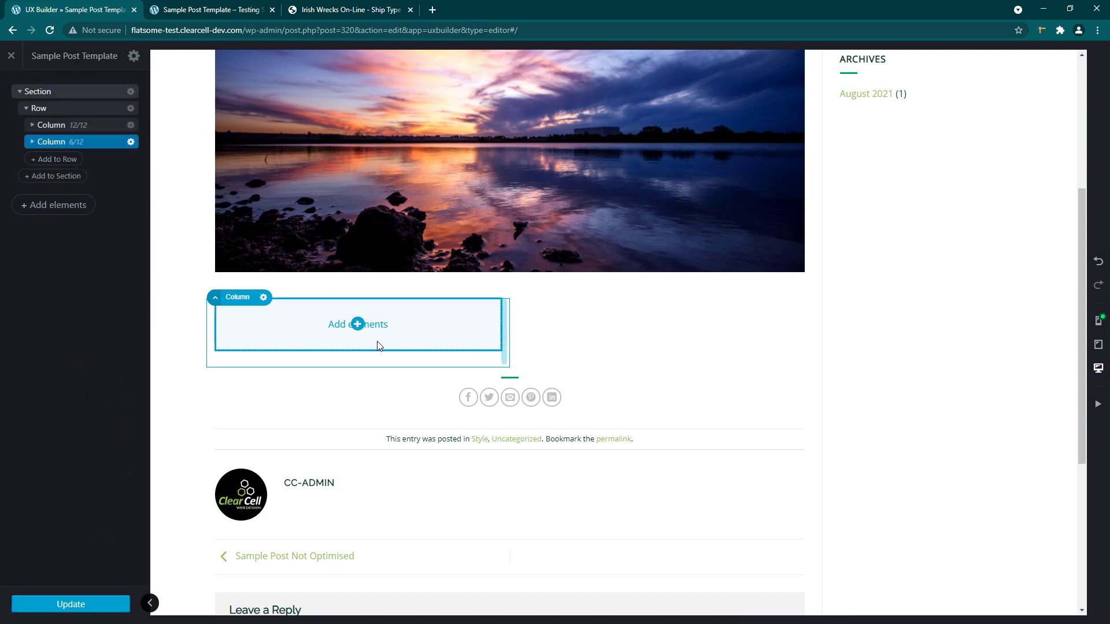
Search the elements for "image" and add an Image element to the new 6/12 column.
click(32, 141)
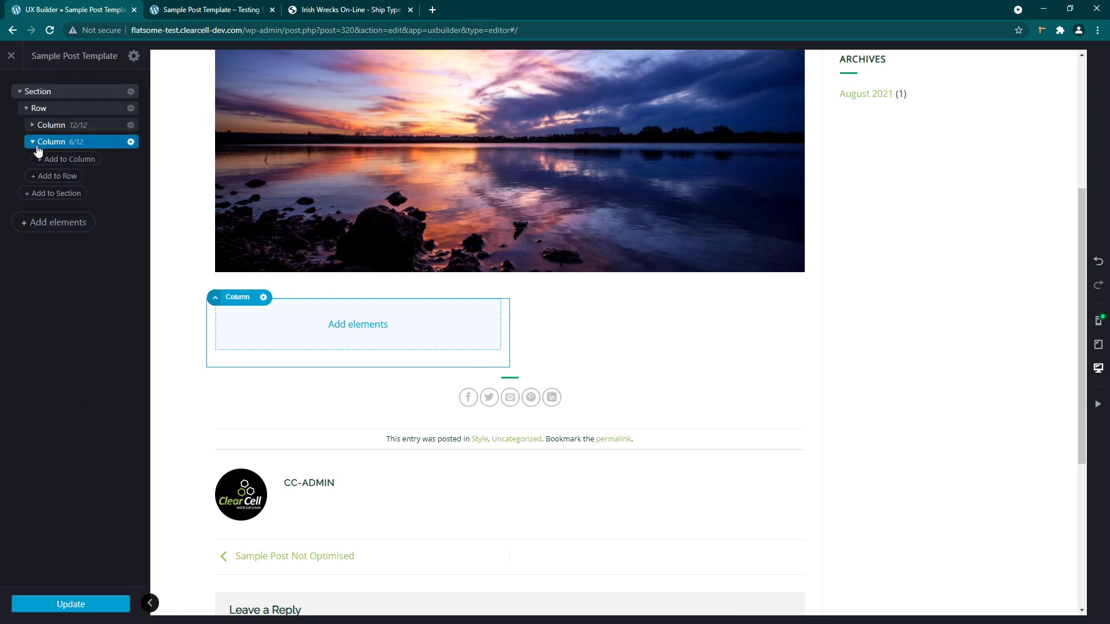
click(72, 165)
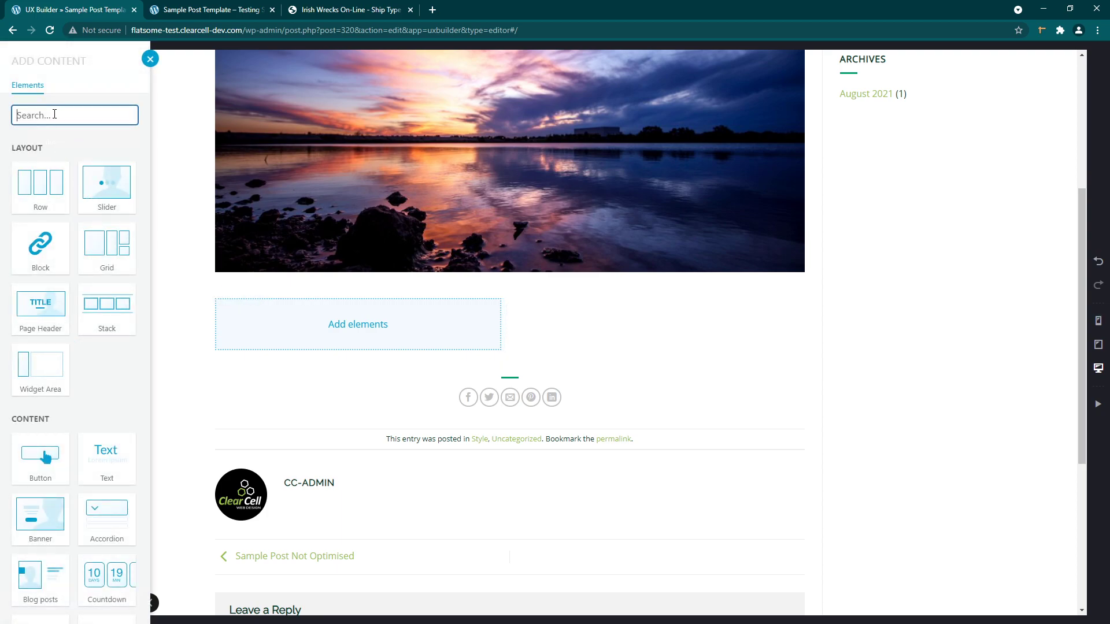
text(image)
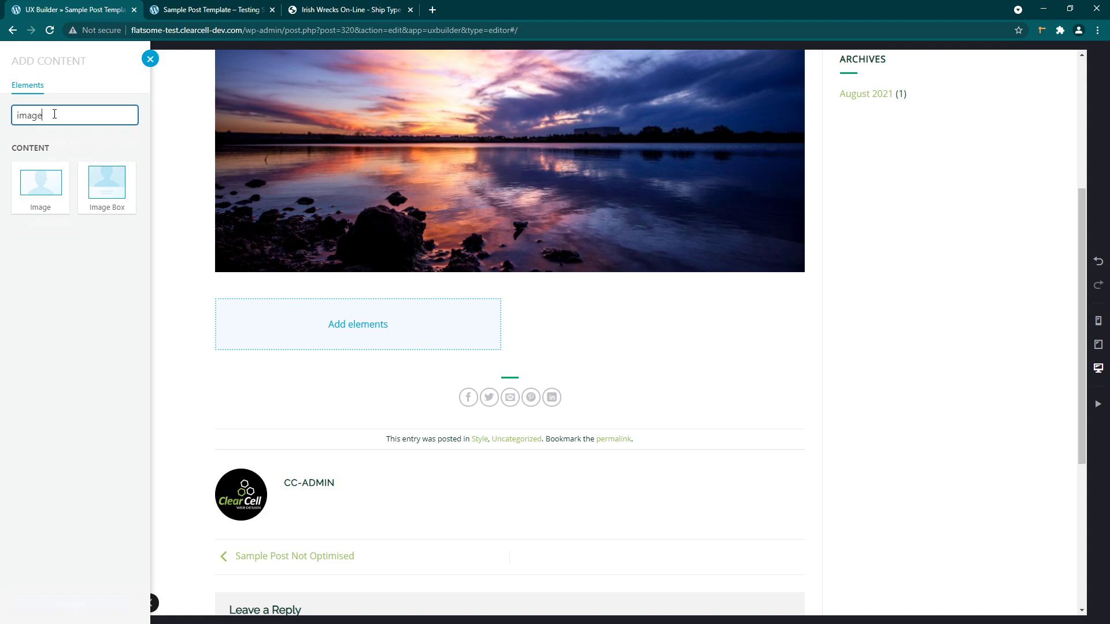
click(42, 188)
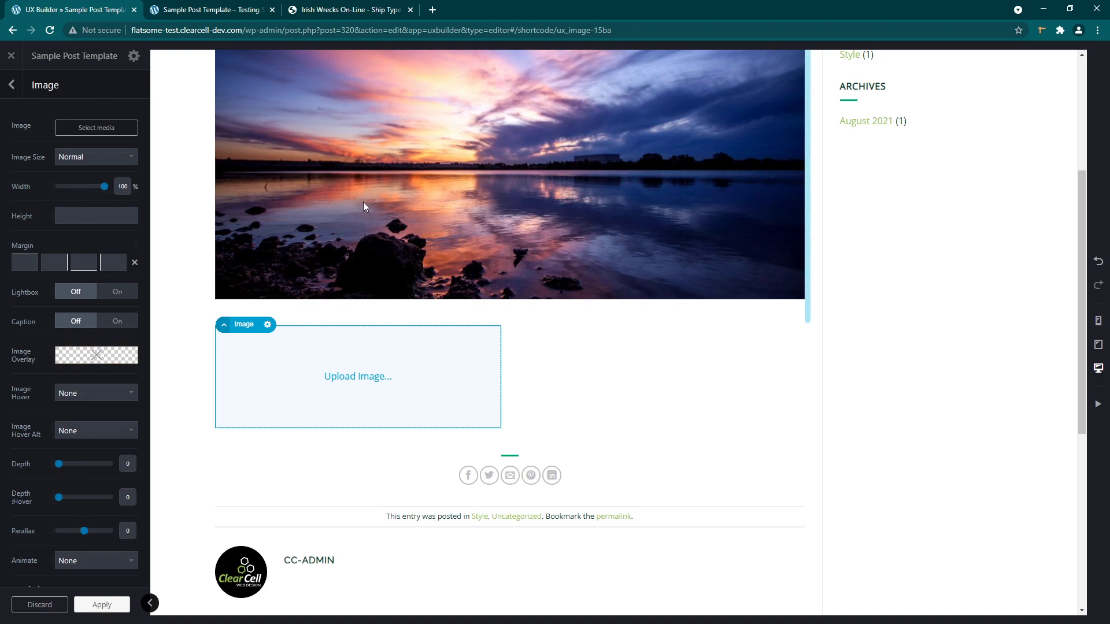
Look over the settings of the full-width landscape image above the new column.
click(453, 199)
scroll(64, 393, down, 2)
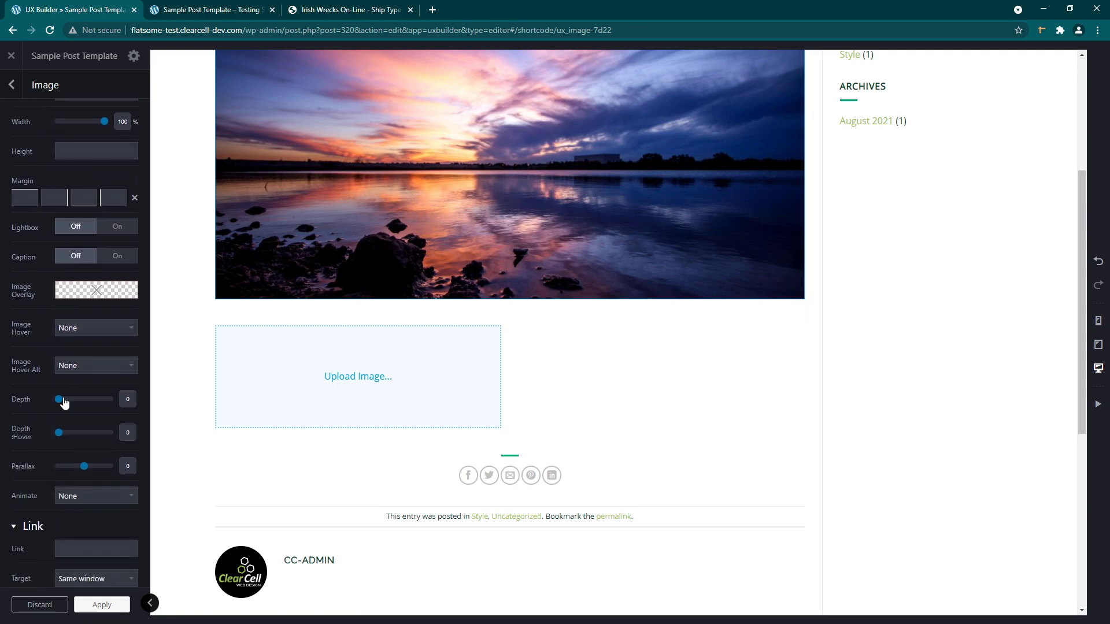
scroll(75, 380, up, 1)
Use trooper.jpg from the media library as the picture of the new column's Image element.
click(373, 385)
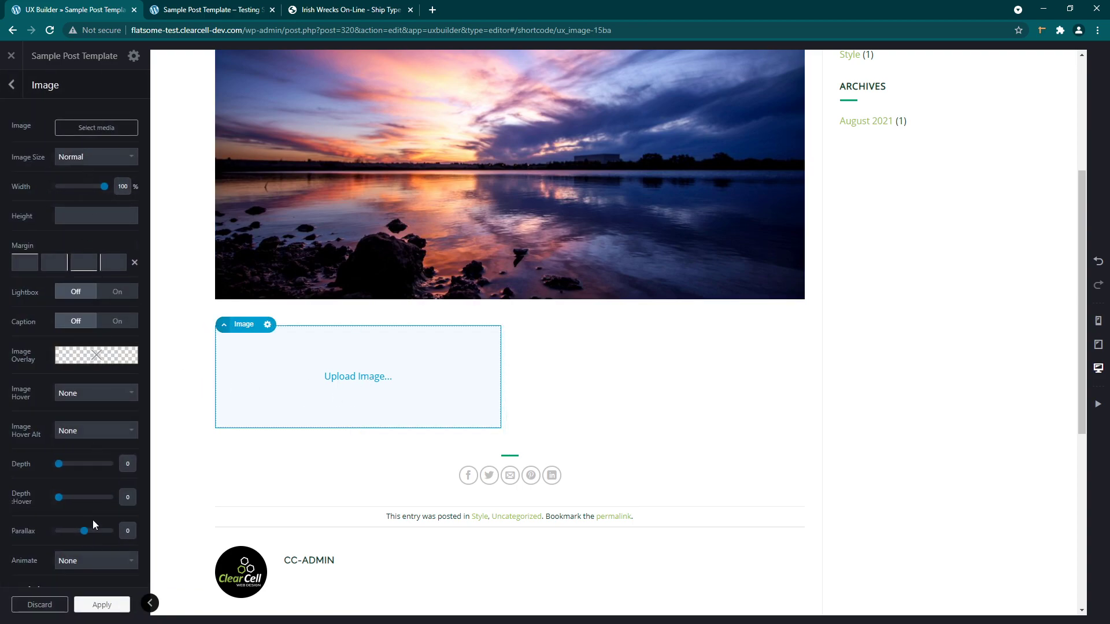
click(81, 133)
click(177, 224)
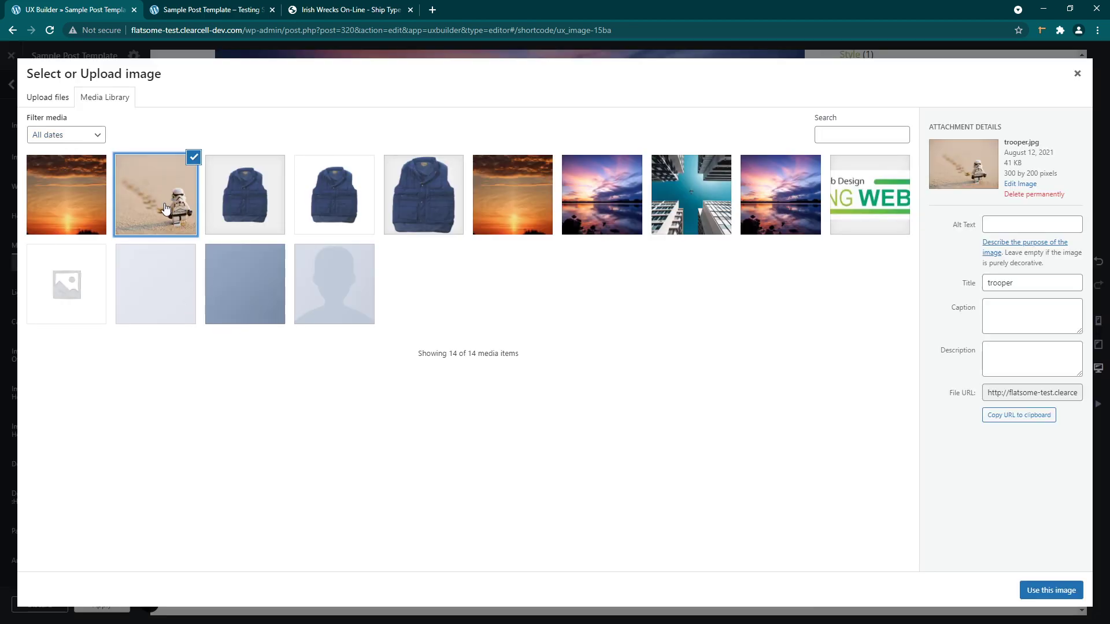
click(1052, 590)
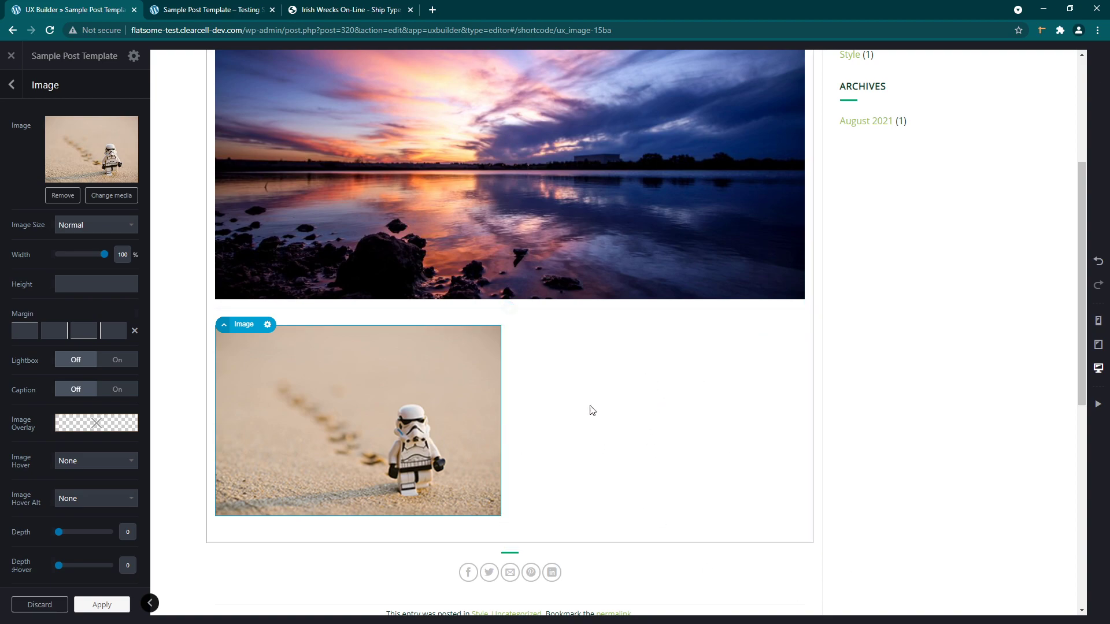
Add a third column to the row below the landscape image, set its width to 6/12 and apply it.
click(11, 86)
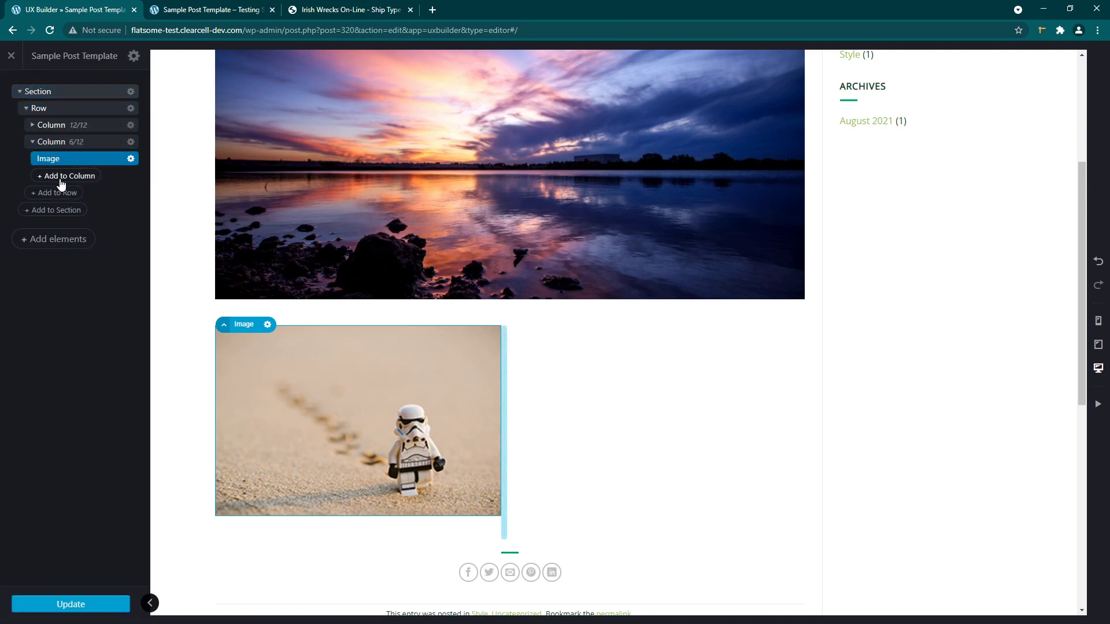
click(32, 142)
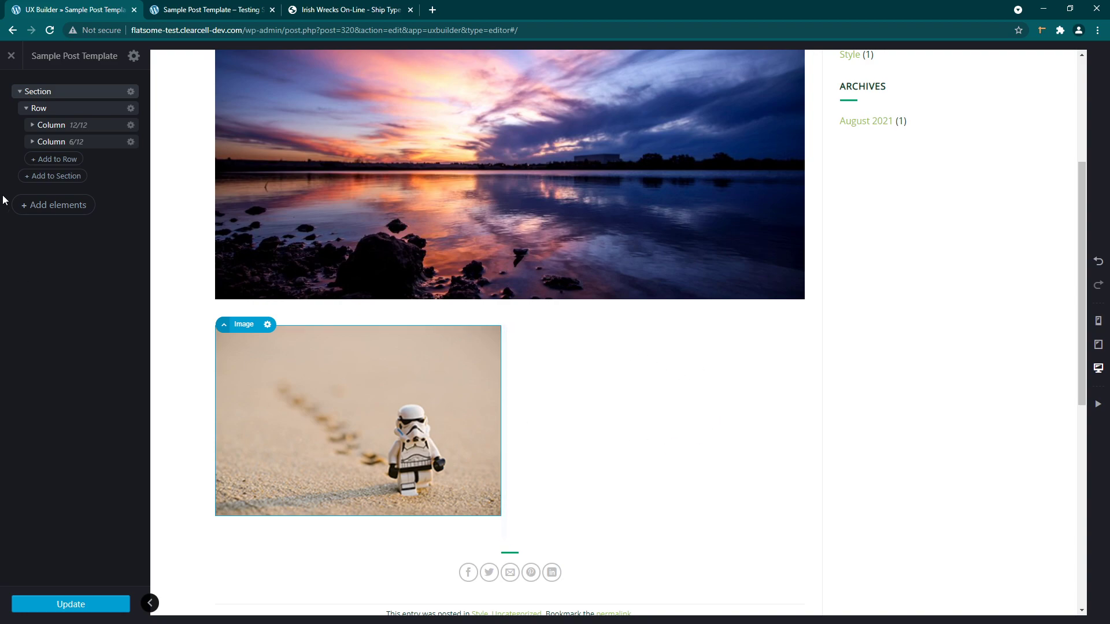
click(60, 160)
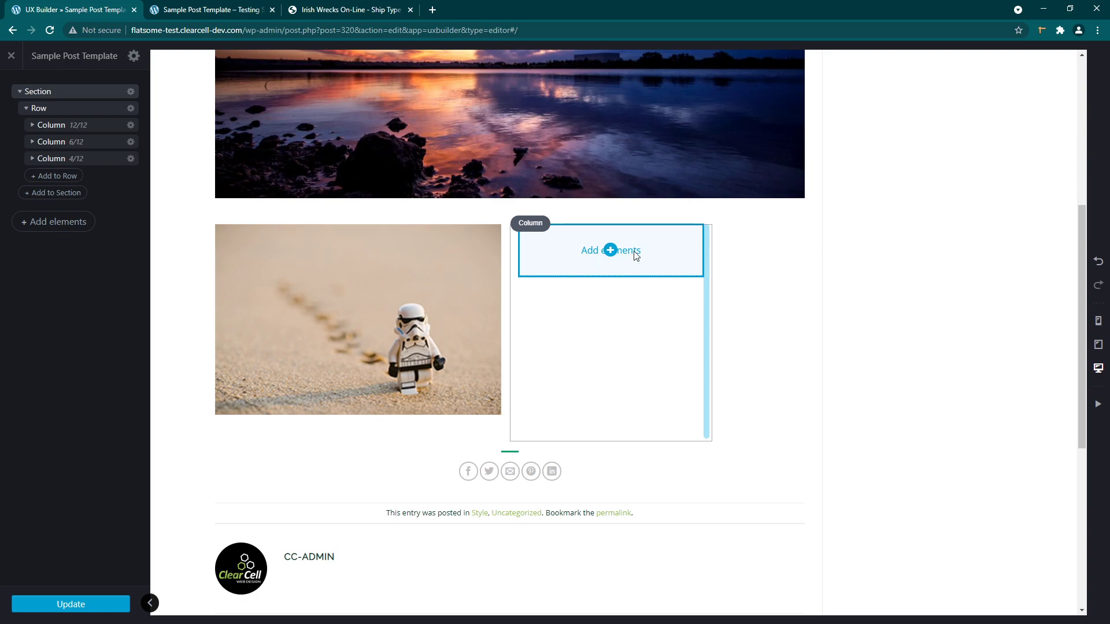
click(92, 163)
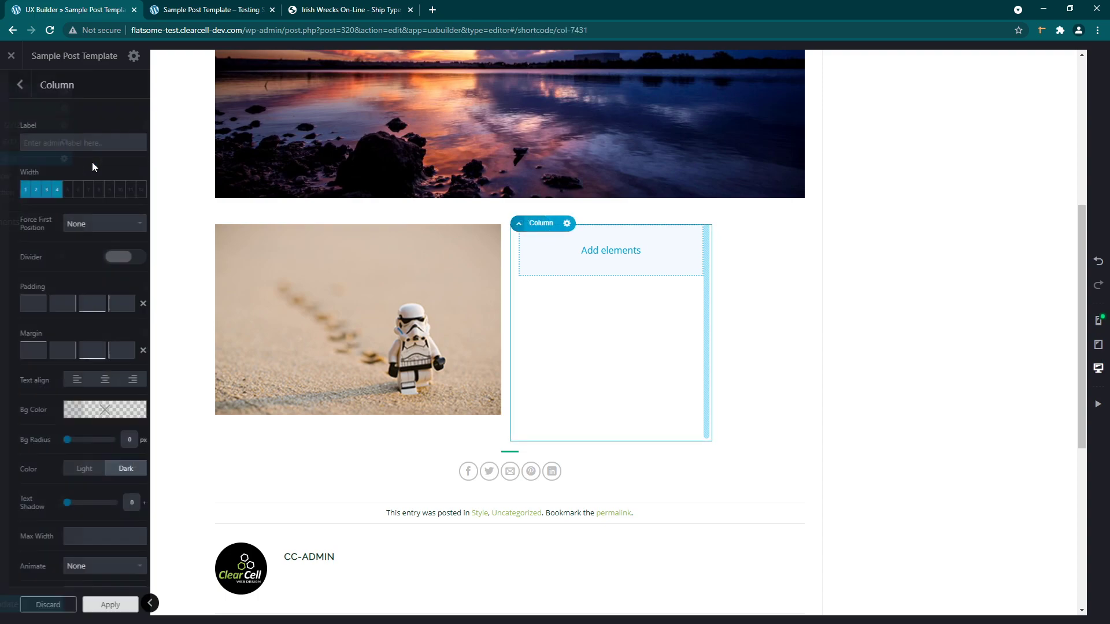
click(70, 189)
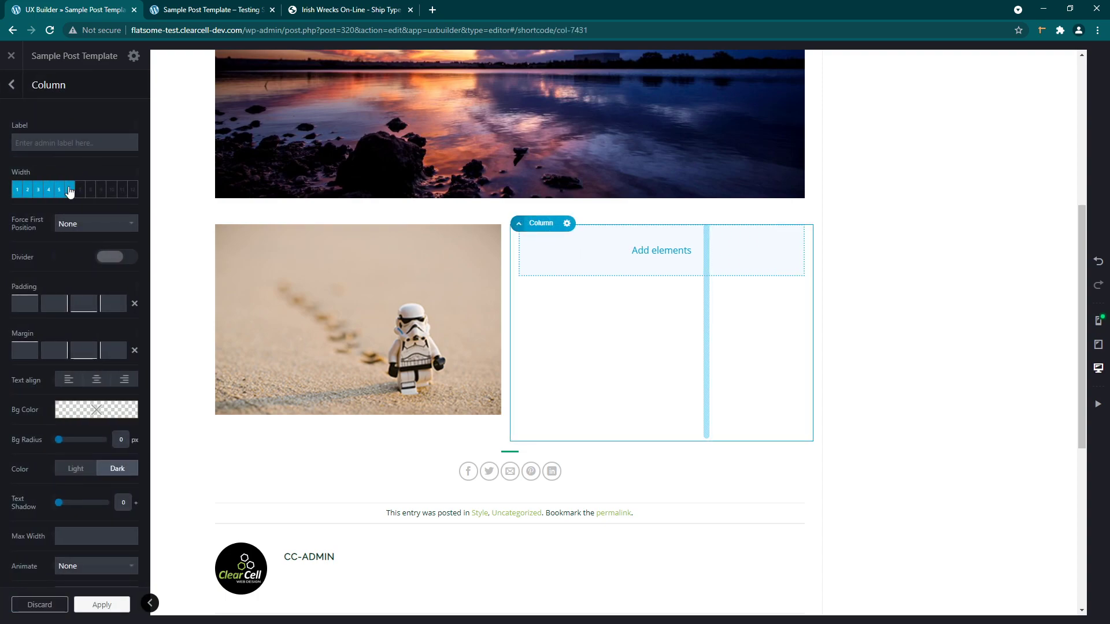
click(99, 605)
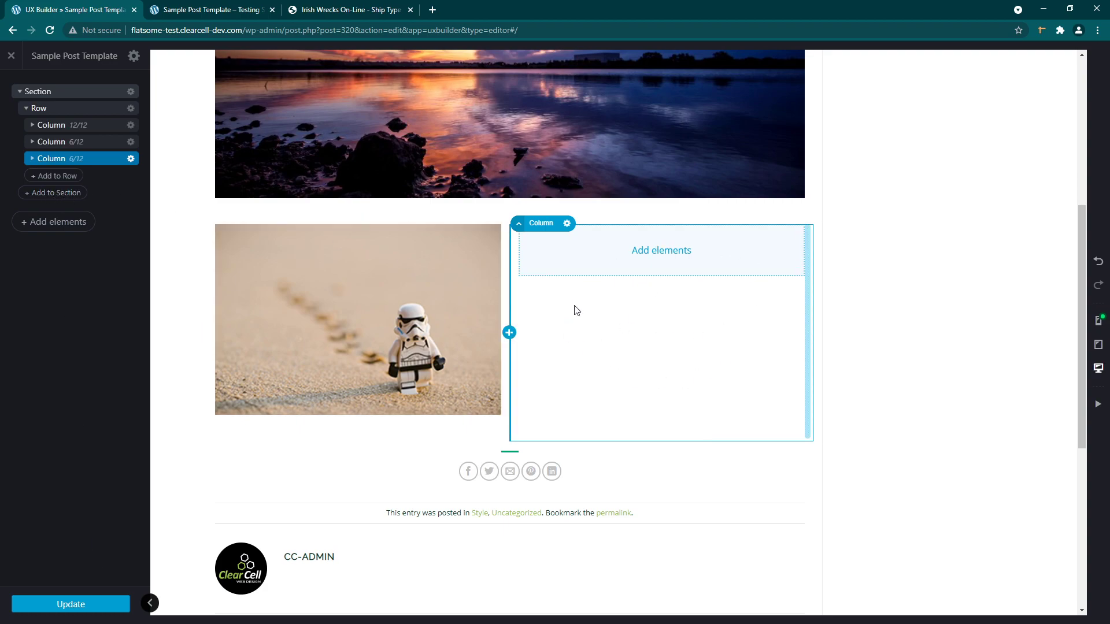
Search the elements for "text" and add a Text element to the empty 6/12 column.
click(31, 158)
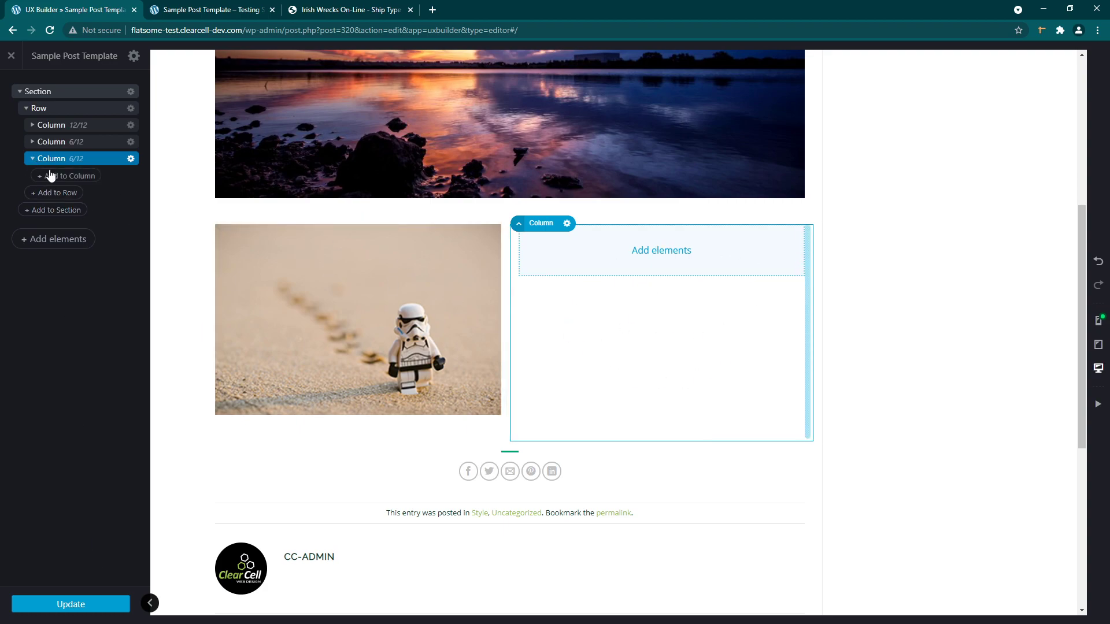
click(66, 177)
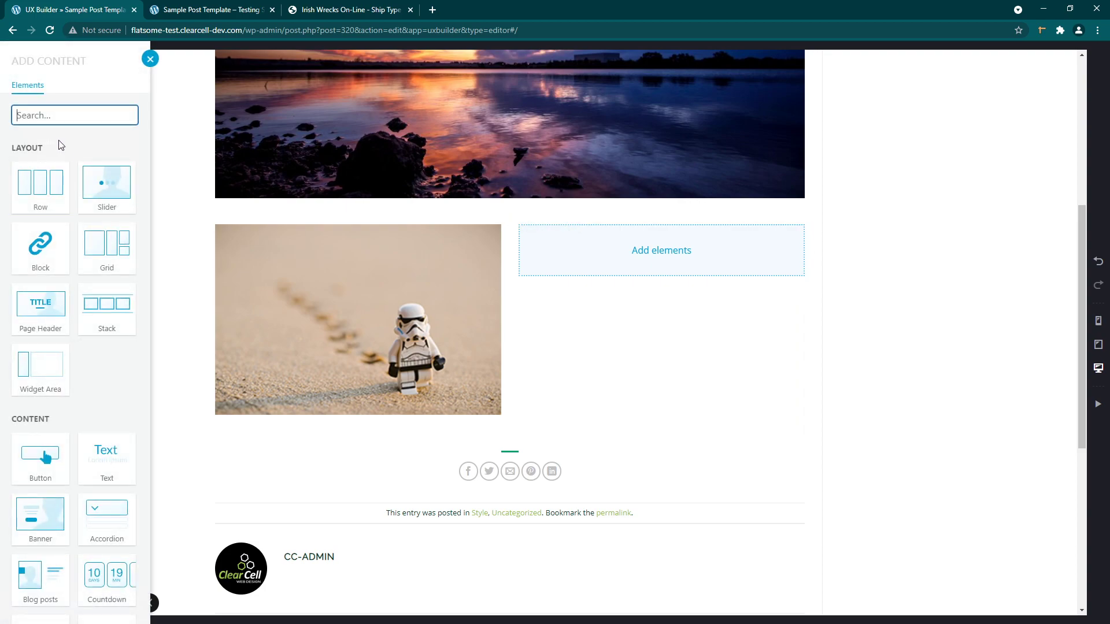
text(text)
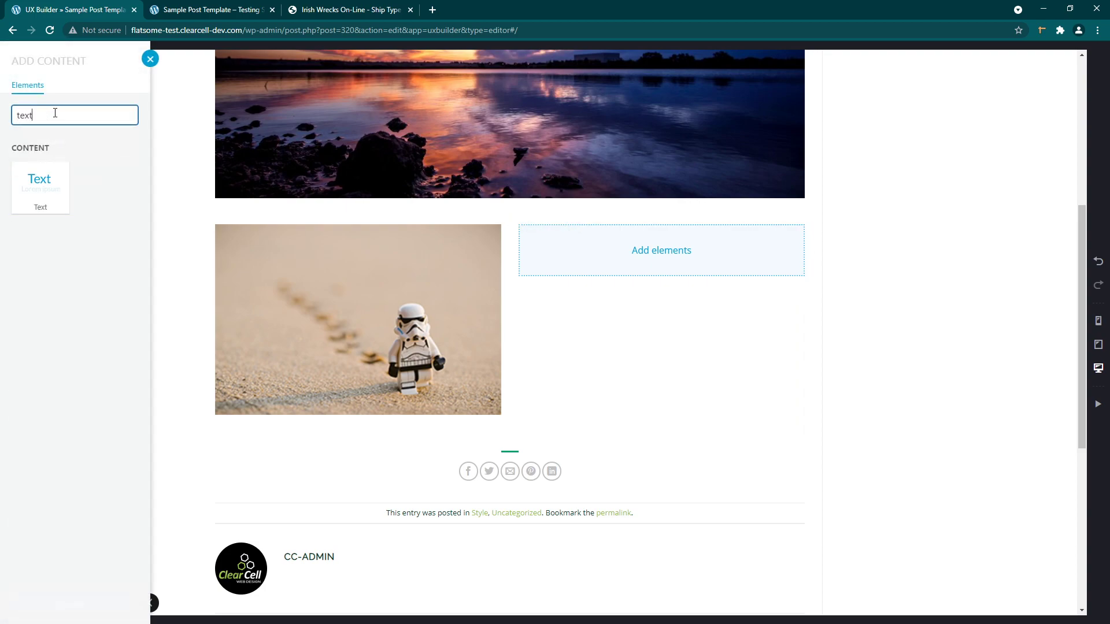
click(42, 181)
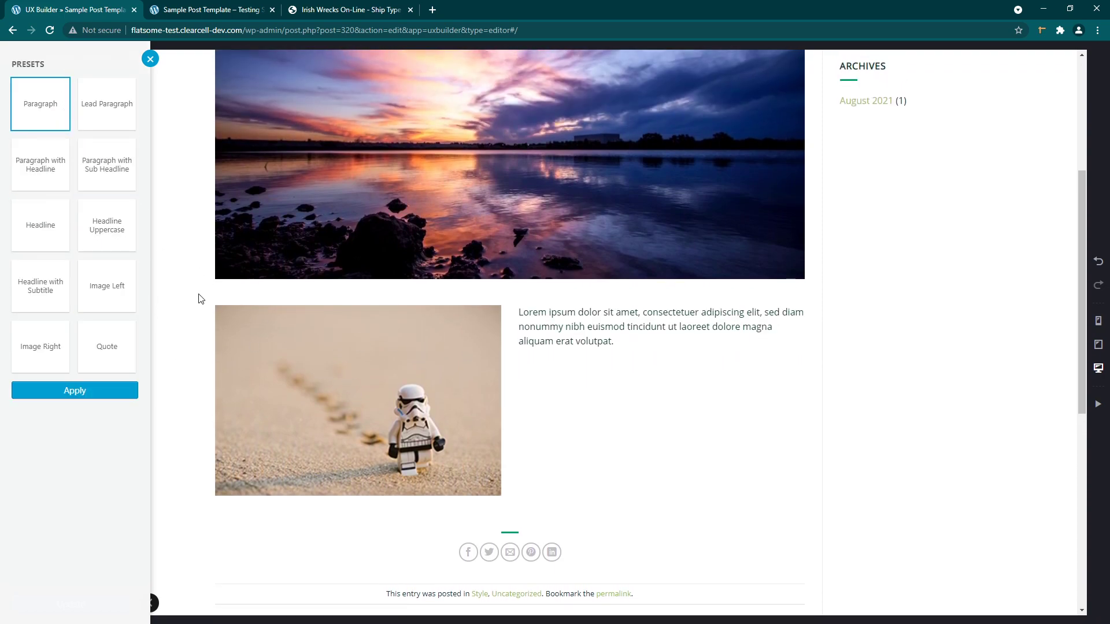
Try the headline, image, quote and lead paragraph presets for the Text element, settle on Paragraph and apply it.
click(42, 161)
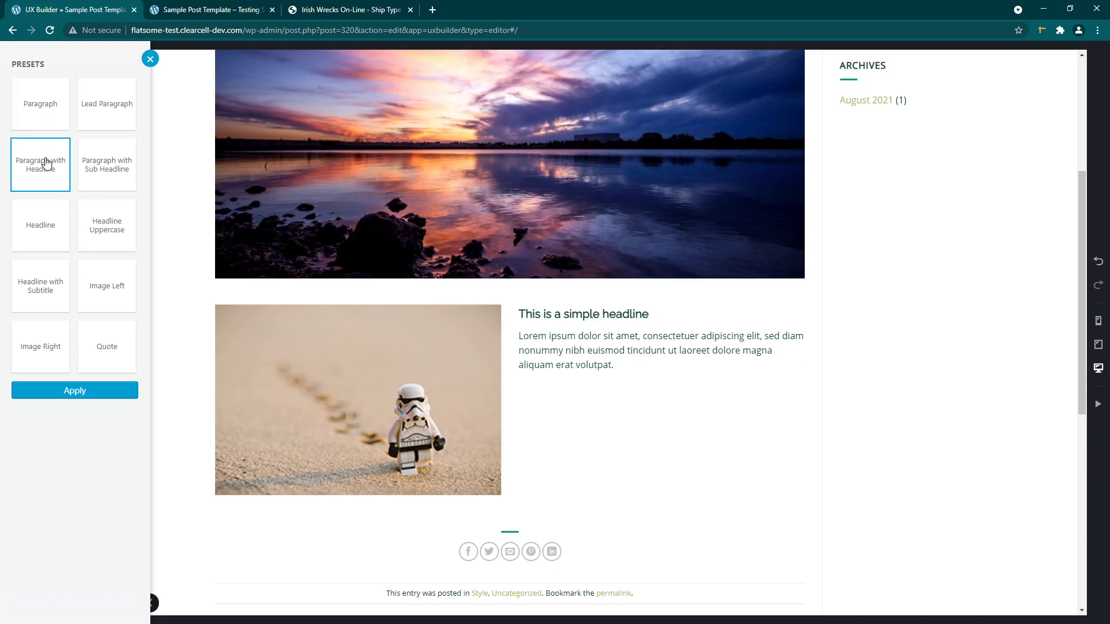
click(117, 186)
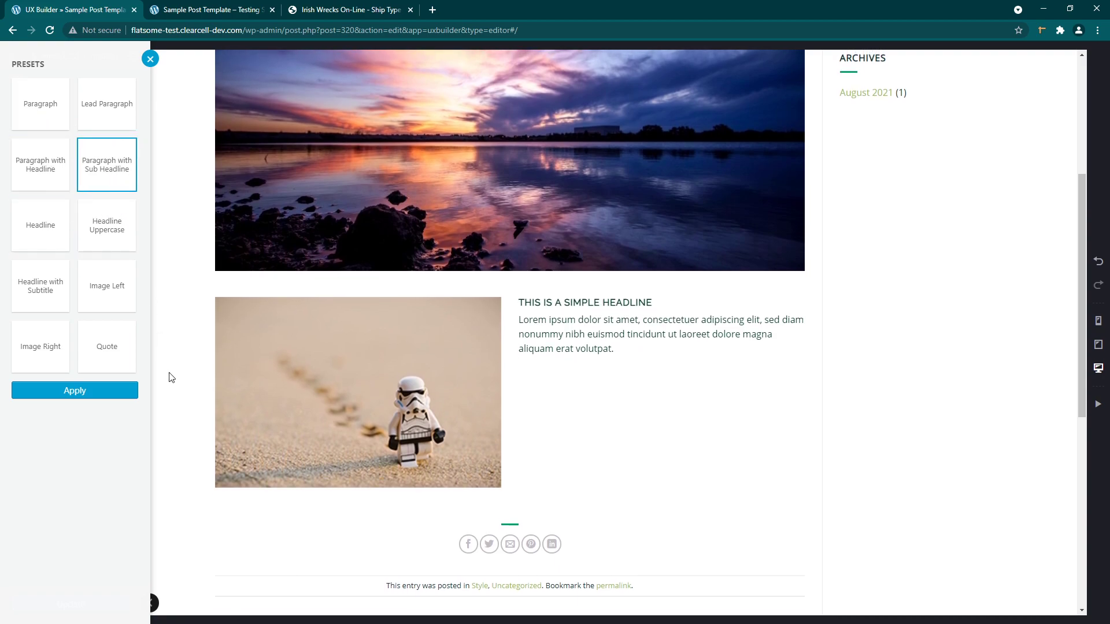
click(110, 241)
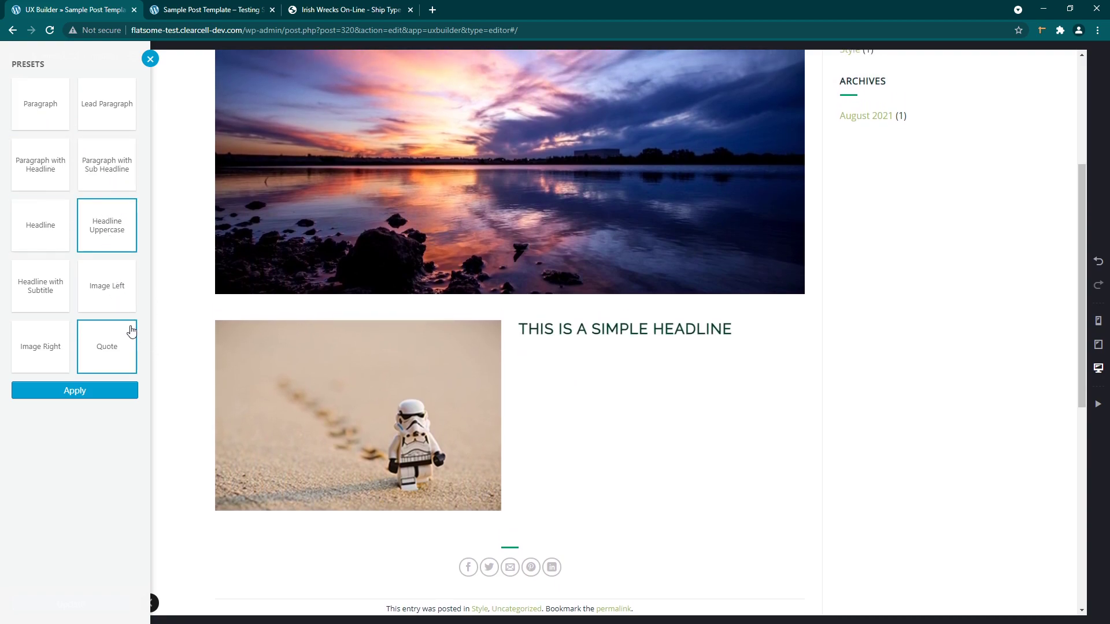
click(43, 298)
click(45, 351)
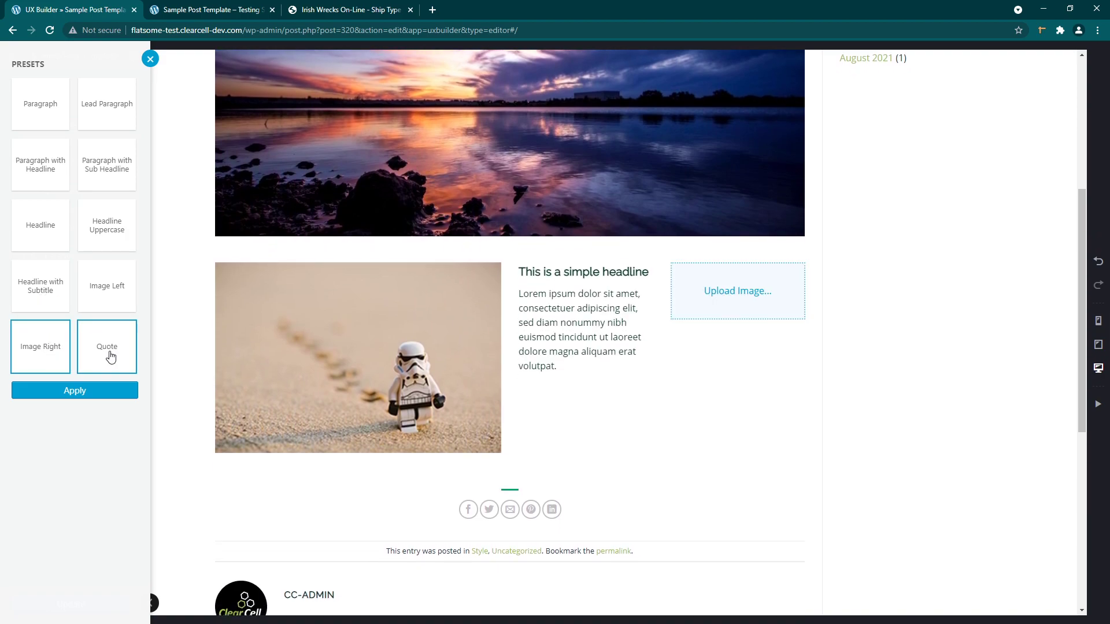
click(109, 350)
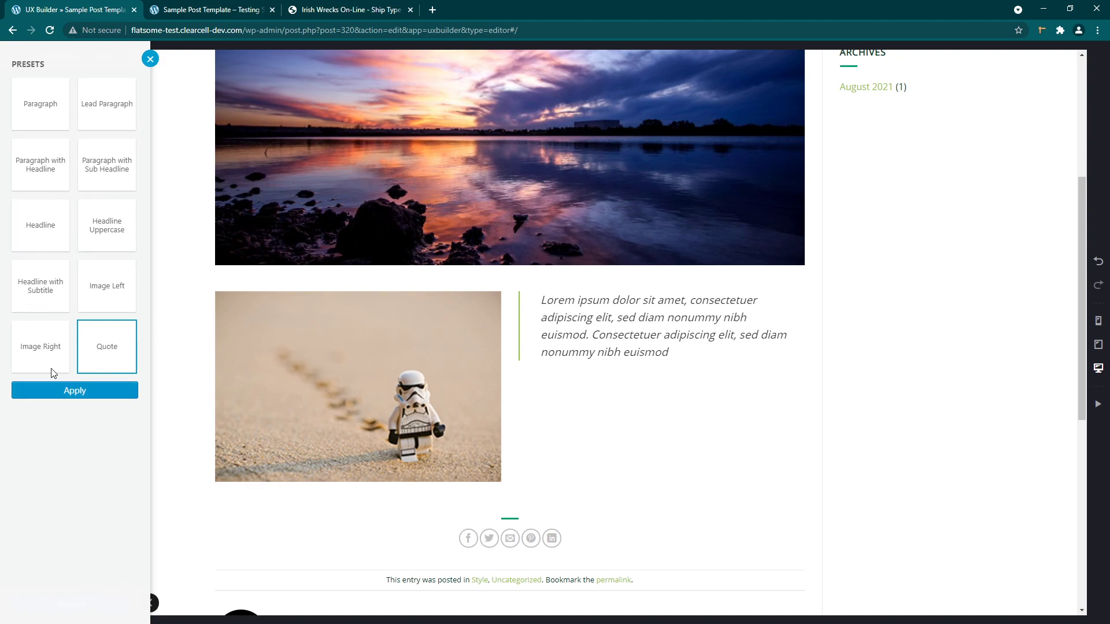
click(111, 122)
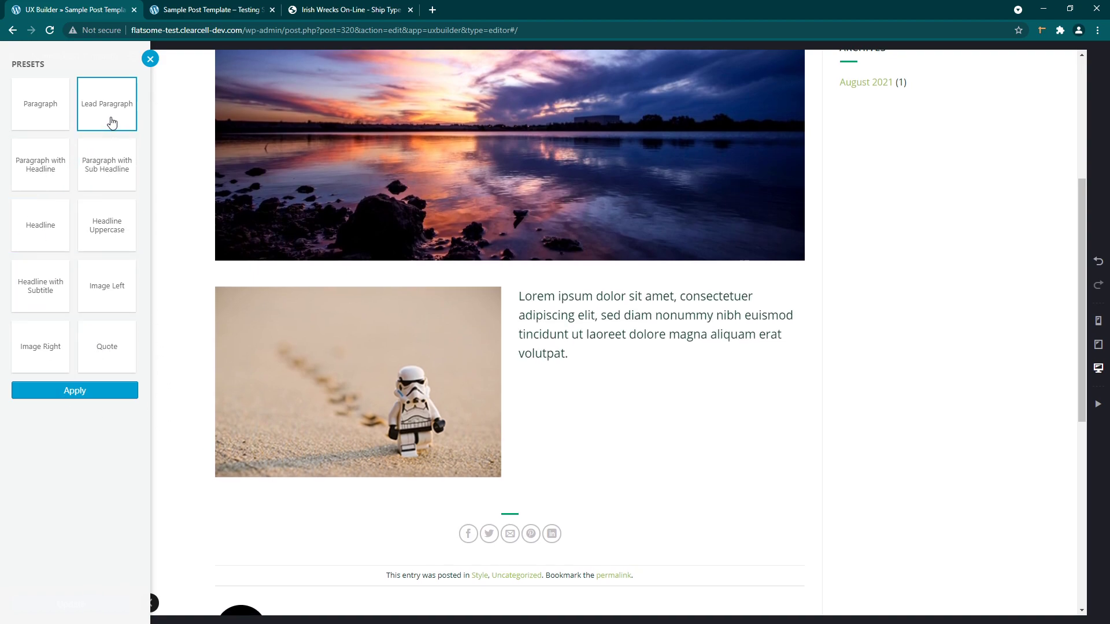
click(50, 114)
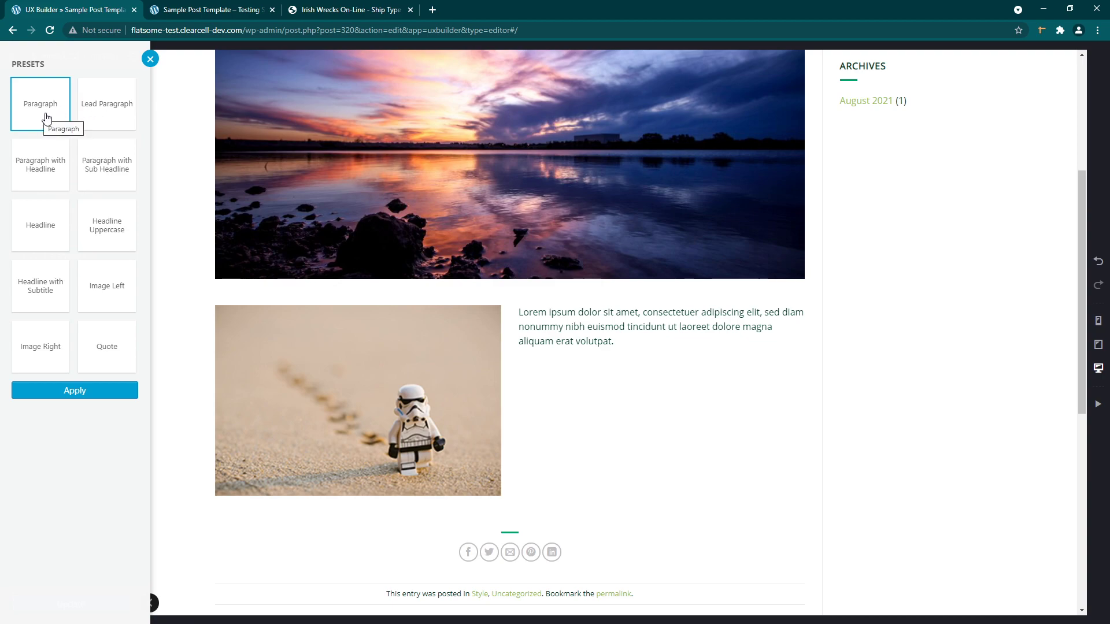
click(85, 390)
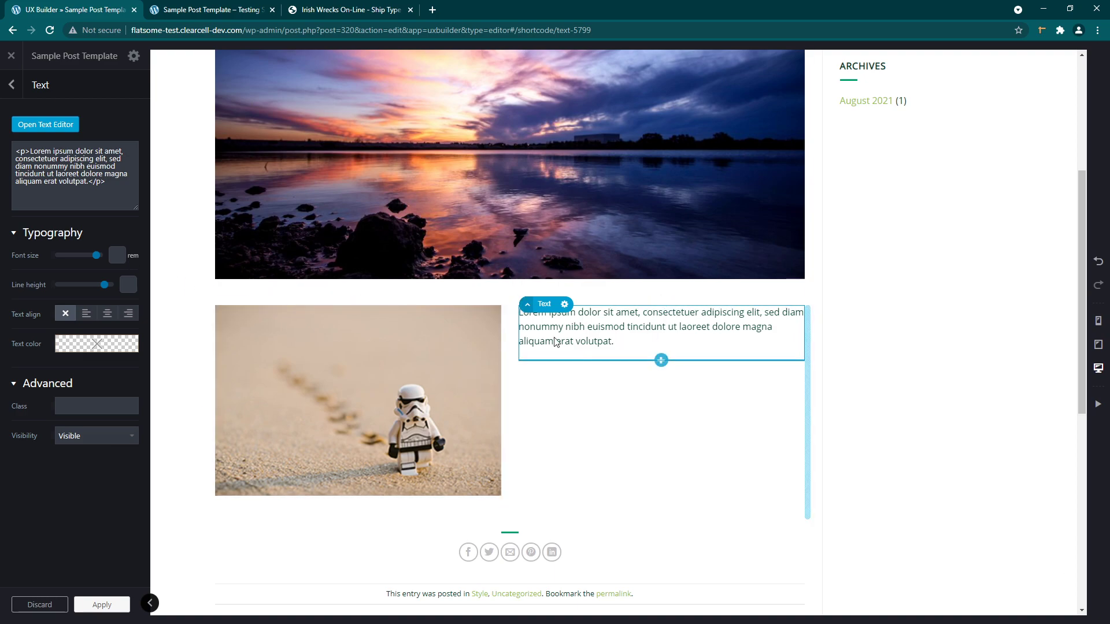
Copy the lorem ipsum sentence without its paragraph tags from the Text element's content and bring up the blank Word document.
drag(88, 181, 31, 149)
key(ctrl+c)
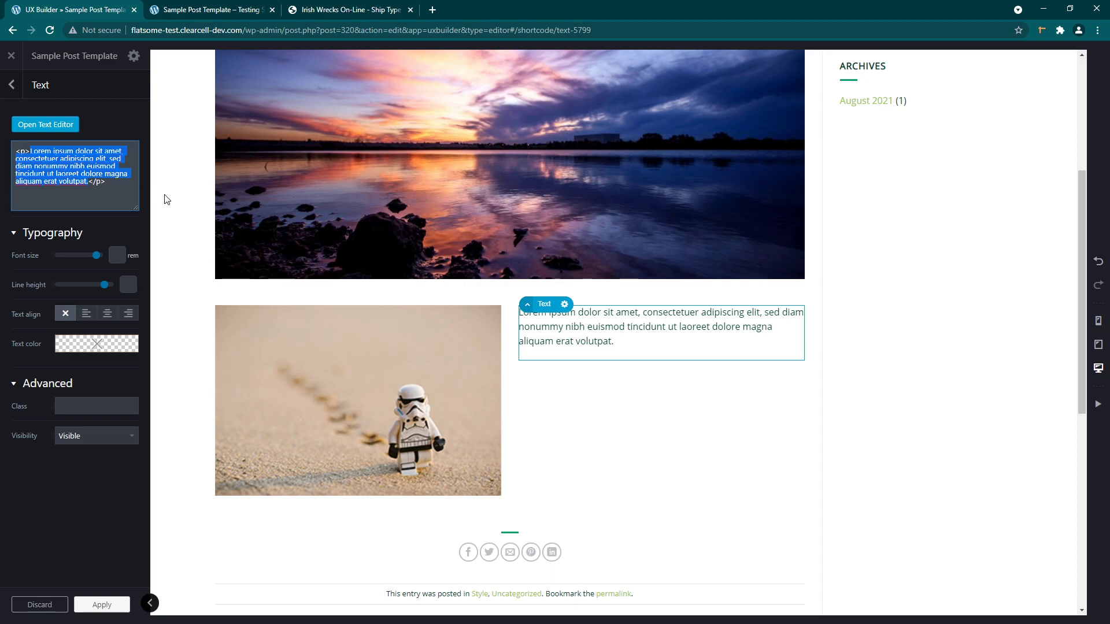
click(108, 200)
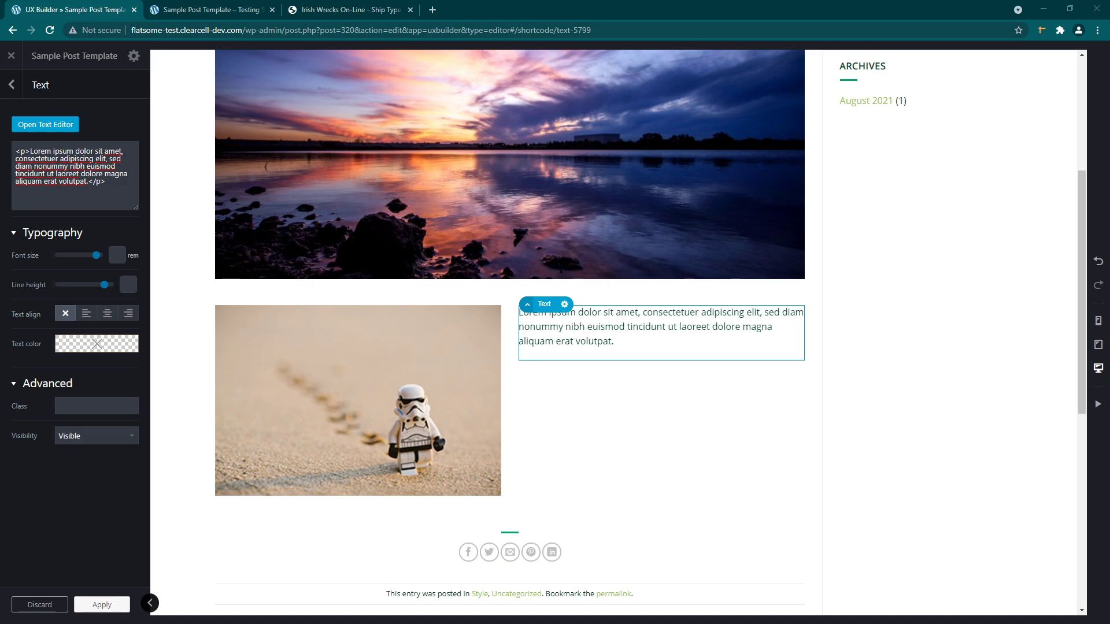
drag(1109, 245, 692, 123)
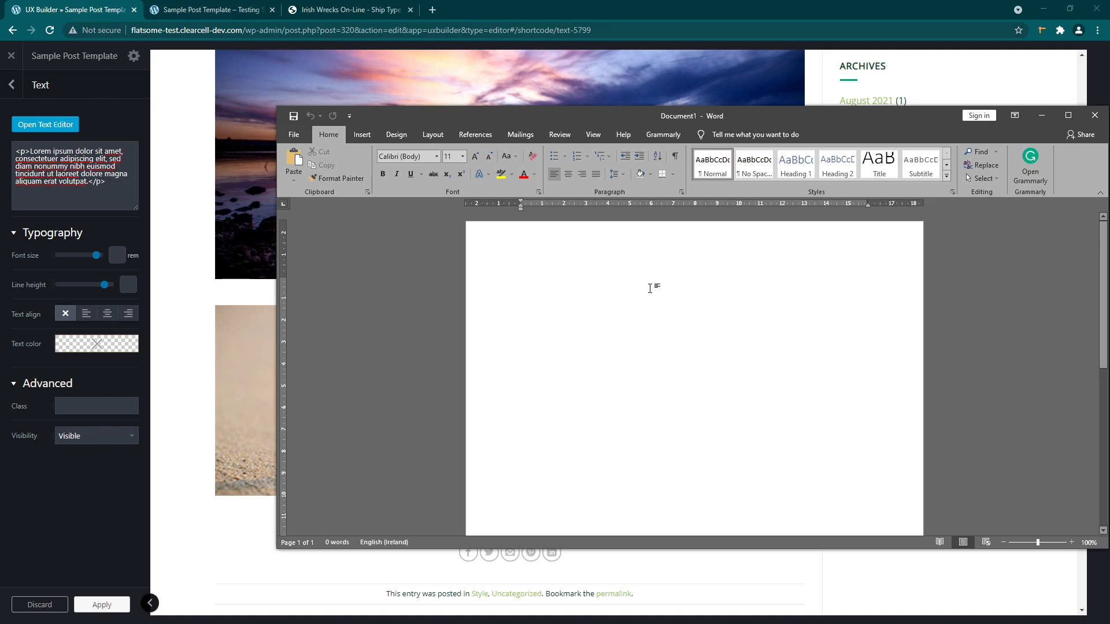
Paste the copied sentence three times as one paragraph, three times as a second paragraph and once as a third.
key(ctrl+v)
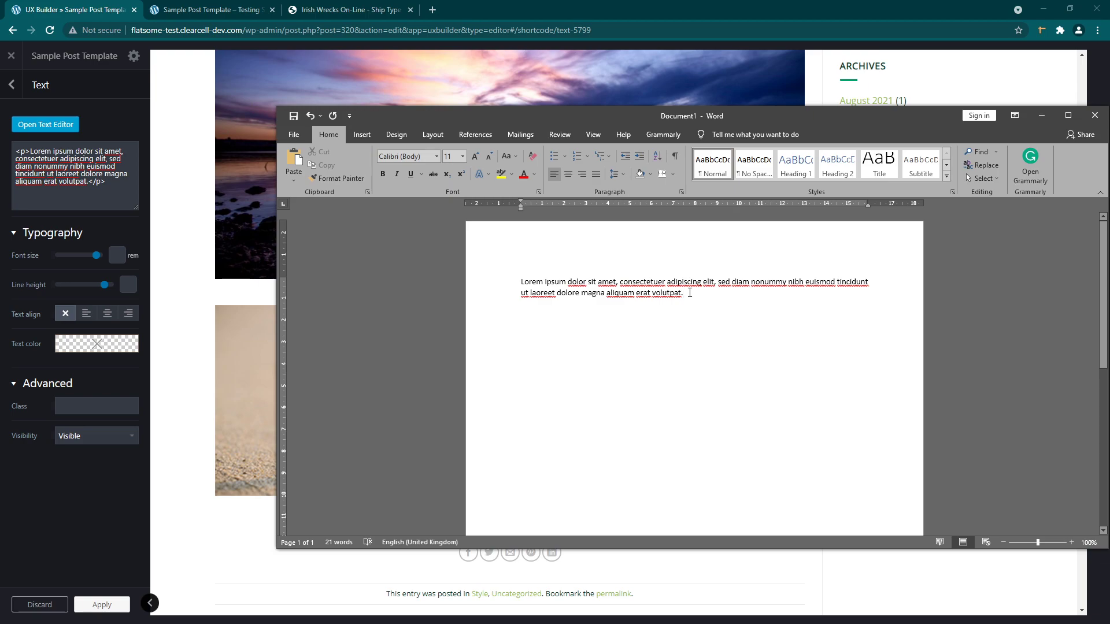
key(ctrl+v)
key(ctrl+v)
key(Return)
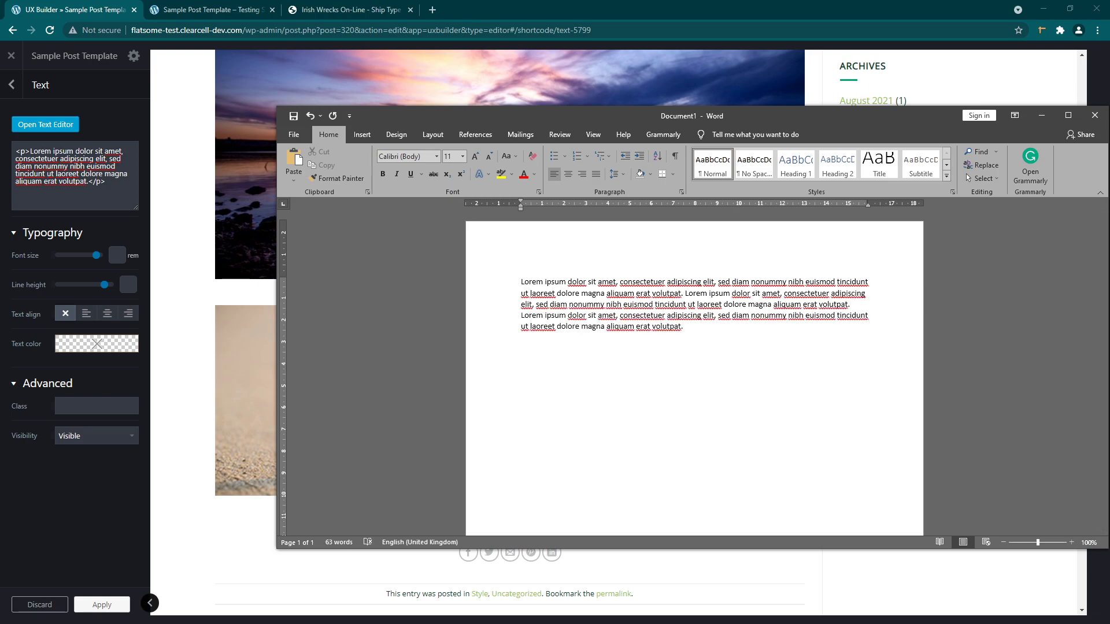
key(ctrl+v)
key(ctrl+v)
key(ctrl+v)
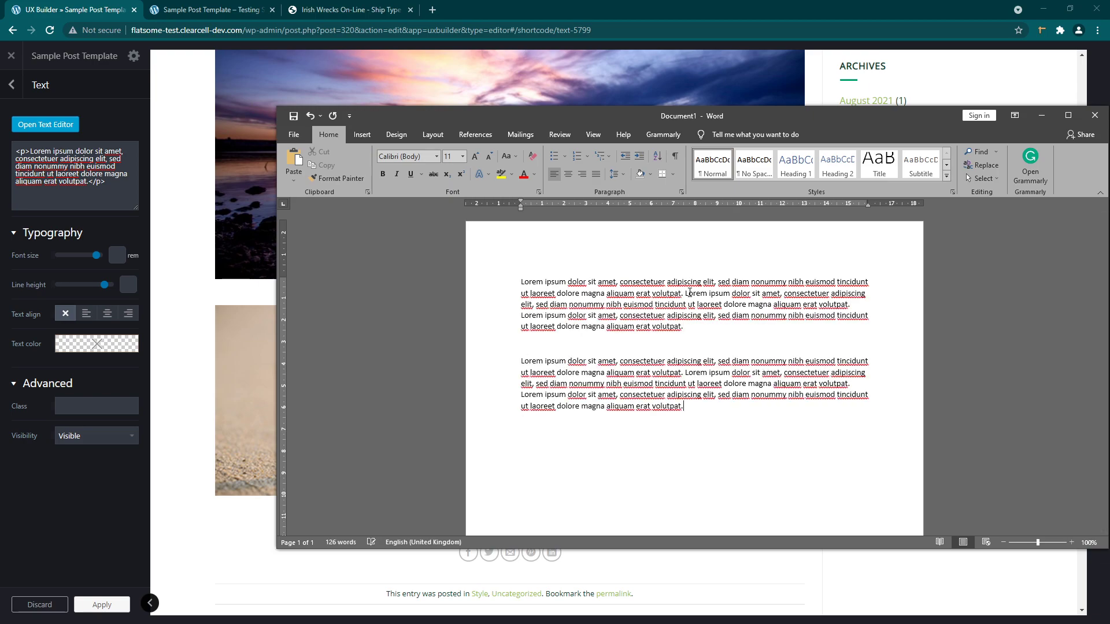
key(ctrl+v)
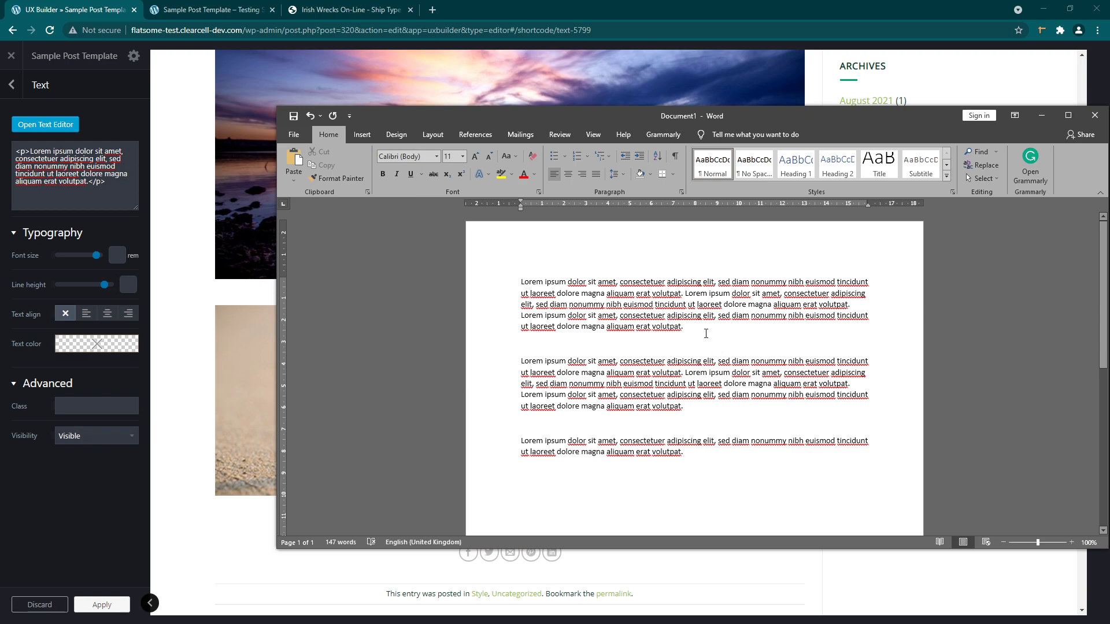
Copy the first paragraph in Word and replace the Text element's whole content with it in the UX Builder text editor.
drag(694, 329, 523, 281)
key(ctrl+c)
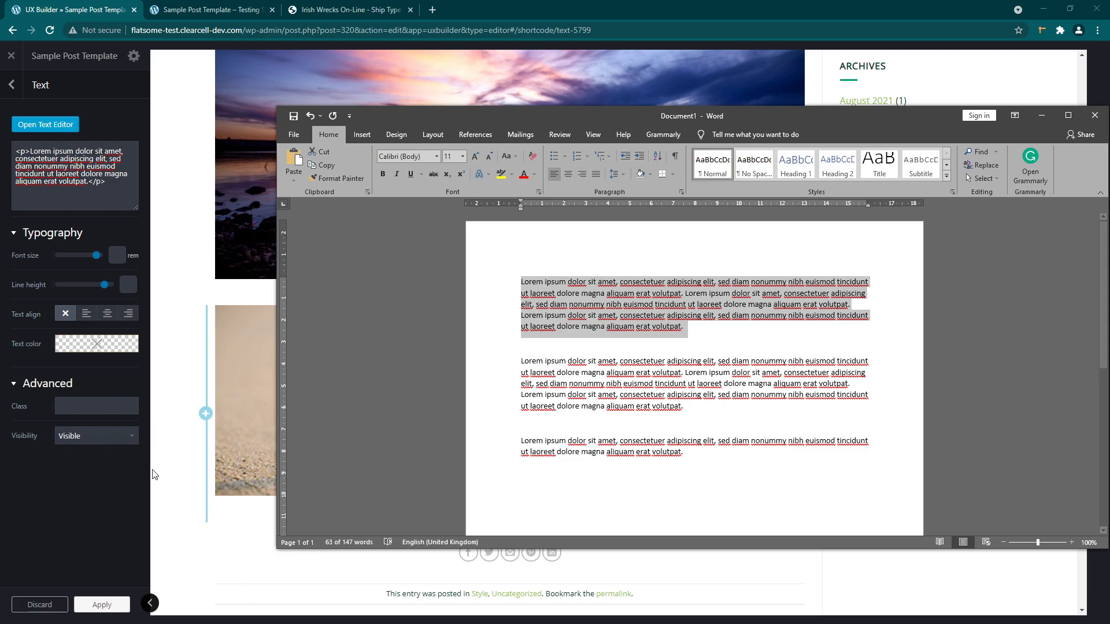
click(50, 126)
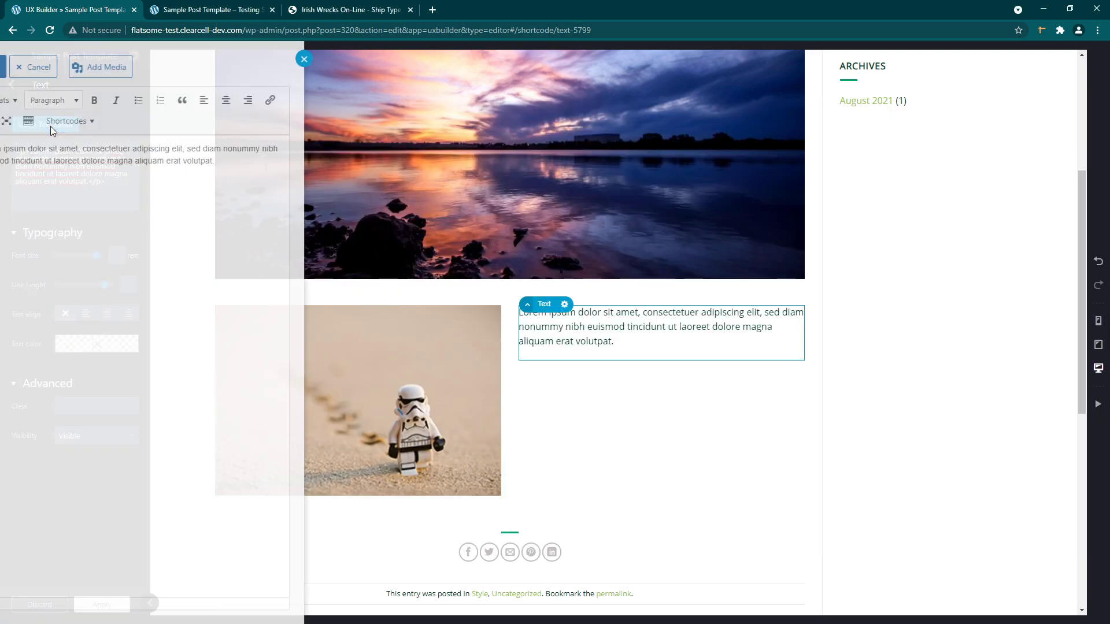
drag(274, 170, 21, 149)
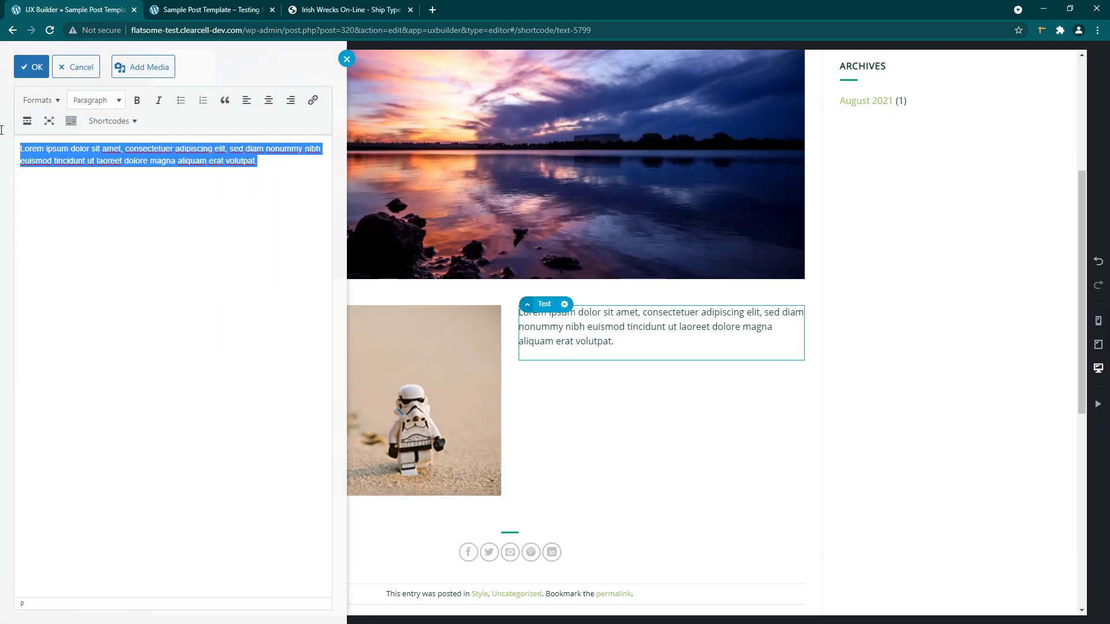
key(BackSpace)
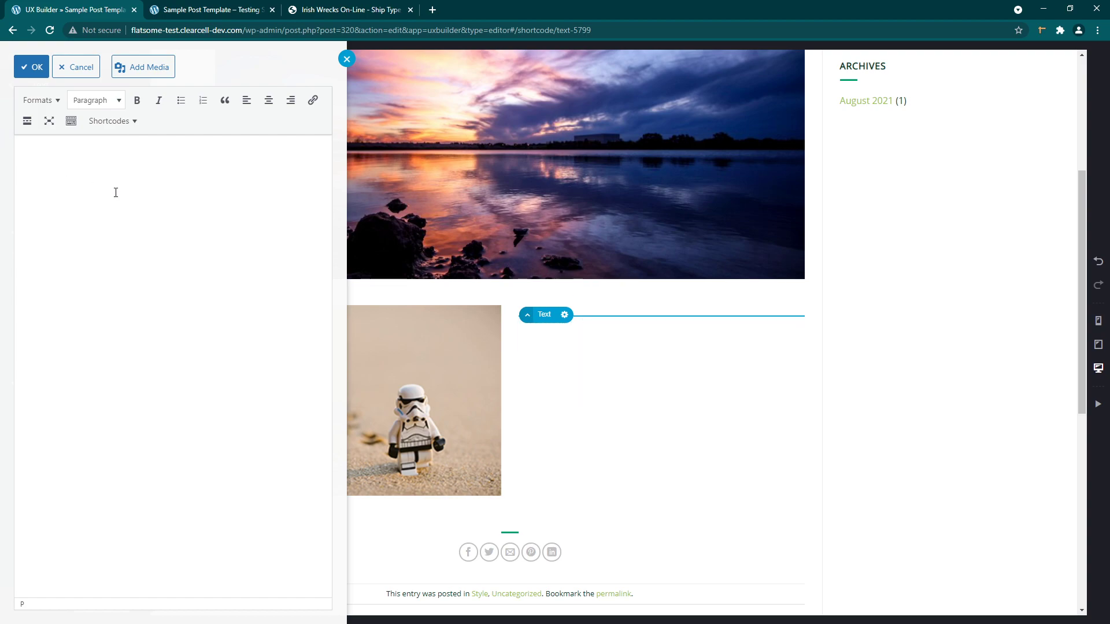
key(ctrl+v)
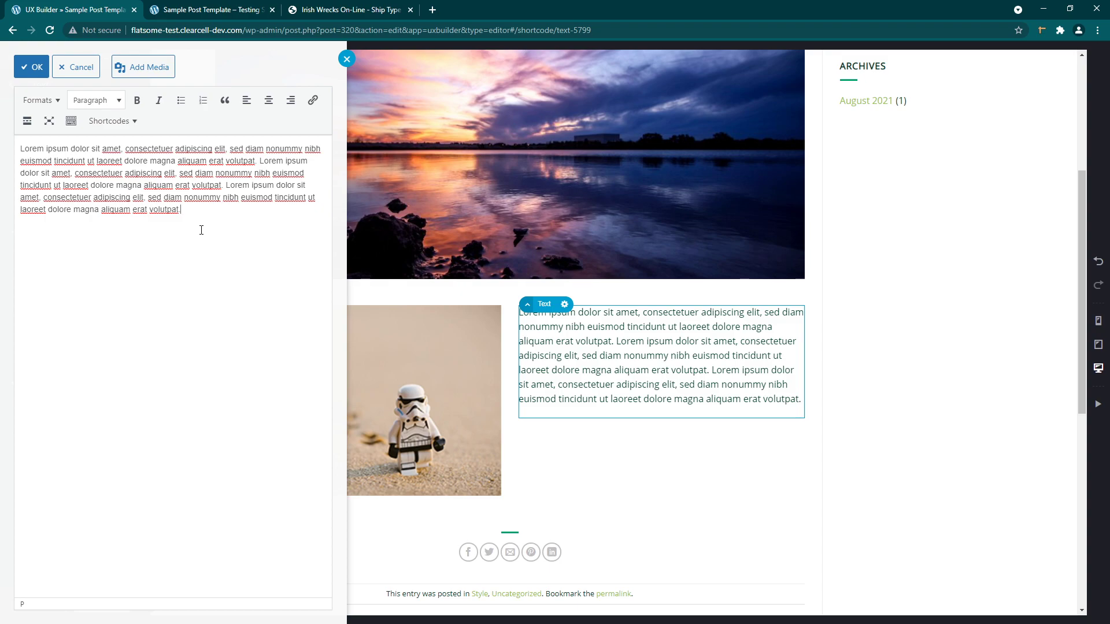
Paste the text again as a second paragraph, cut it off after its second "consectetuer adipiscing elit", and apply the Text element's changes.
key(Return)
key(ctrl+v)
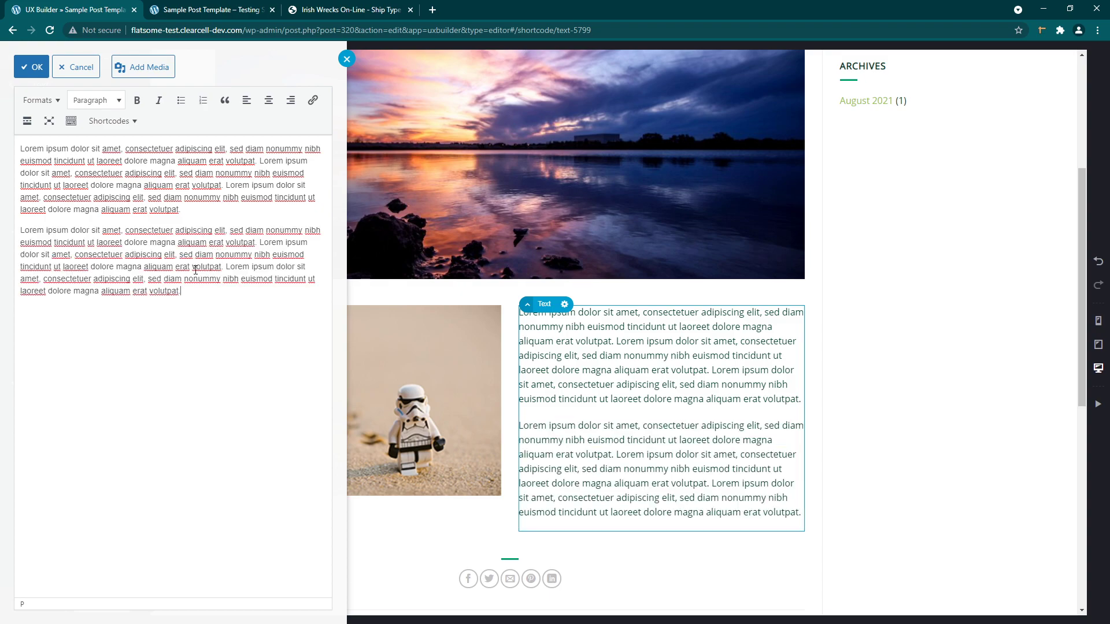
drag(184, 295, 176, 256)
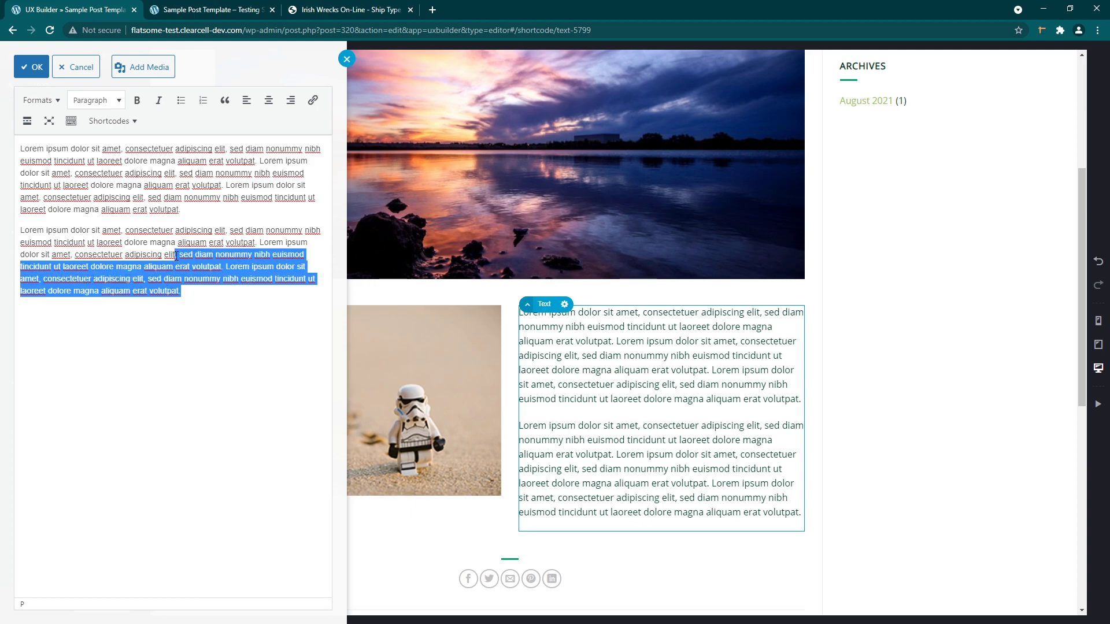
key(Delete)
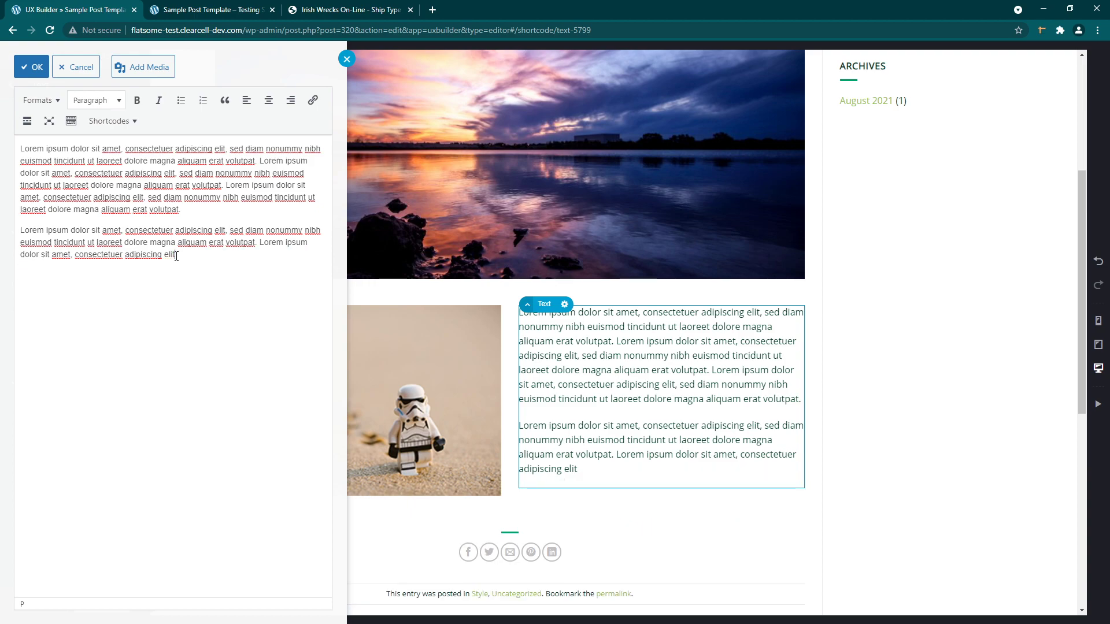
click(26, 68)
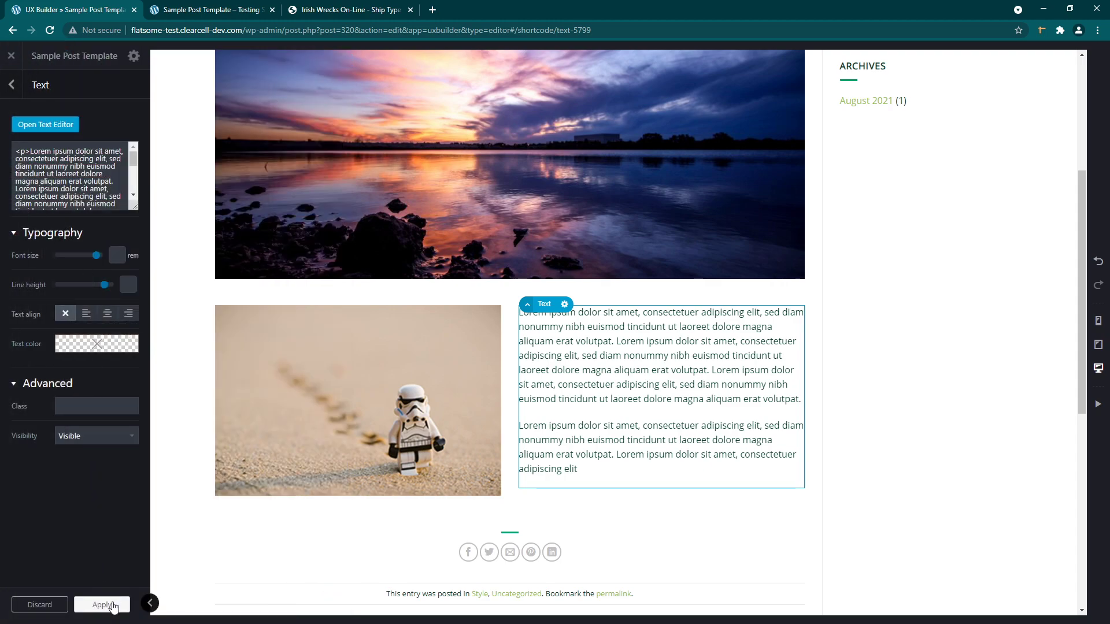
click(104, 605)
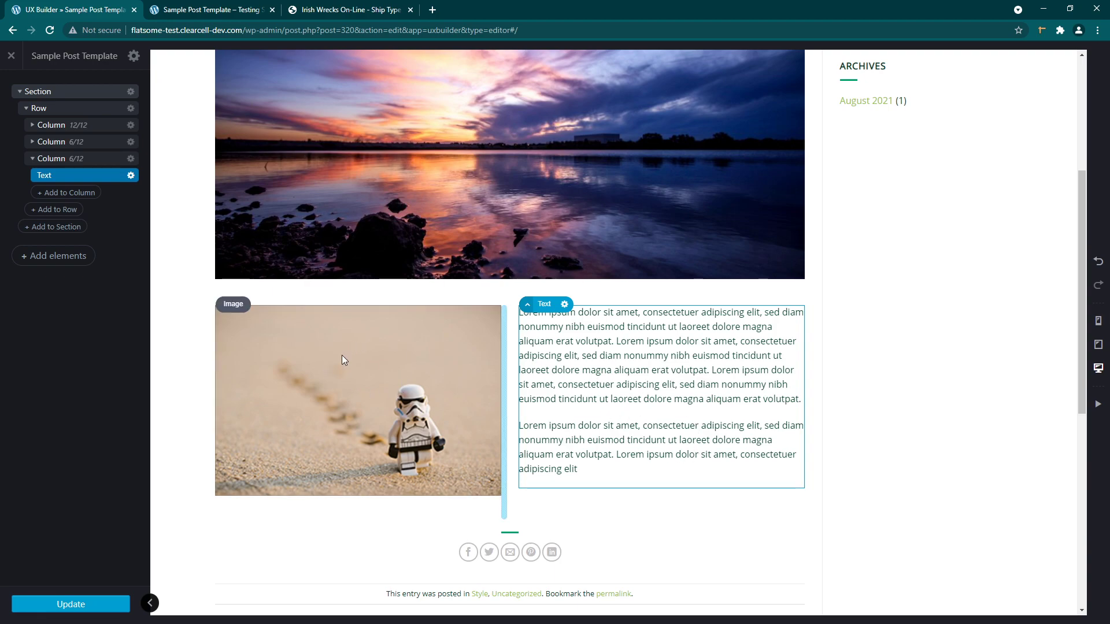
Duplicate the half-width text column in the row so that its copy falls beneath the stormtrooper image.
scroll(687, 367, down, 3)
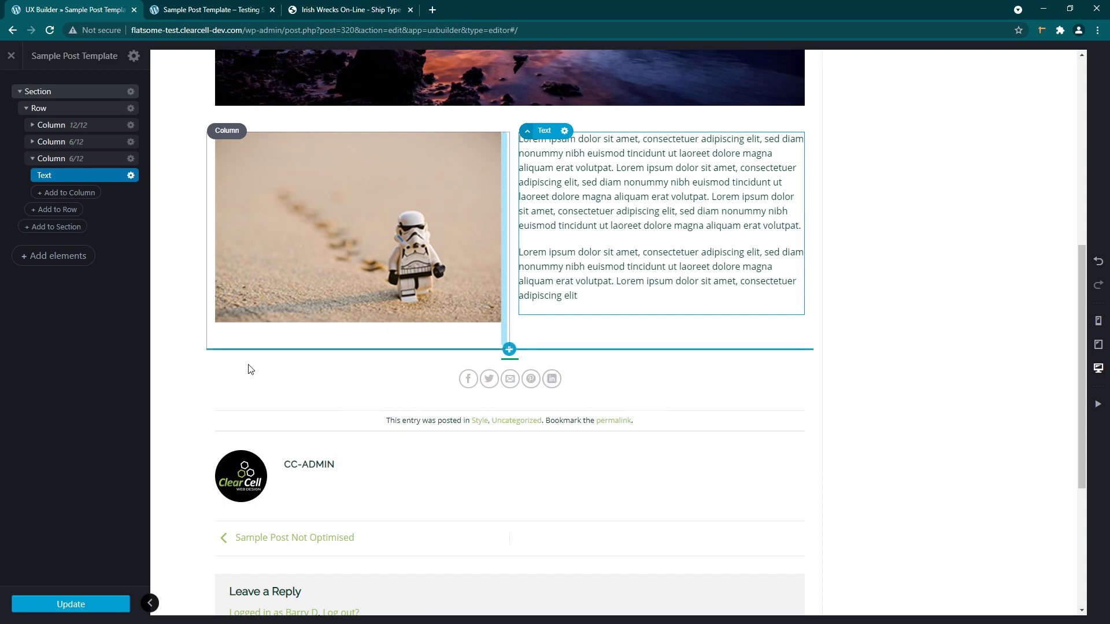
click(33, 159)
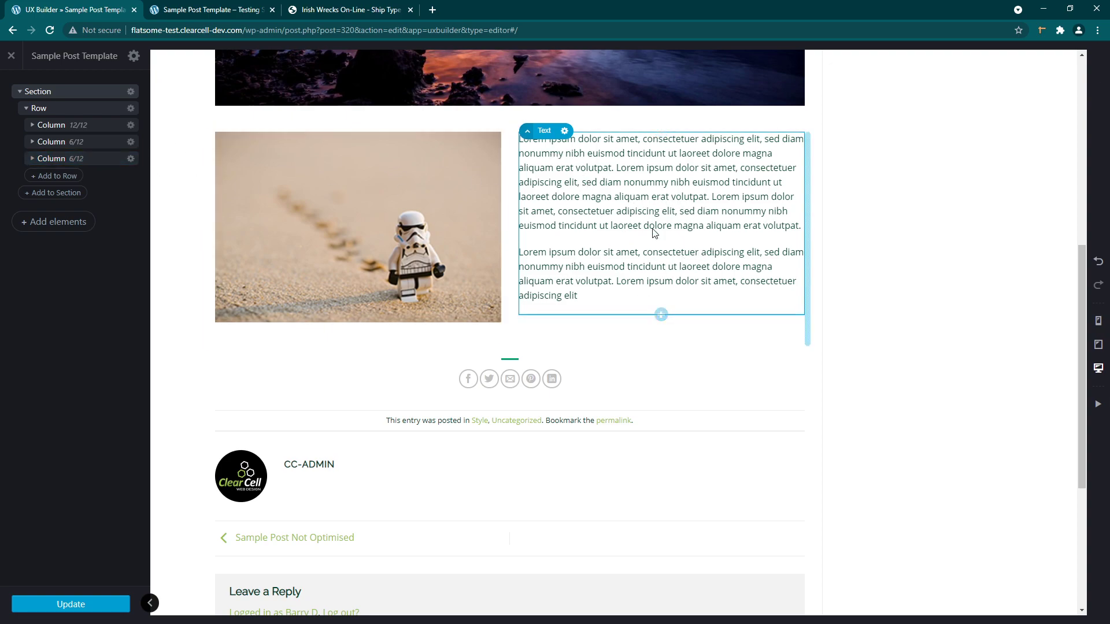
click(85, 165)
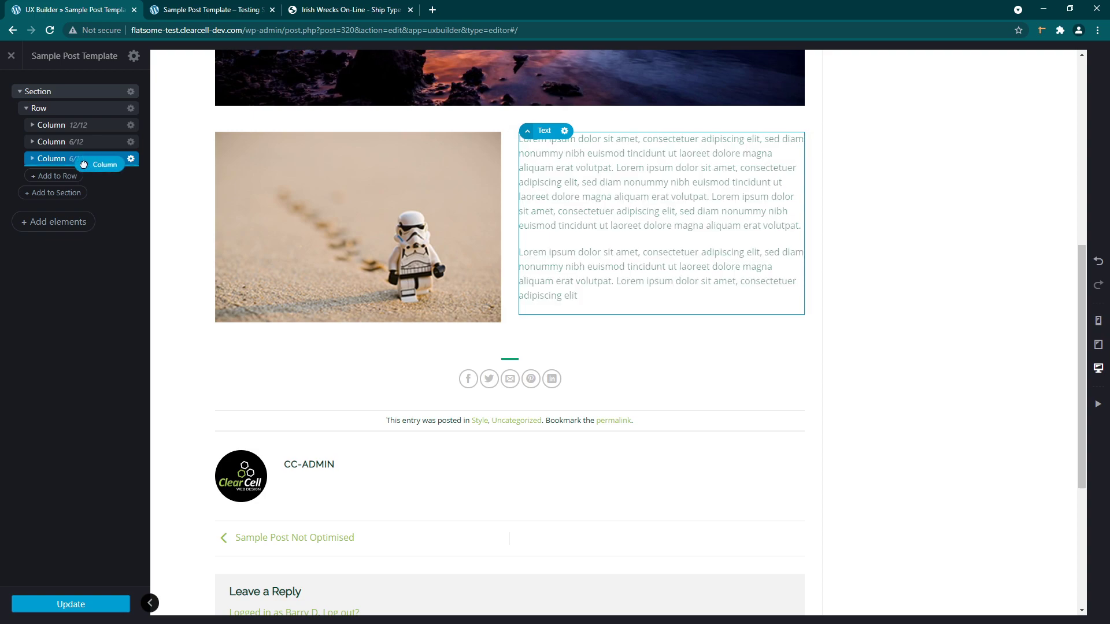
drag(84, 165, 84, 166)
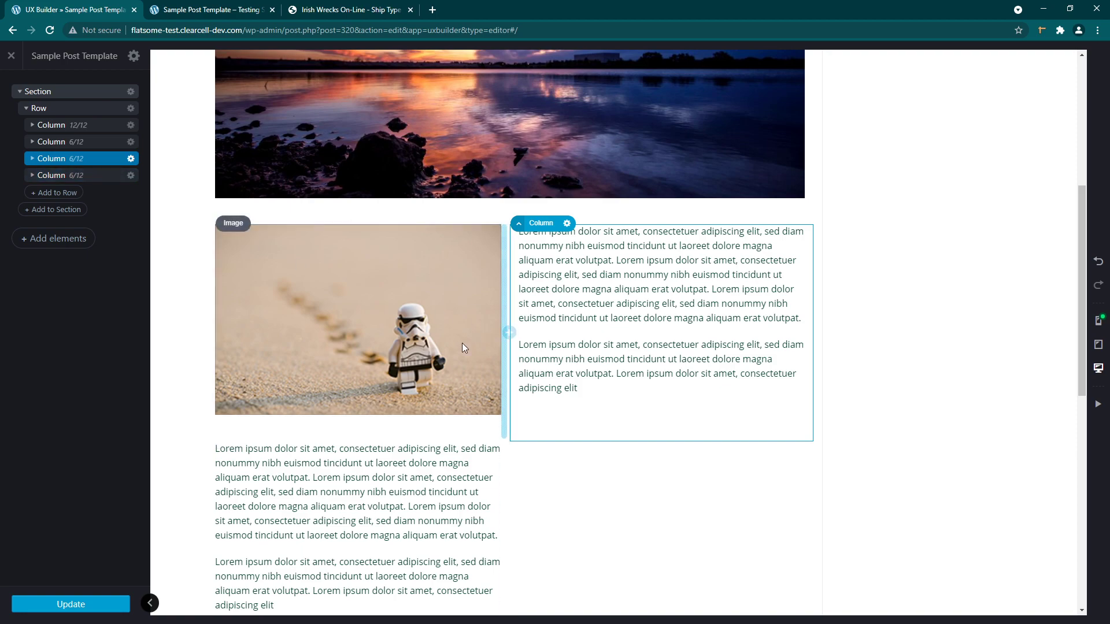
scroll(365, 500, down, 2)
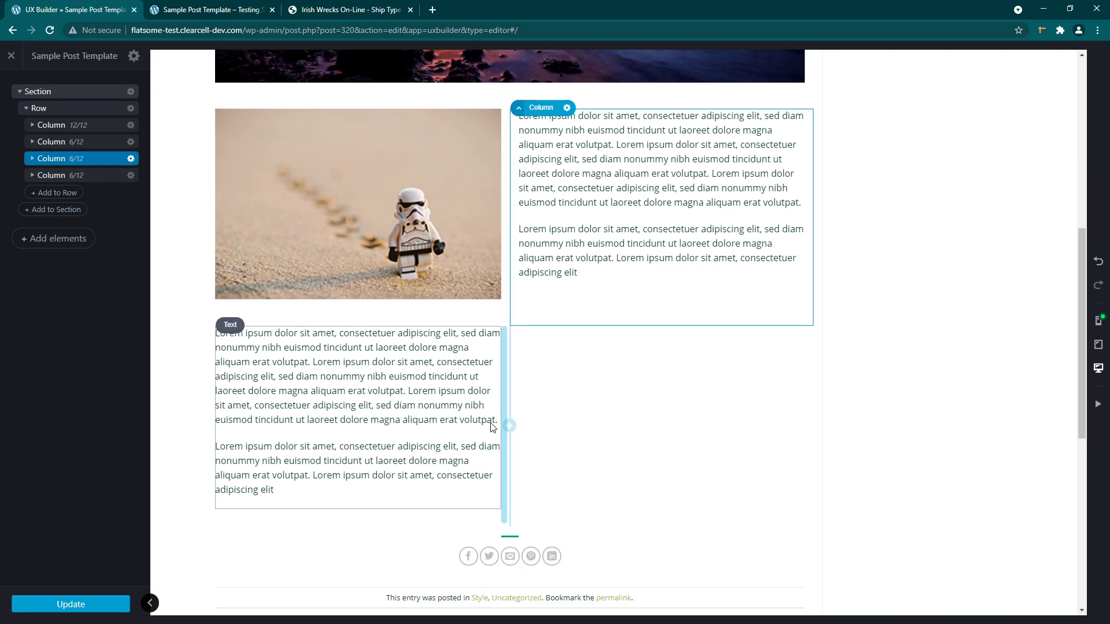
Duplicate the stormtrooper image column and place the copy as the row's last column, beside the lower text.
click(69, 144)
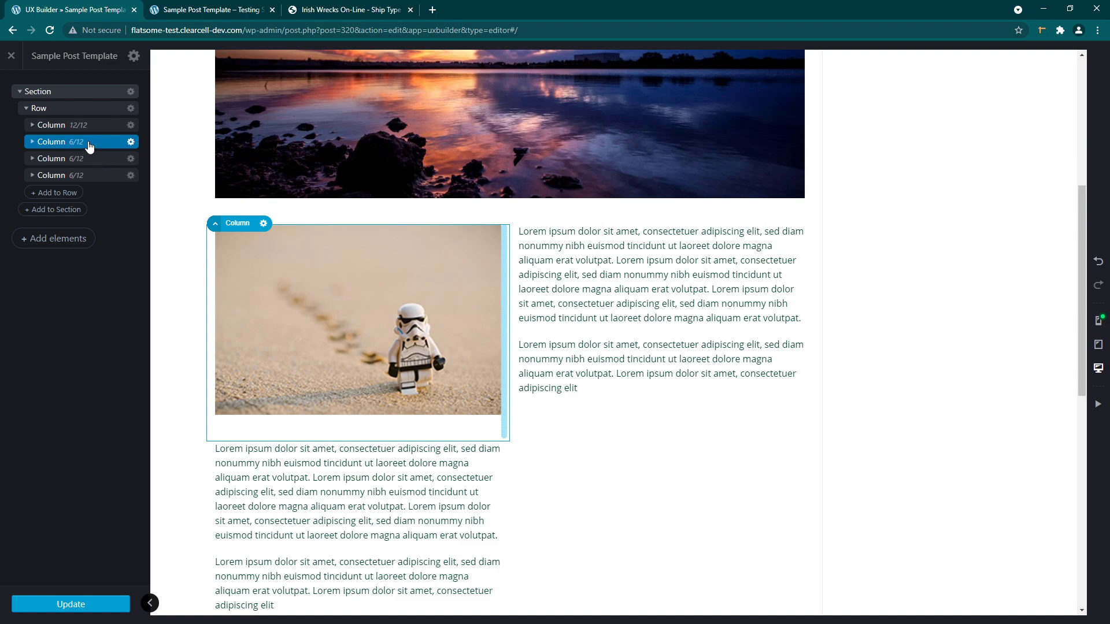
drag(90, 149, 92, 187)
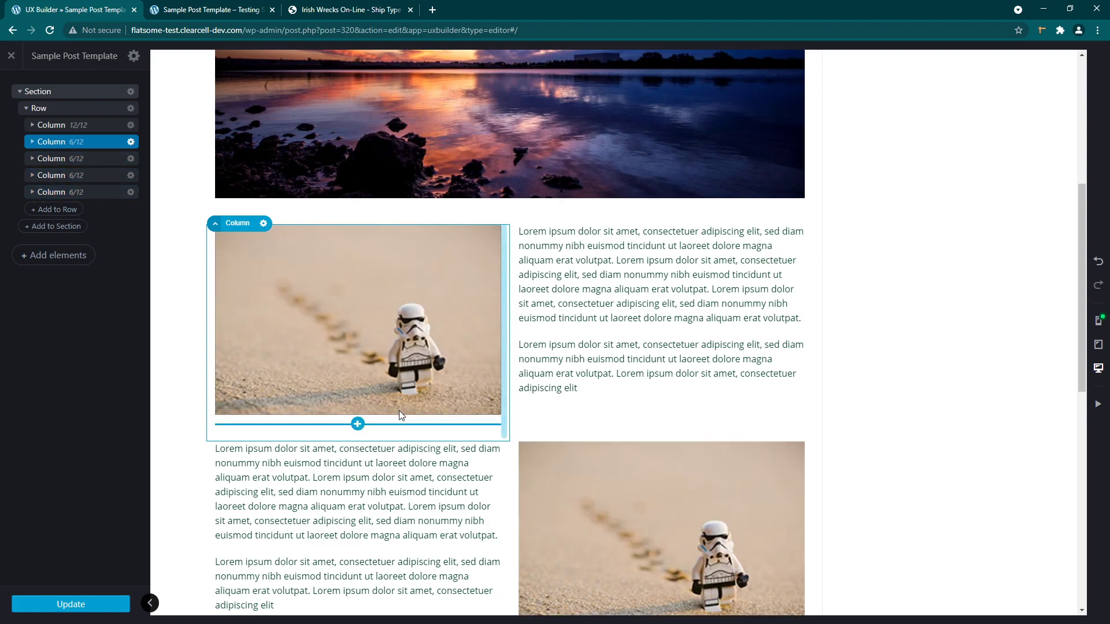
scroll(403, 407, down, 2)
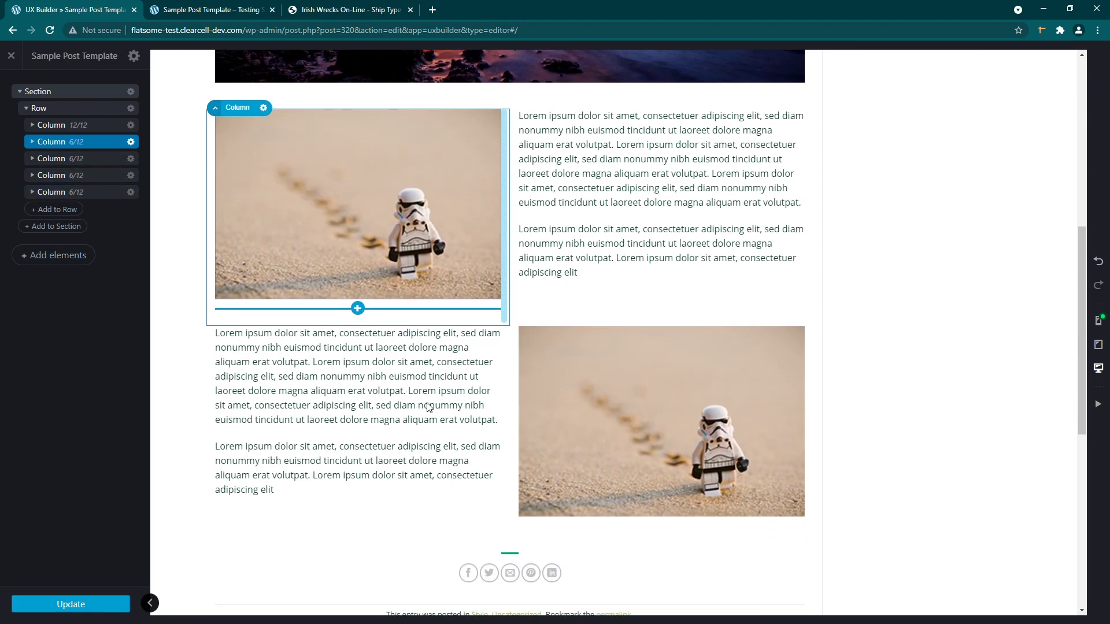
In the lower text column, delete everything after "euismod tincidunt ut l" in the first paragraph and paste the copied lorem ipsum as a second paragraph.
double_click(358, 419)
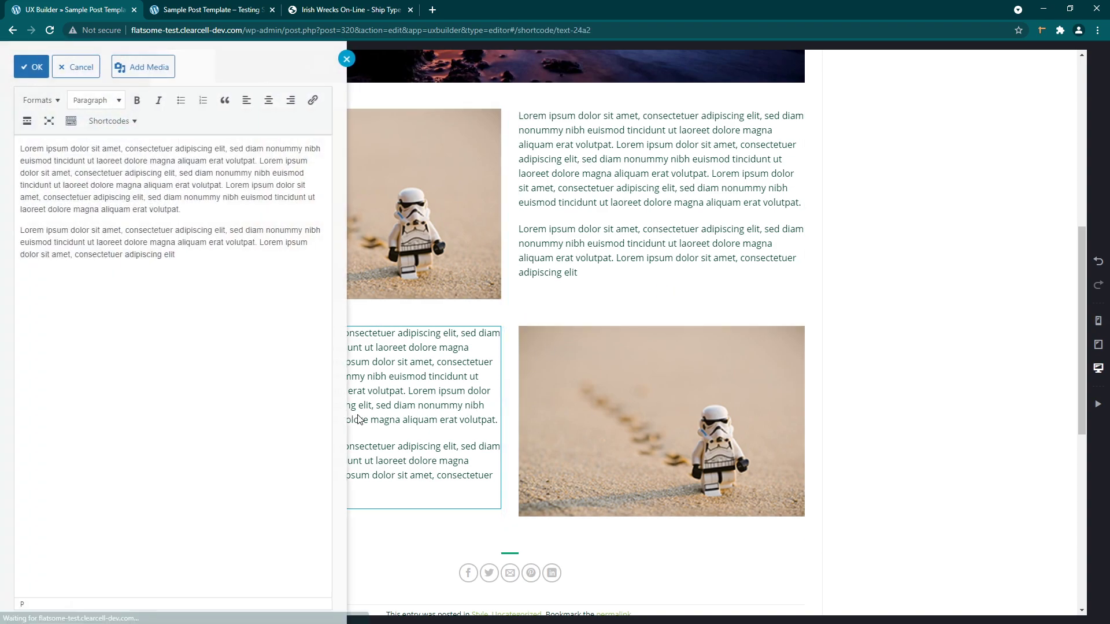
drag(228, 293, 66, 184)
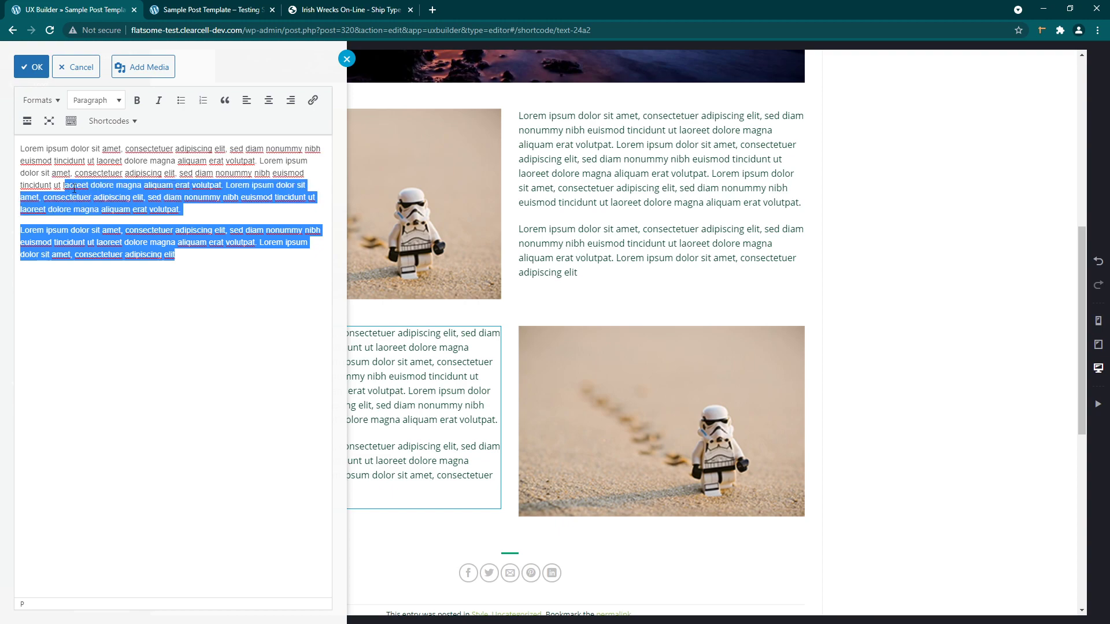
key(BackSpace)
key(Return)
key(ctrl+v)
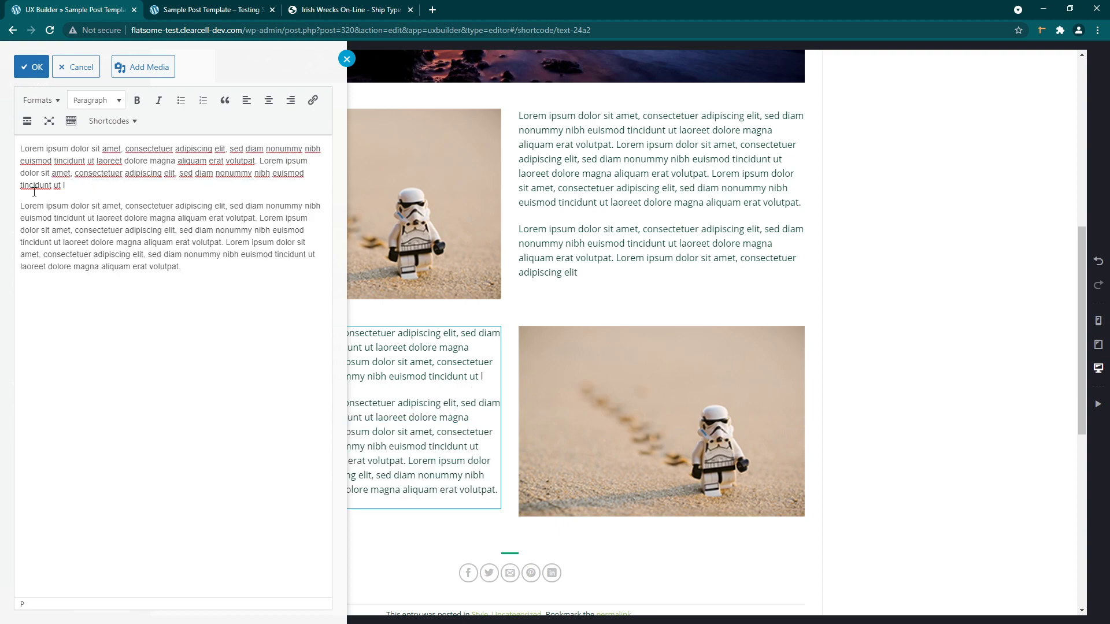
click(31, 67)
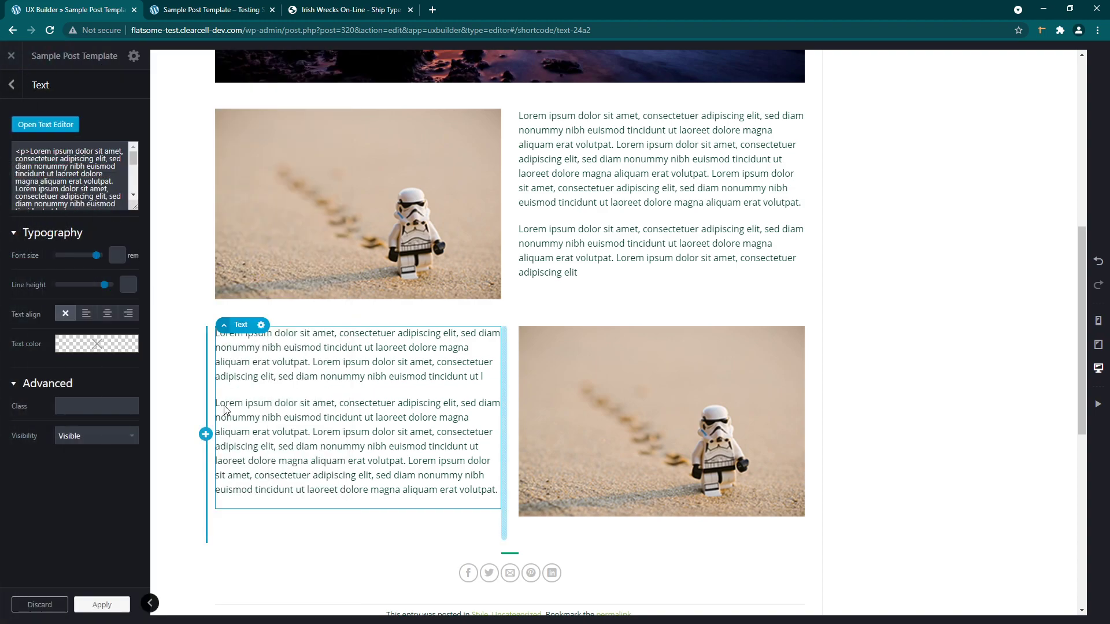
Replace the duplicated stormtrooper image beside the lower text with sun-set.jpg from the media library.
click(634, 426)
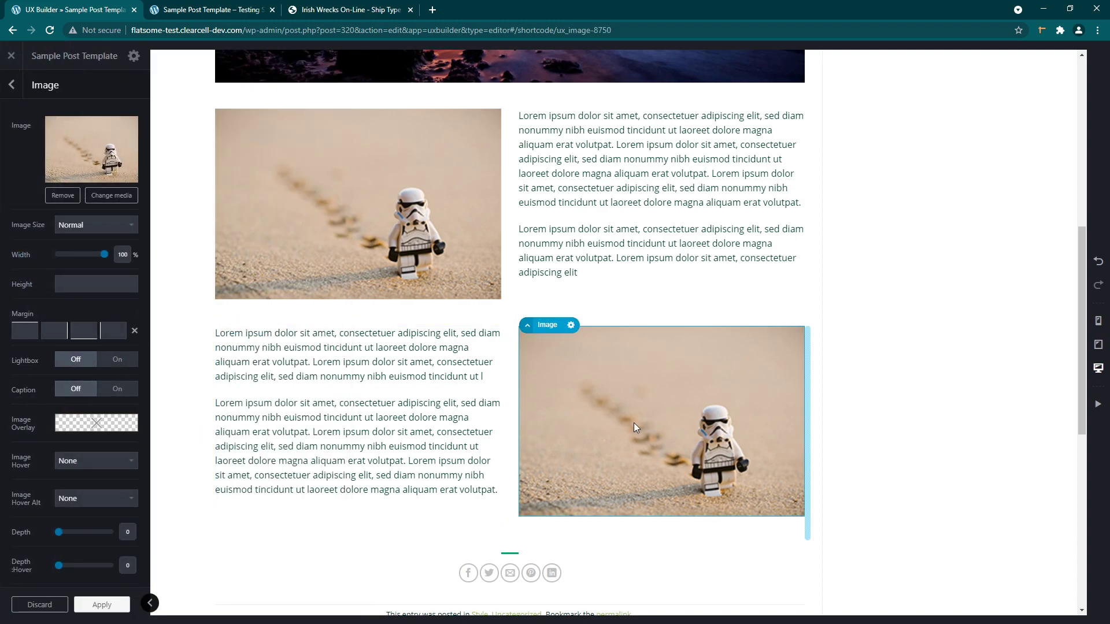
click(110, 198)
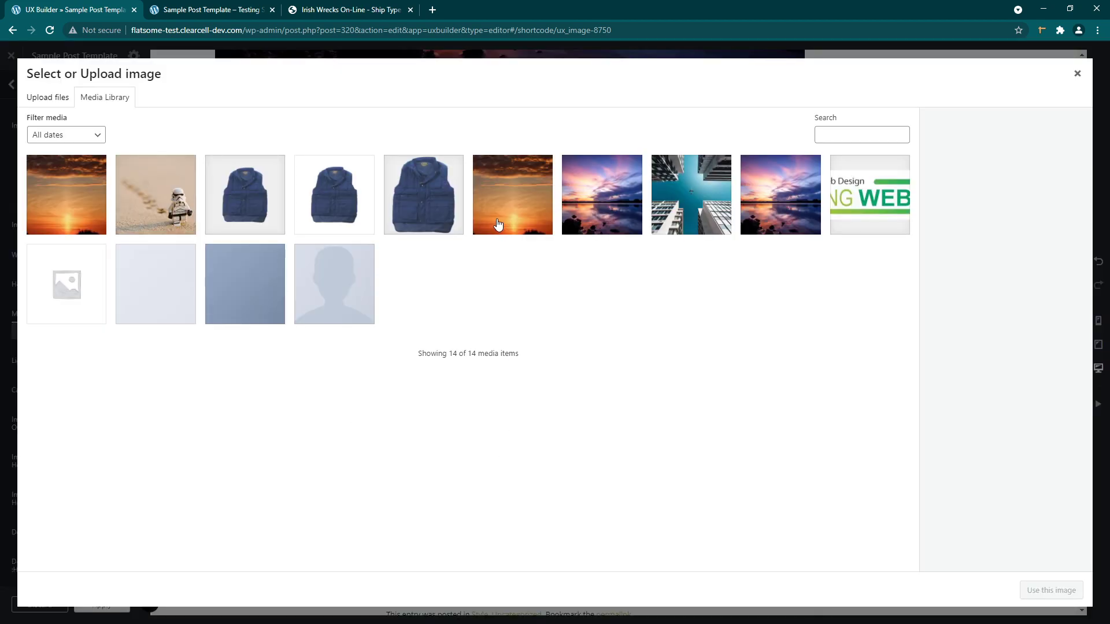
click(498, 225)
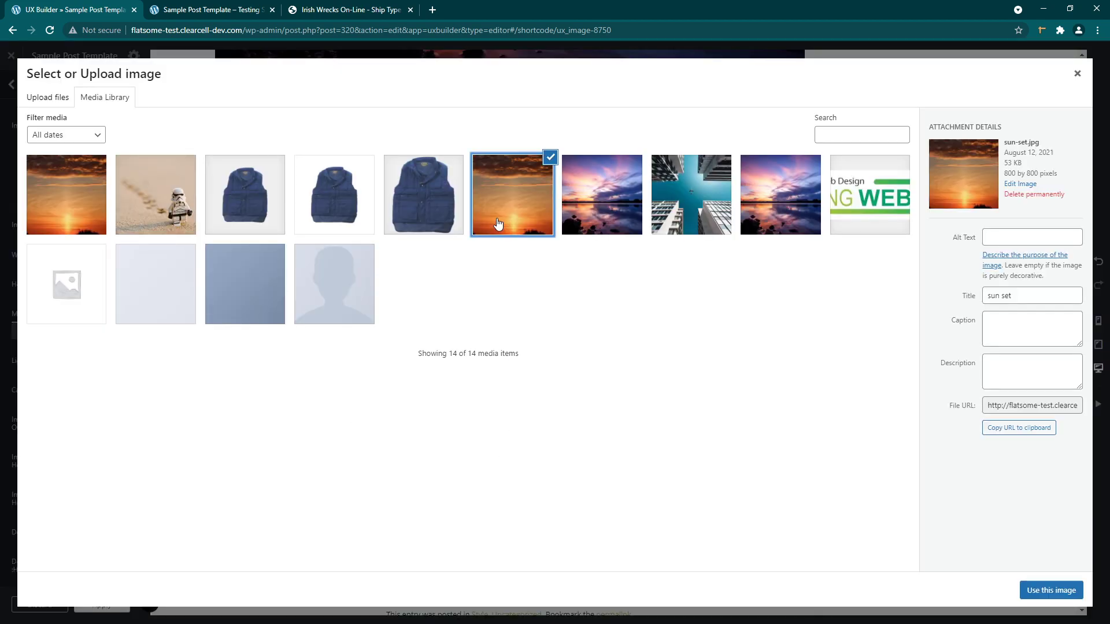
click(1050, 590)
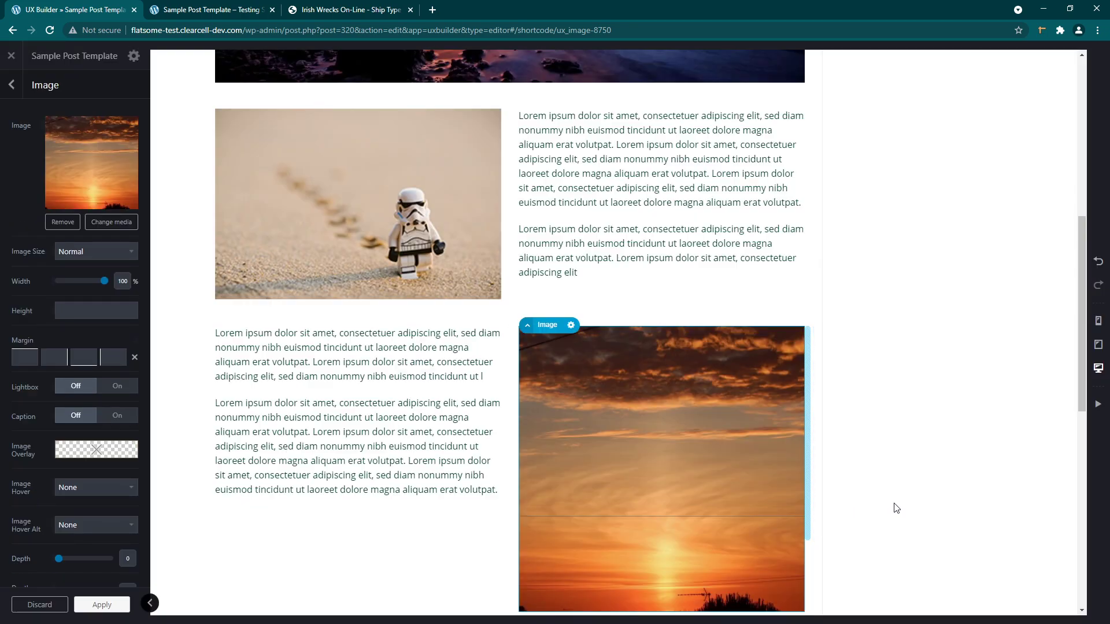
scroll(751, 473, down, 2)
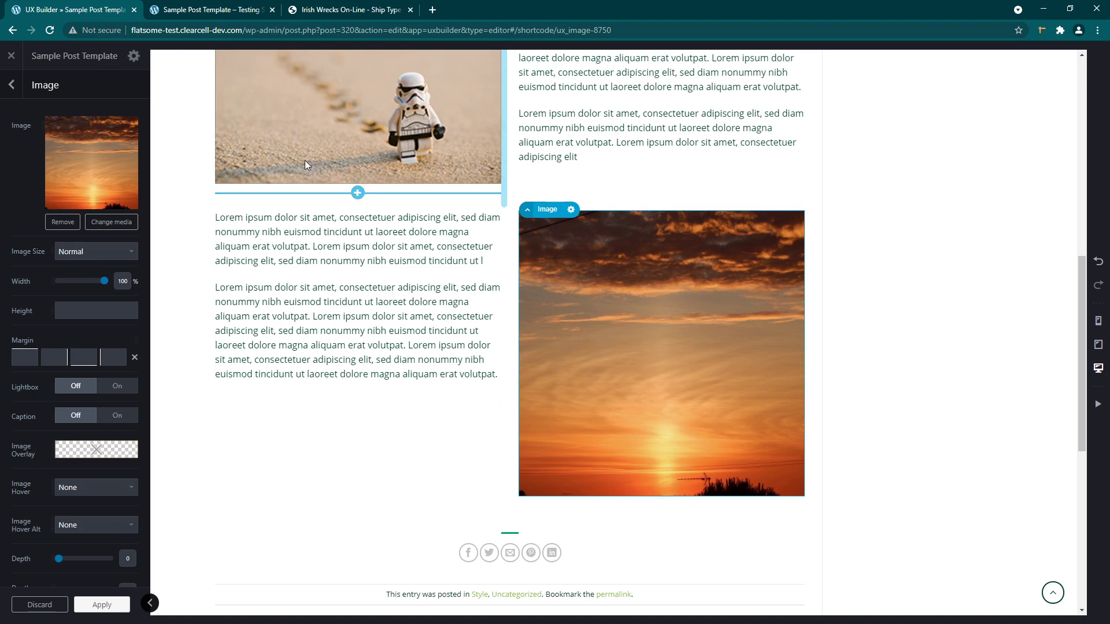
scroll(305, 165, up, 2)
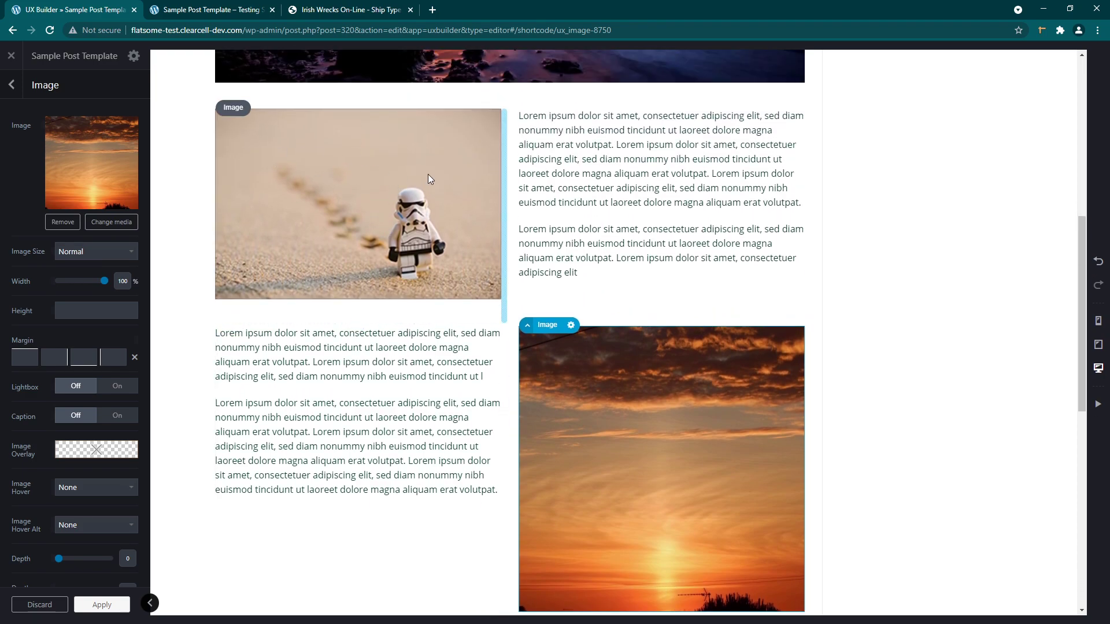
scroll(684, 387, down, 2)
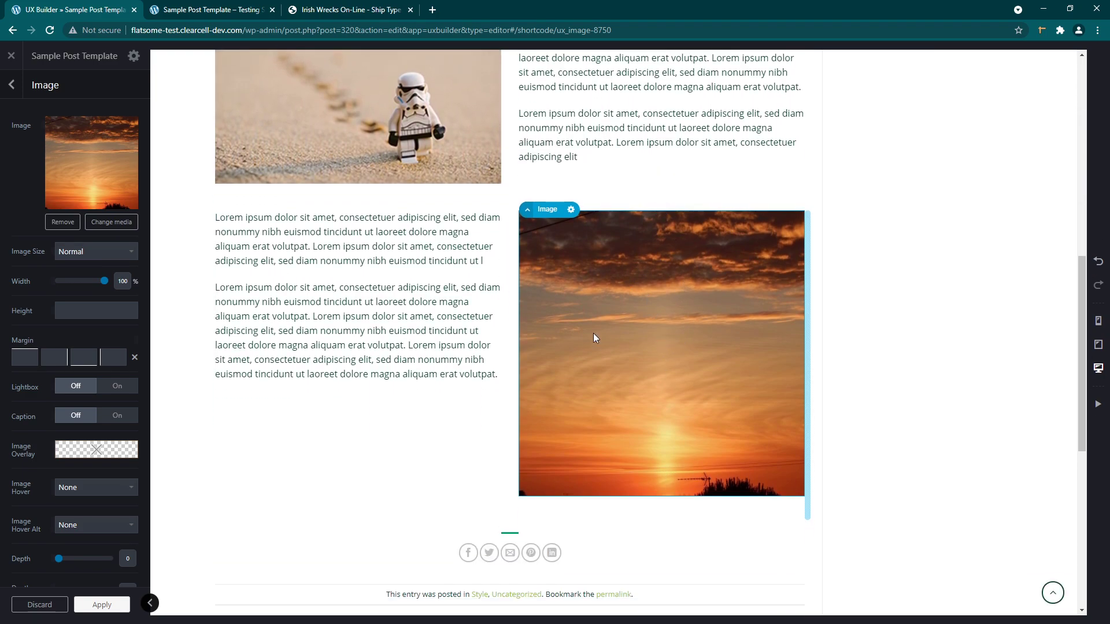
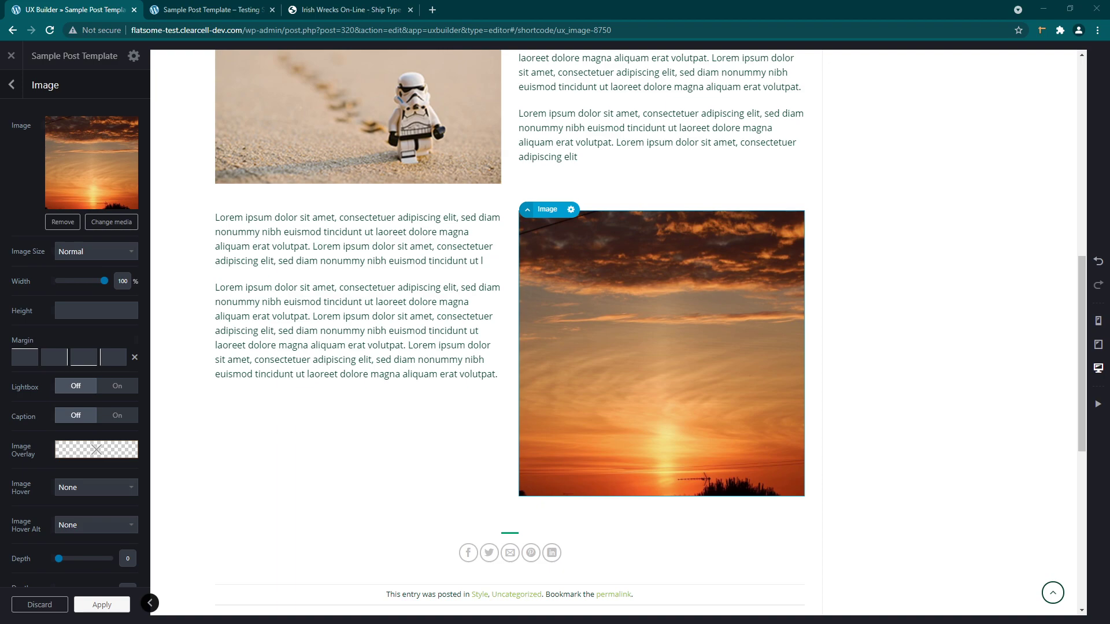
Try the 1:1 and 2:1 height ratios on the sunset image.
scroll(478, 410, up, 3)
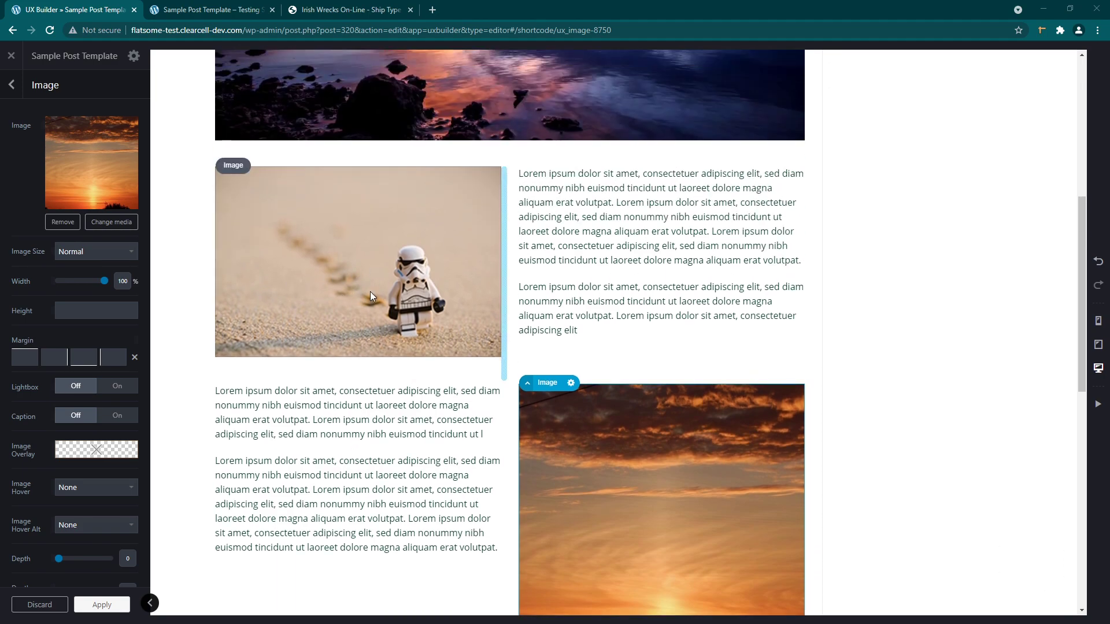
scroll(665, 428, down, 3)
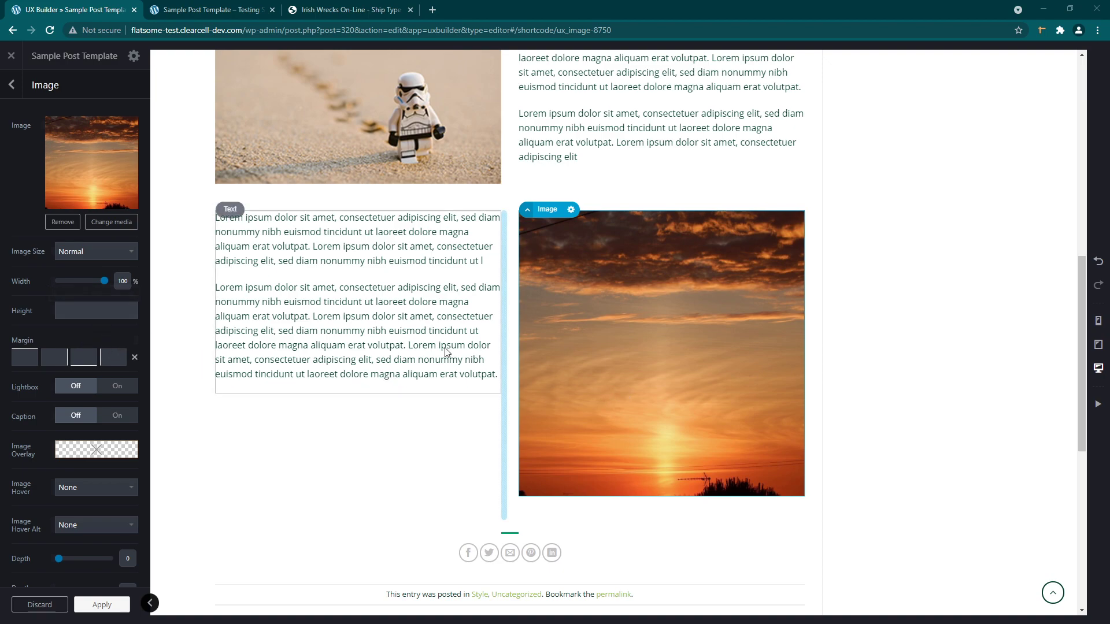
mouse_move(96, 313)
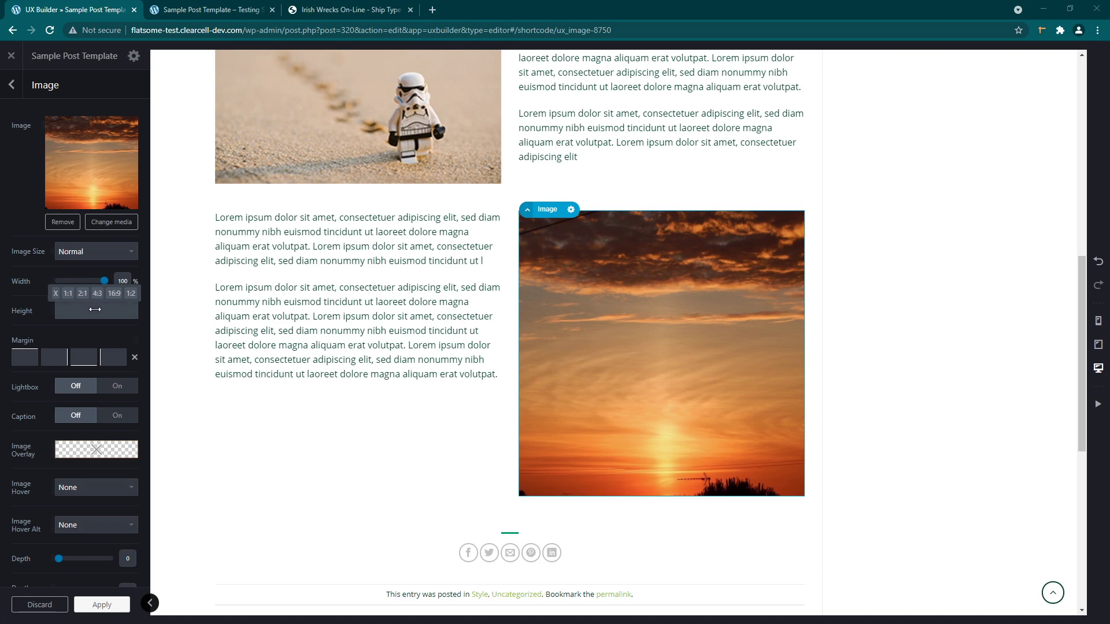
click(68, 296)
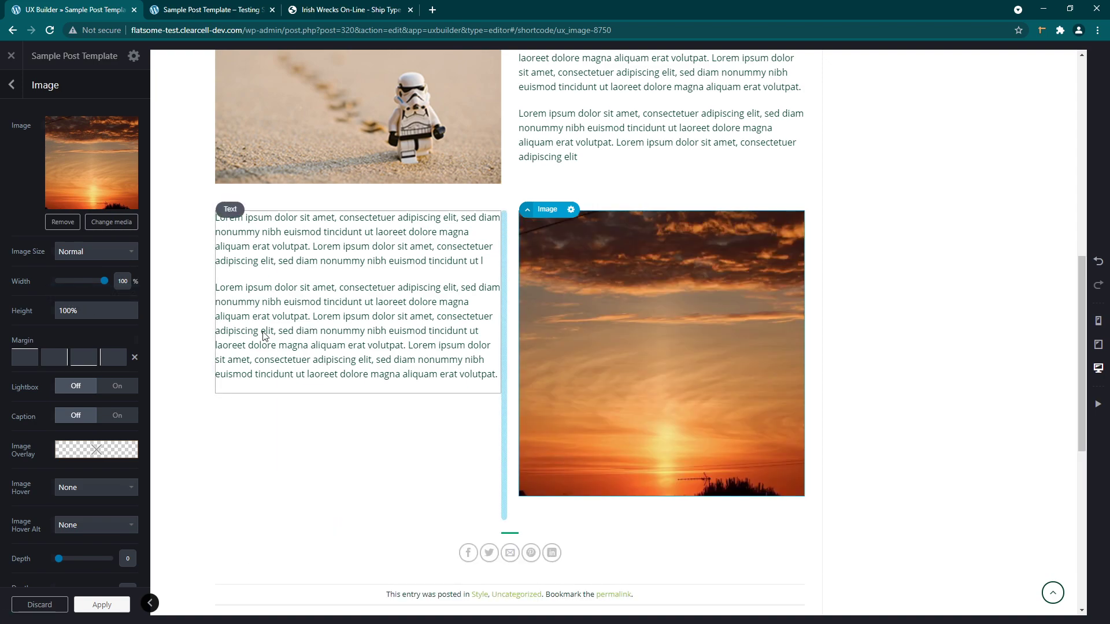
click(83, 294)
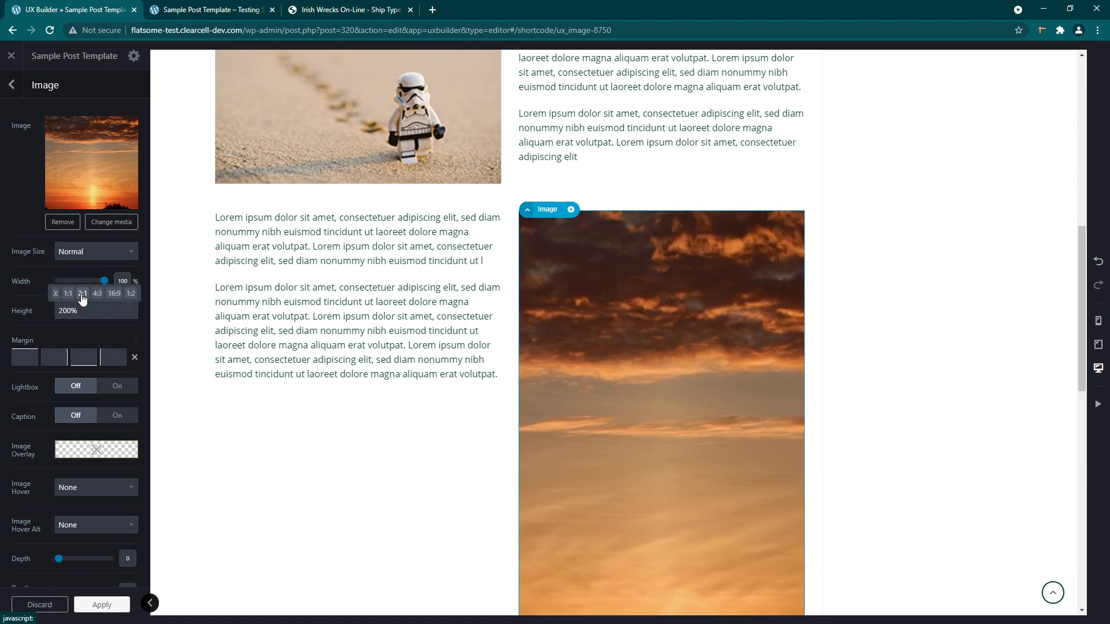
scroll(624, 376, down, 4)
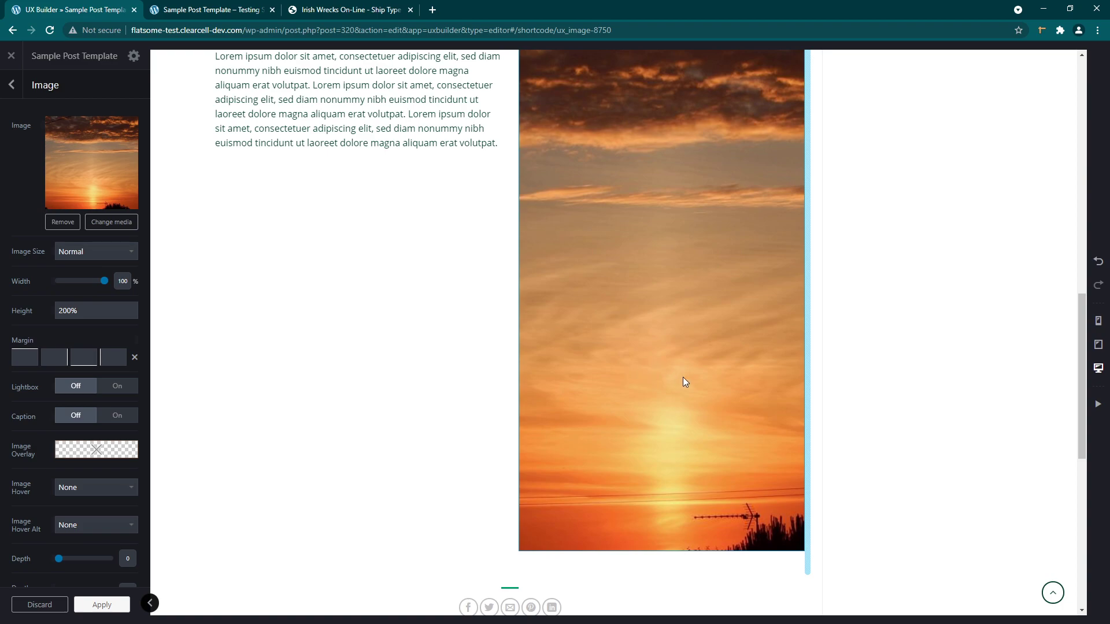
Try the 4:3 and 16:9 height ratios on the sunset image and clear its height setting.
mouse_move(101, 321)
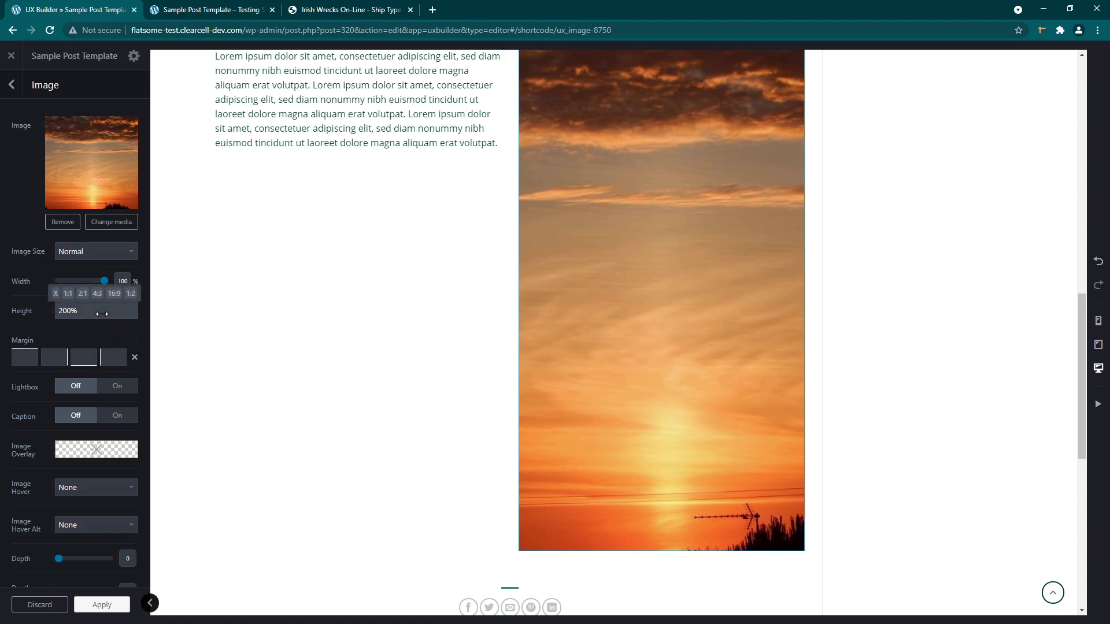
click(97, 294)
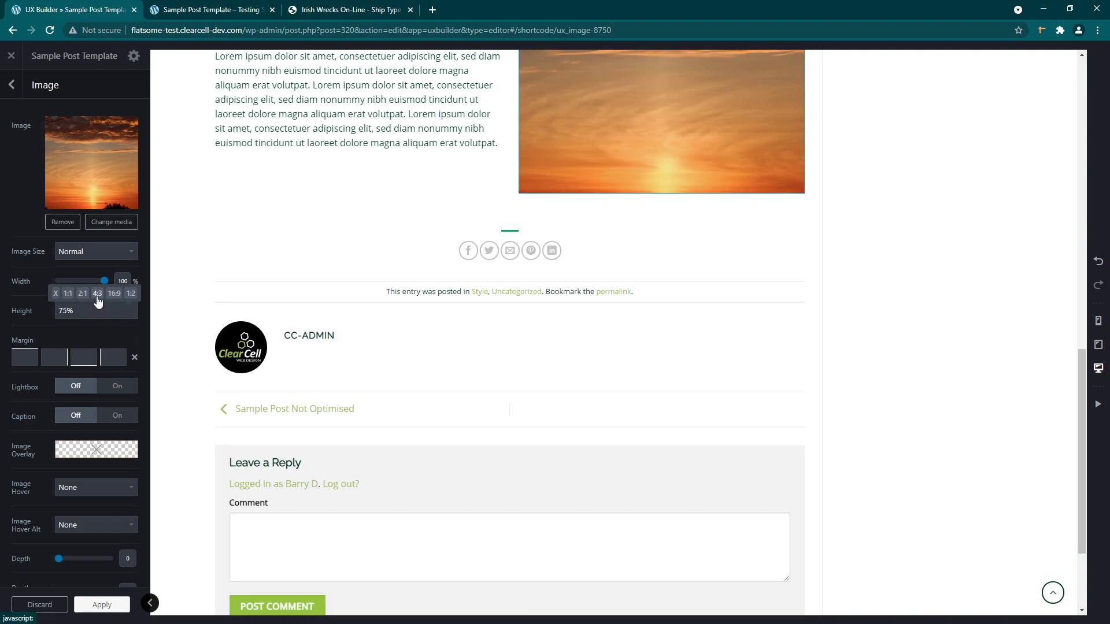
scroll(510, 317, up, 3)
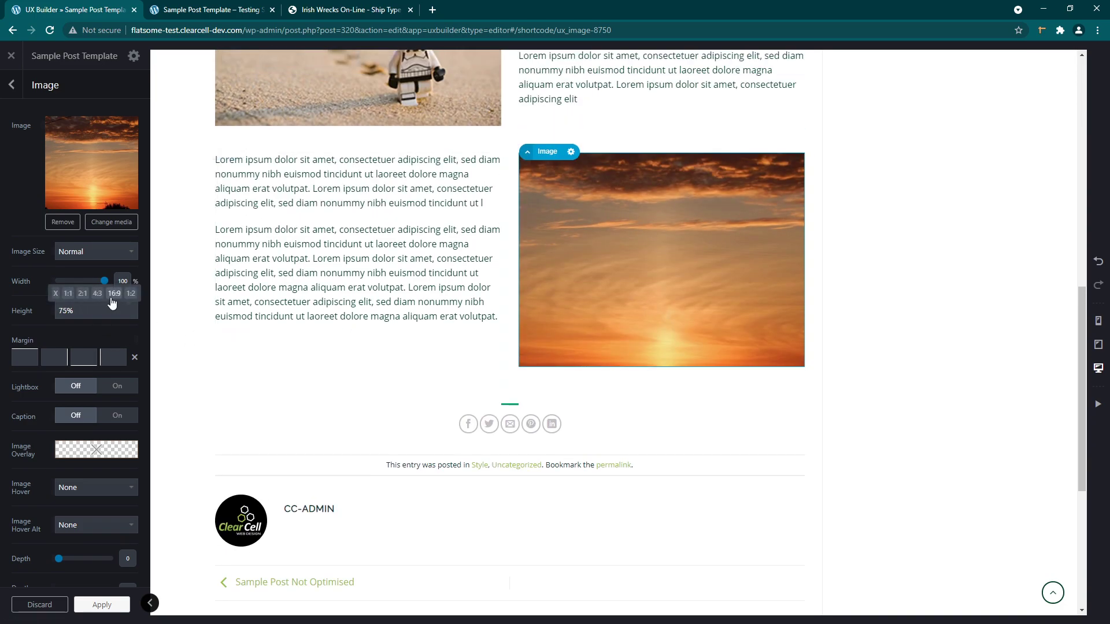
click(115, 293)
scroll(359, 278, up, 2)
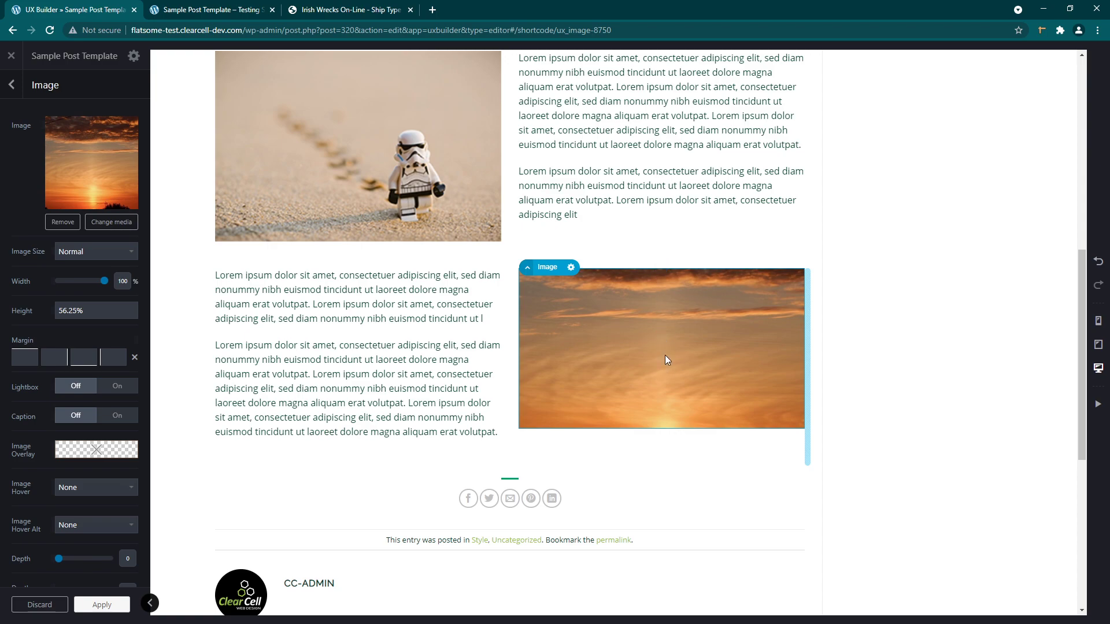
mouse_move(100, 316)
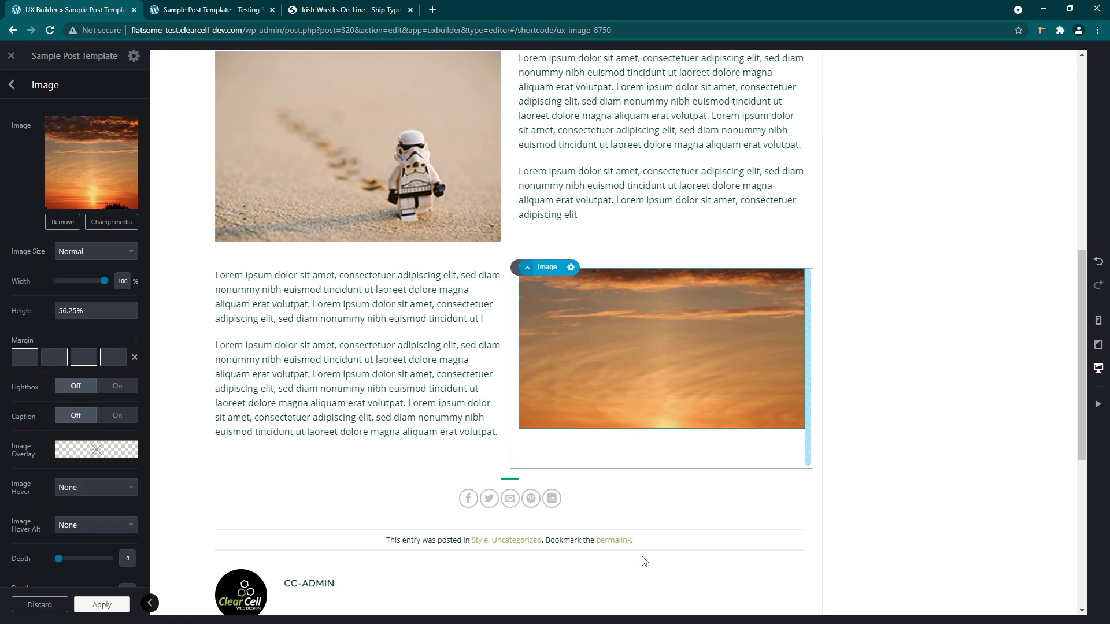
mouse_move(92, 307)
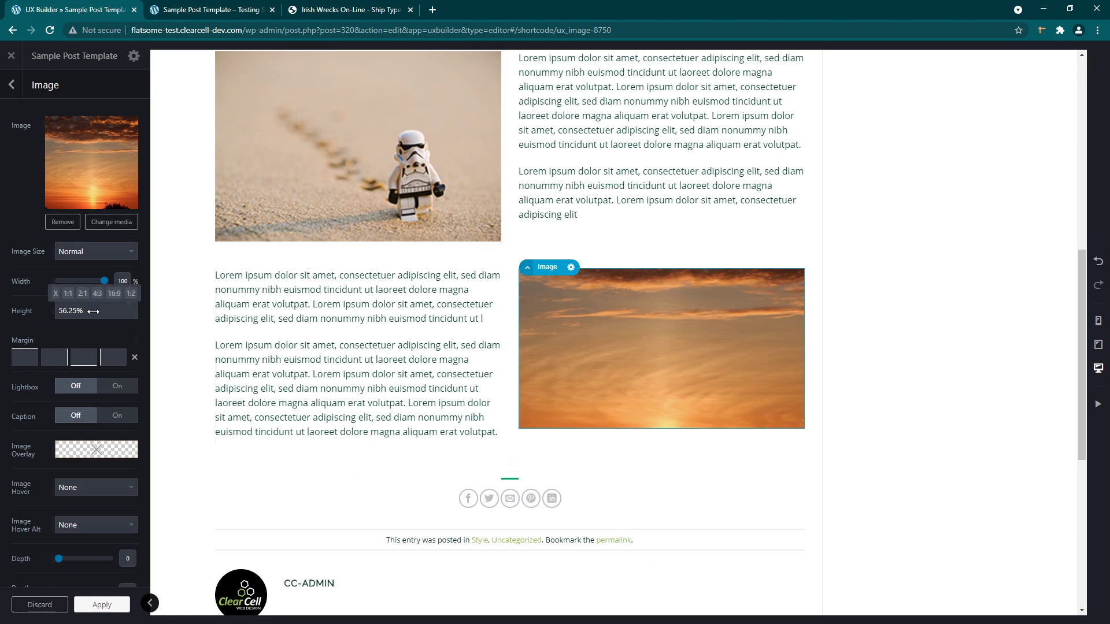
click(56, 294)
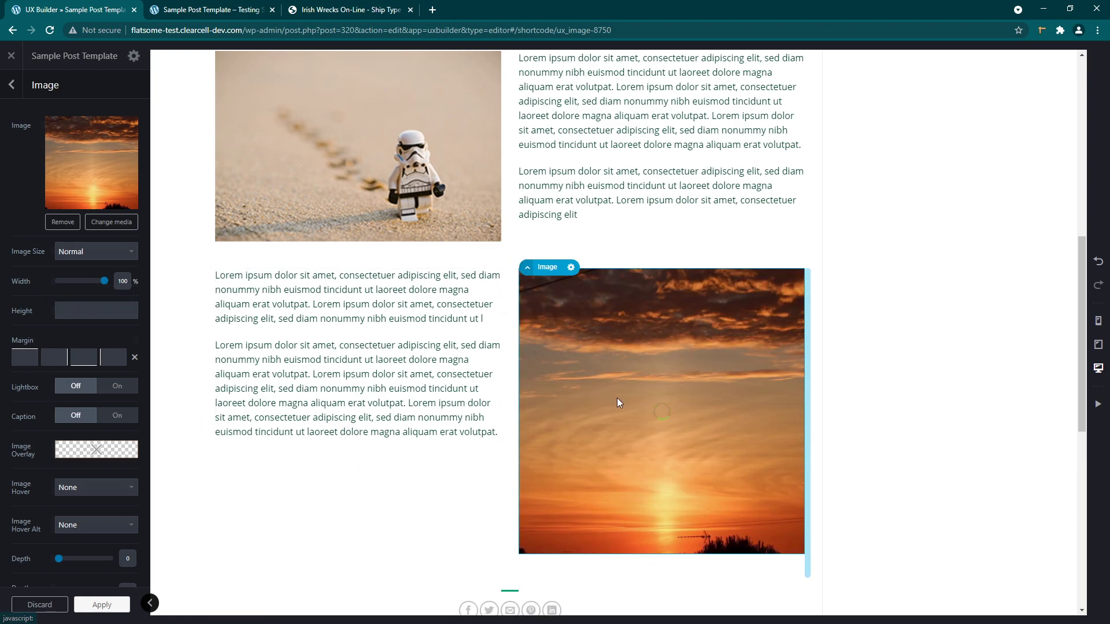
Reduce the sunset image's width to 60% and return to the page's element list.
scroll(590, 404, down, 1)
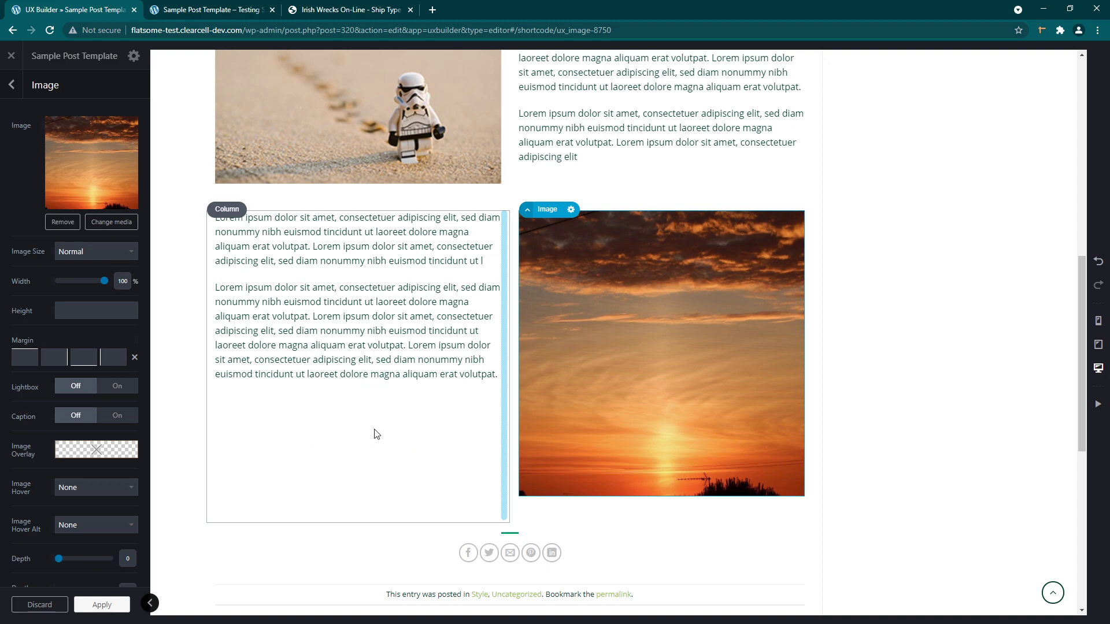
scroll(376, 435, down, 2)
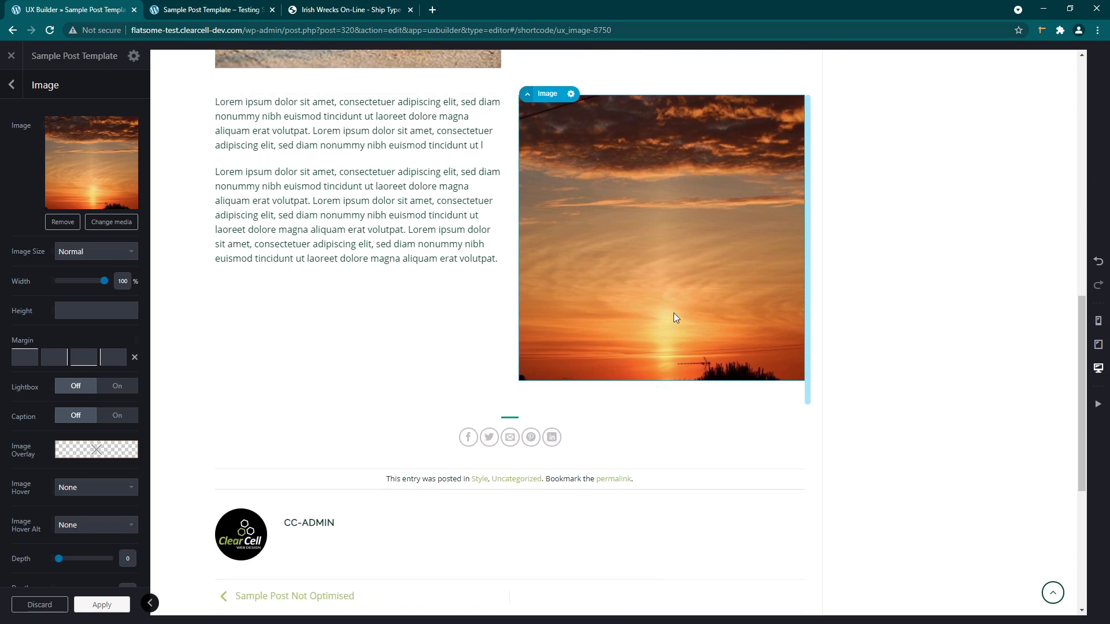
scroll(649, 293, up, 1)
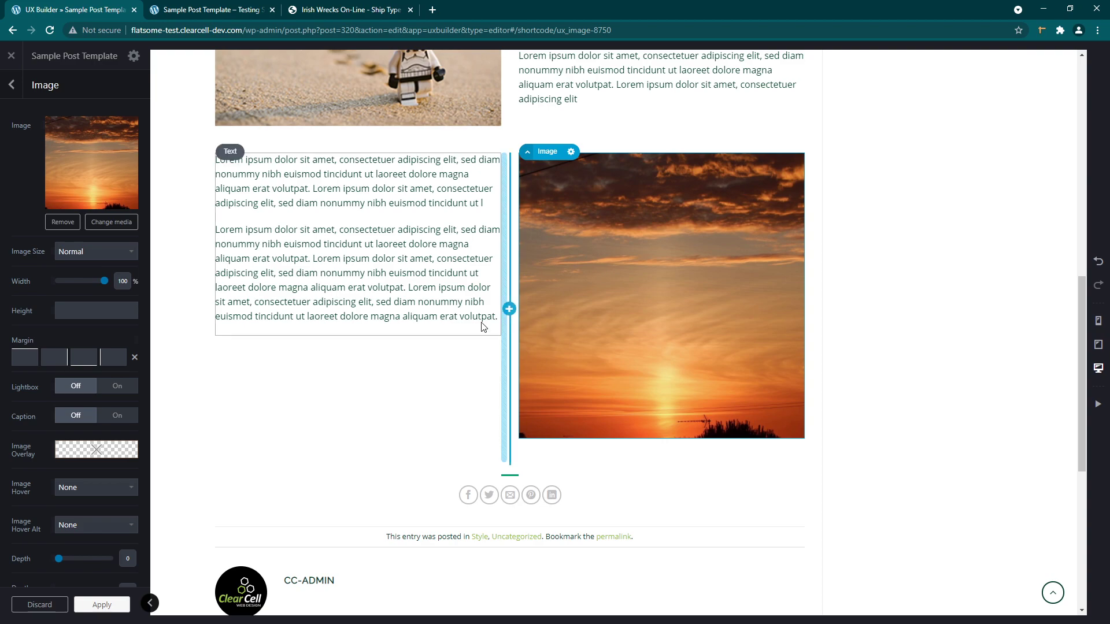
mouse_move(111, 299)
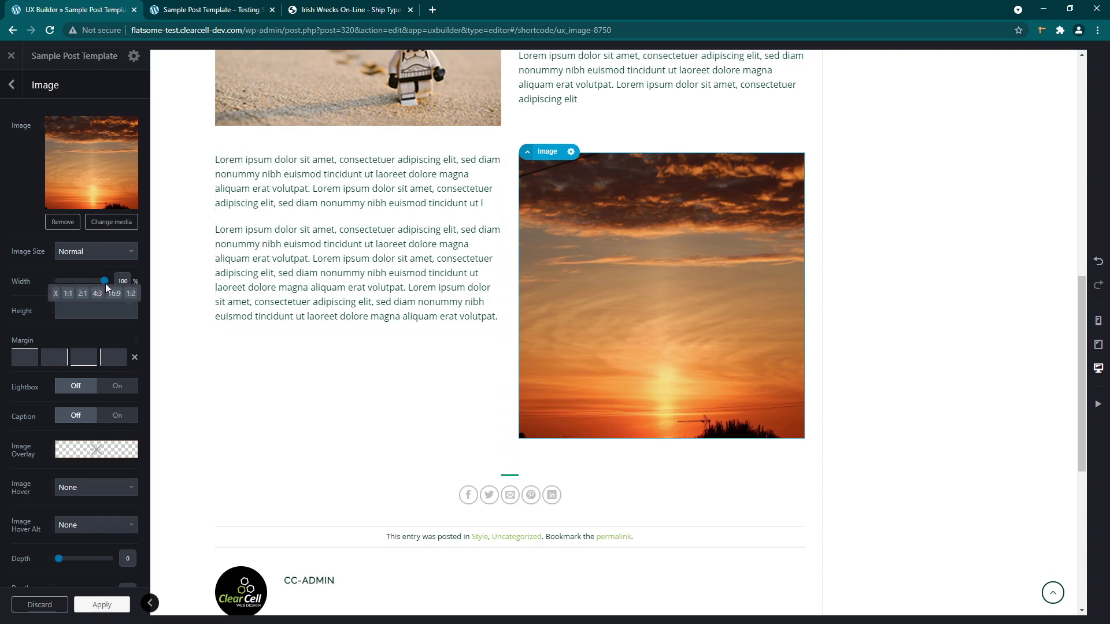
drag(107, 283, 88, 283)
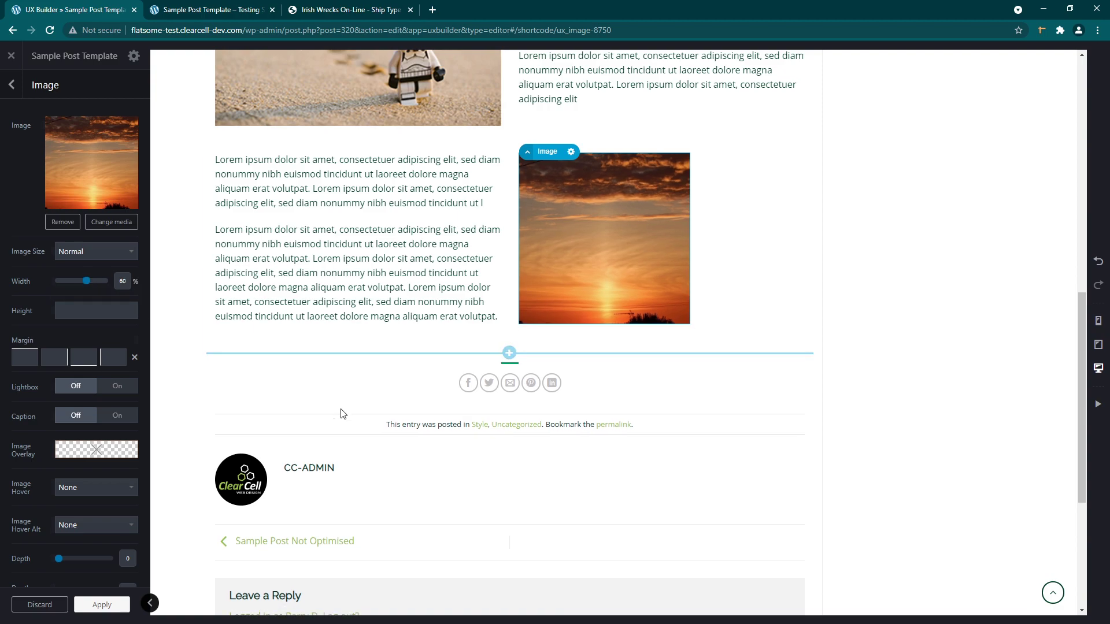
click(750, 349)
scroll(598, 293, up, 2)
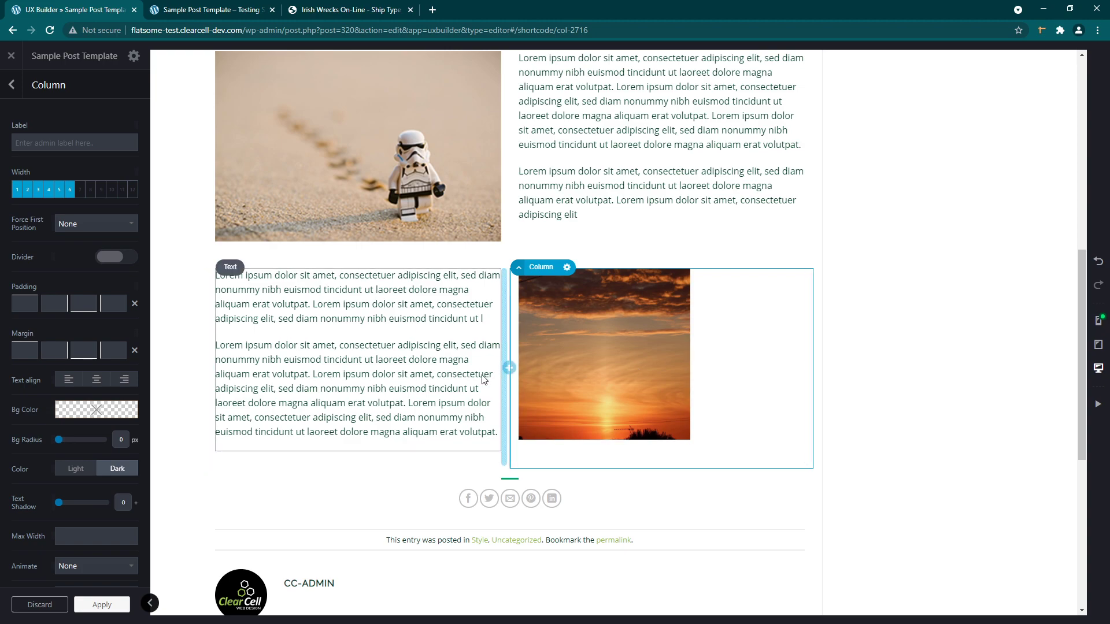
click(11, 85)
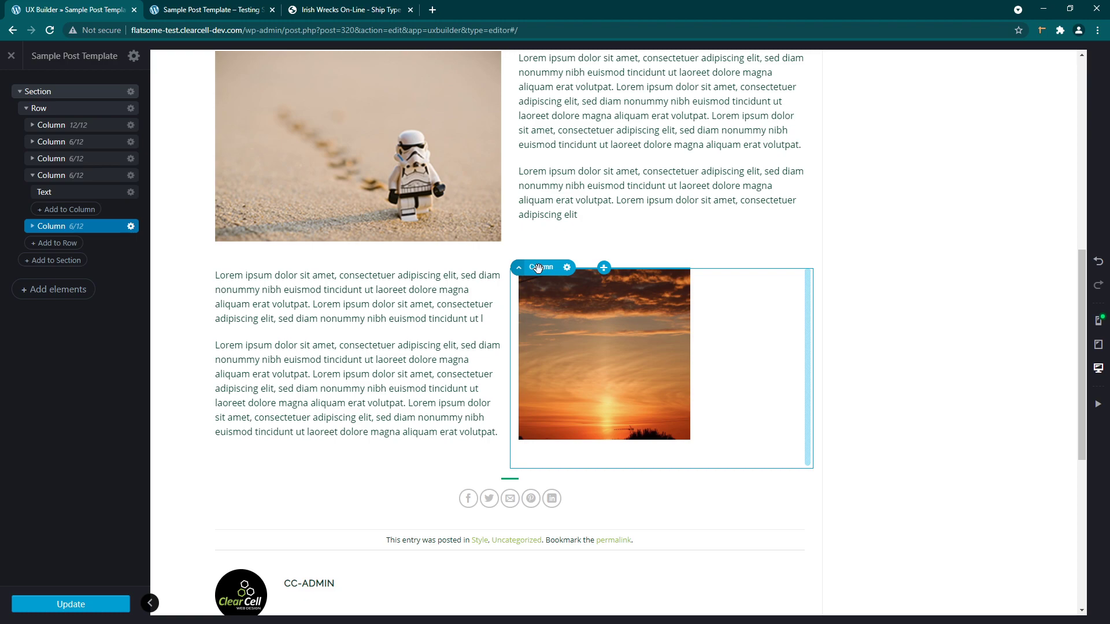
Collapse the text column beside the sunset image in the layout tree and select the sunset image's column.
click(57, 159)
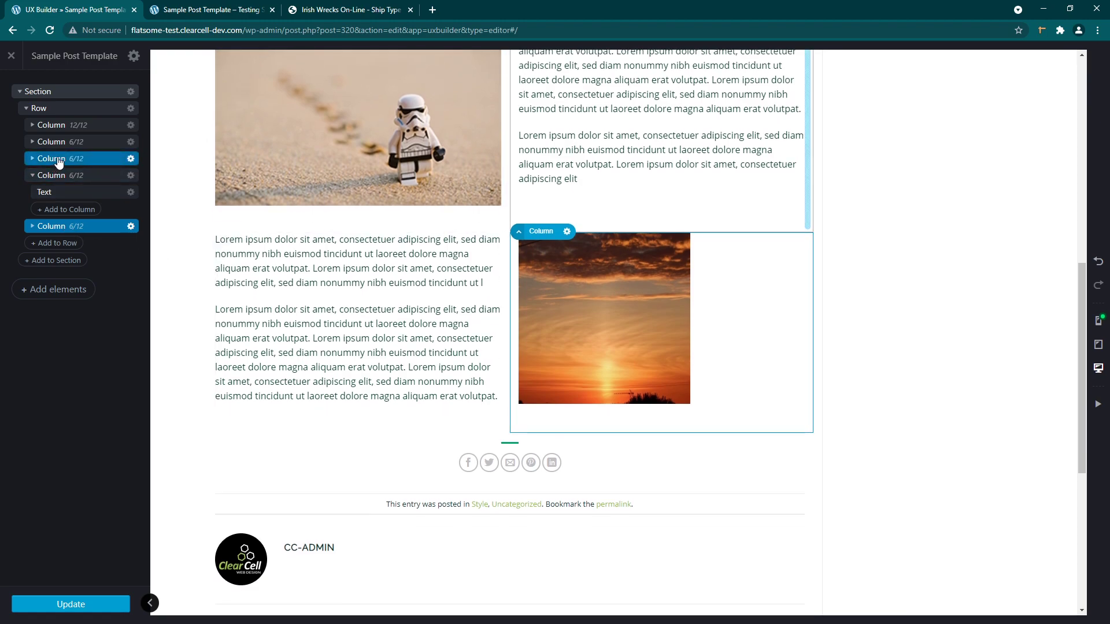
click(62, 177)
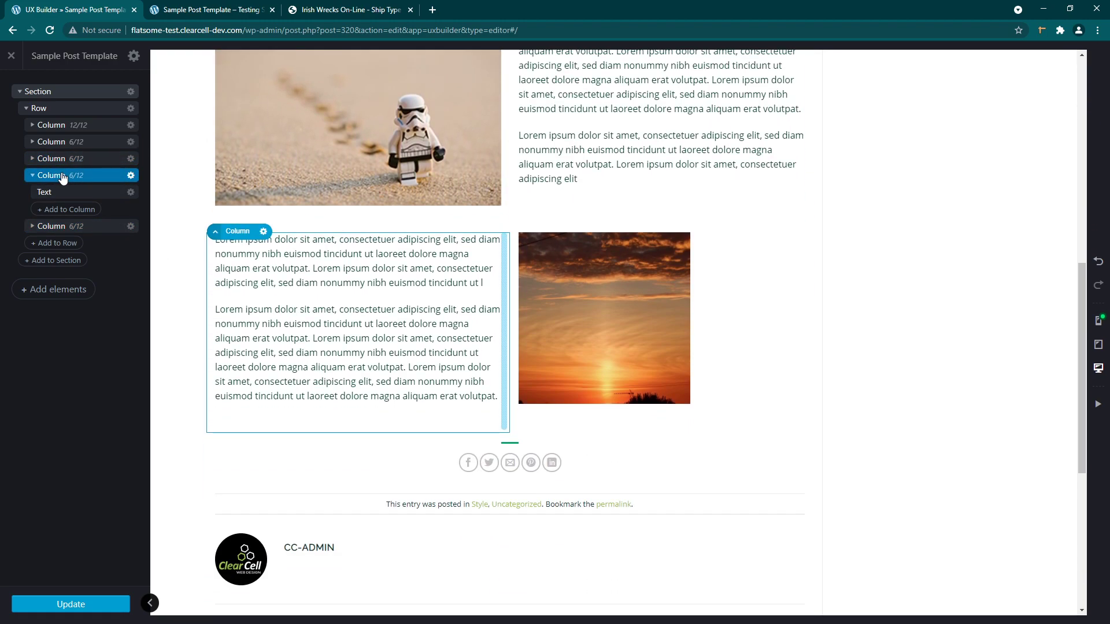
double_click(62, 176)
click(13, 85)
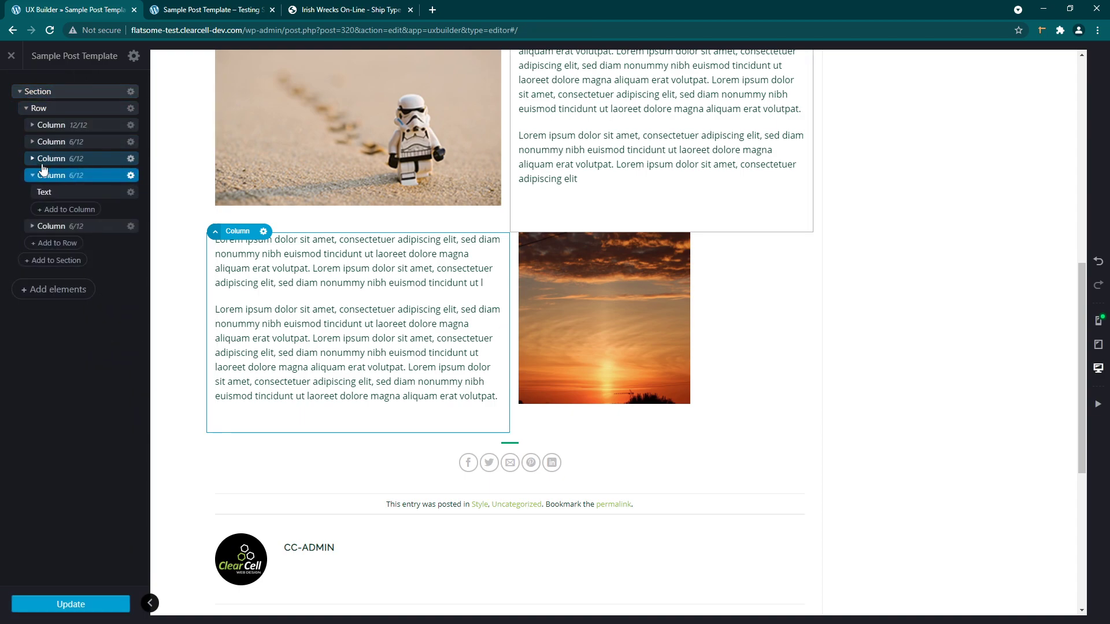
click(32, 176)
click(68, 193)
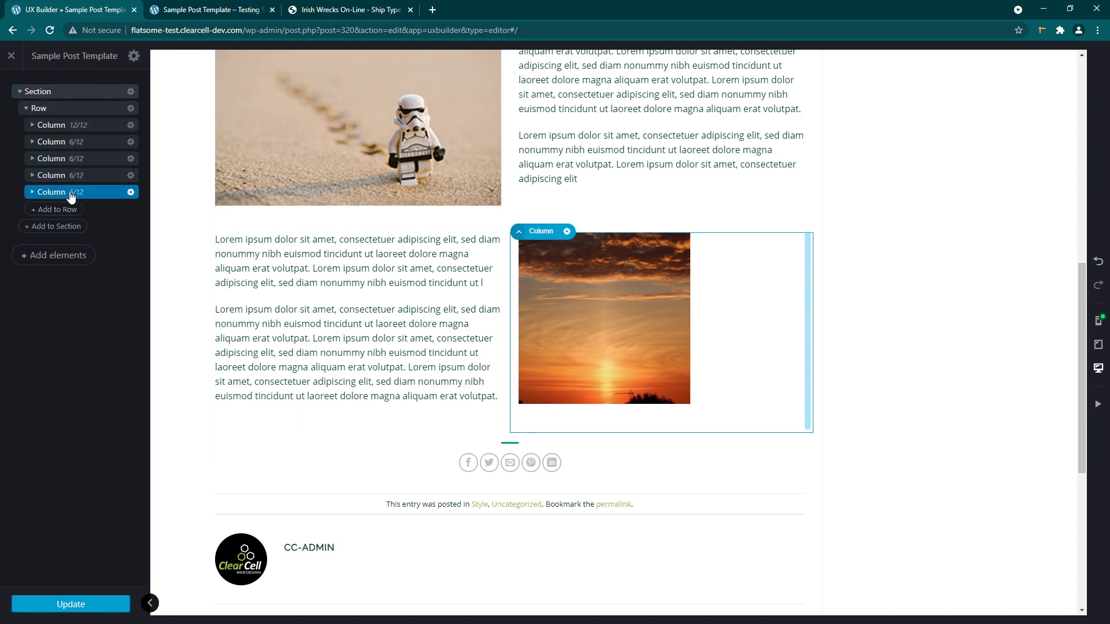
Try a left margin of 10px on the sunset image's column.
double_click(70, 196)
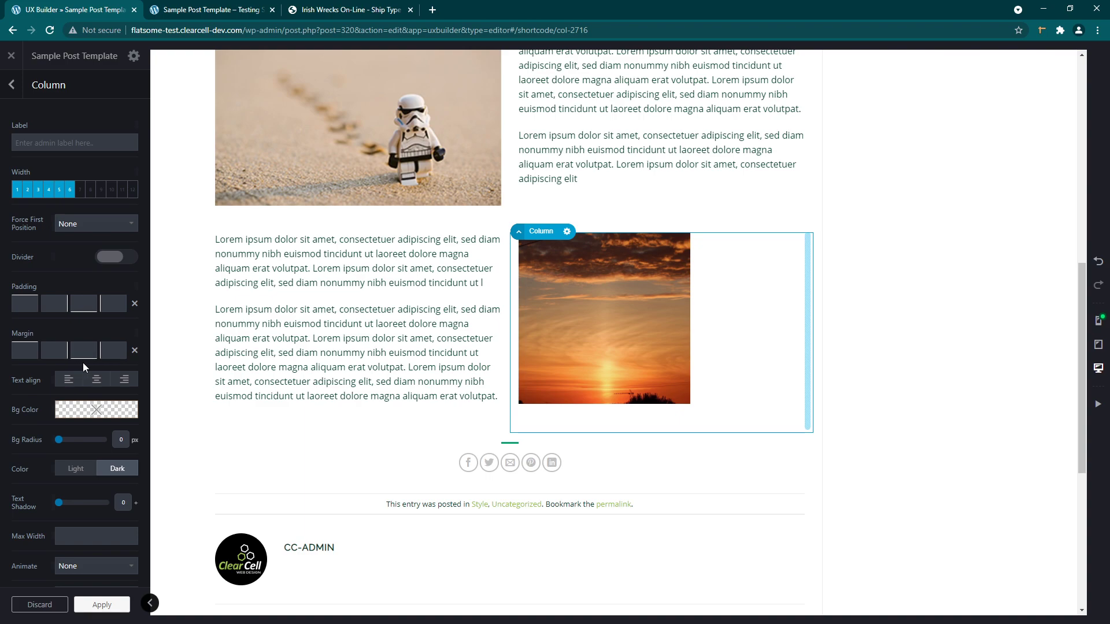
drag(117, 350, 139, 385)
right_click(117, 352)
click(114, 351)
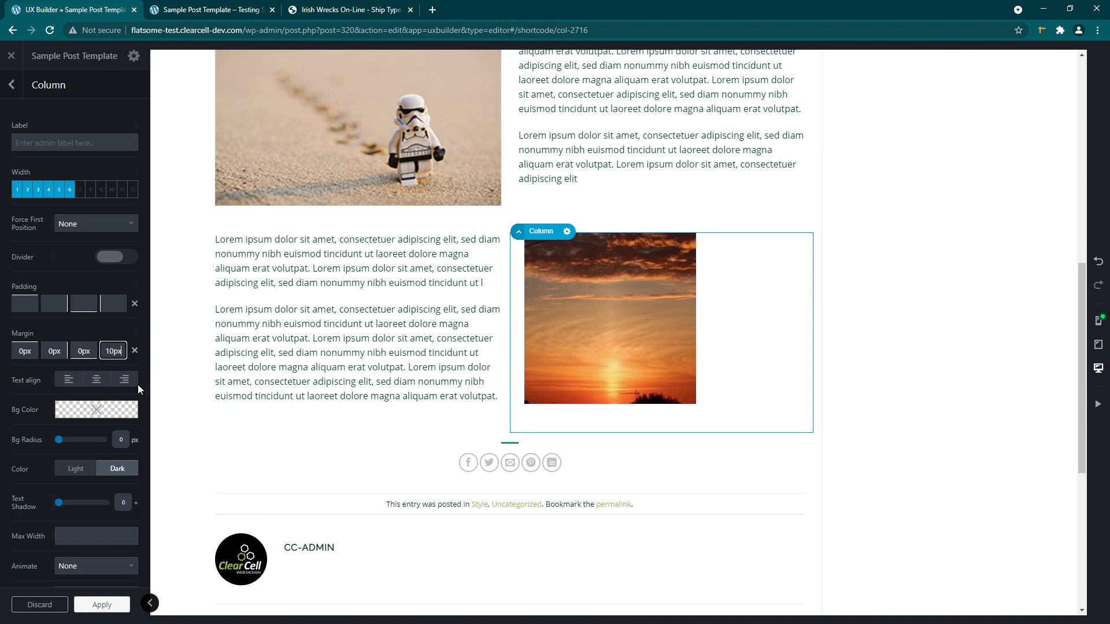
click(155, 365)
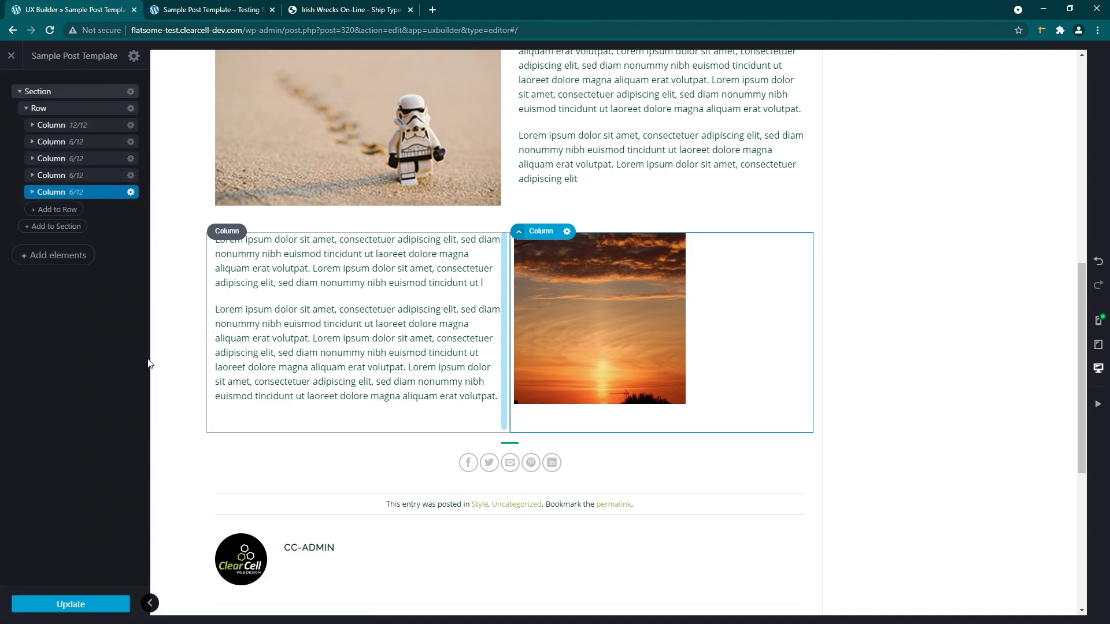
Increase the left margin of the sunset image's column to 203px so the image sits against the column's right edge.
click(74, 193)
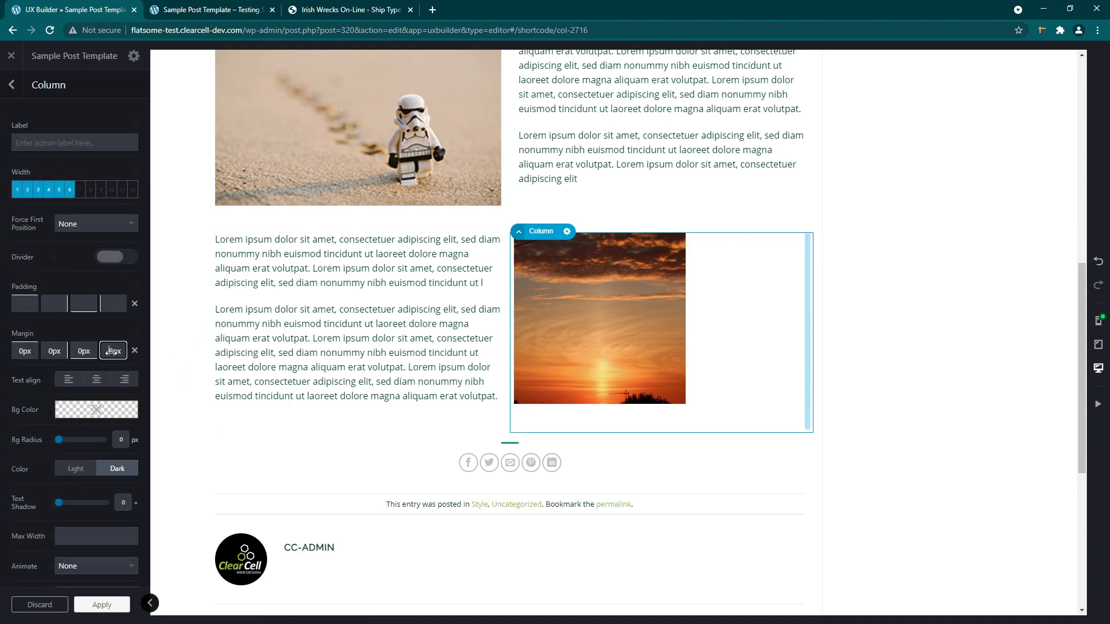
drag(113, 351, 165, 358)
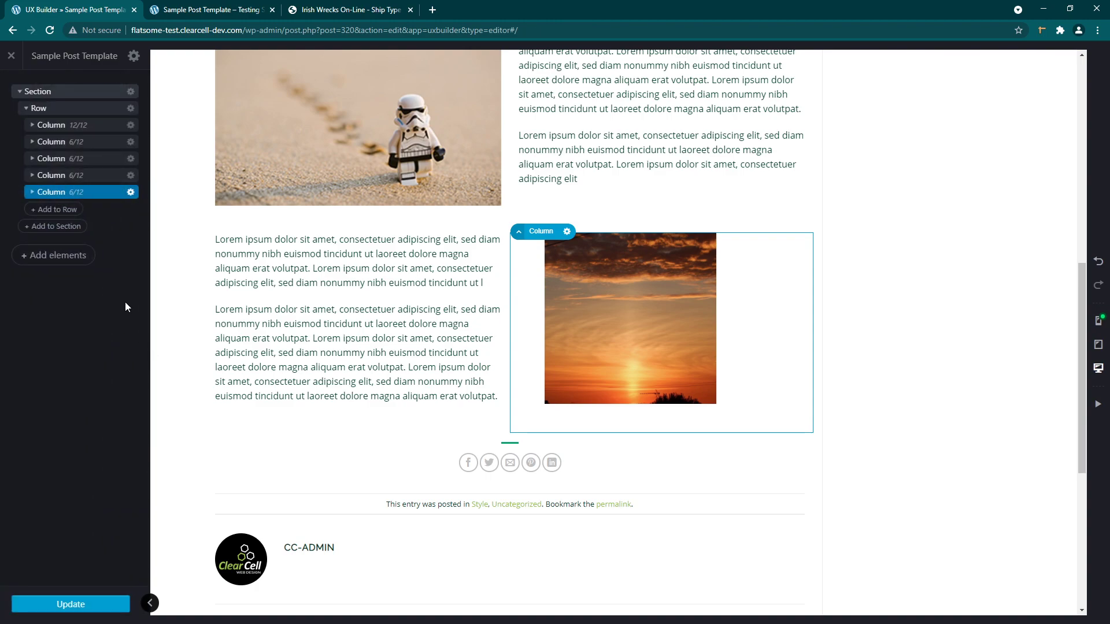
click(759, 299)
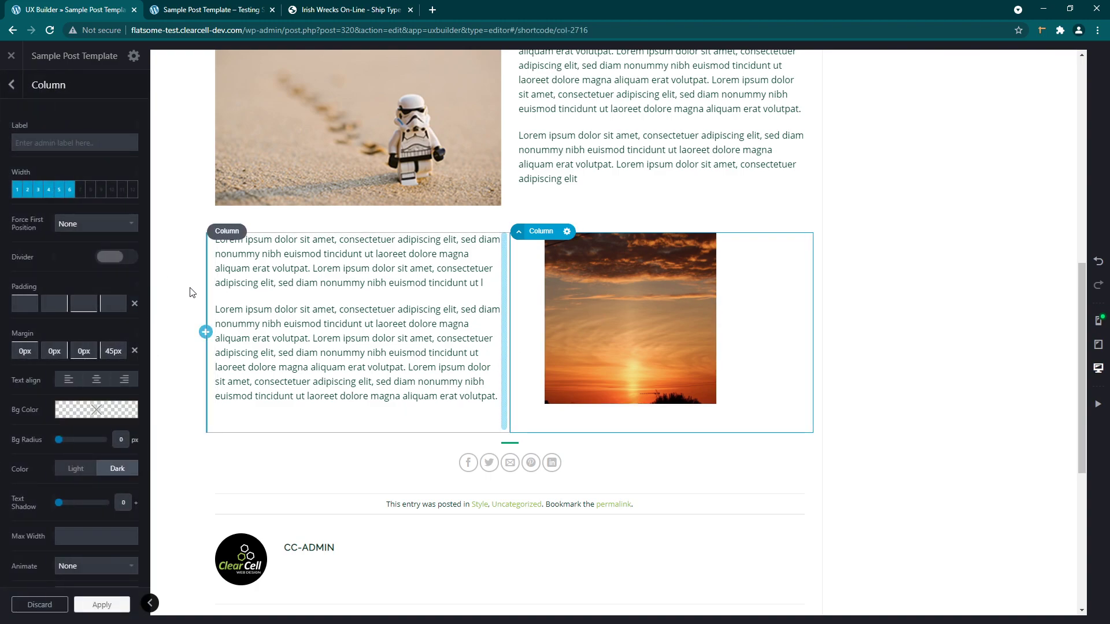
drag(113, 351, 165, 358)
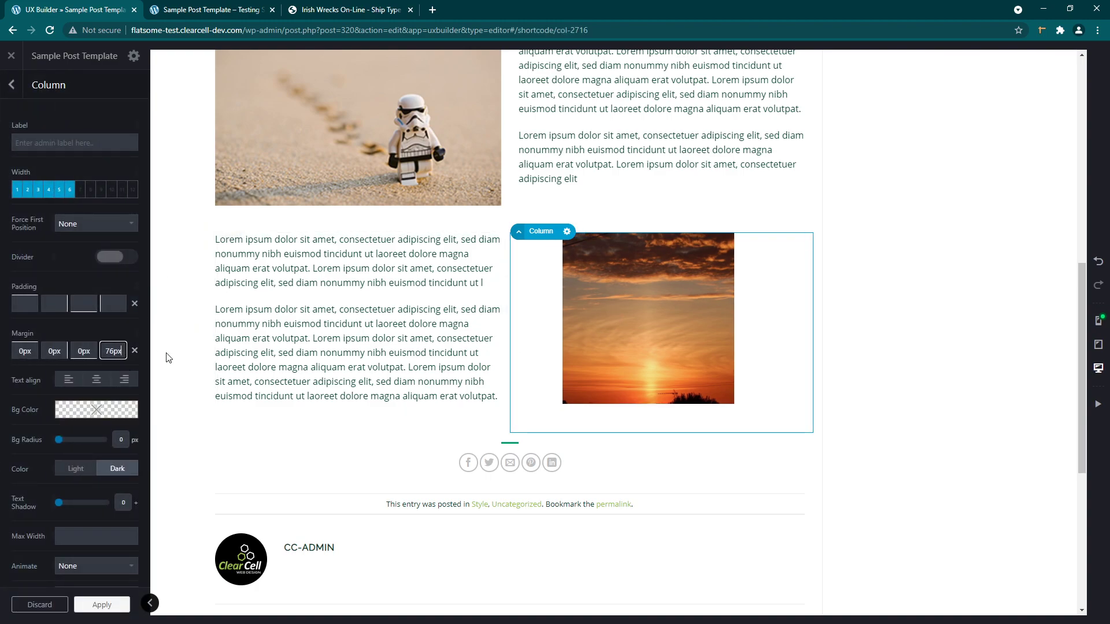
key(Return)
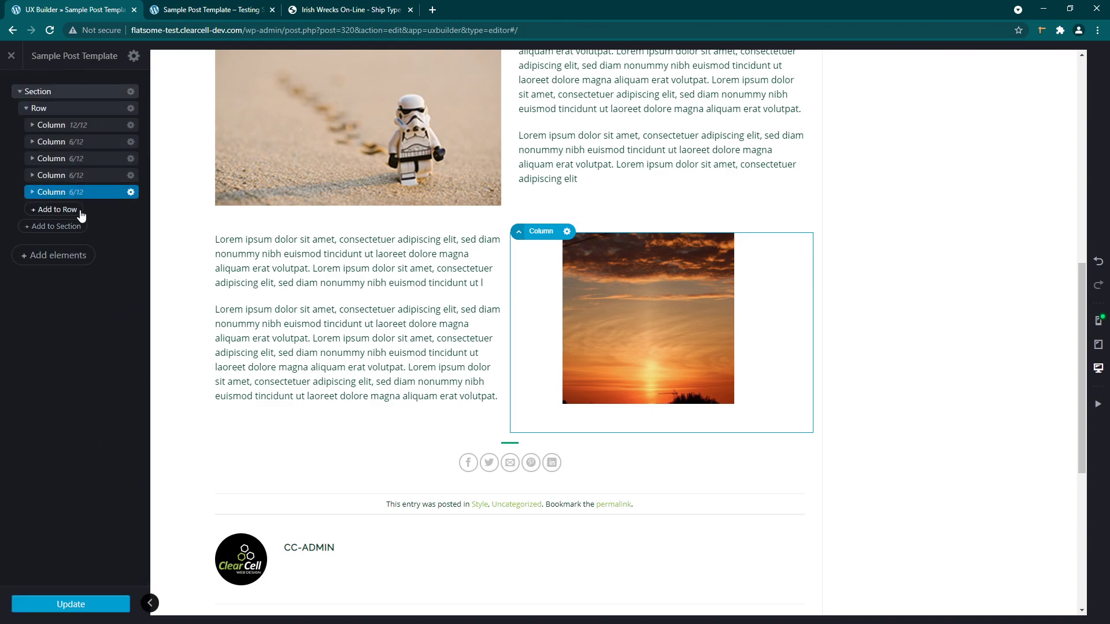
click(87, 192)
drag(114, 351, 158, 359)
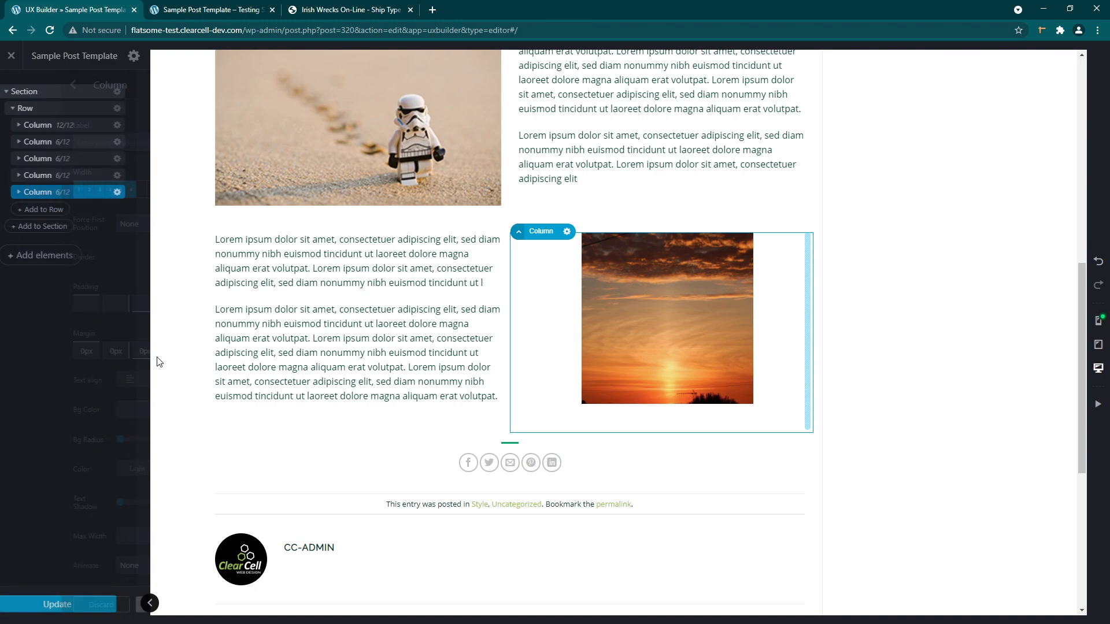
click(74, 193)
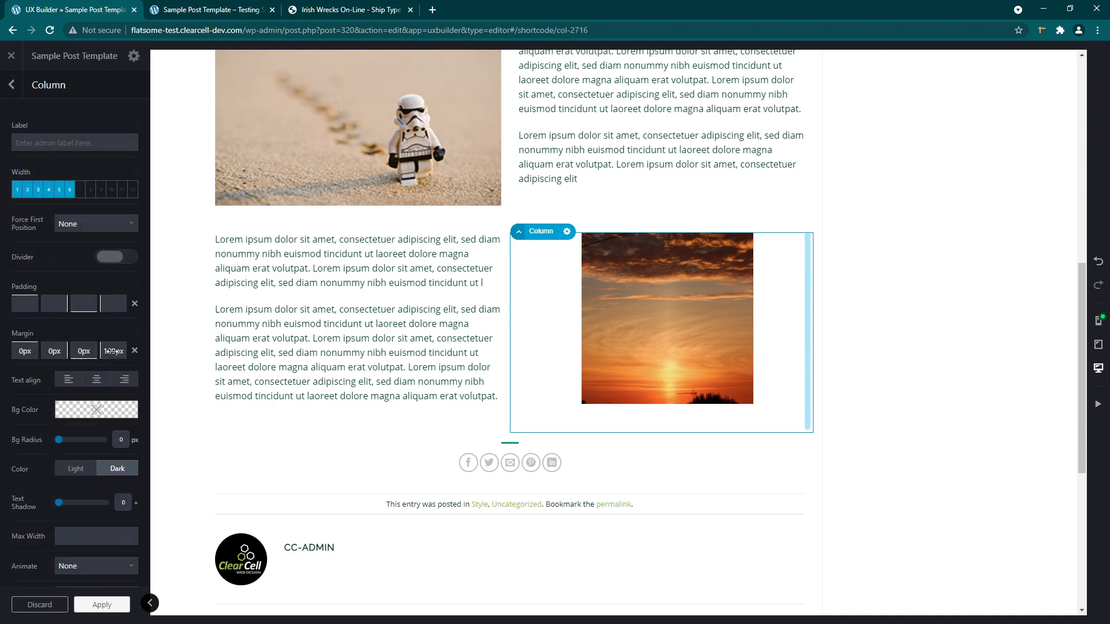
drag(108, 353, 151, 358)
right_click(163, 357)
click(106, 351)
key(Return)
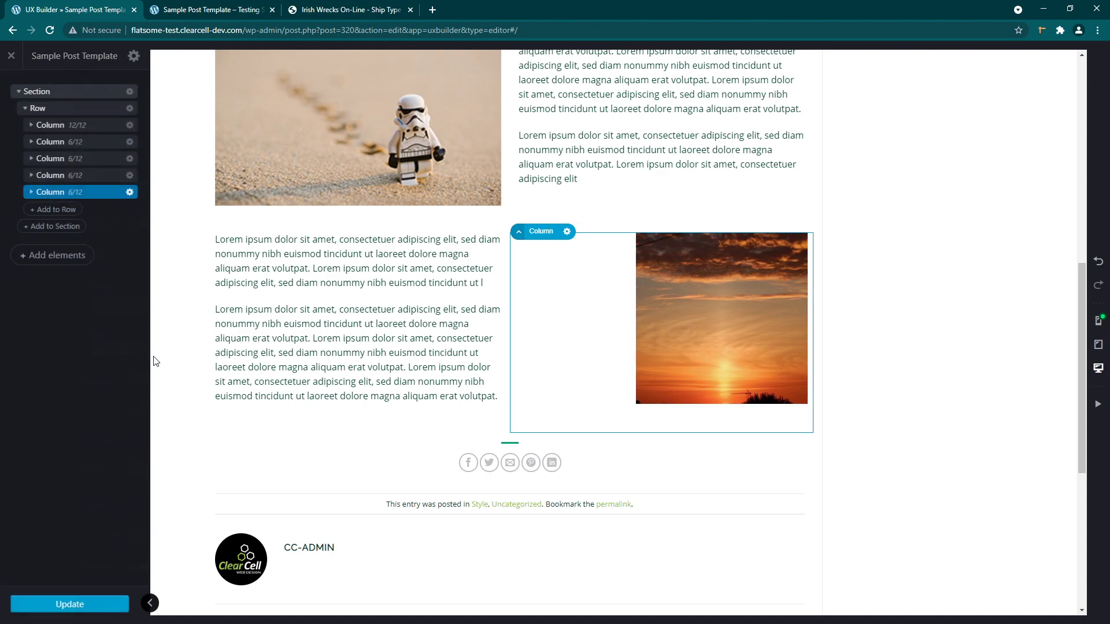
right_click(180, 388)
Save the Sample Post Template and reload the live post to check the sunset image's placement.
click(91, 605)
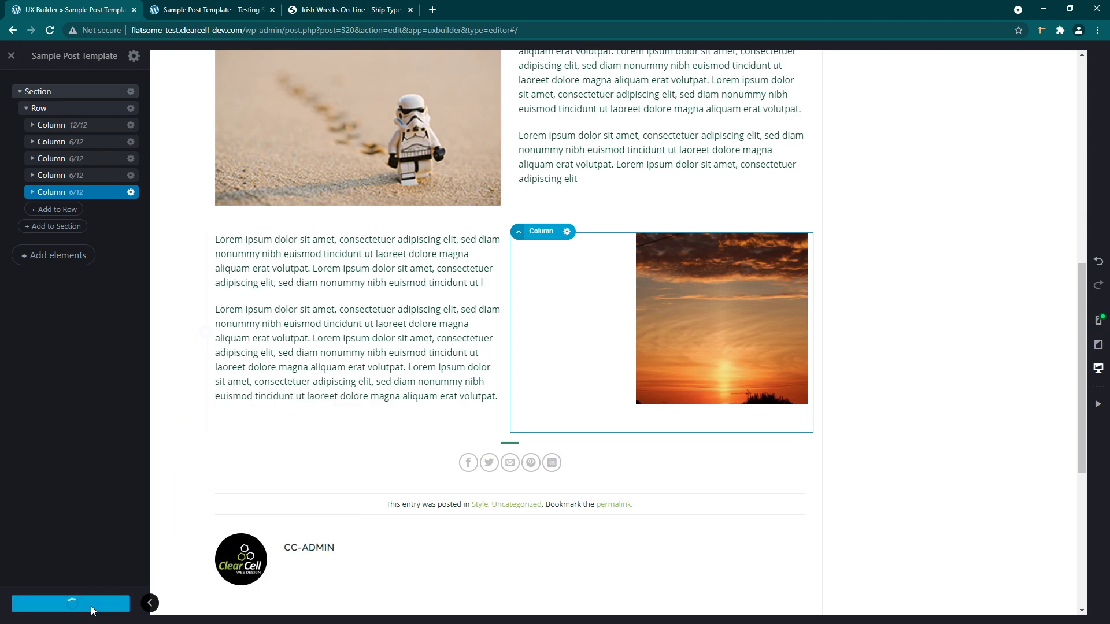
click(202, 10)
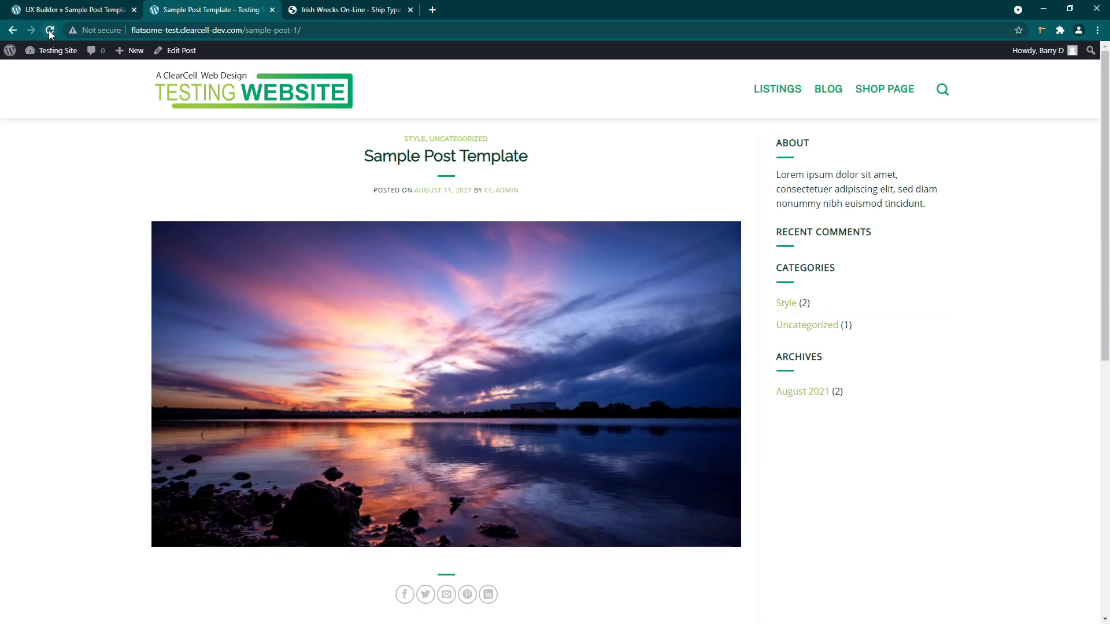
click(49, 30)
scroll(344, 310, down, 6)
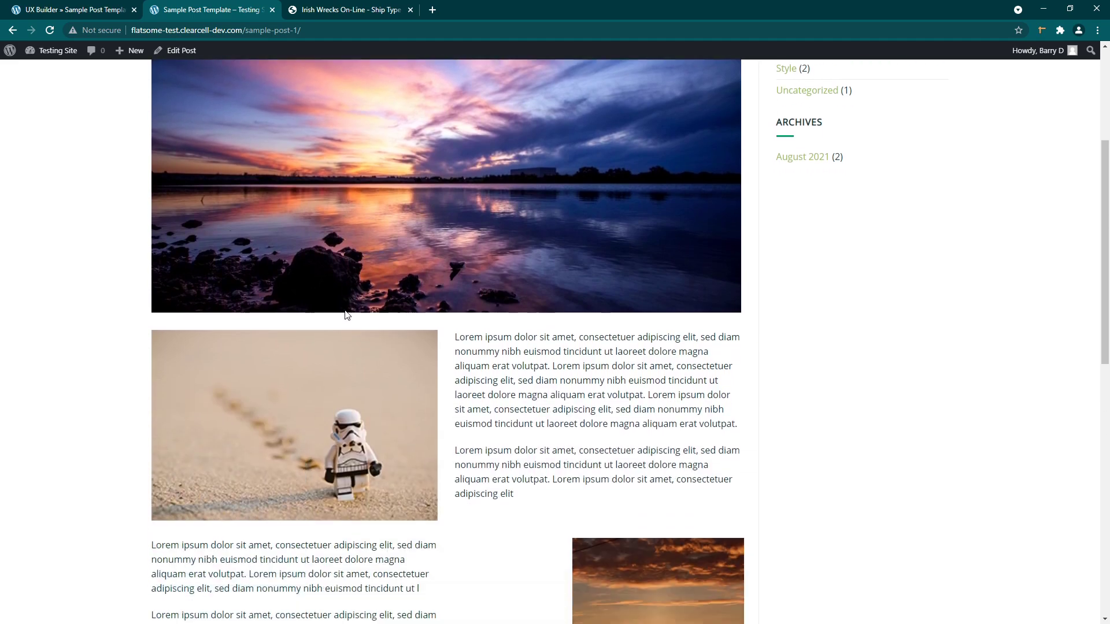
scroll(345, 314, down, 2)
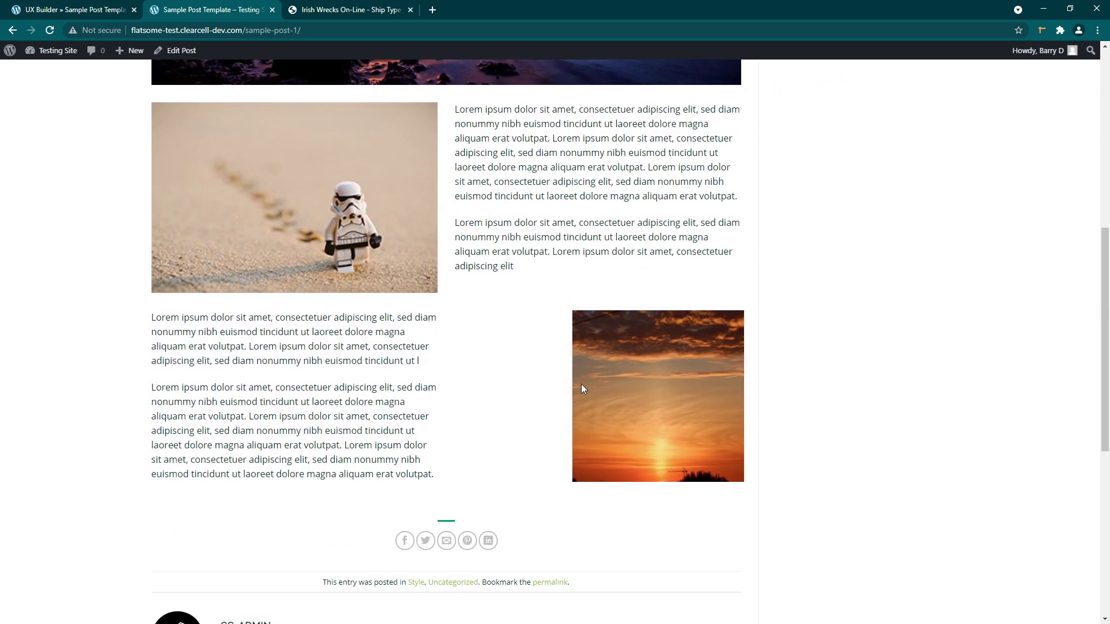
Compare the post's desktop layout in the builder with the live page.
click(115, 12)
scroll(537, 353, up, 5)
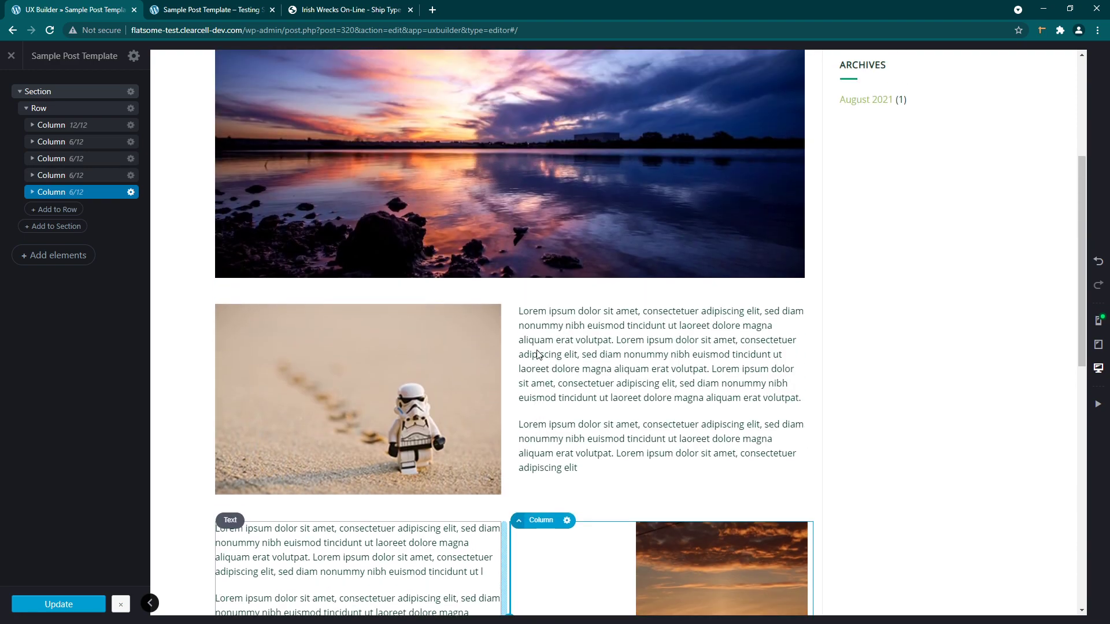
scroll(537, 352, down, 3)
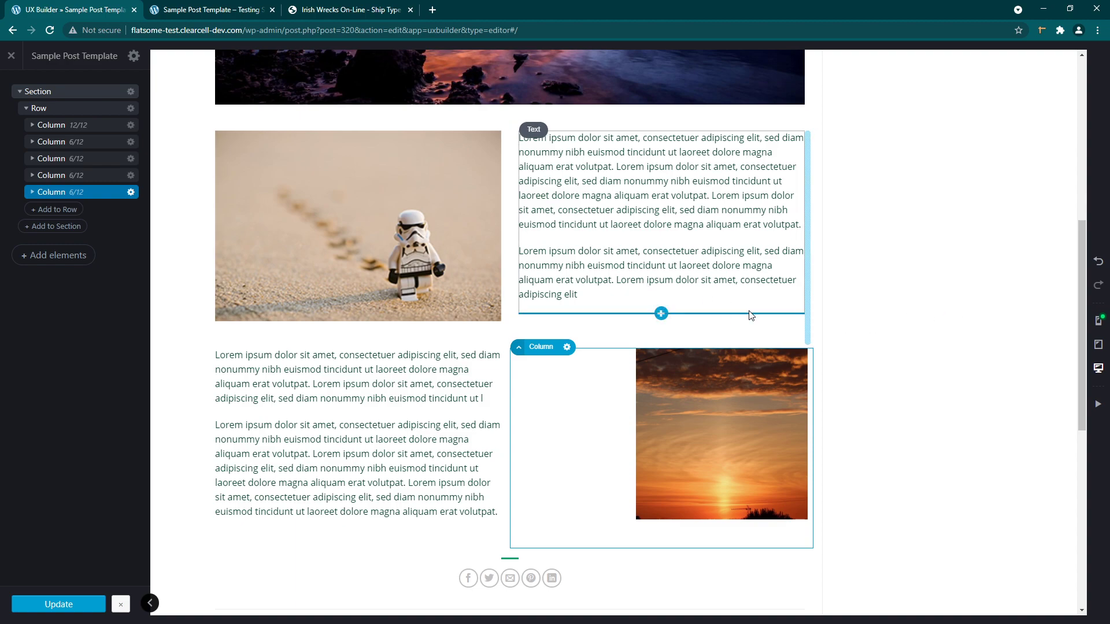
key(ctrl+Tab)
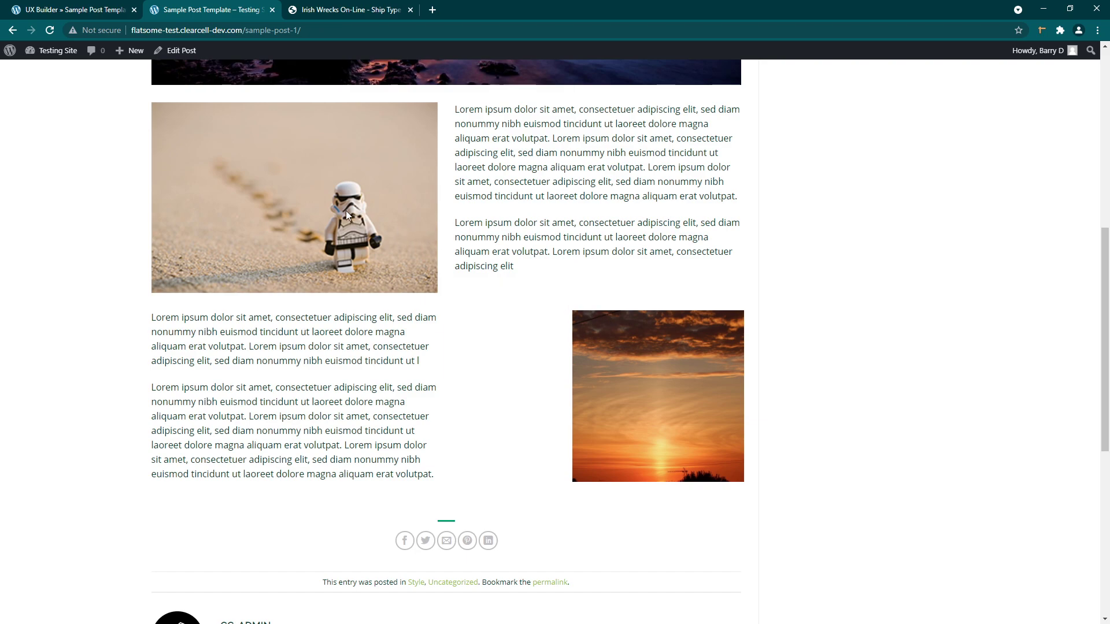
click(72, 10)
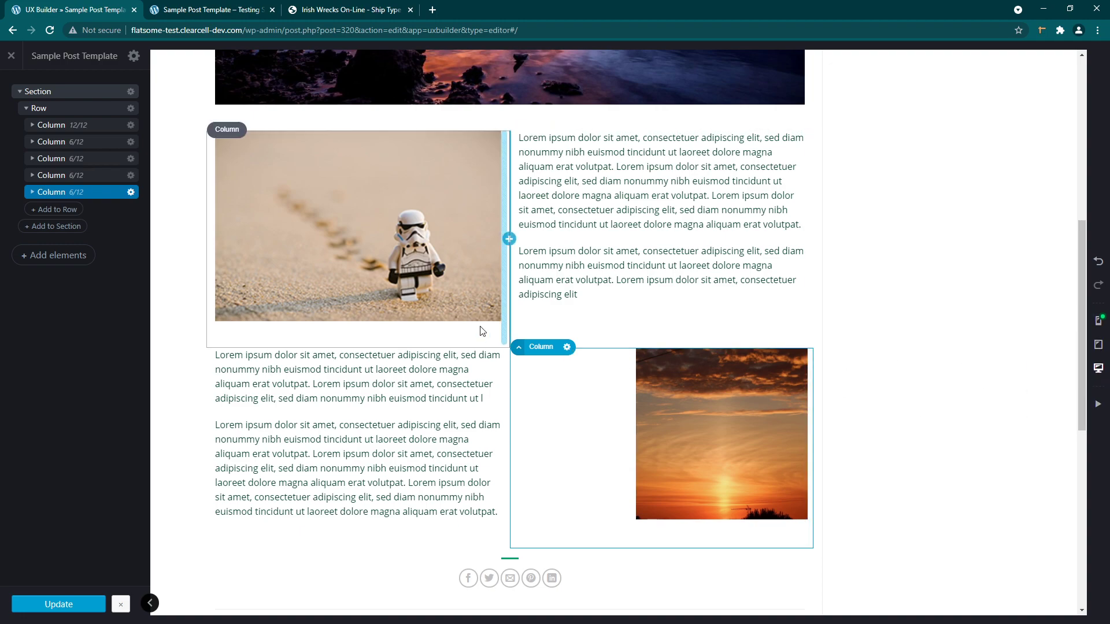
In tablet view, set the left margin of the sunset image's column to 89px.
click(1097, 348)
scroll(665, 370, up, 6)
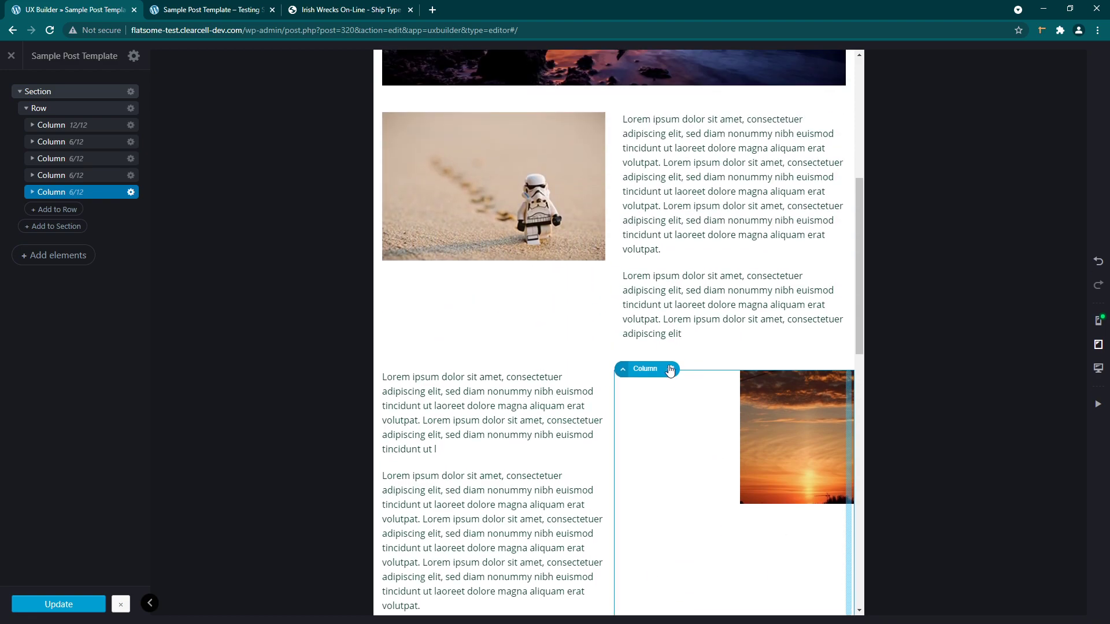
scroll(665, 367, up, 4)
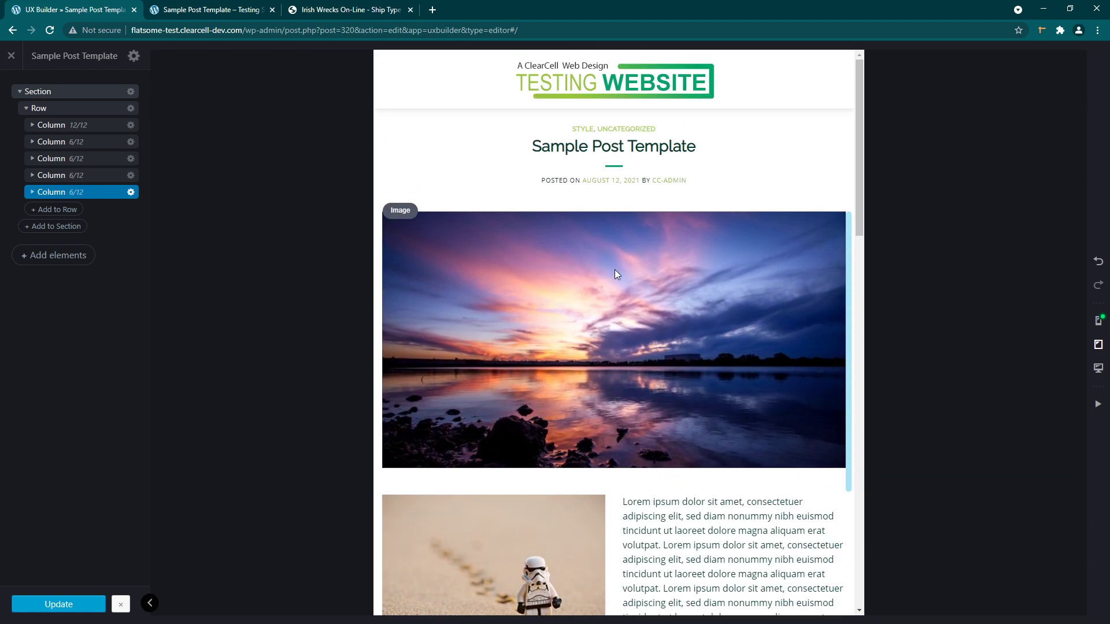
scroll(612, 266, down, 2)
scroll(713, 384, down, 3)
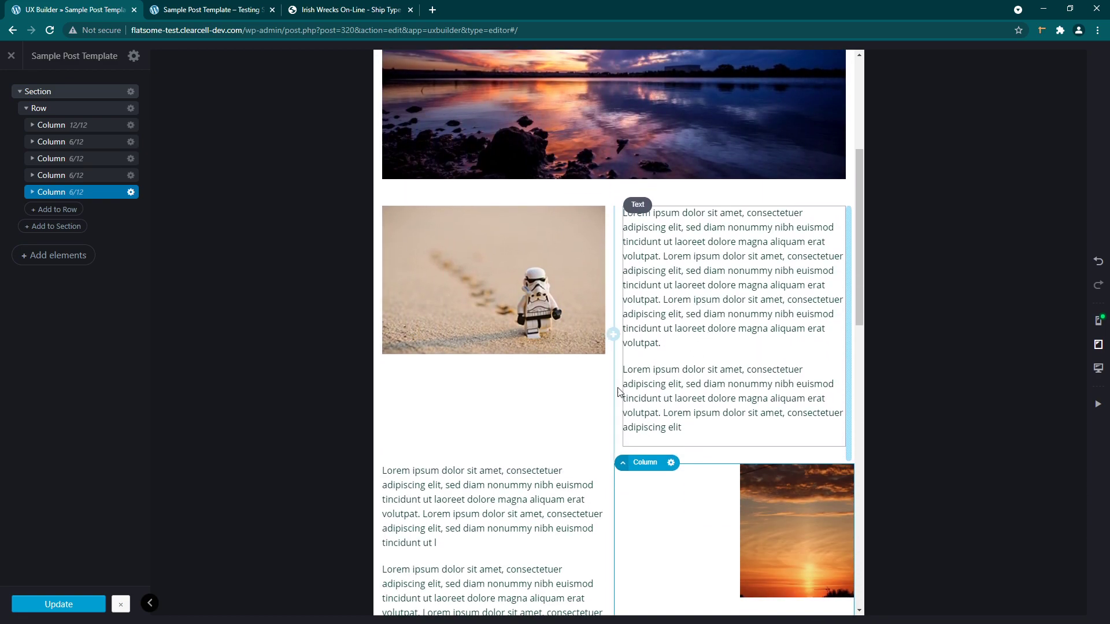
scroll(664, 401, down, 2)
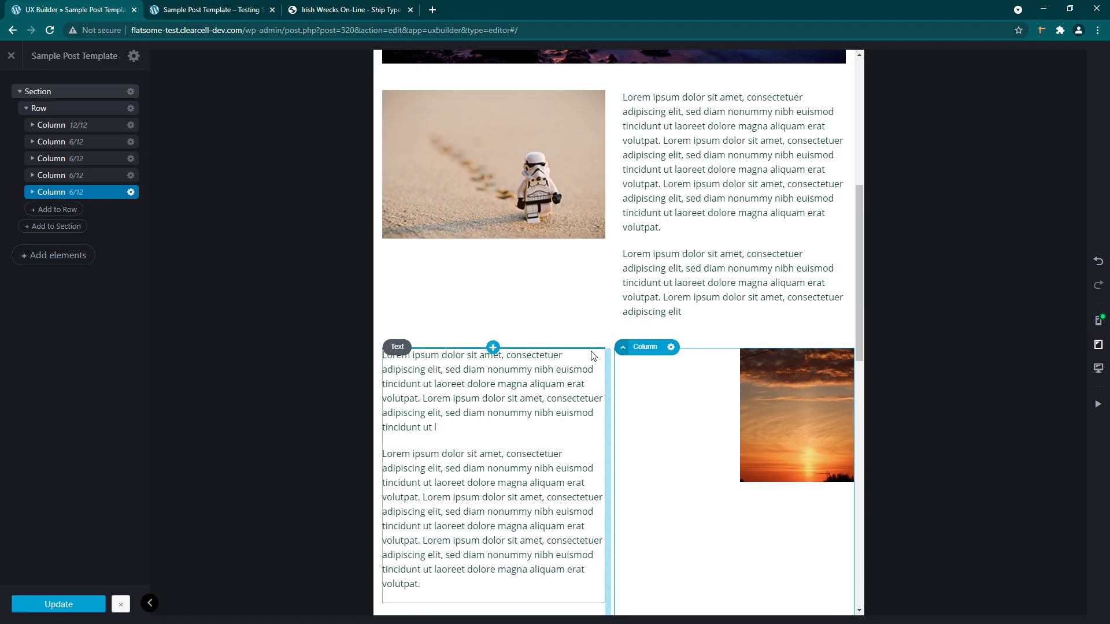
scroll(666, 390, down, 2)
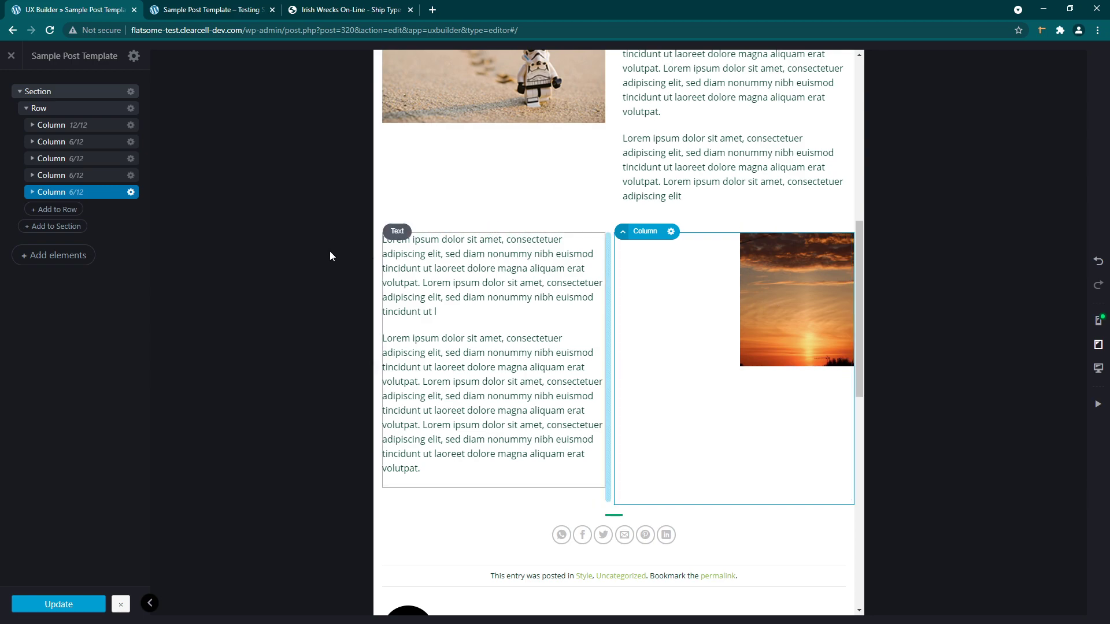
click(94, 197)
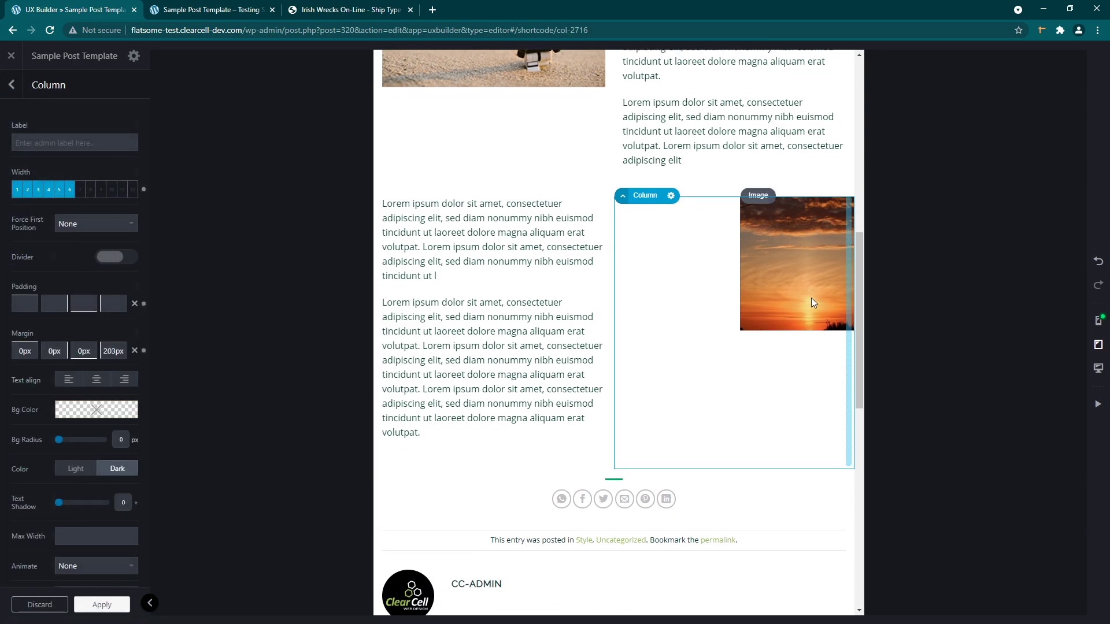
mouse_move(101, 399)
drag(113, 352, 44, 353)
drag(113, 351, 104, 352)
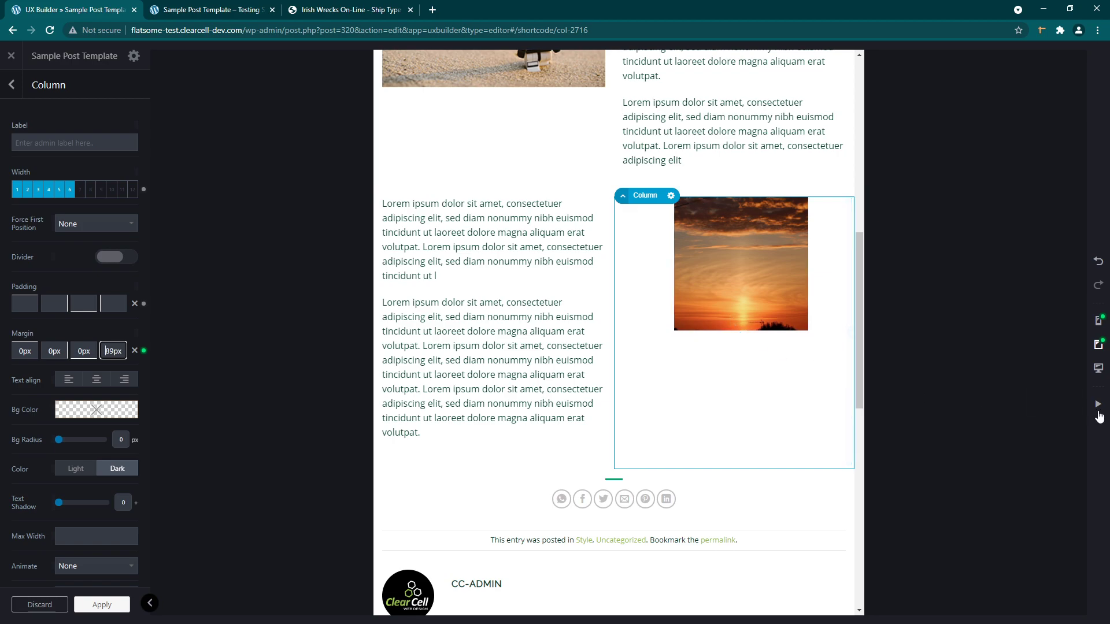
Compare the sunset column's left margin in desktop and tablet views, and leave the column settings.
click(1098, 373)
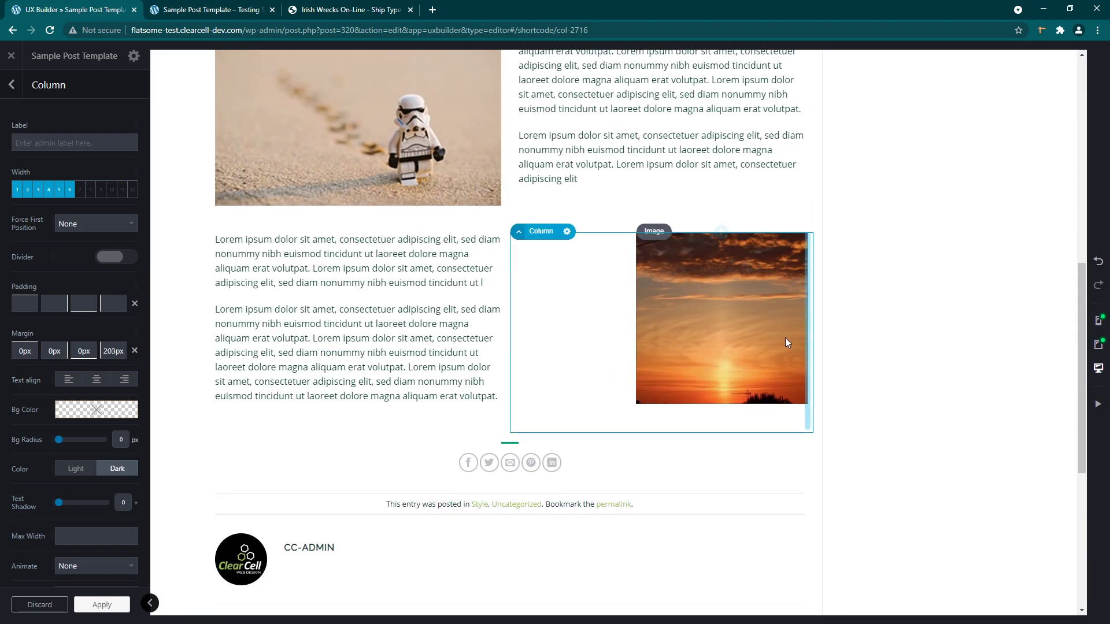
click(1100, 346)
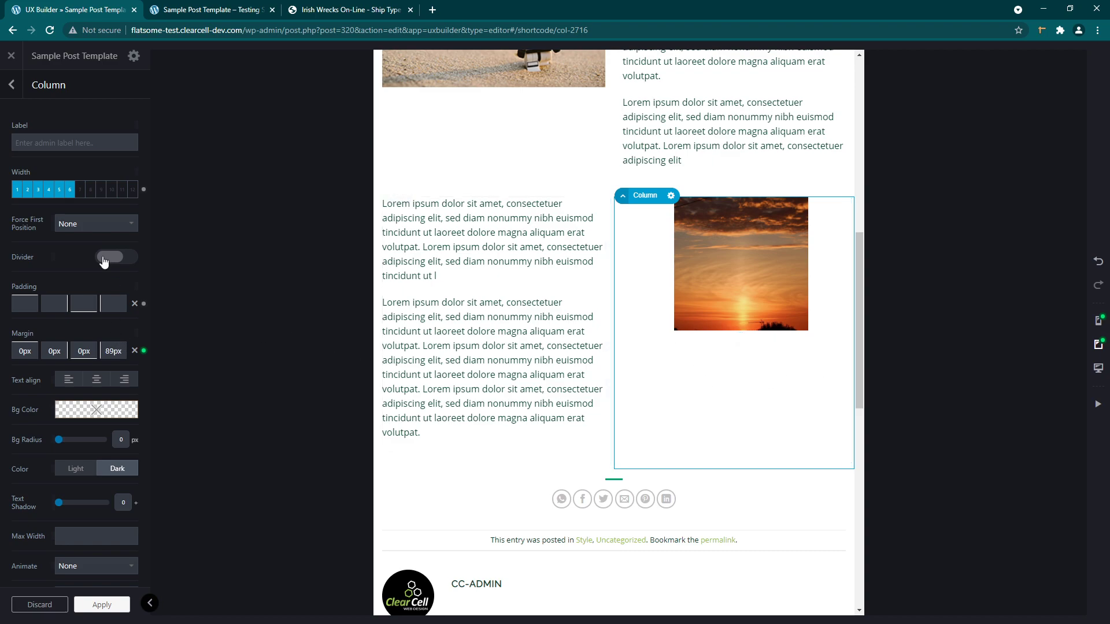
click(12, 94)
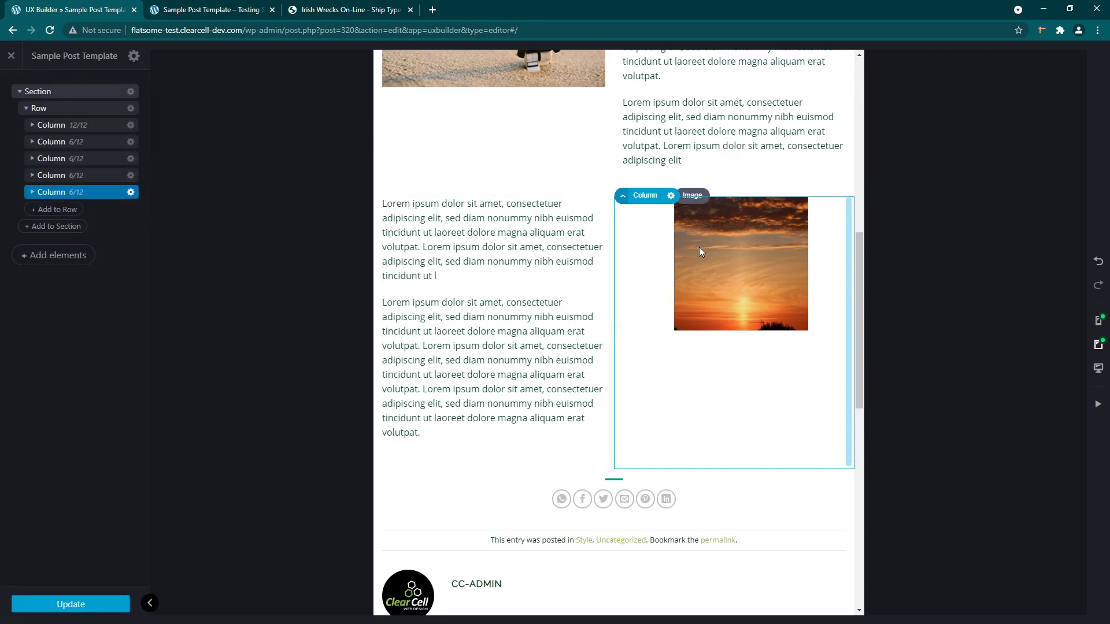
Open the sunset image's settings and return the preview to desktop view.
click(730, 257)
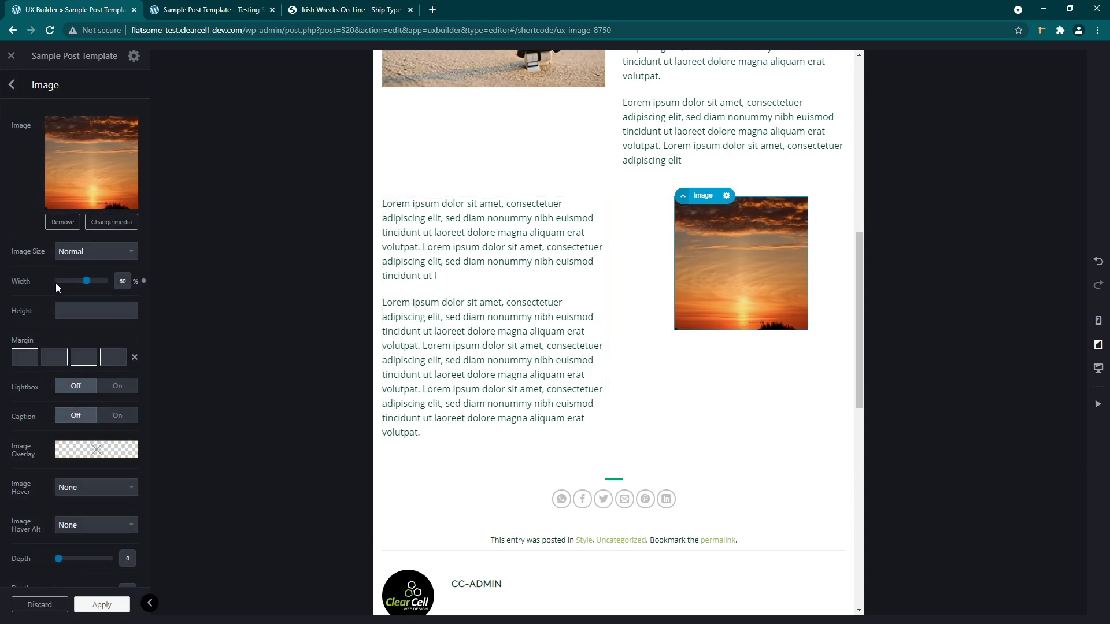
click(1098, 369)
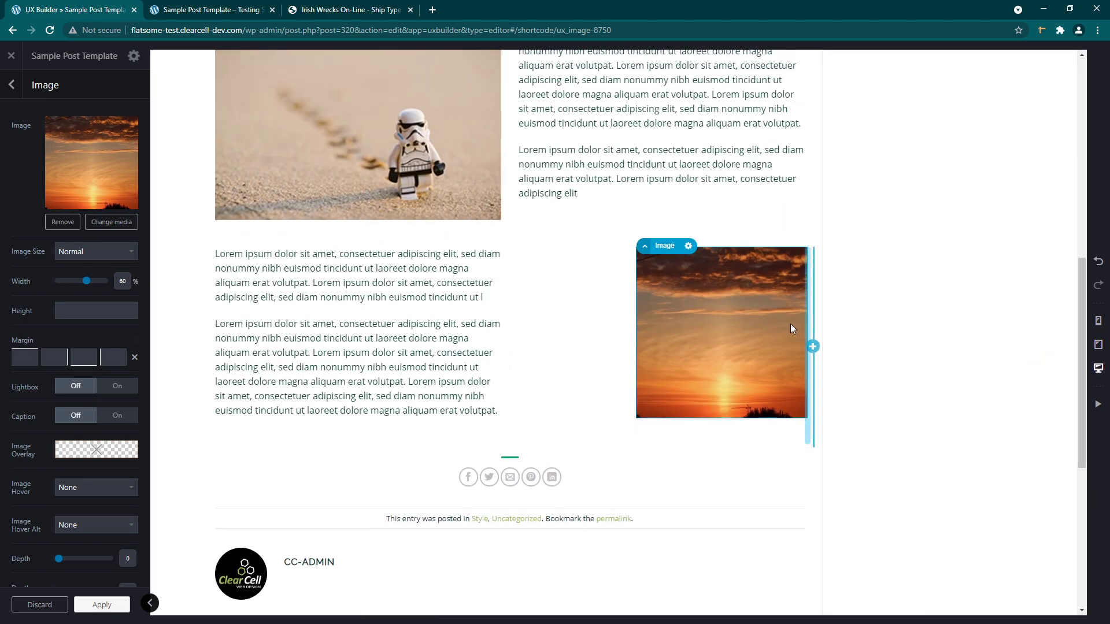
In tablet view, set the sunset image's width to 100% and leave its settings.
click(1098, 346)
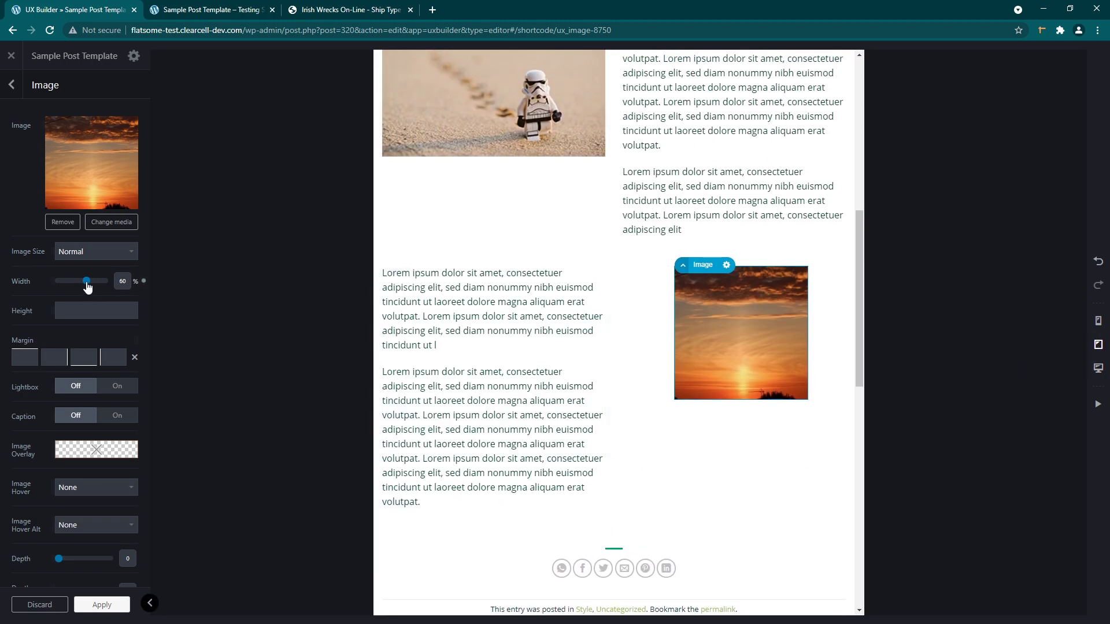
drag(87, 287, 107, 287)
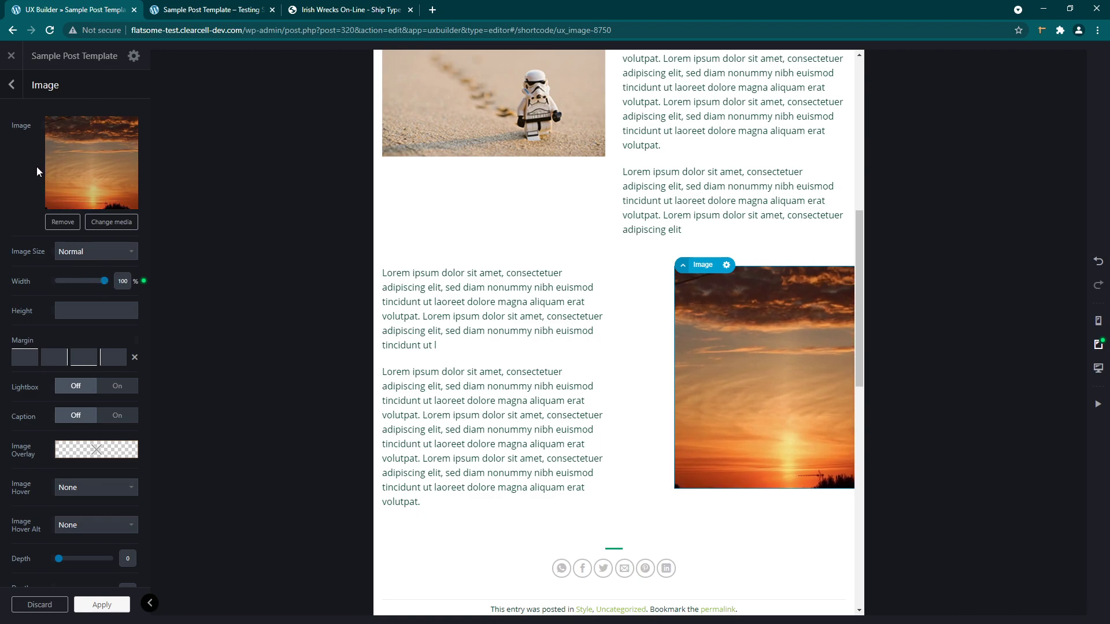
click(10, 87)
Set the tablet left margin of the sunset image's column to 0px.
click(60, 196)
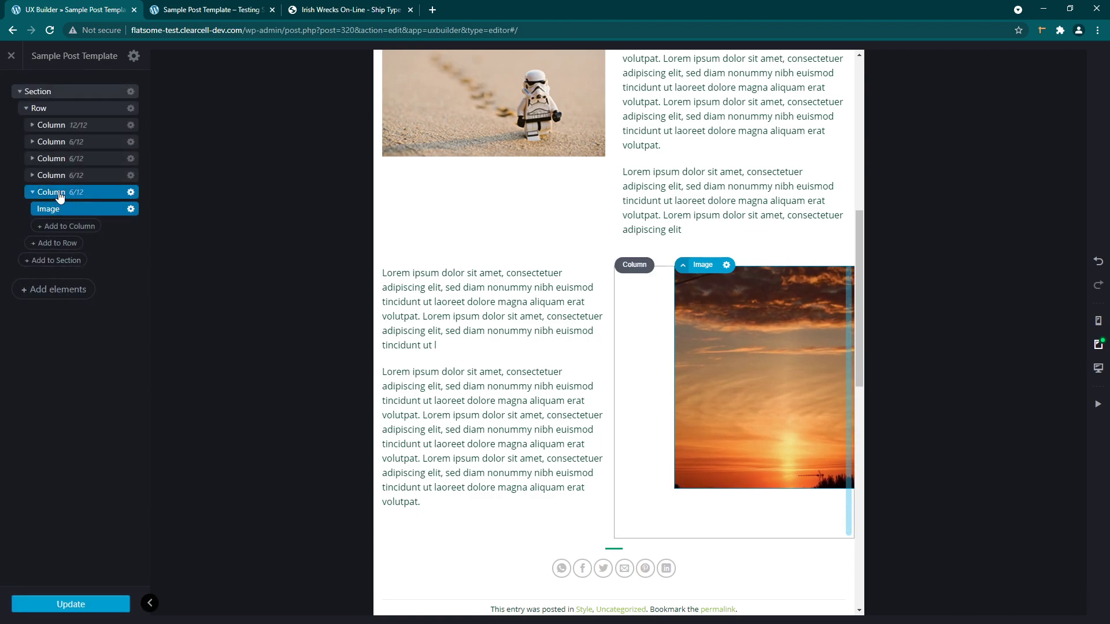
drag(113, 352, 82, 354)
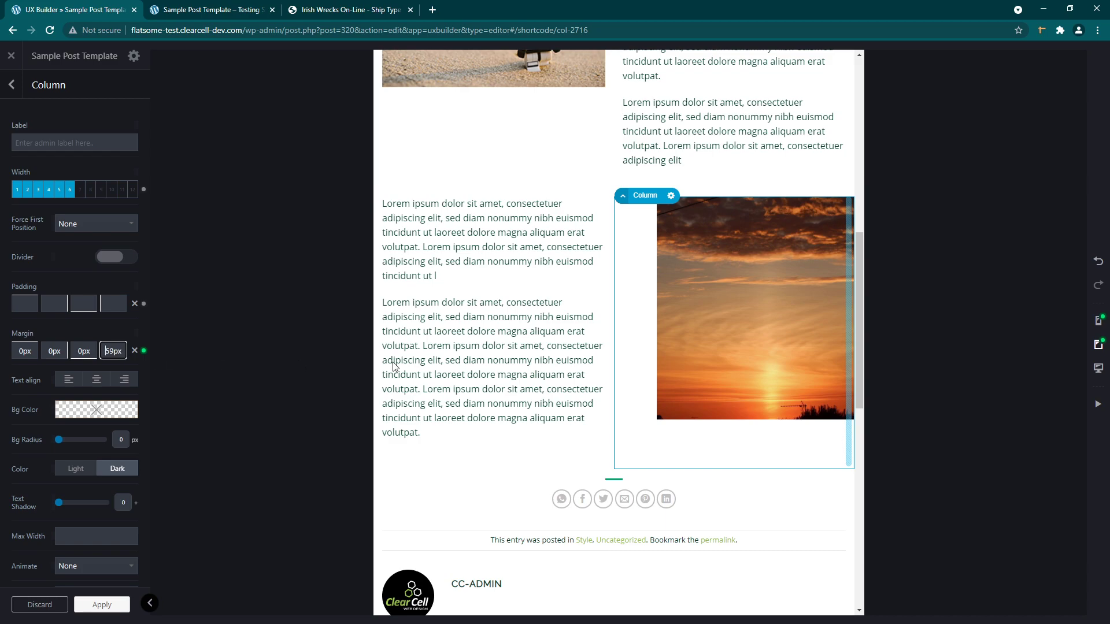
mouse_move(113, 350)
mouse_down()
mouse_move(75, 352)
mouse_move(110, 354)
mouse_up()
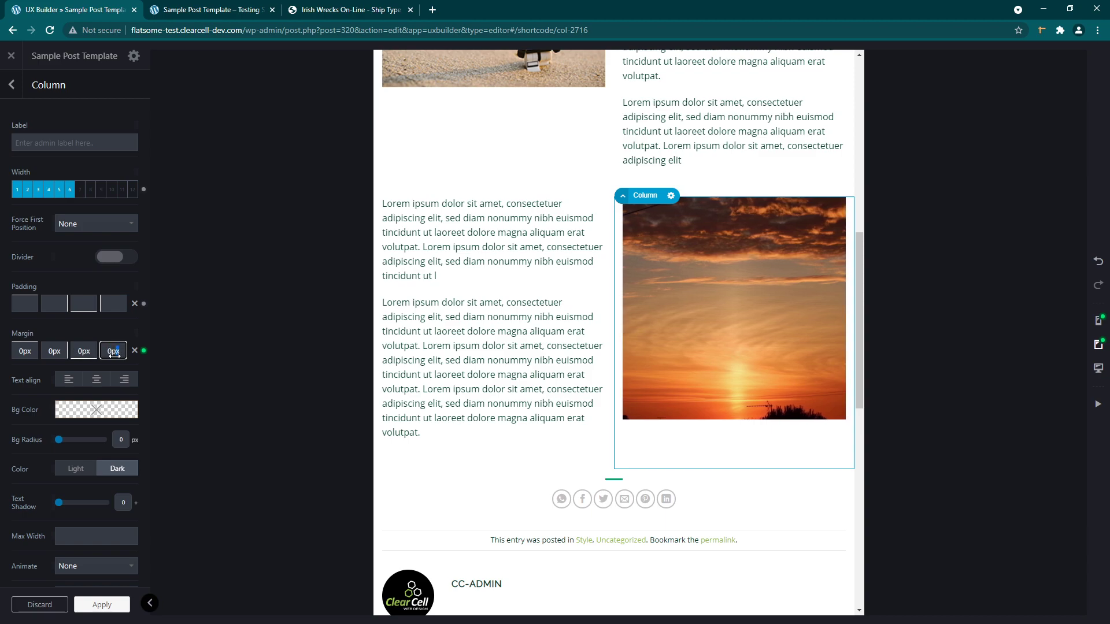
scroll(567, 414, up, 3)
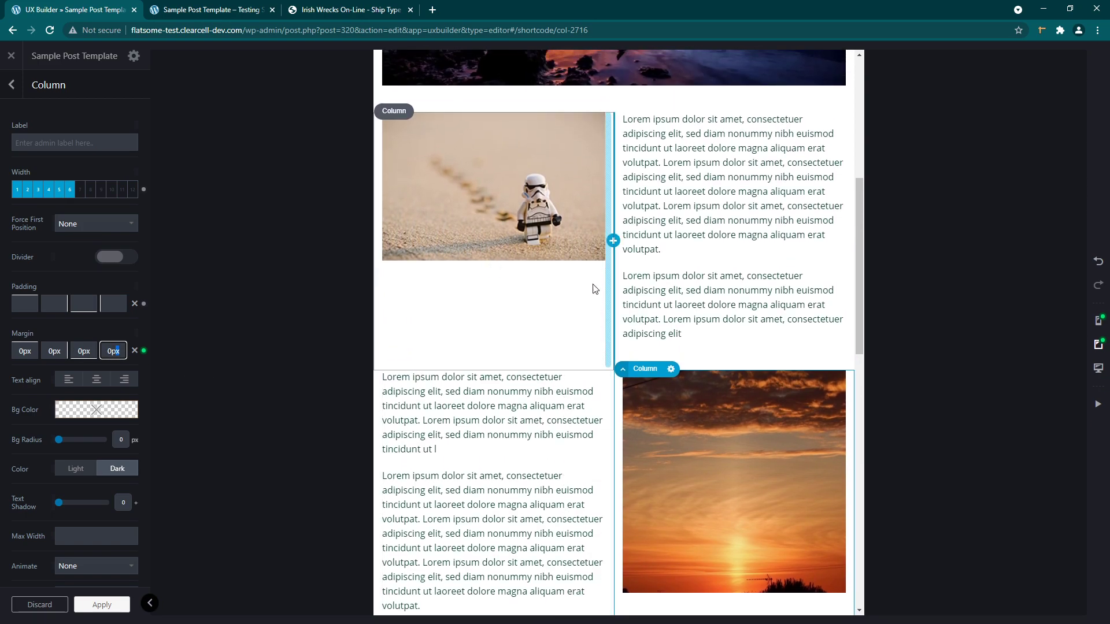
scroll(595, 286, down, 2)
scroll(653, 293, up, 2)
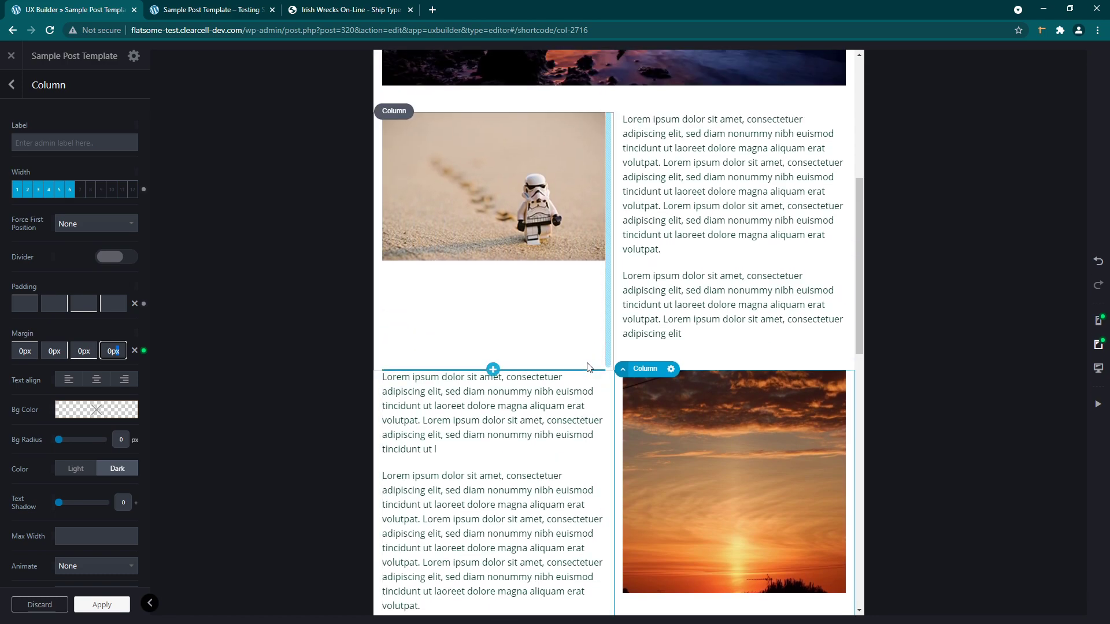
Examine how the post's images and text blocks stack in mobile view.
click(1099, 323)
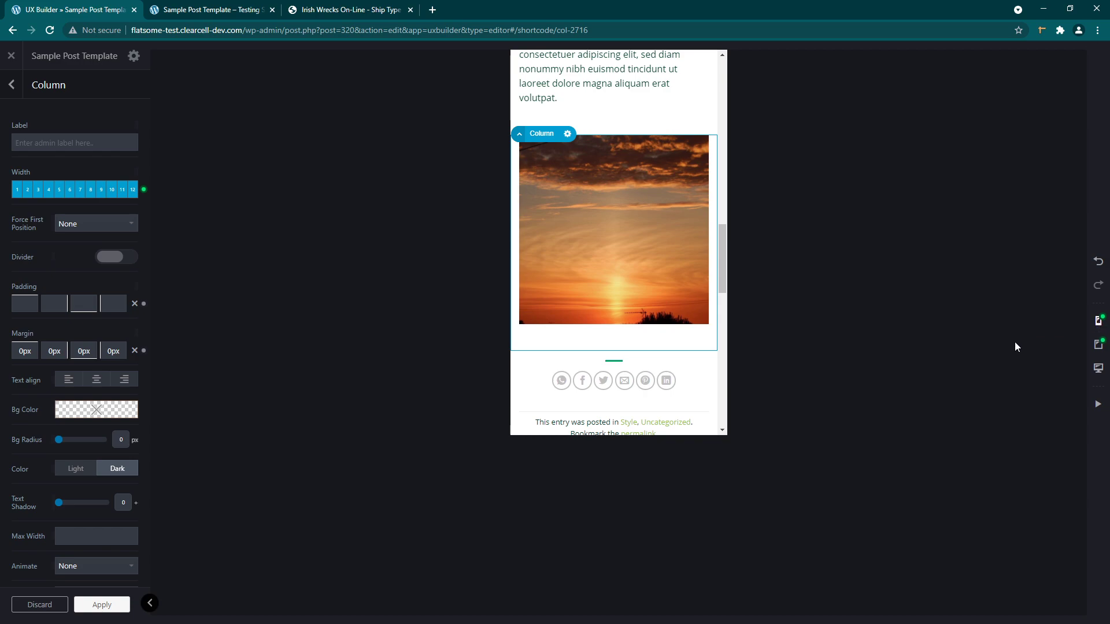
scroll(617, 293, up, 3)
scroll(606, 317, down, 3)
scroll(653, 365, up, 2)
scroll(633, 376, up, 8)
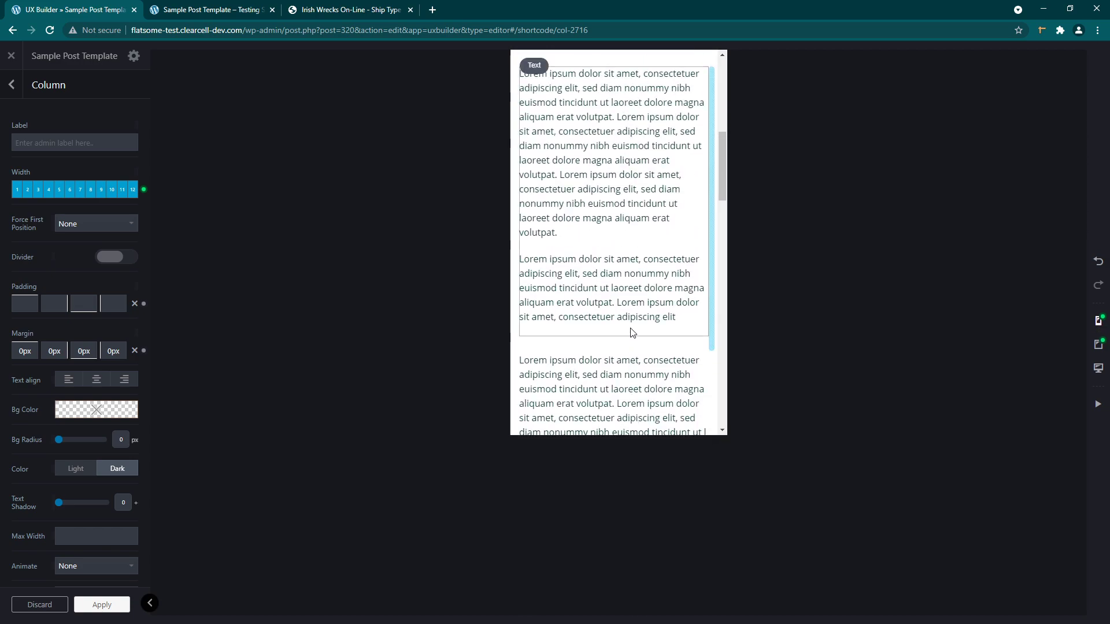
scroll(630, 324, up, 4)
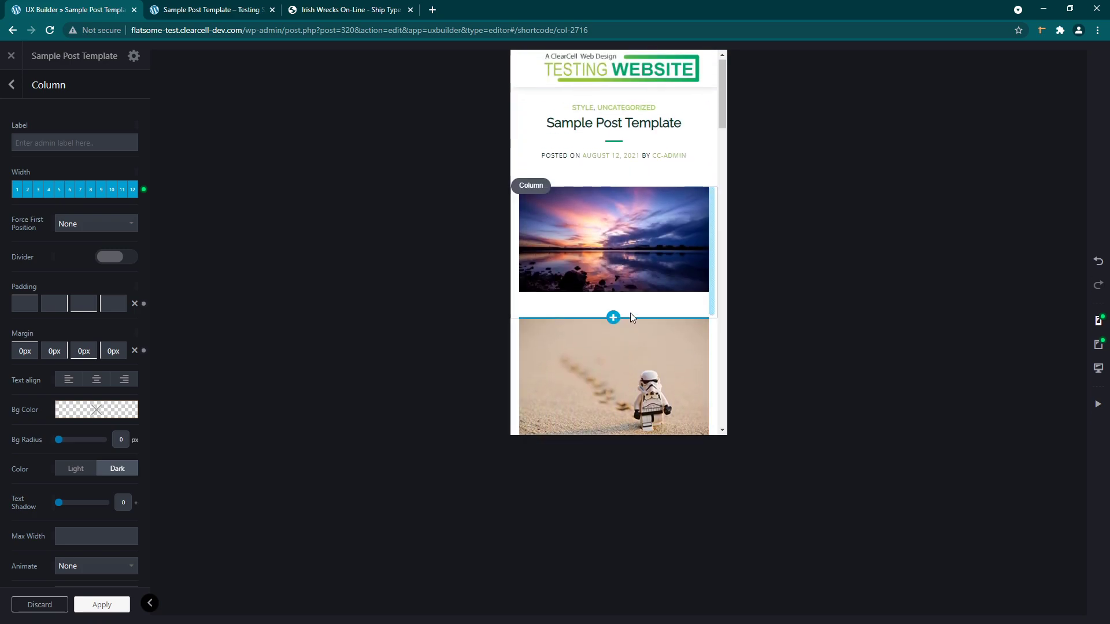
scroll(632, 329, down, 2)
scroll(630, 312, up, 3)
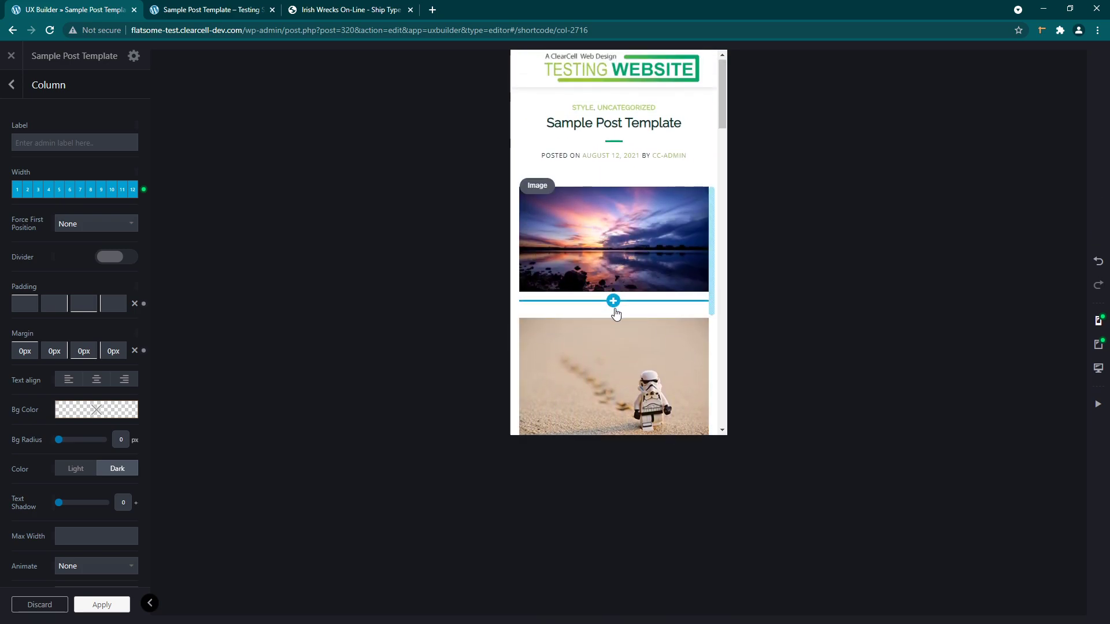
scroll(620, 312, down, 3)
scroll(620, 312, down, 10)
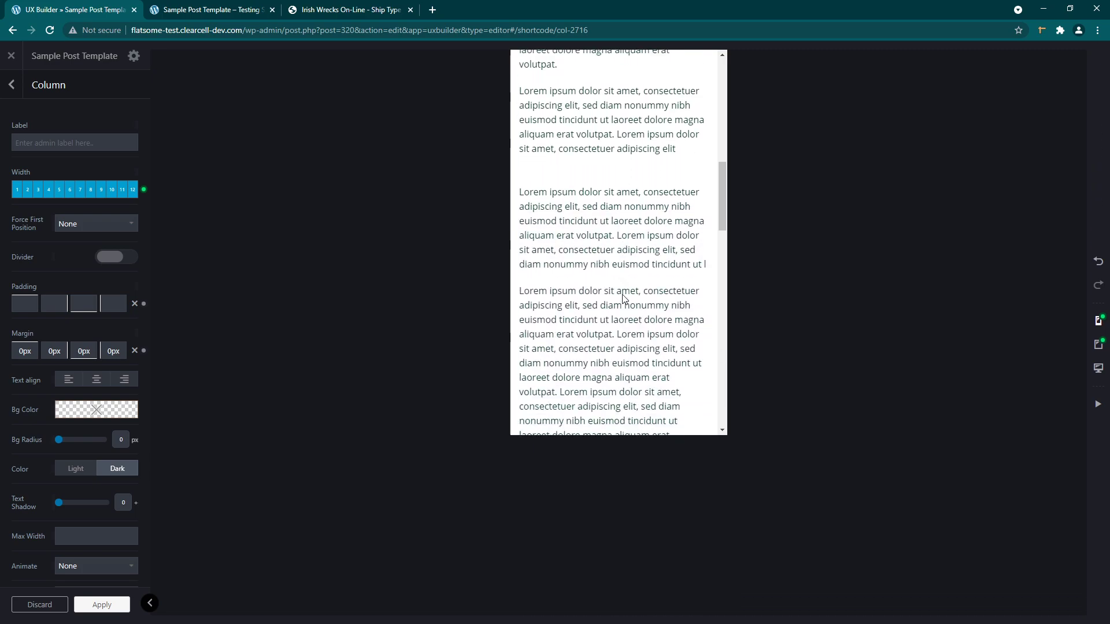
scroll(626, 315, down, 3)
scroll(631, 341, up, 3)
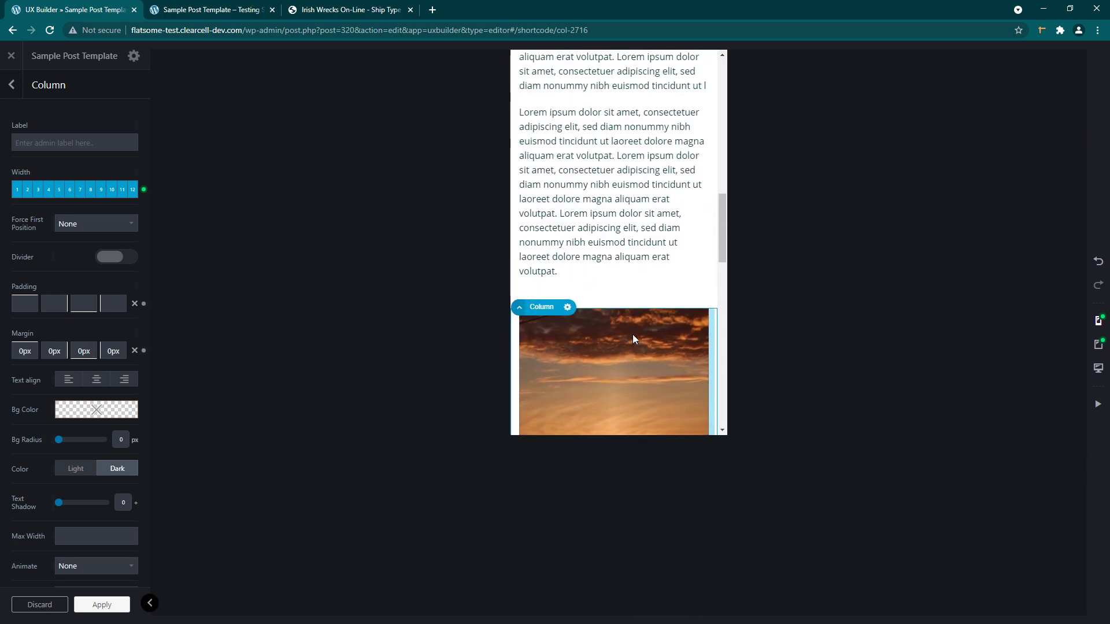
scroll(617, 285, up, 7)
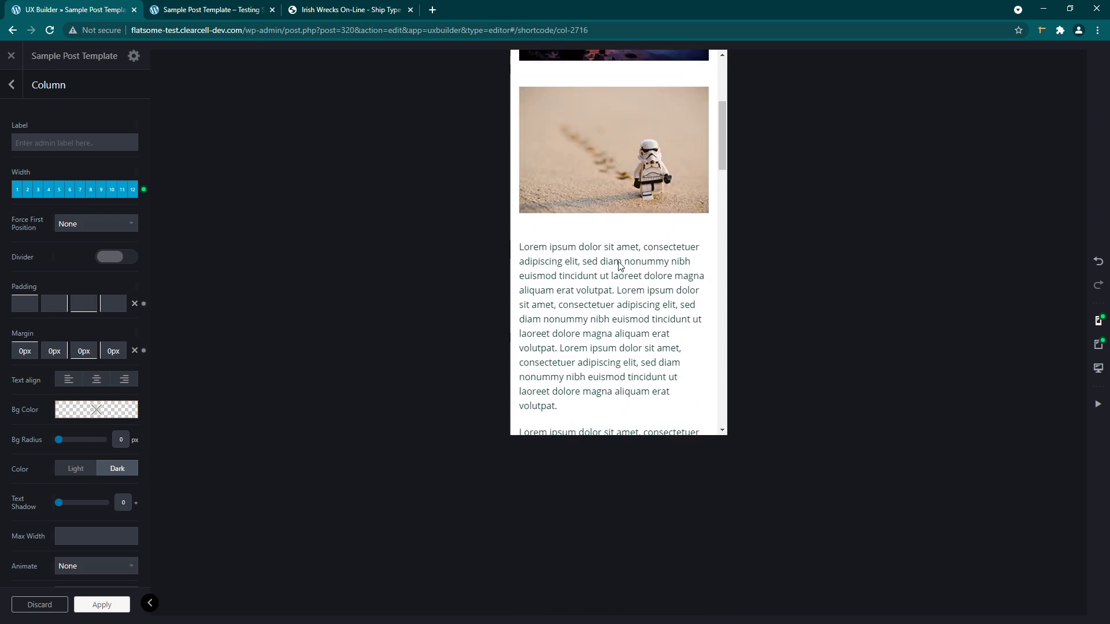
scroll(612, 262, down, 2)
Compare the desktop layout with the mobile stacking order, and leave the sunset column's settings.
click(1098, 368)
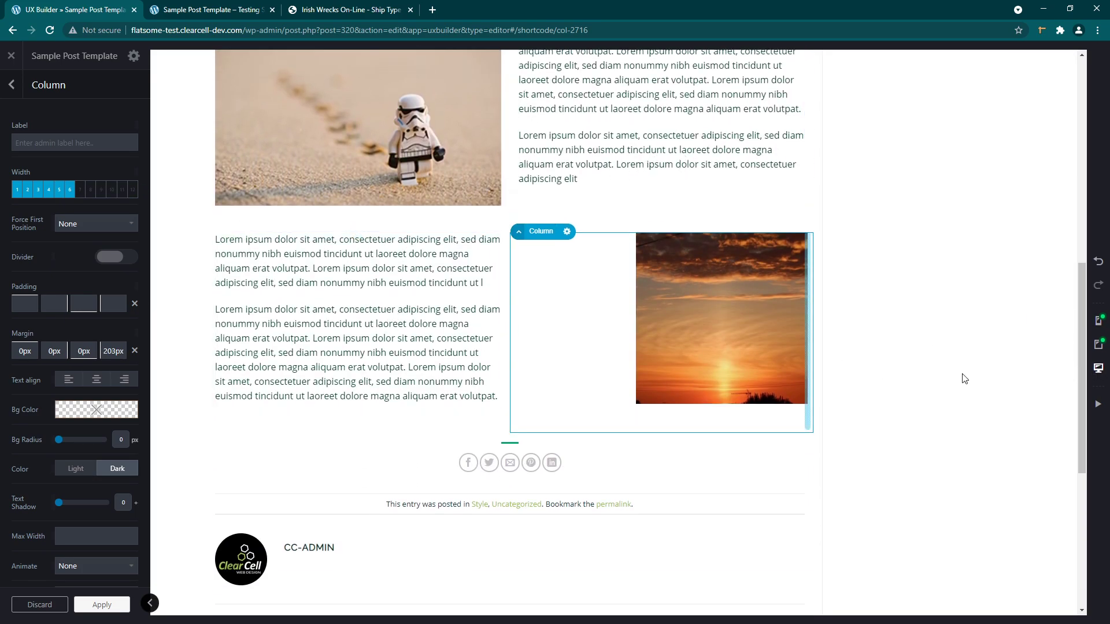
click(1098, 323)
scroll(588, 306, up, 6)
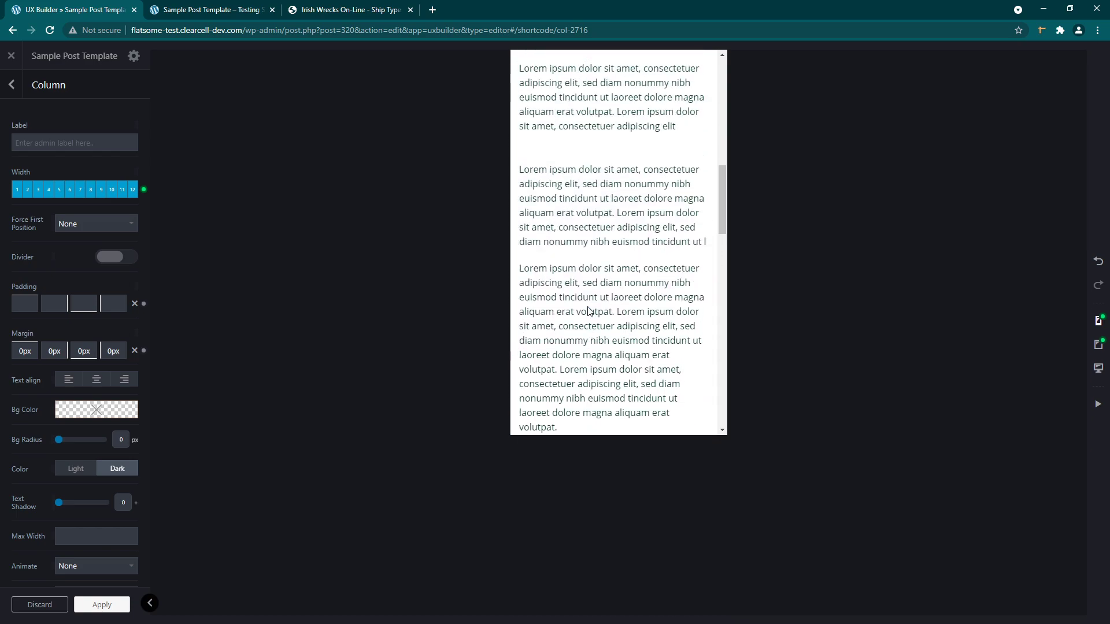
scroll(587, 311, up, 3)
scroll(588, 311, down, 10)
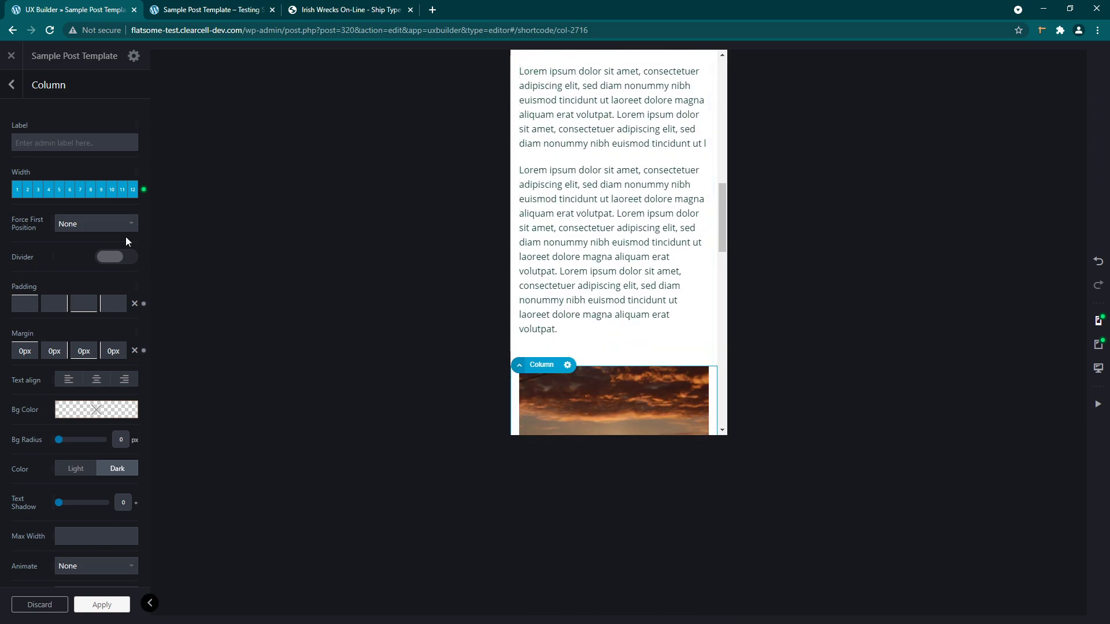
click(11, 84)
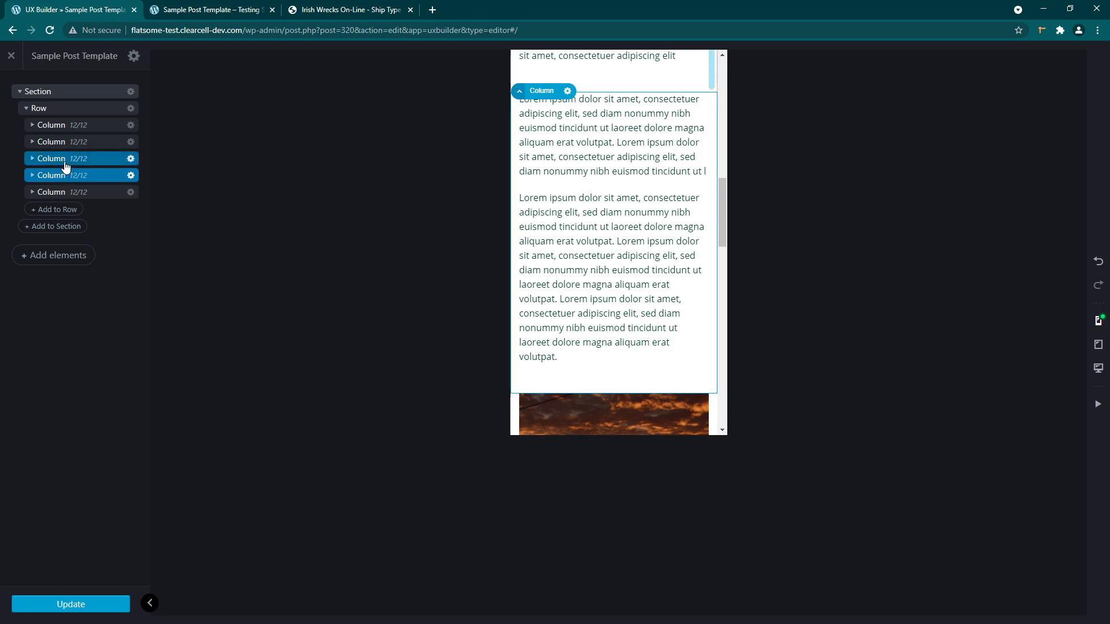
Examine the order of the row's columns against the images and text in mobile view.
click(62, 126)
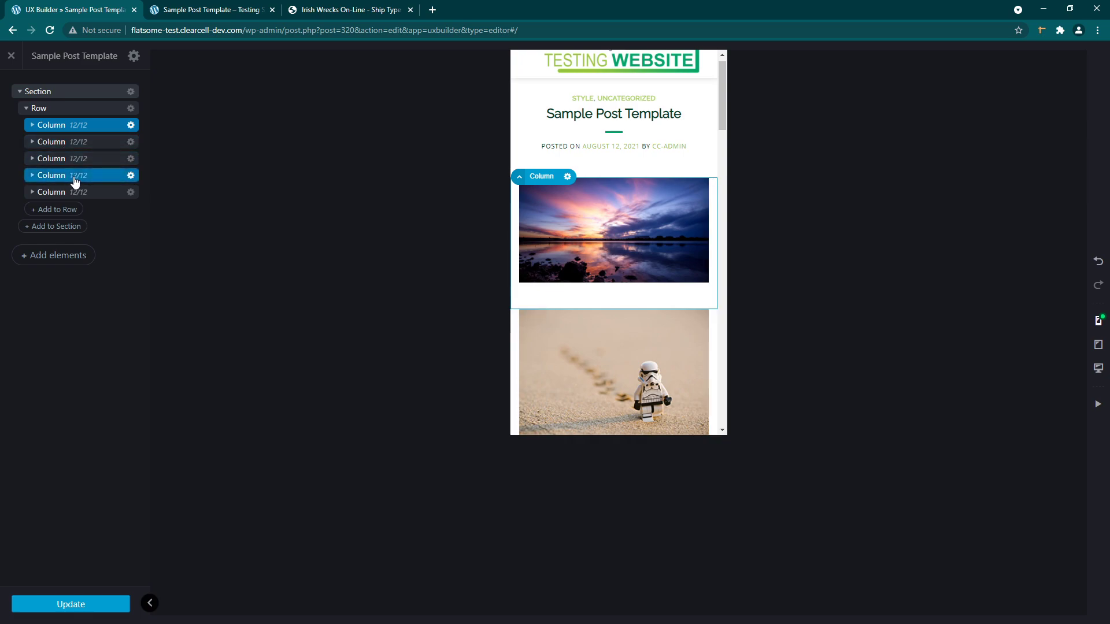
scroll(667, 251, down, 10)
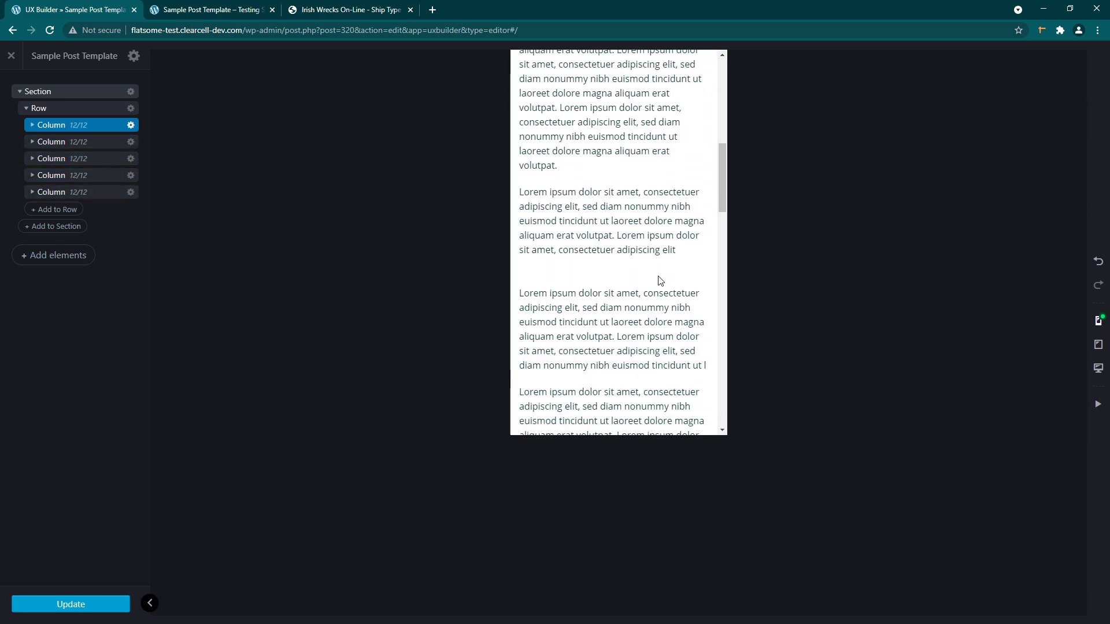
scroll(660, 280, down, 5)
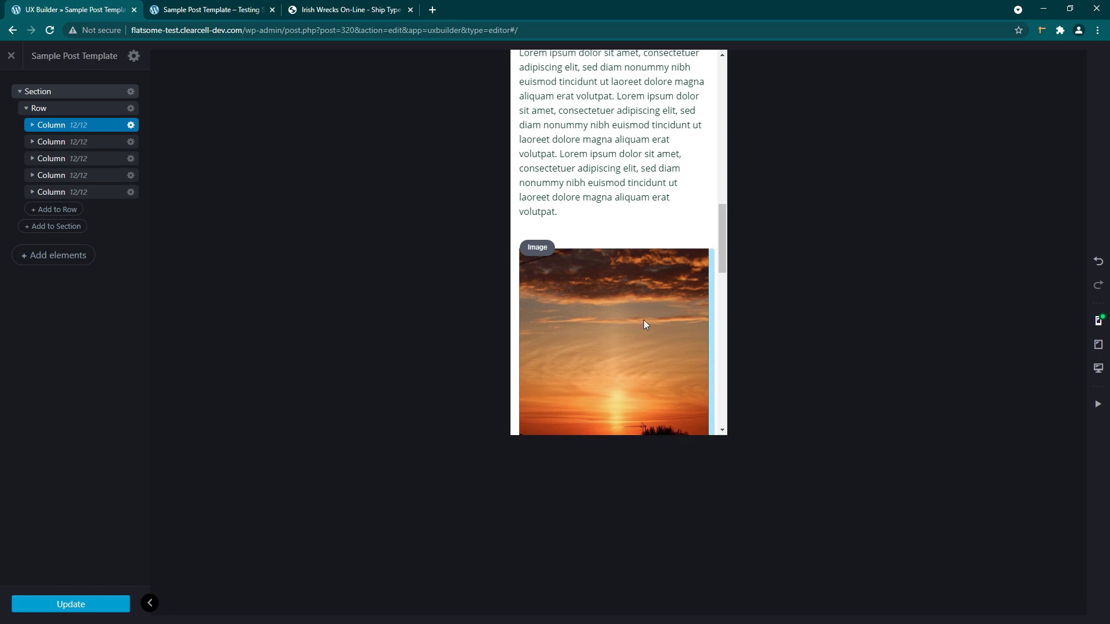
scroll(643, 325, up, 15)
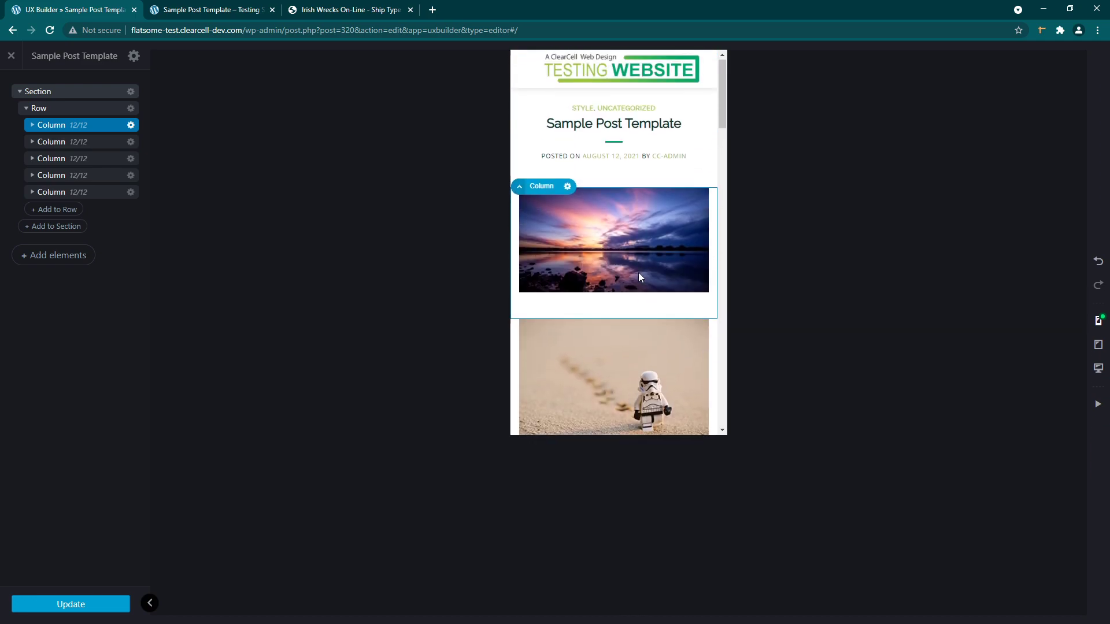
scroll(632, 376, down, 3)
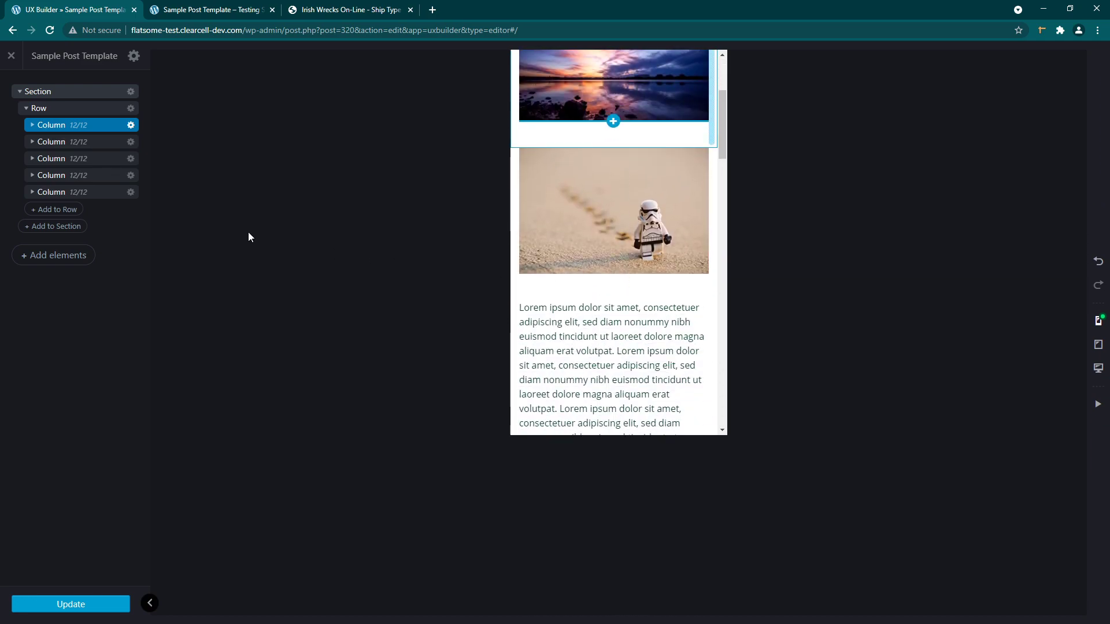
click(54, 158)
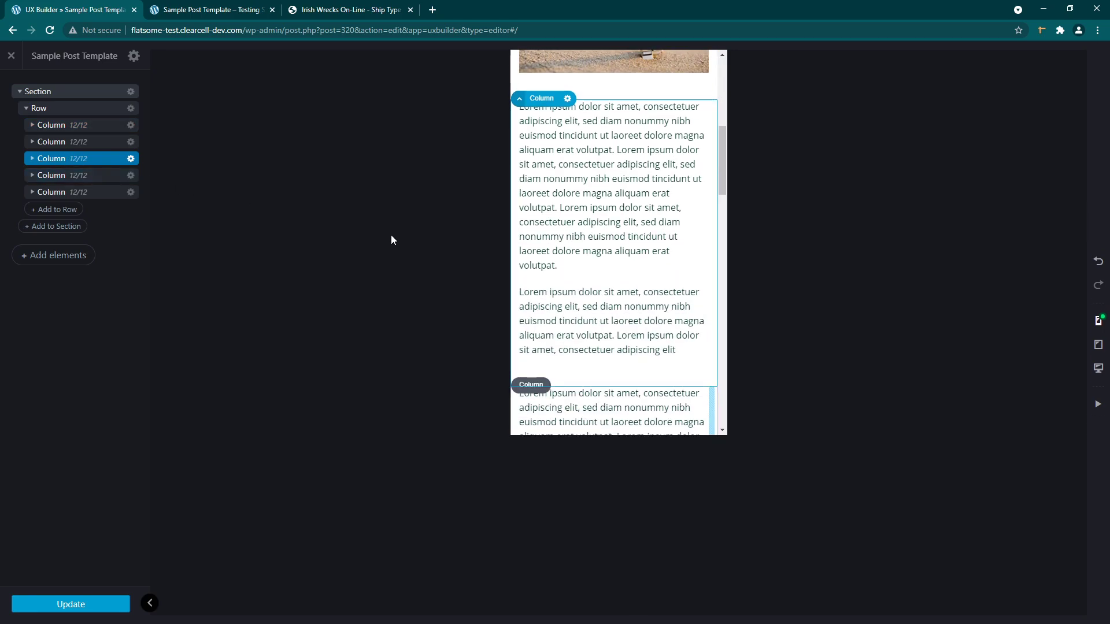
scroll(601, 231, up, 3)
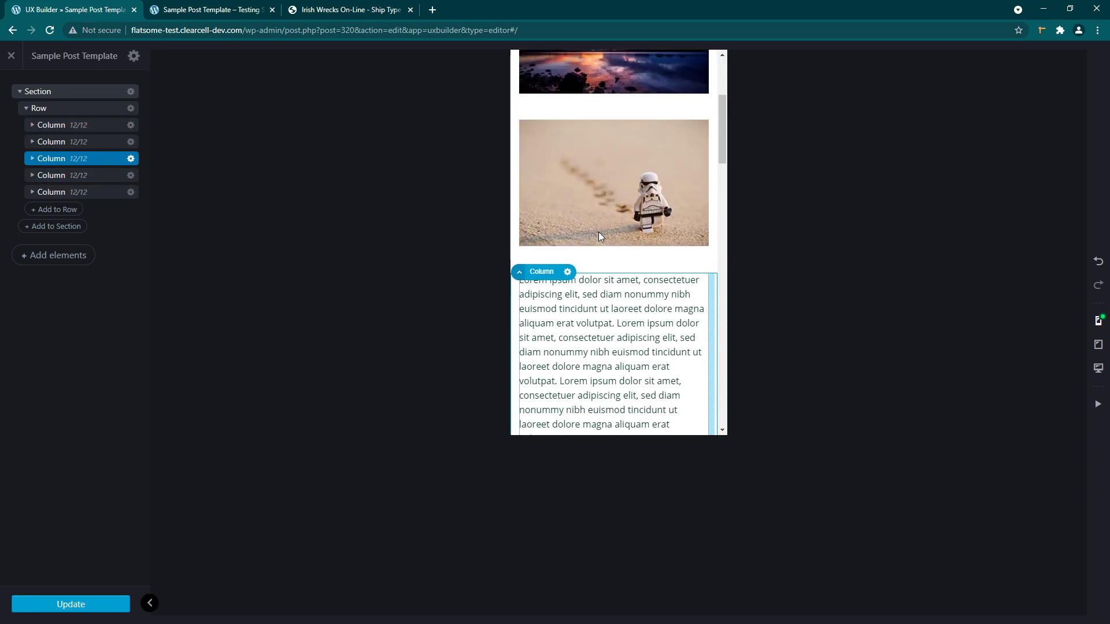
scroll(600, 226, up, 3)
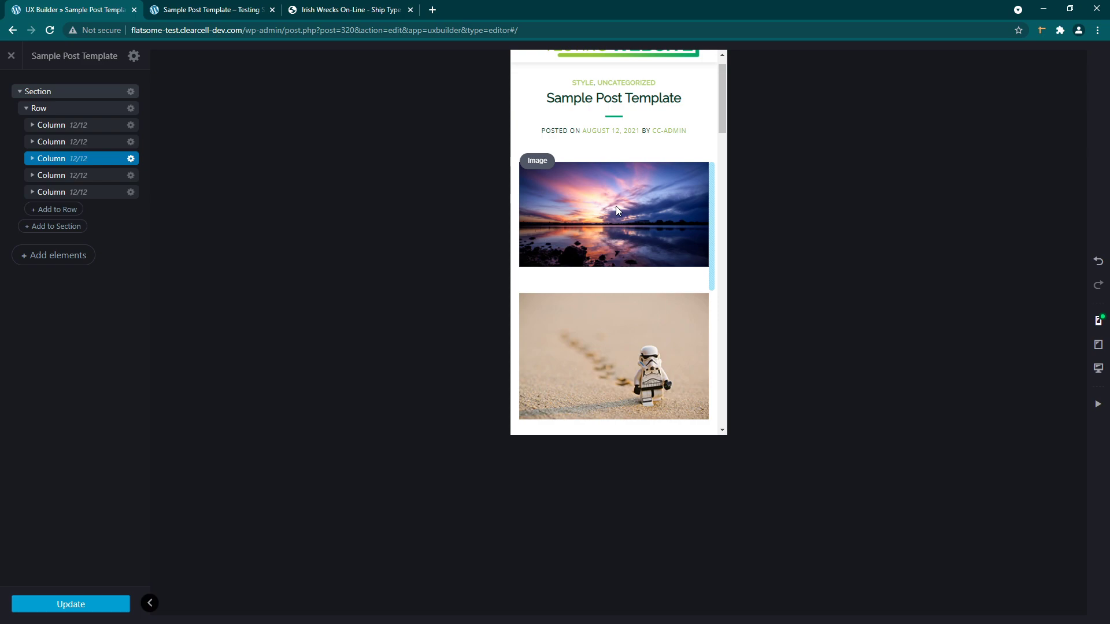
scroll(616, 206, down, 2)
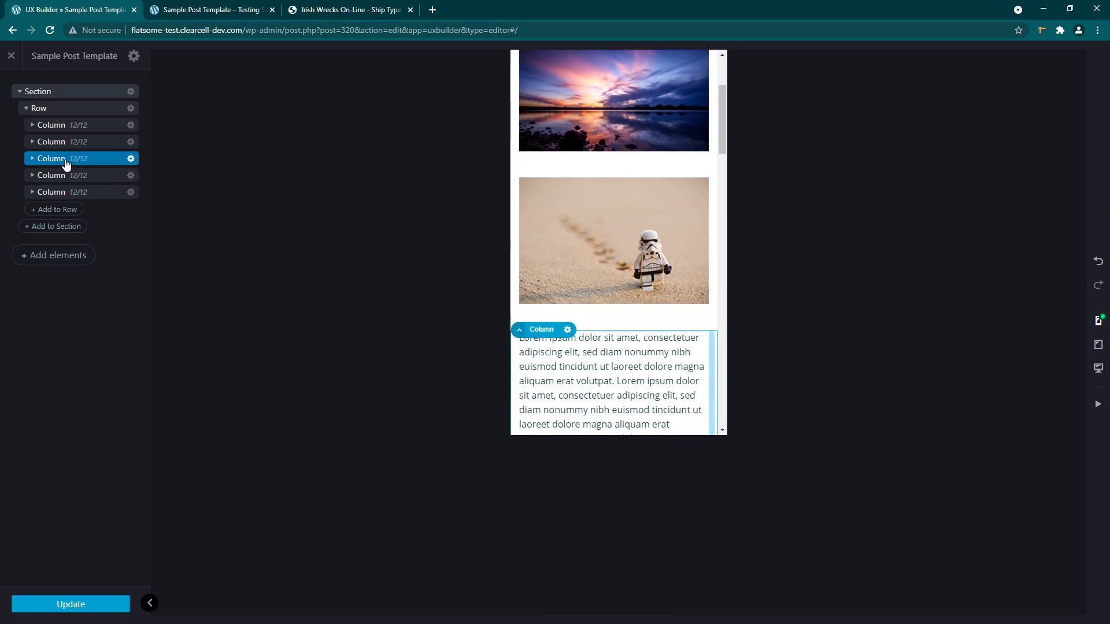
Set Force First Position to On Mobile for the first text column below the stormtrooper image, and apply the change.
click(65, 164)
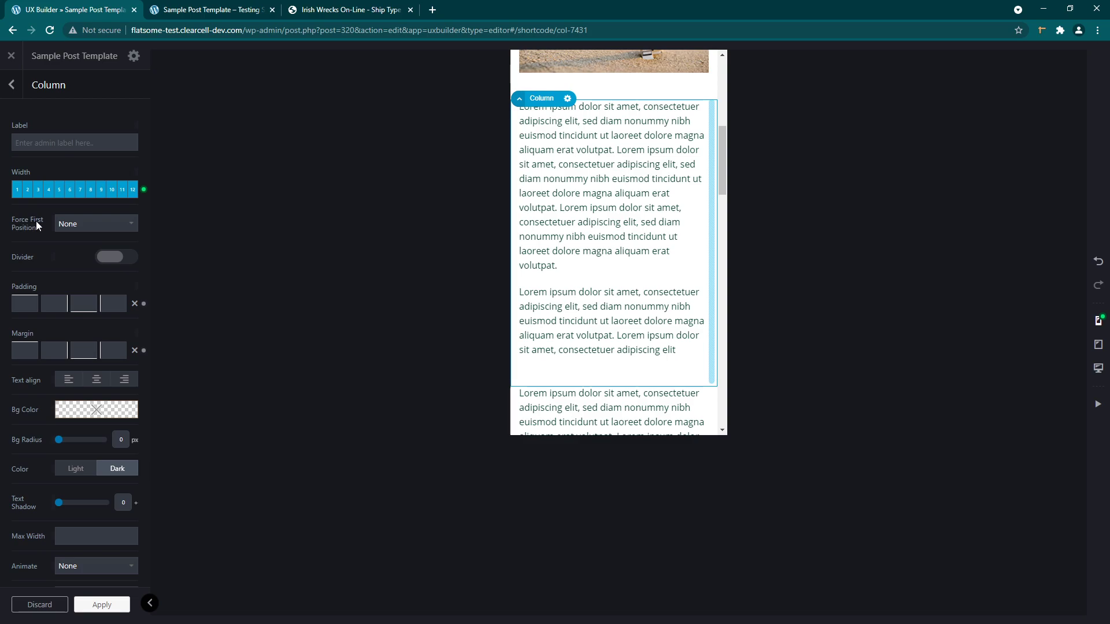
click(82, 224)
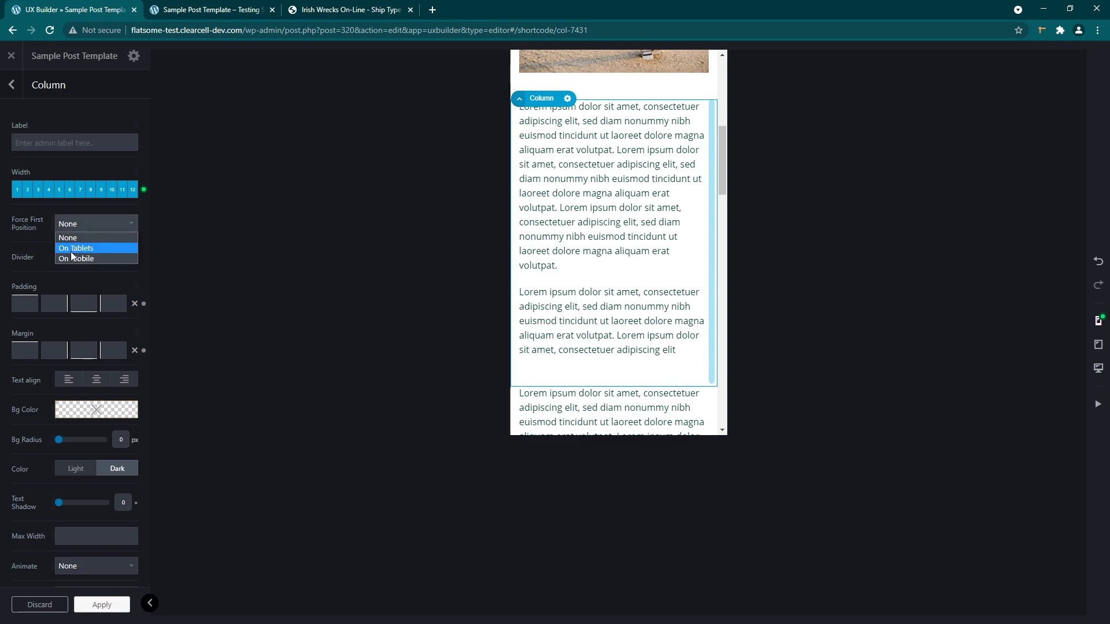
click(104, 258)
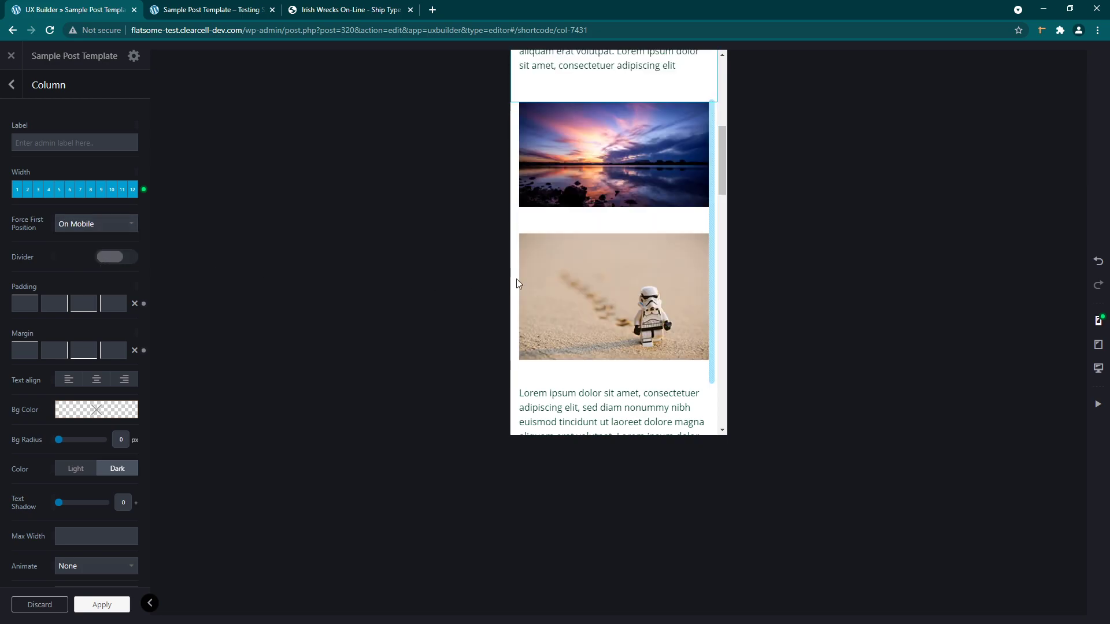
scroll(605, 280, up, 5)
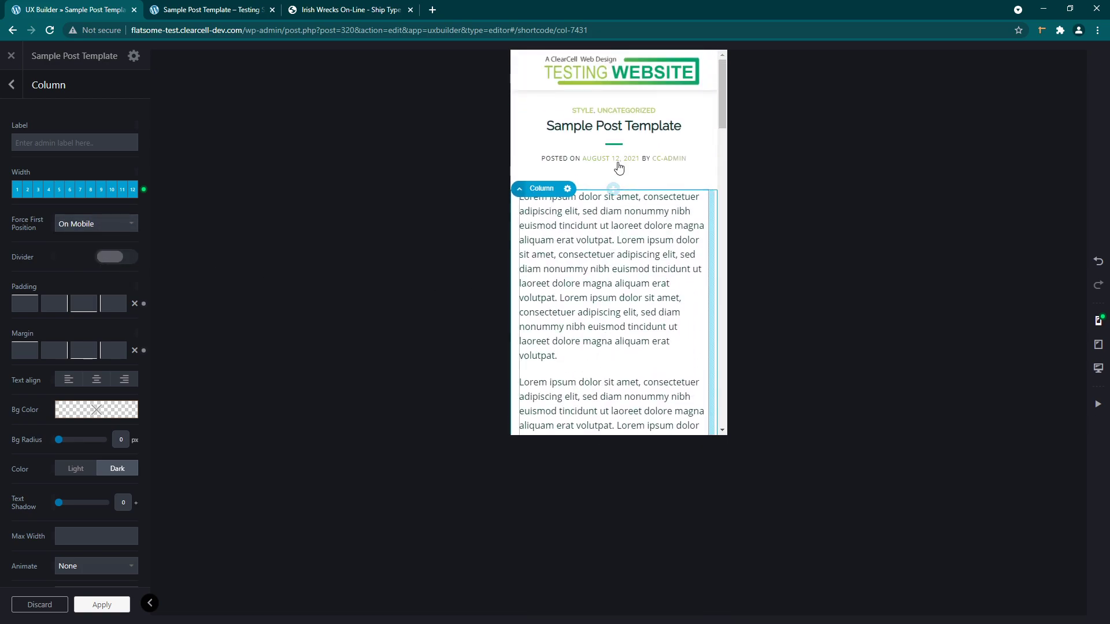
click(102, 605)
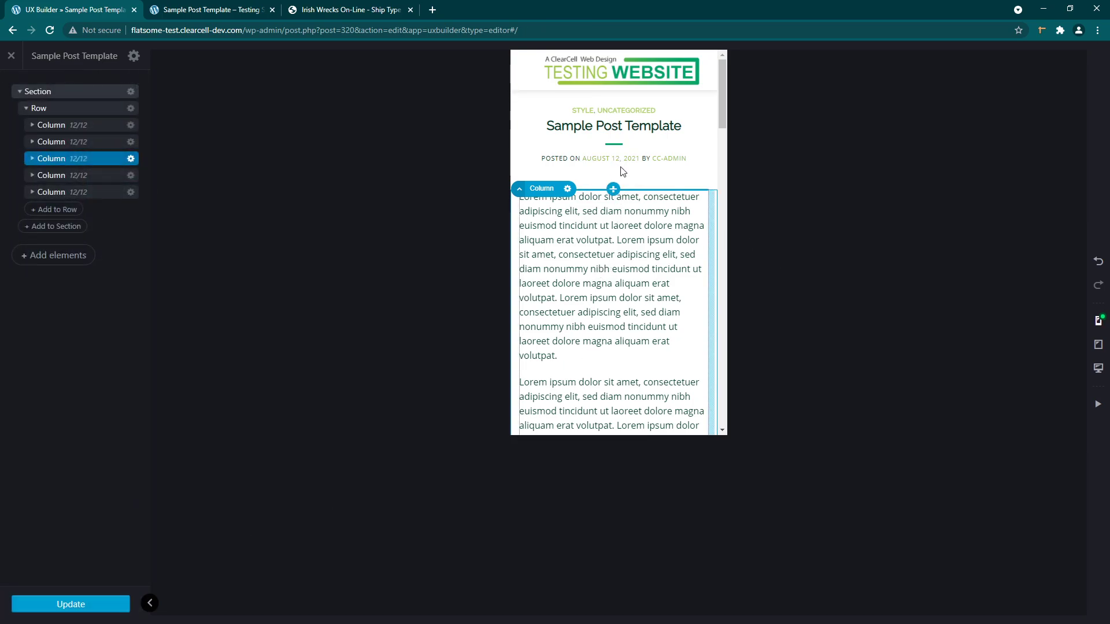
scroll(597, 226, down, 8)
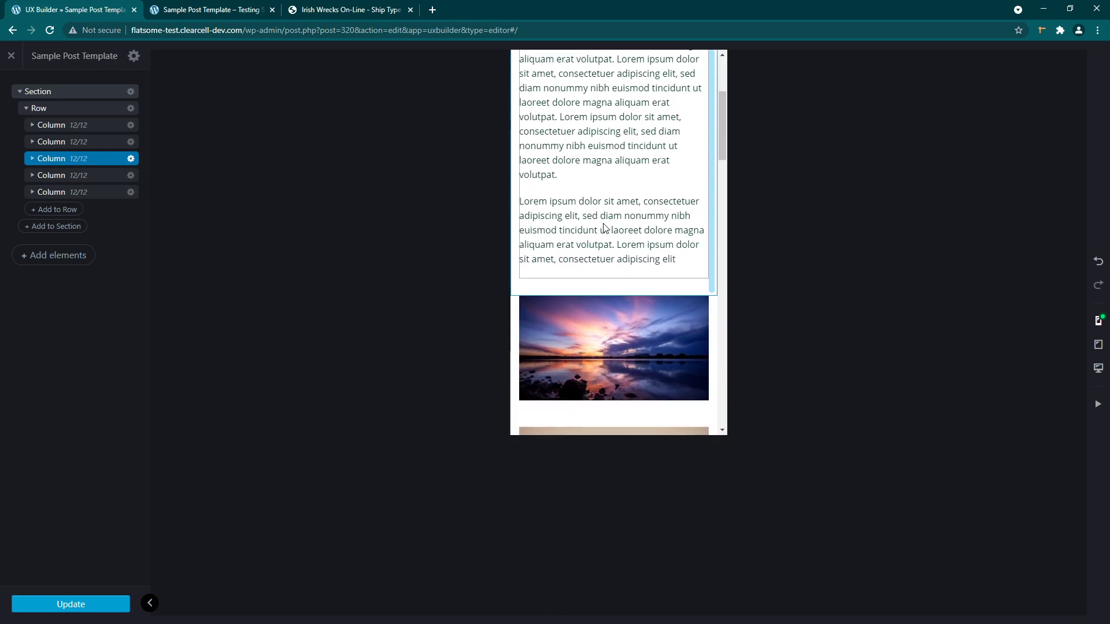
scroll(611, 236, down, 8)
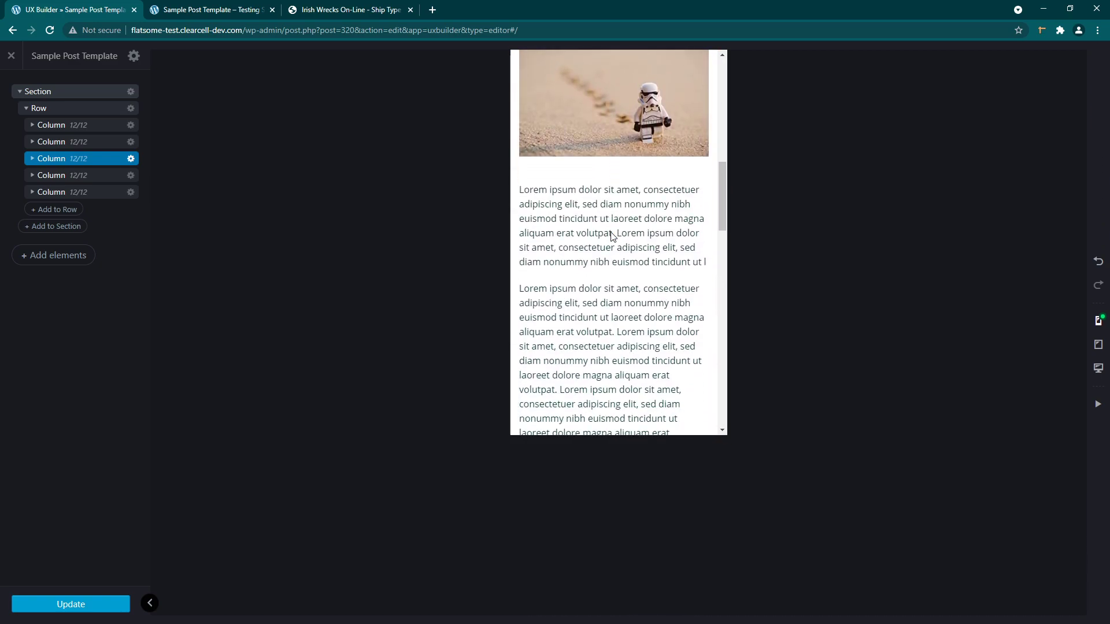
scroll(612, 237, up, 6)
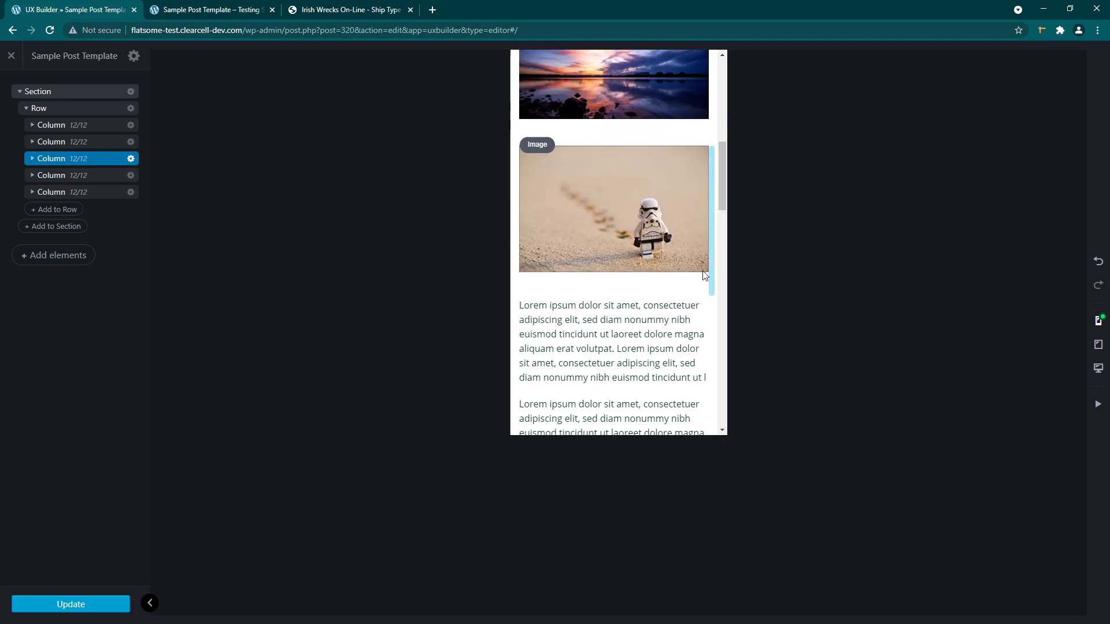
Examine the order of the post's images and text blocks in the tablet and desktop layouts.
click(1099, 355)
scroll(741, 311, up, 6)
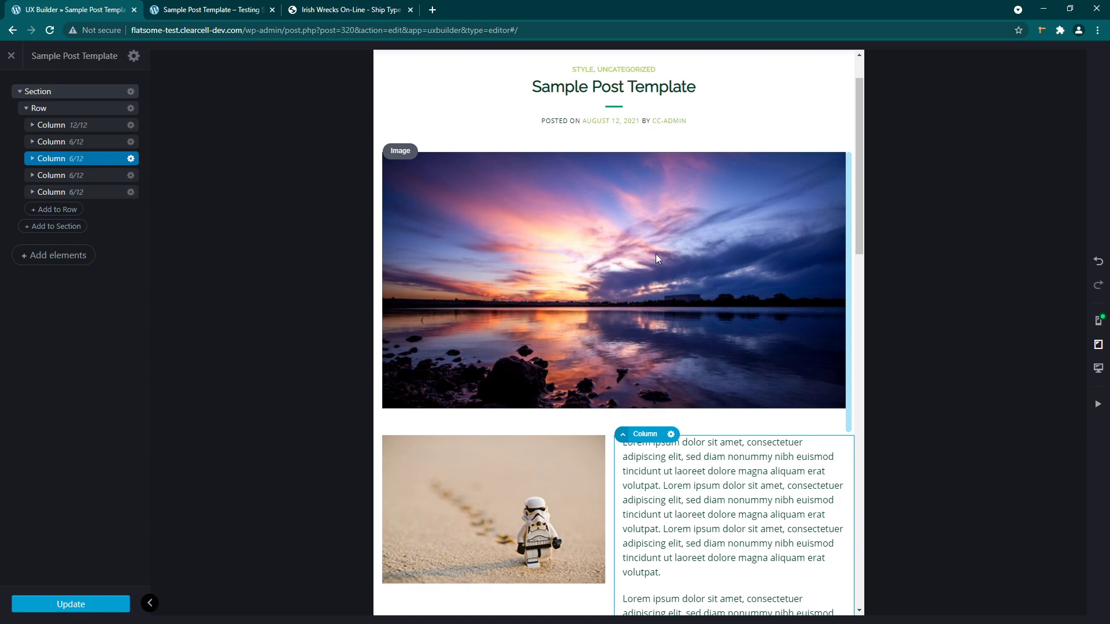
scroll(656, 254, down, 4)
click(1098, 368)
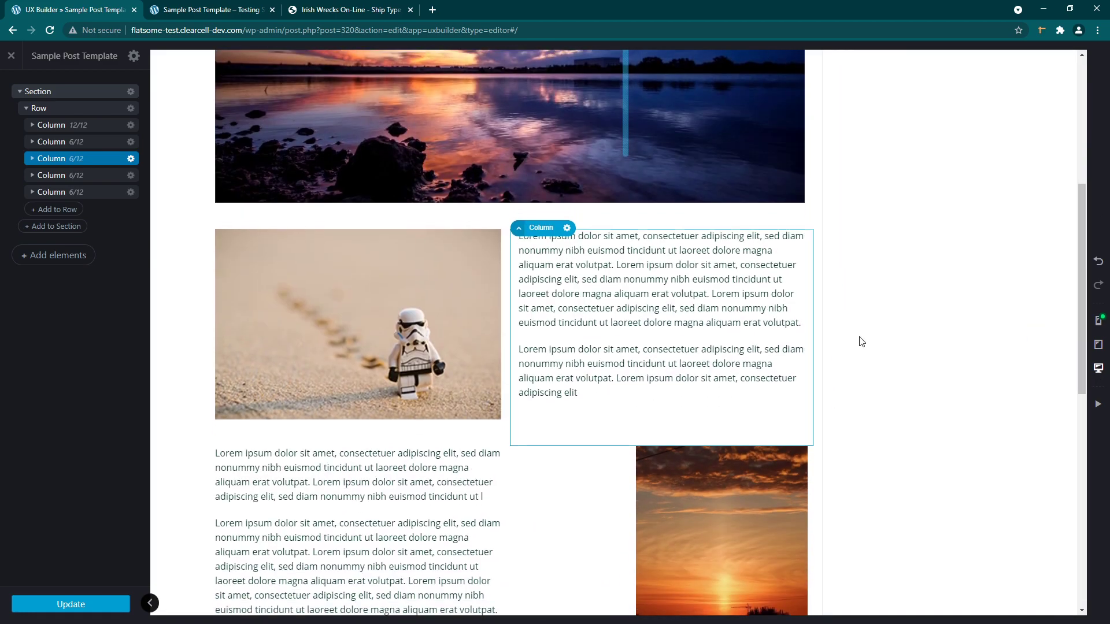
scroll(669, 300, down, 10)
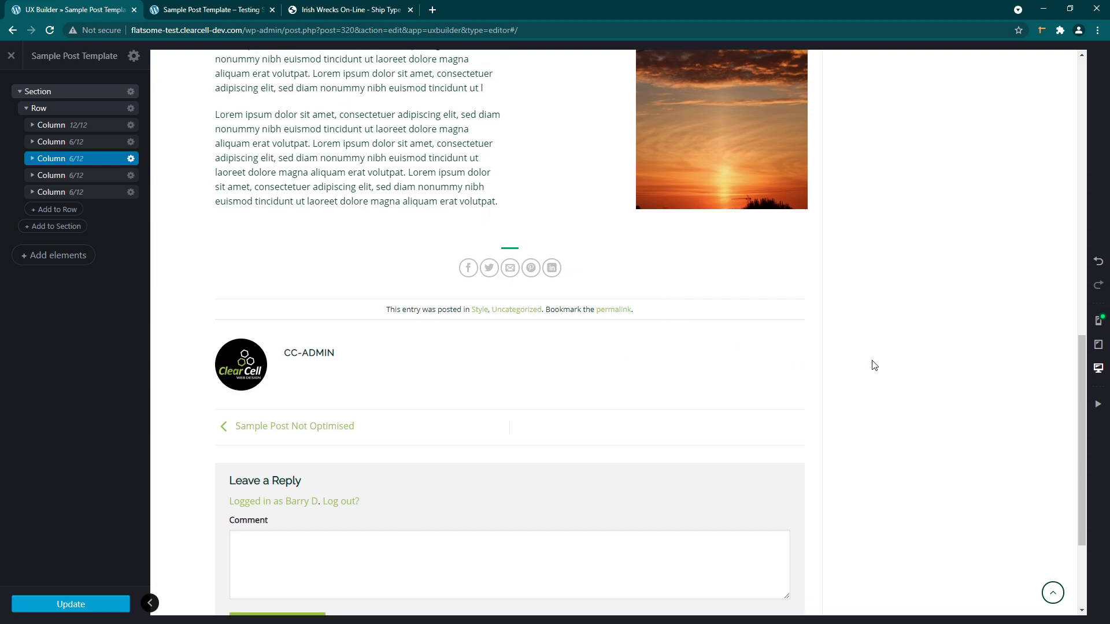
scroll(874, 365, up, 10)
scroll(708, 303, down, 4)
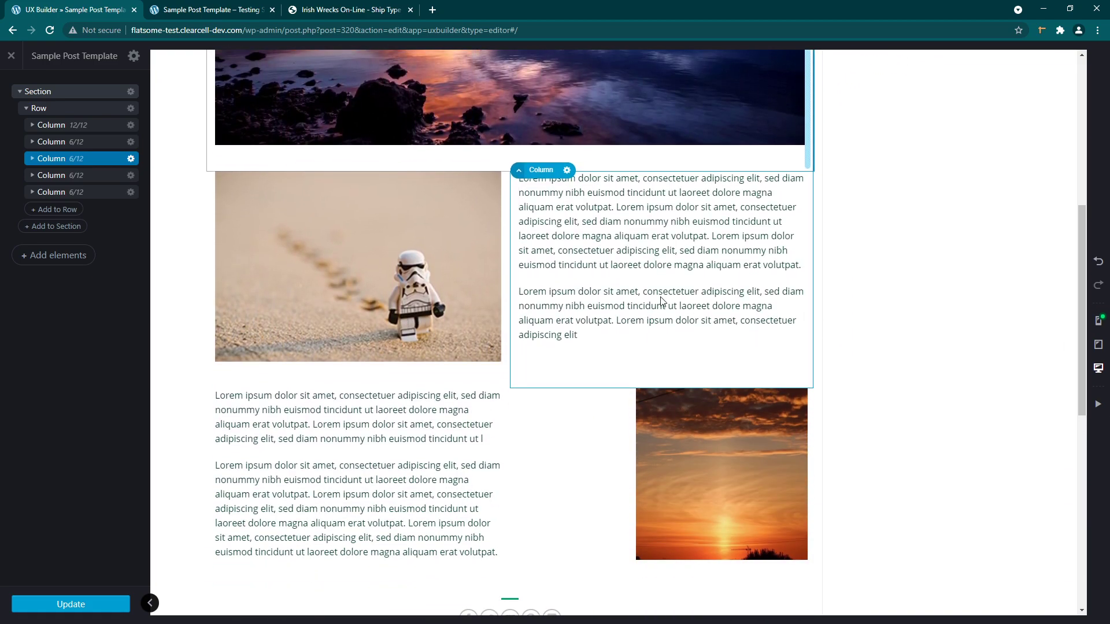
scroll(347, 272, down, 2)
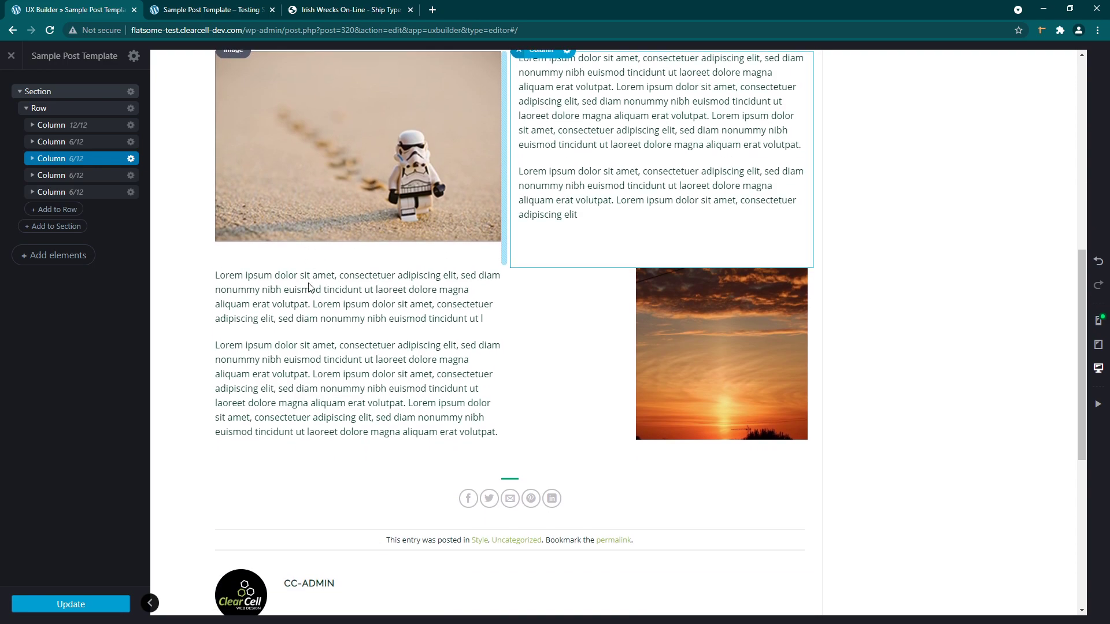
scroll(582, 358, down, 1)
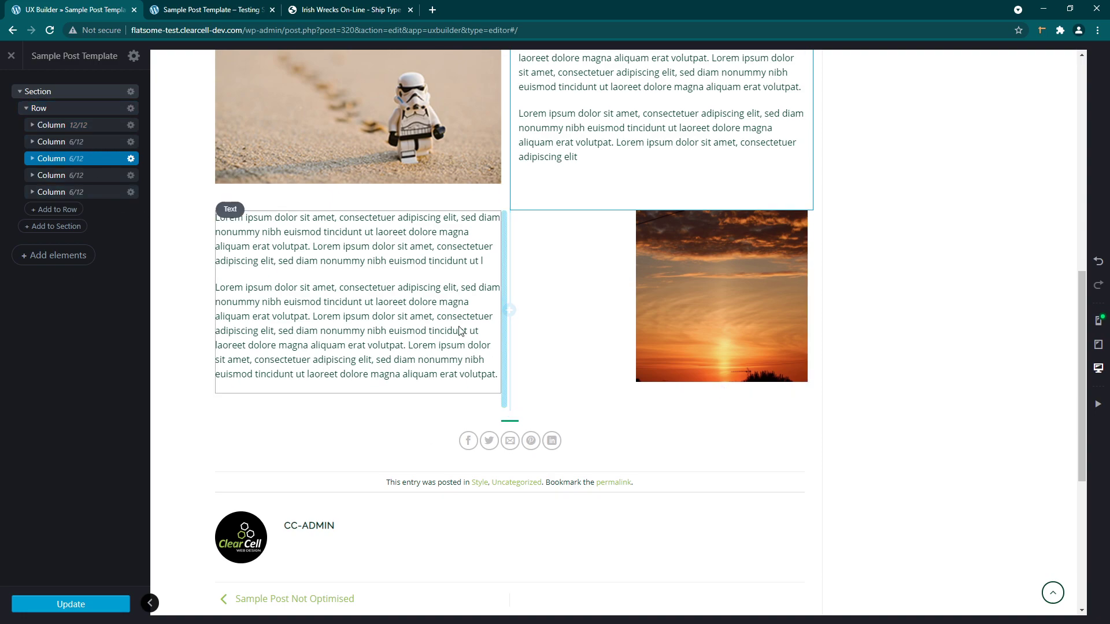
scroll(461, 332, up, 3)
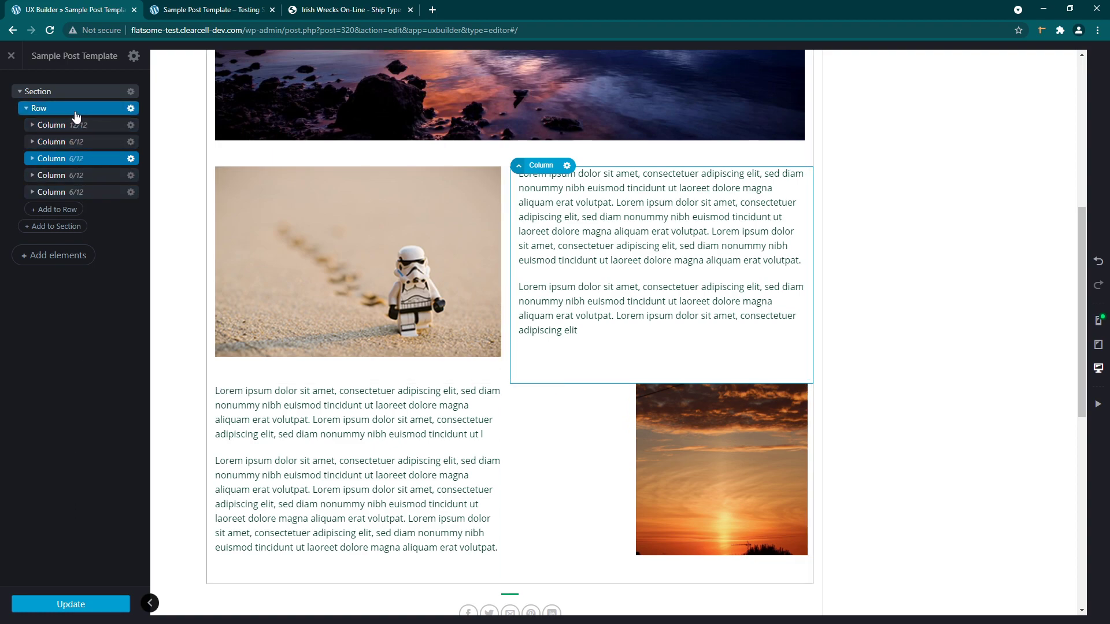
Add a row with the 4 Columns preset to the section, below the existing row.
click(26, 109)
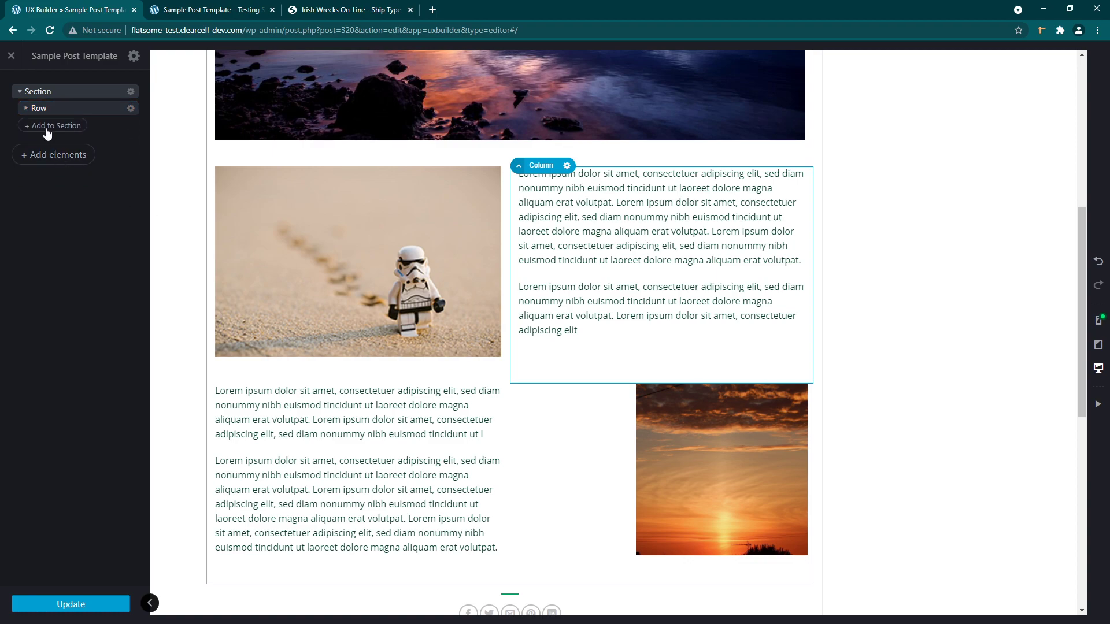
click(44, 127)
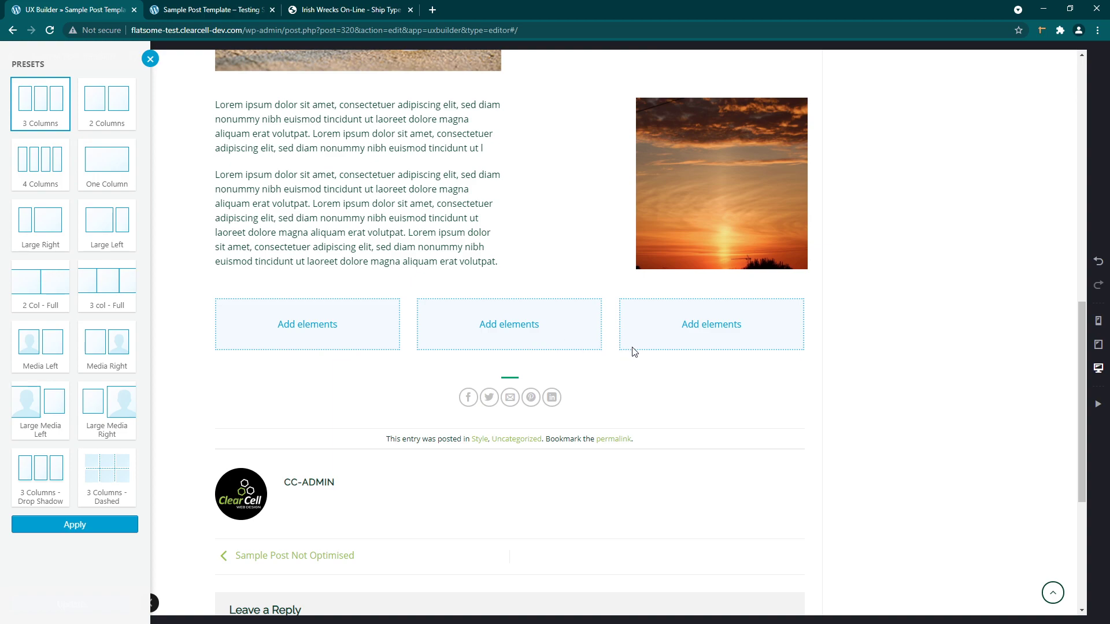
click(50, 168)
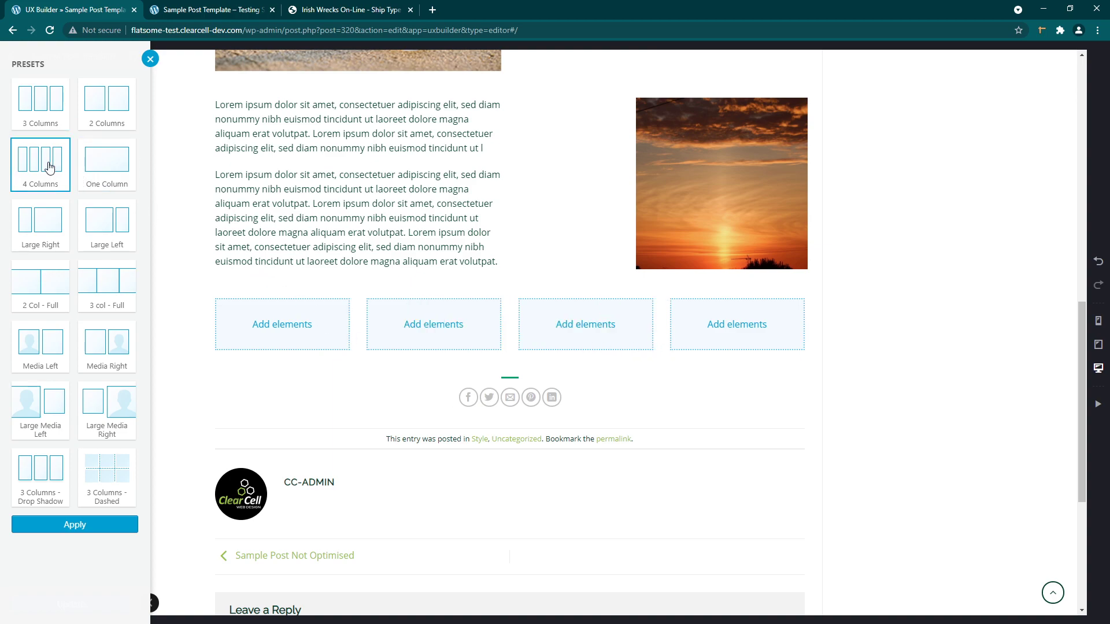
click(110, 523)
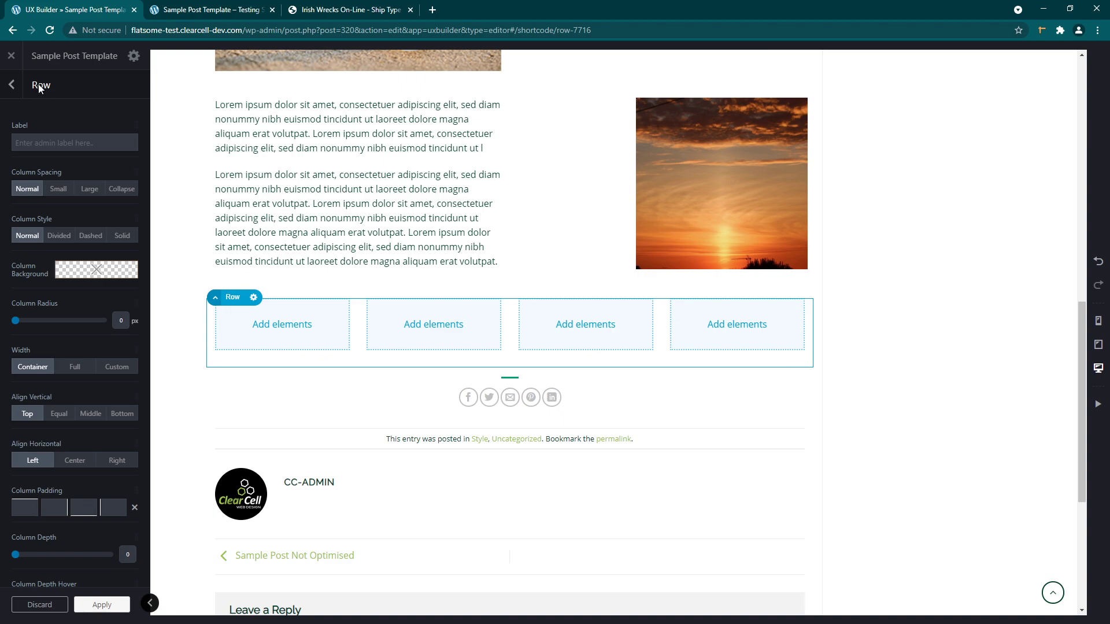
click(13, 85)
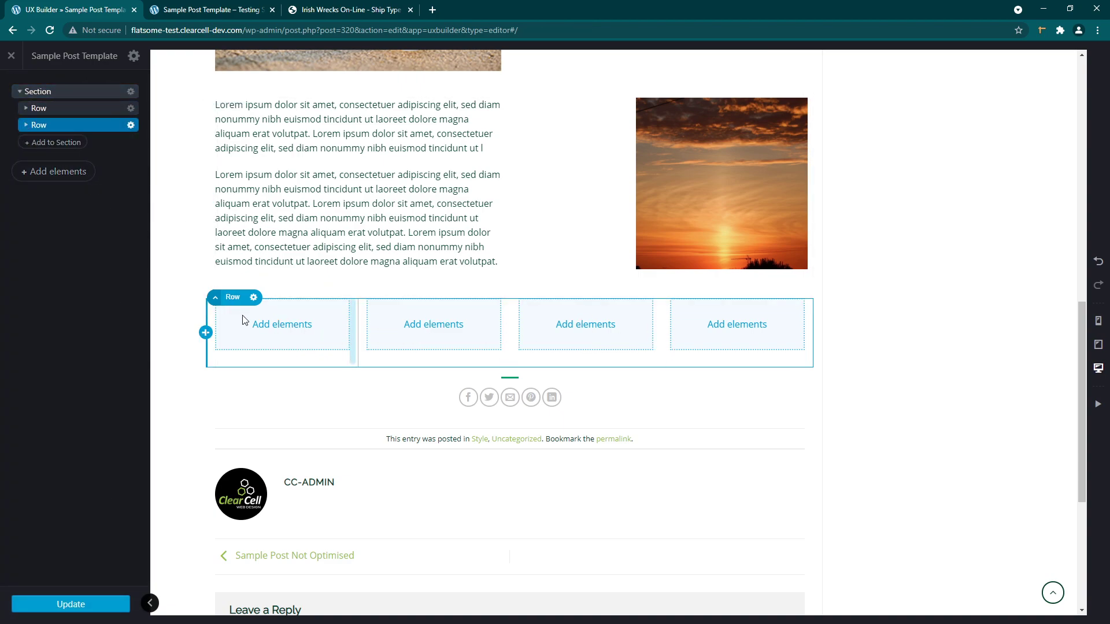
Delete the last three columns of the new row, keeping only the first 3/12 column.
click(26, 125)
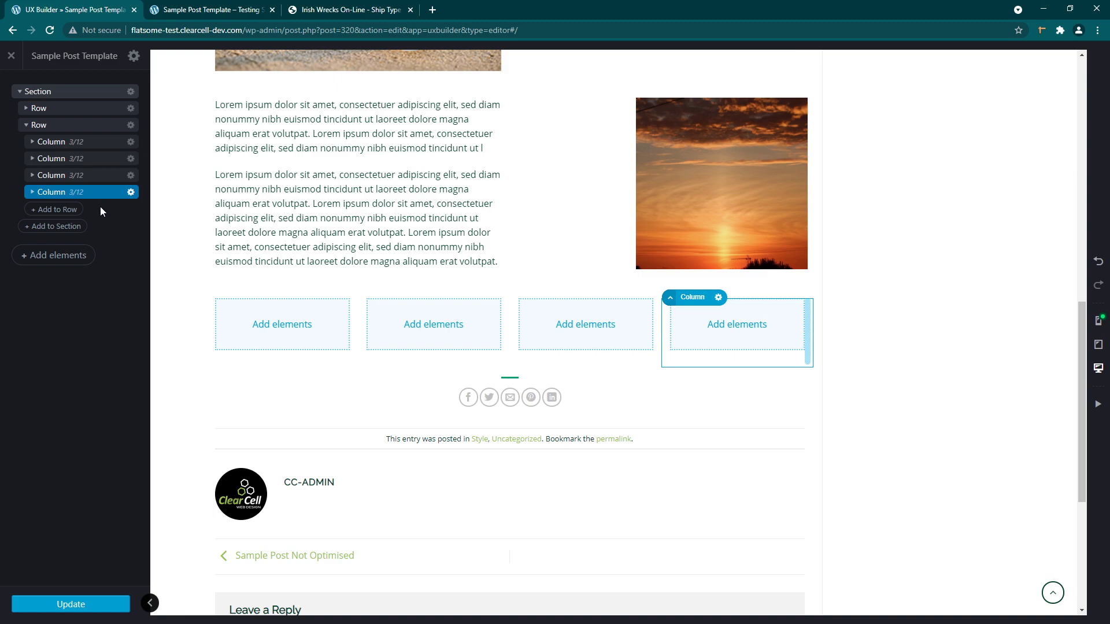
click(131, 192)
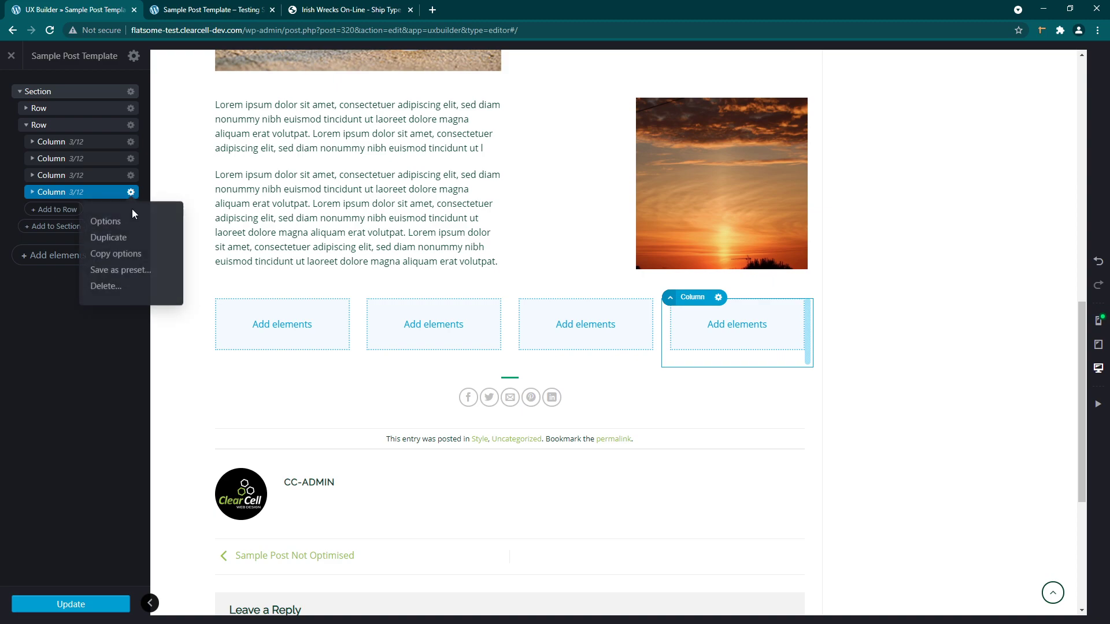
click(108, 288)
click(131, 175)
click(104, 271)
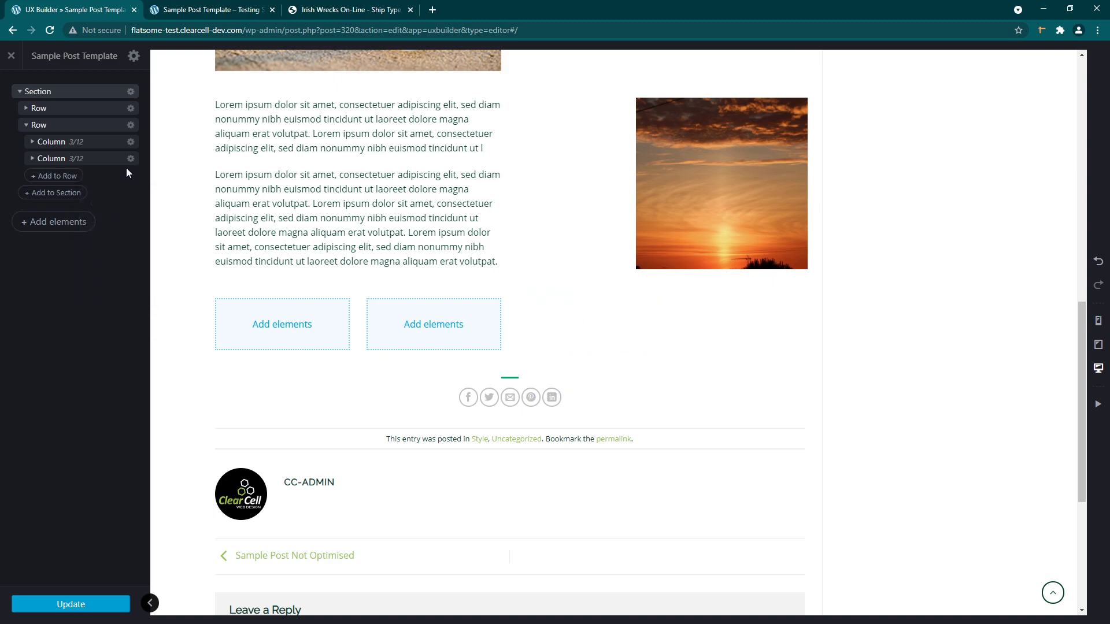
click(131, 158)
click(104, 255)
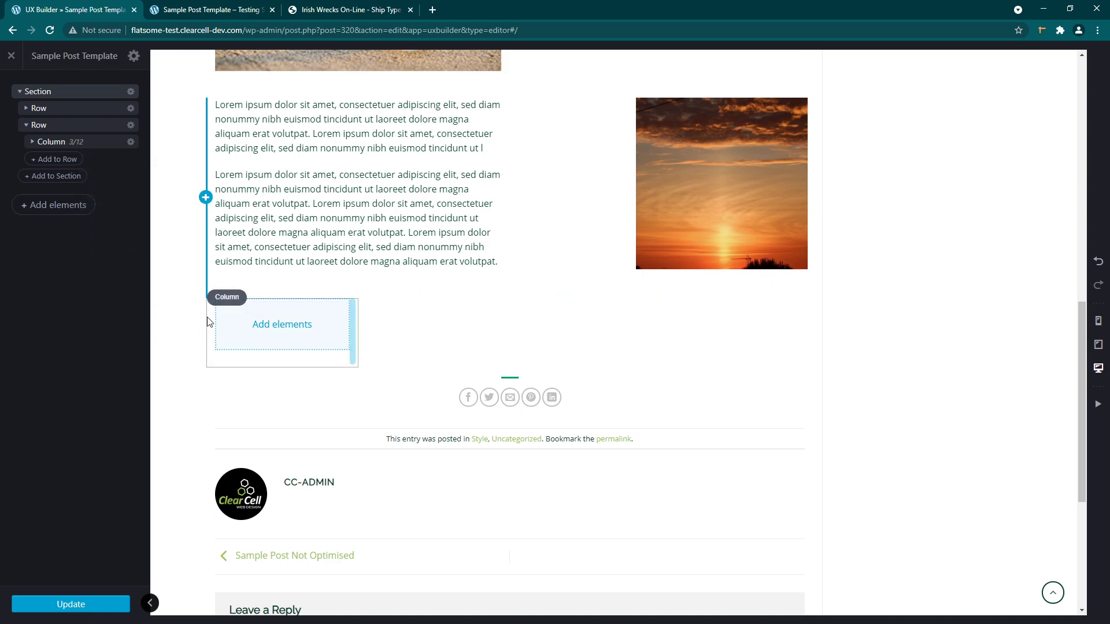
Add an Image element to the remaining column of the new row.
click(65, 148)
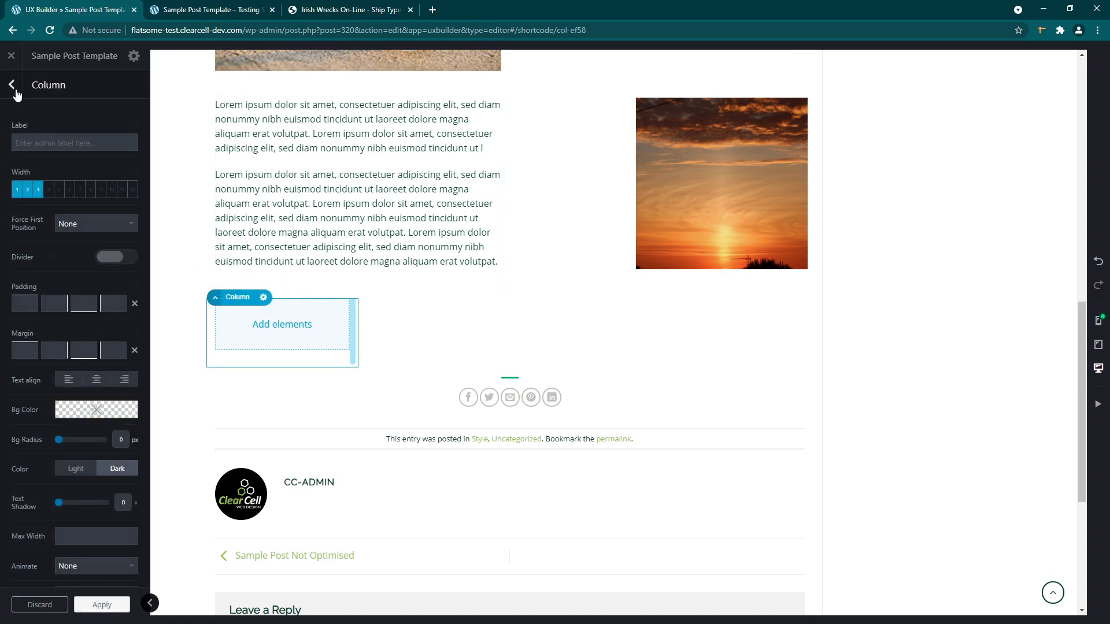
click(12, 85)
click(32, 142)
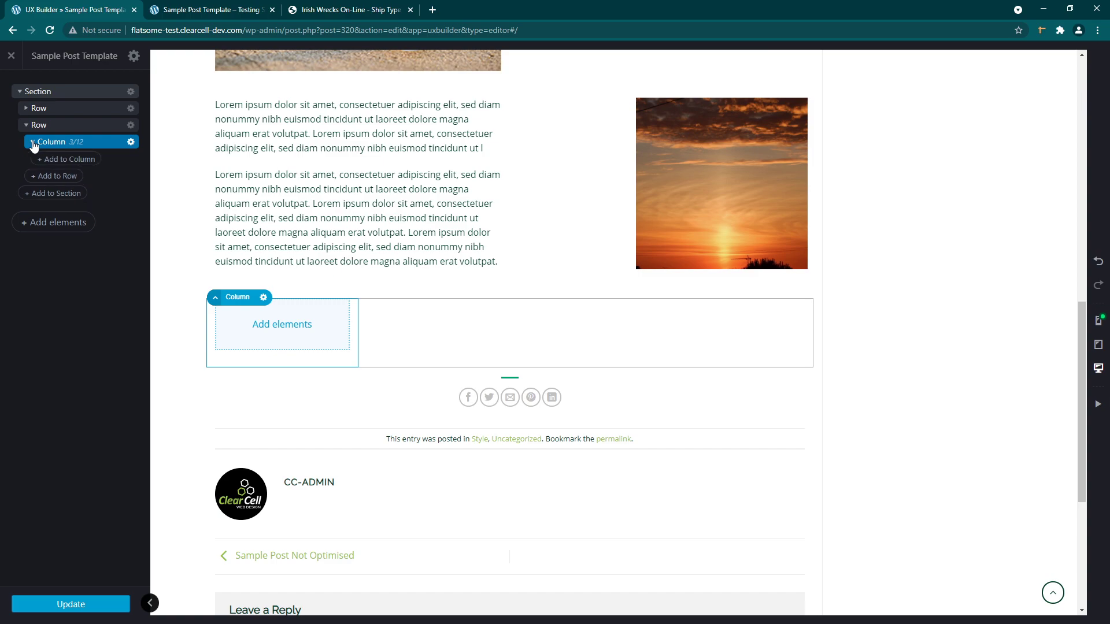
click(69, 159)
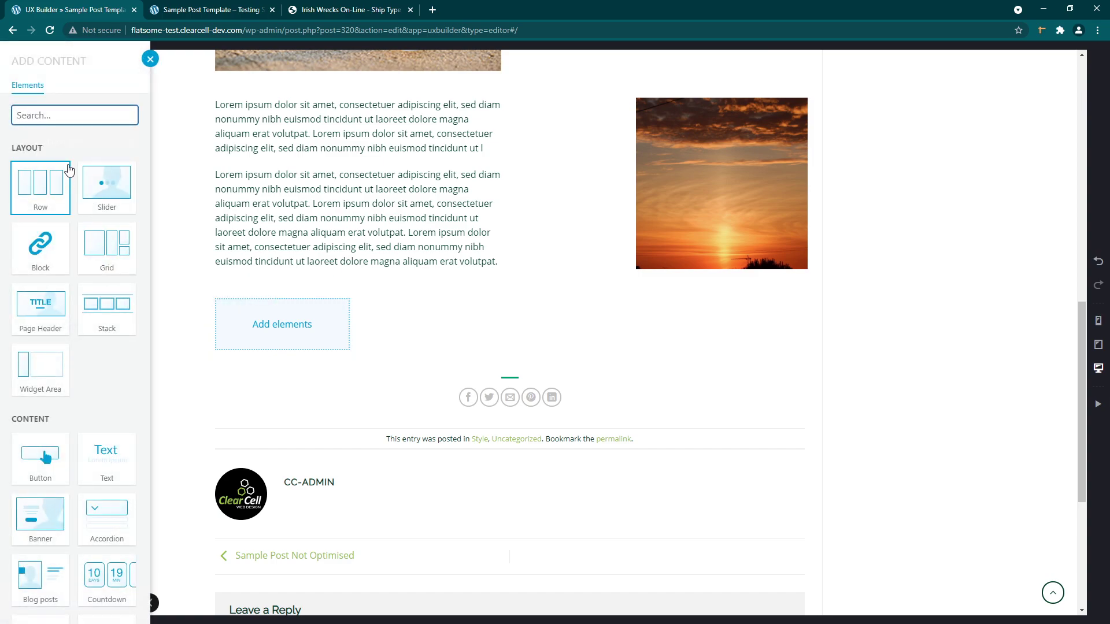
text(im)
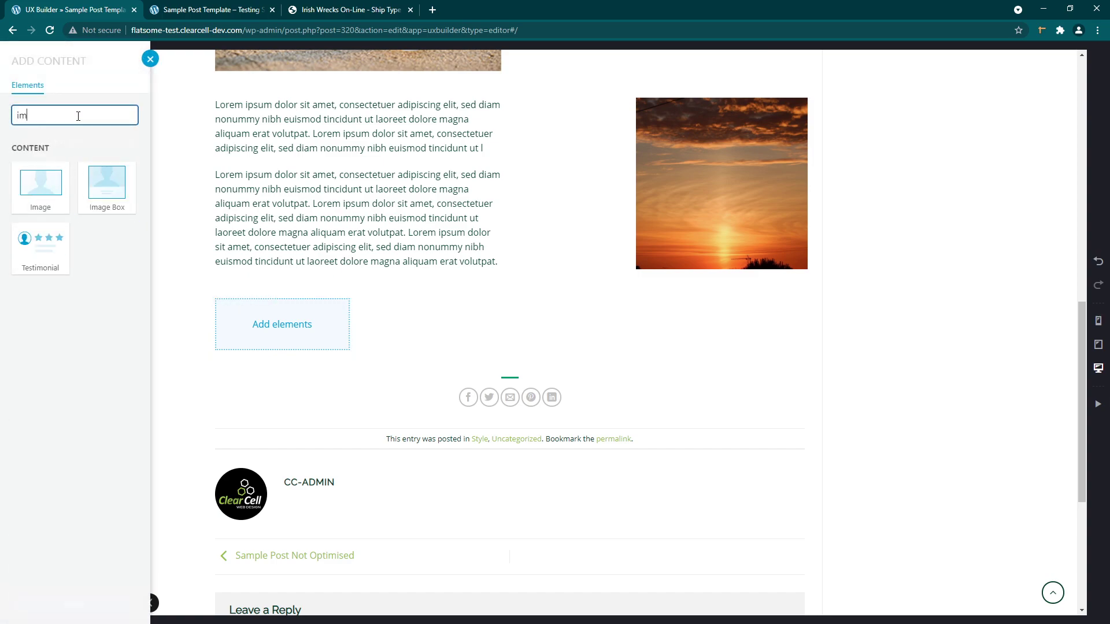
text(a)
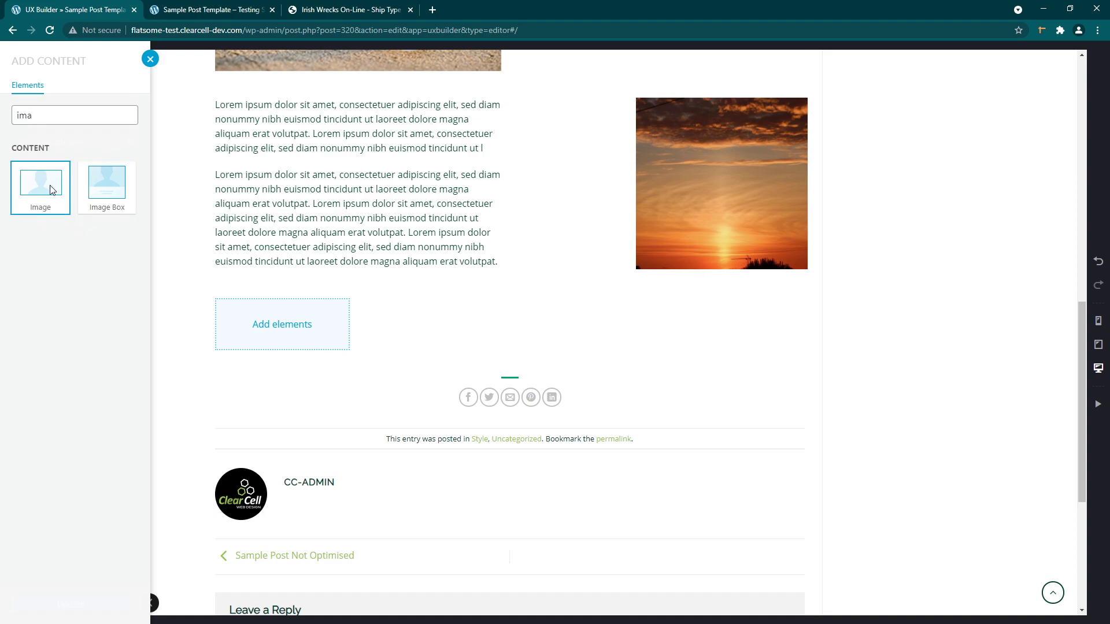
click(46, 184)
Use Sample-Image-Full-800W-Land.jpg from the media library as the new element's image.
click(103, 134)
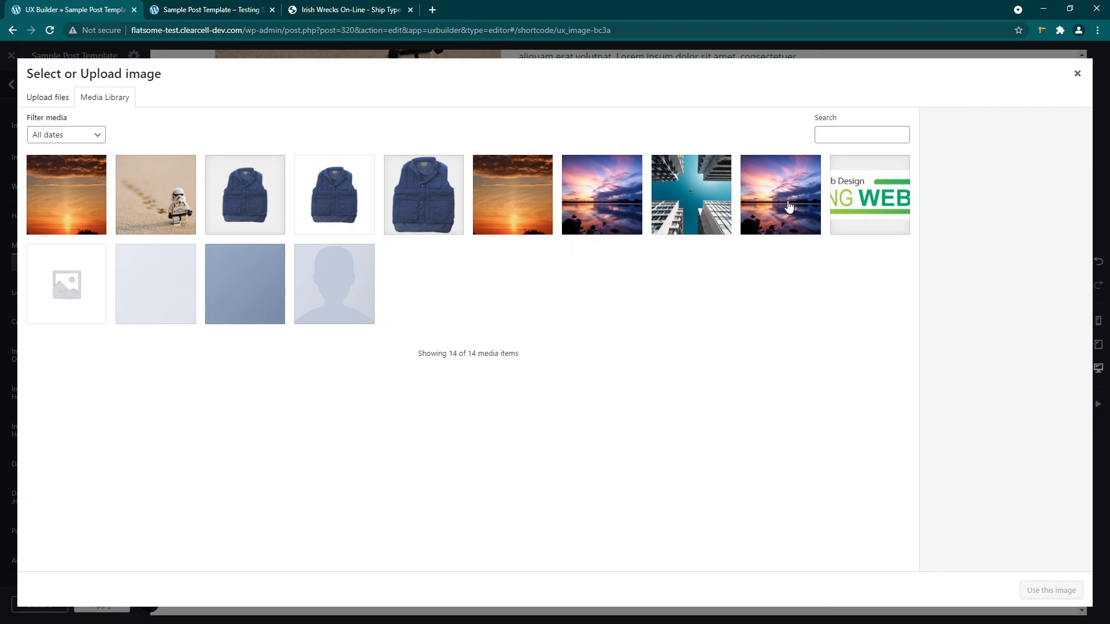
click(789, 206)
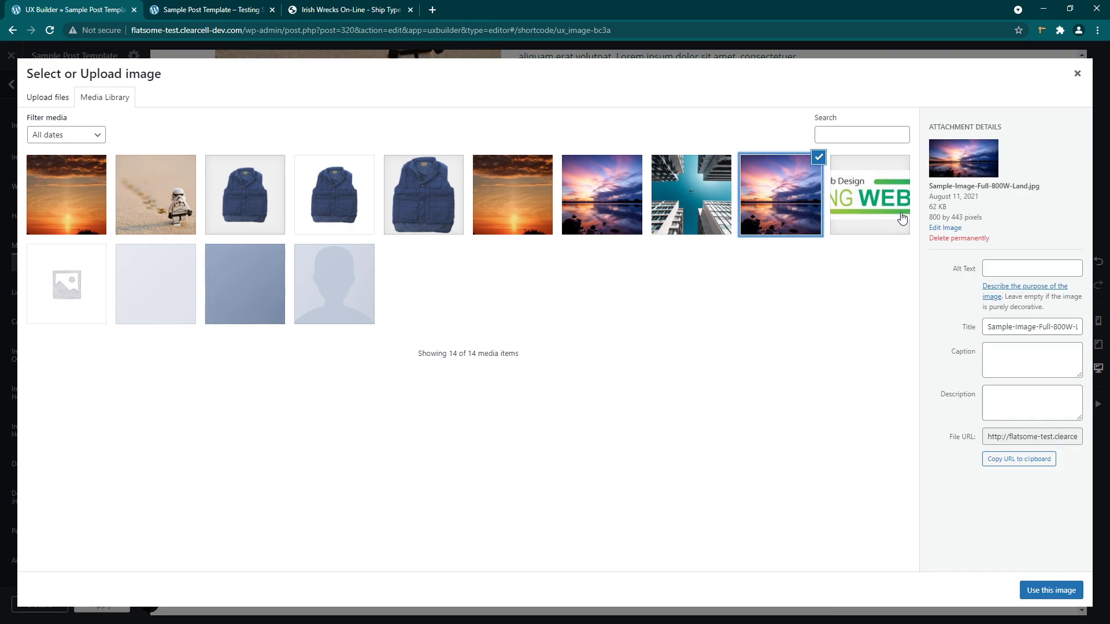
click(1059, 596)
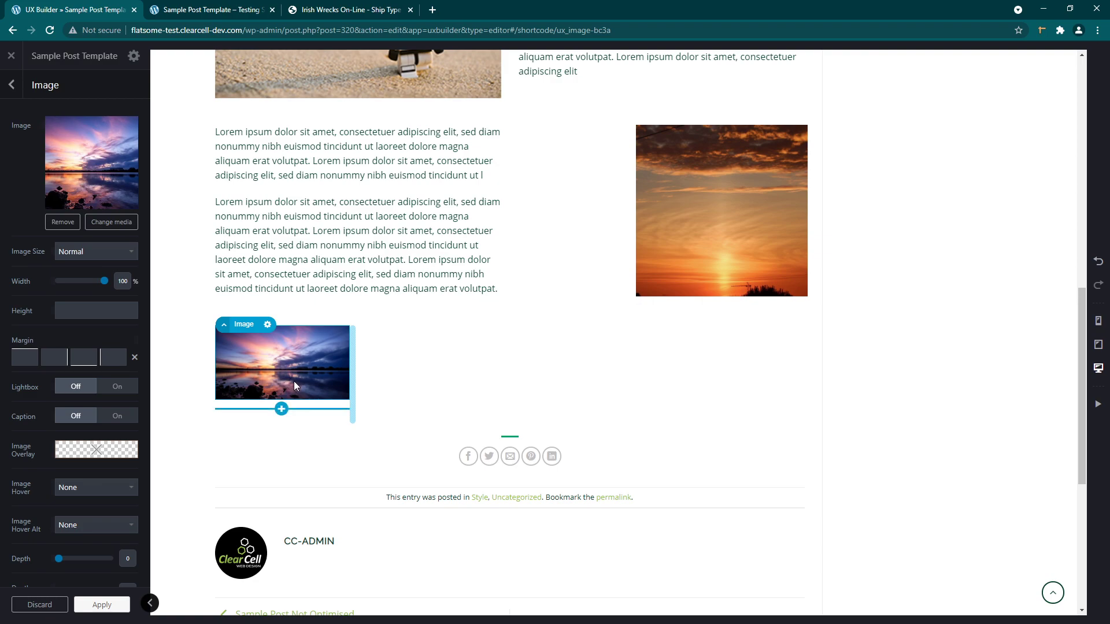
Turn on the image's Lightbox with Original as Lightbox Image Size, turn on Caption on Lightbox, and update the post.
click(111, 388)
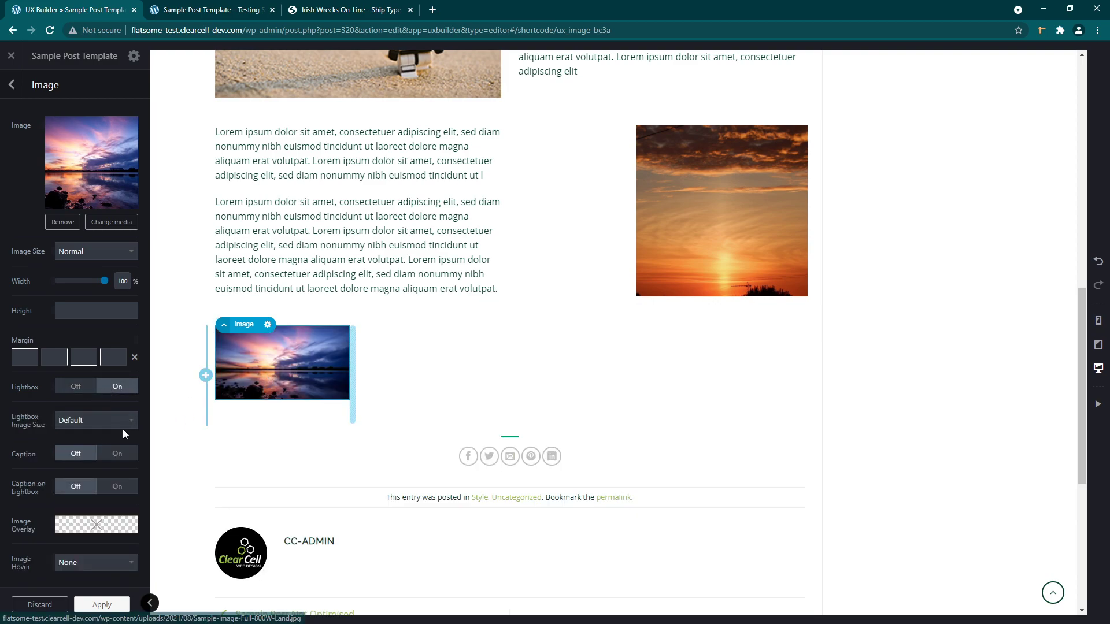
click(94, 424)
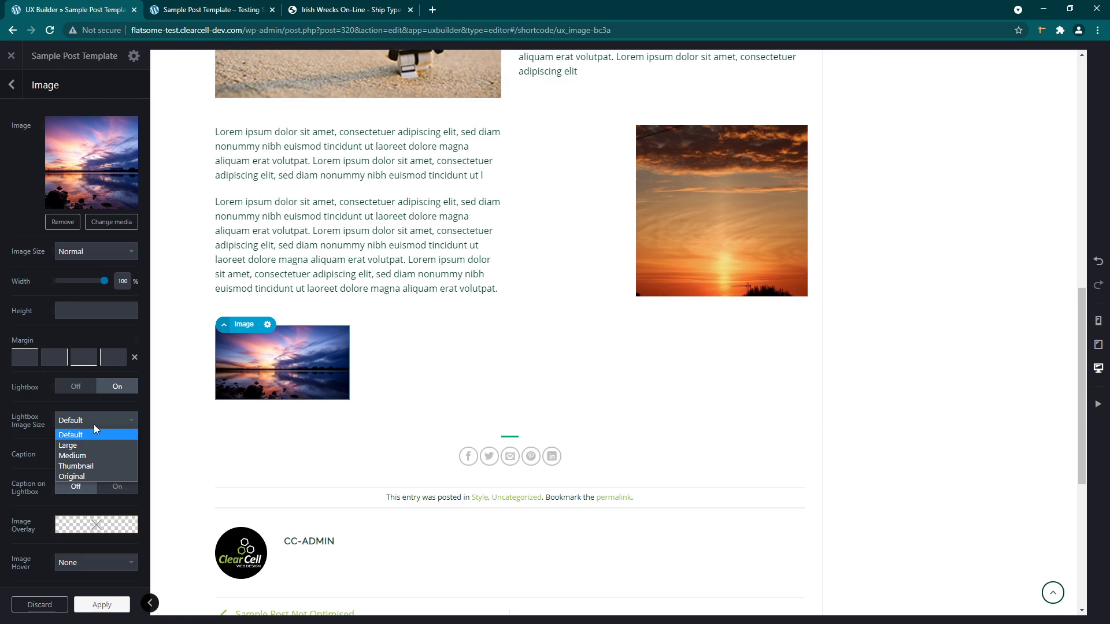
click(95, 477)
scroll(114, 455, down, 1)
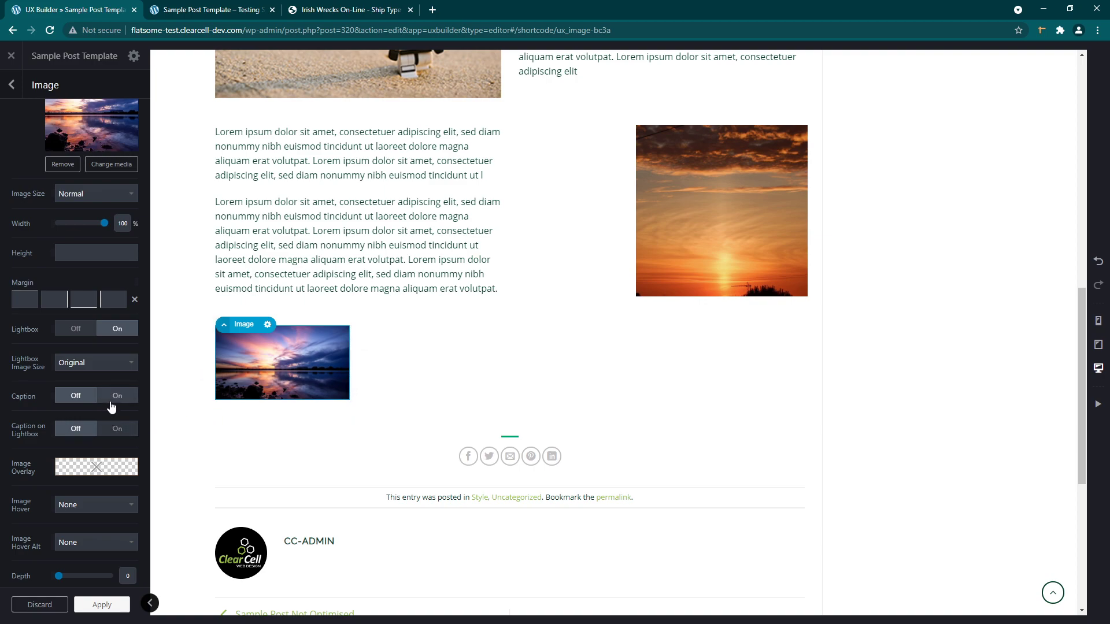
click(111, 433)
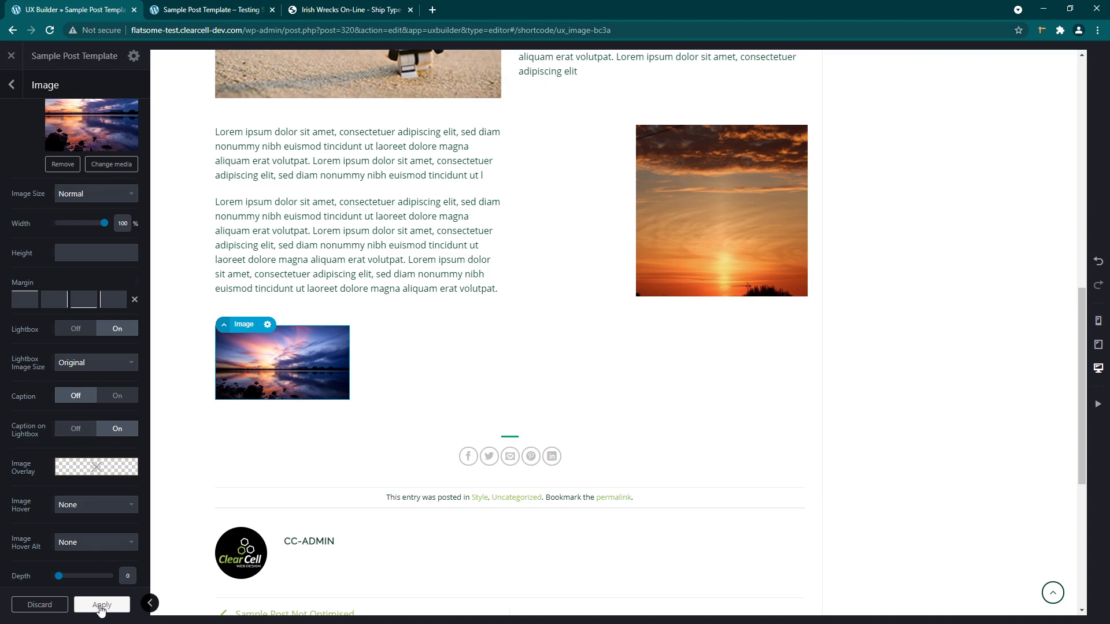
click(101, 604)
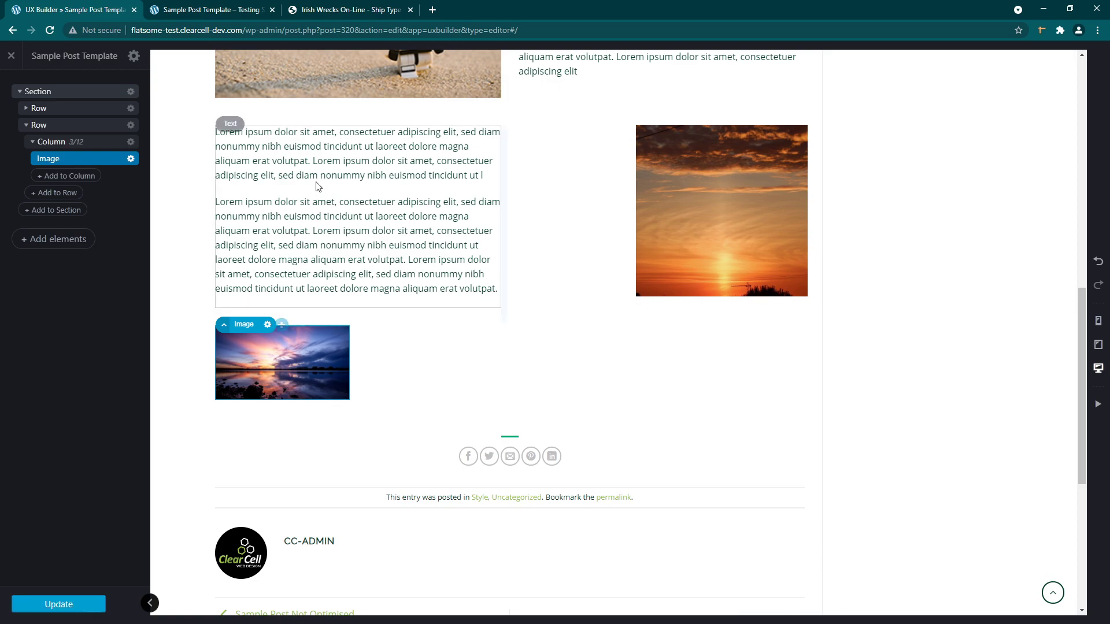
Reload the live Sample Post Template page in its browser tab and view the new thumbnail in its lightbox.
click(202, 14)
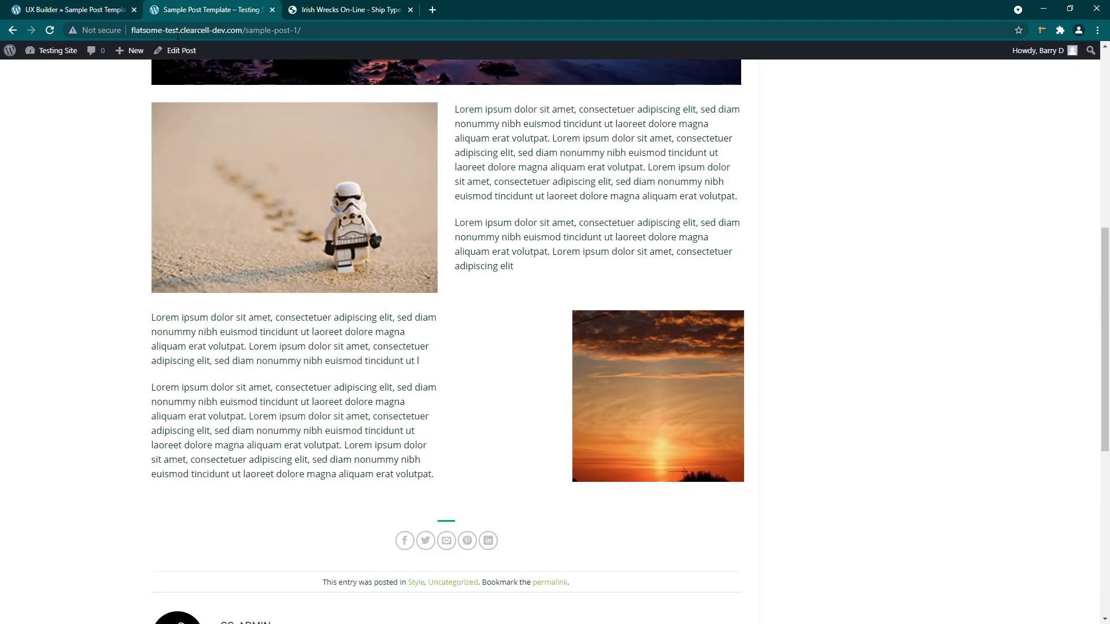
click(50, 30)
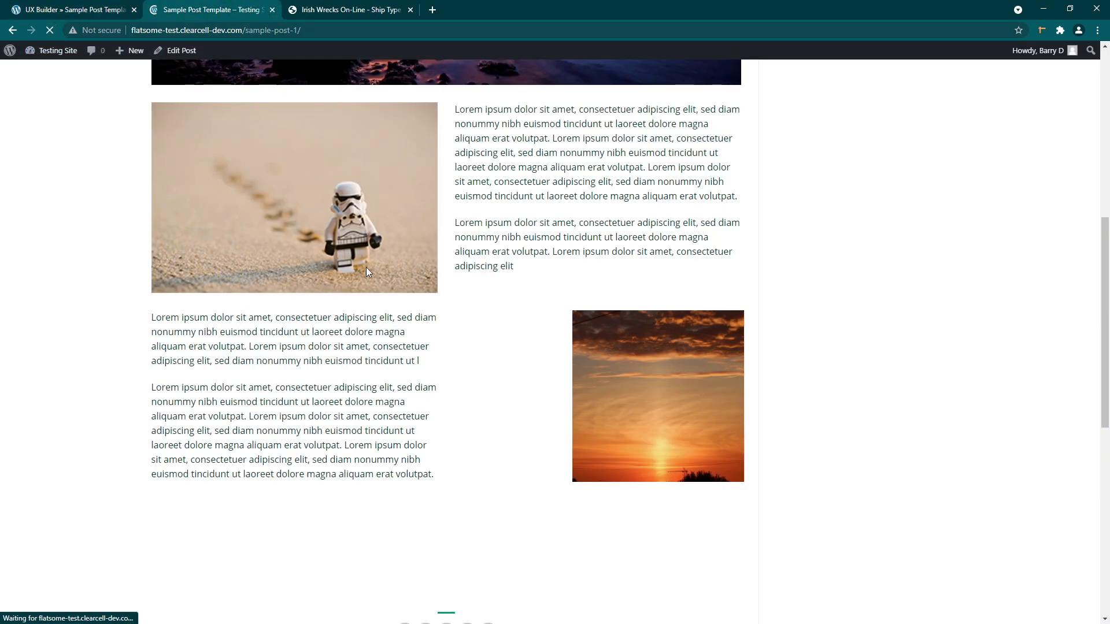
scroll(392, 269, down, 2)
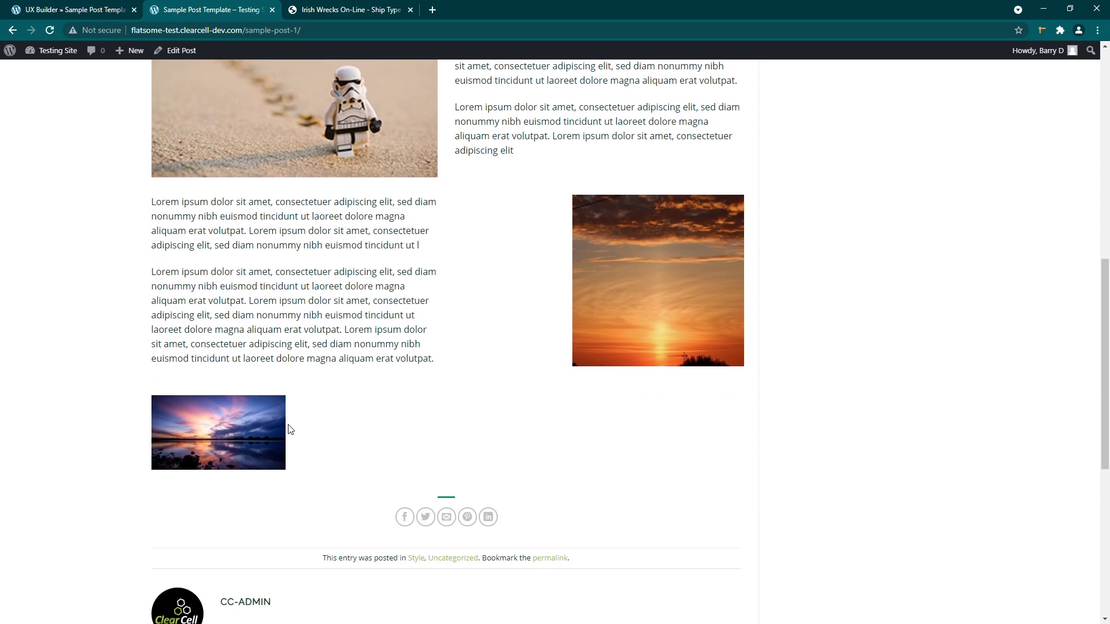
click(224, 434)
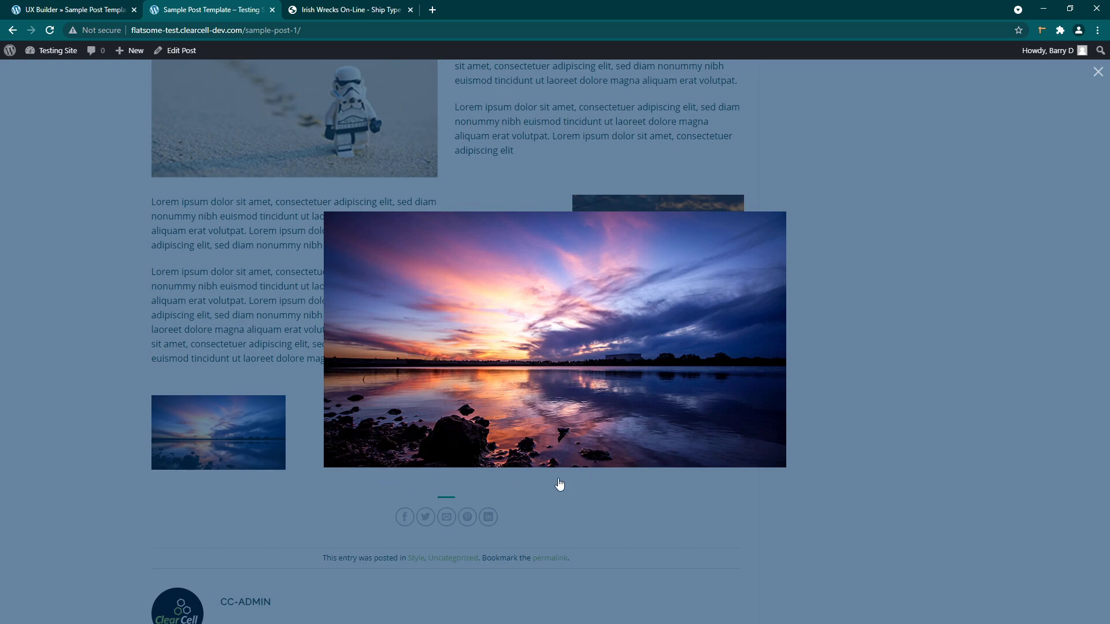
Return to UX Builder, caption the thumbnail's media file Sample-Image-Full-800W-Land.jpg "This is a caption", use it again as the image, and update the post.
click(92, 10)
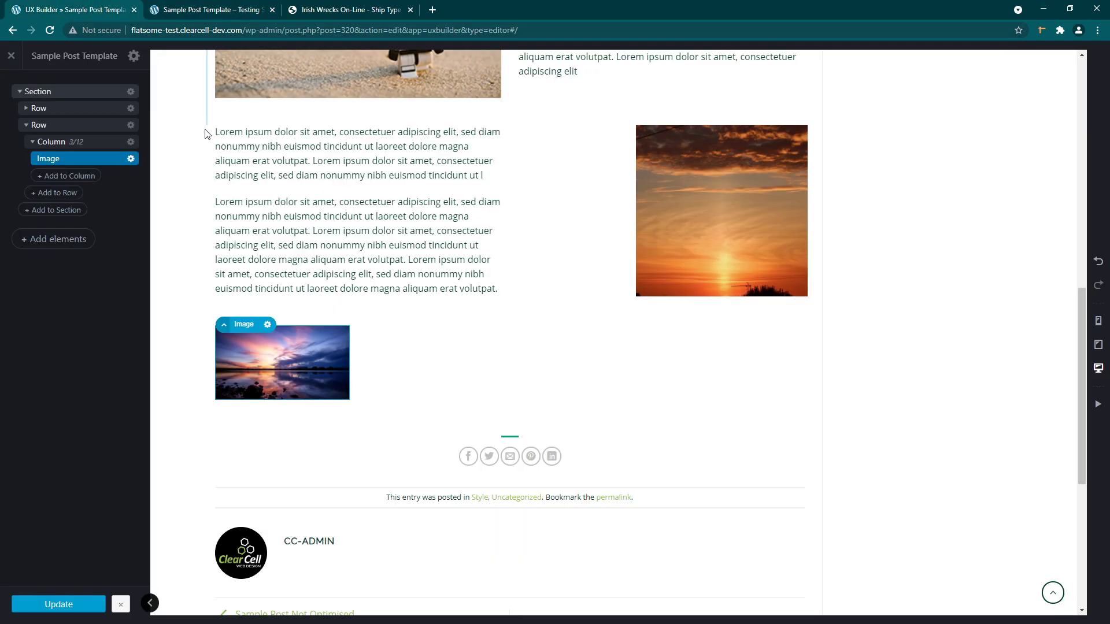
click(91, 161)
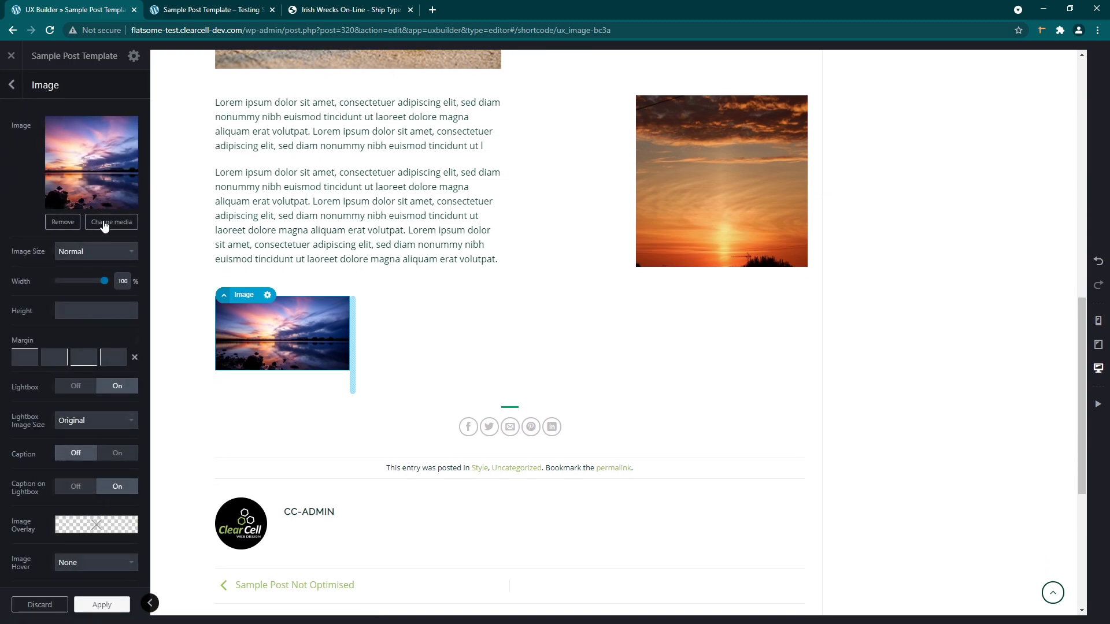
click(105, 224)
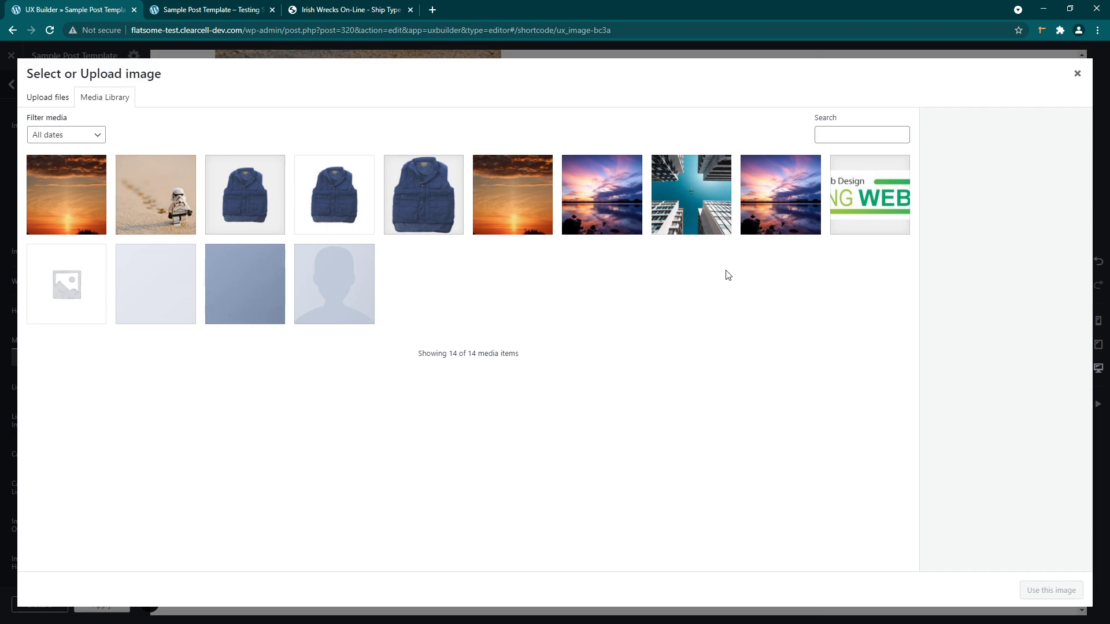
click(775, 212)
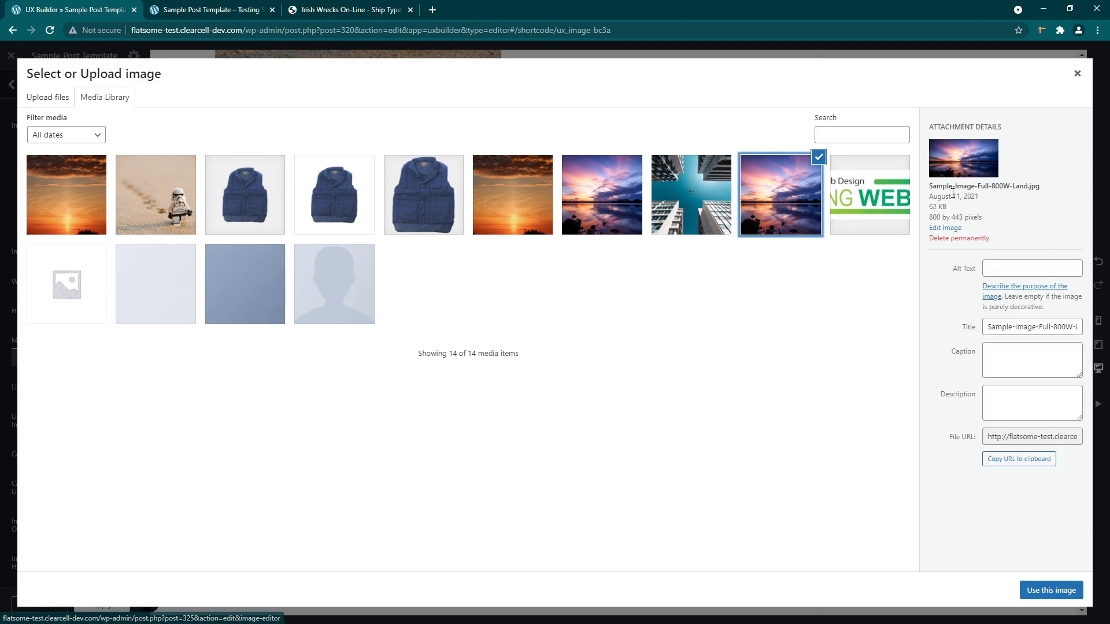
click(1007, 352)
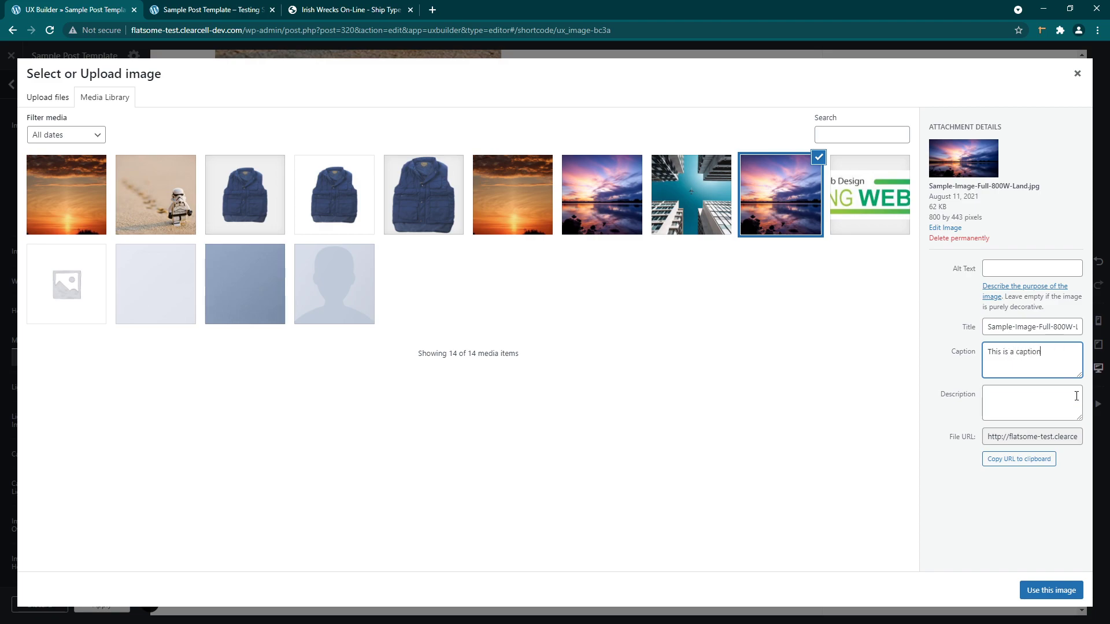
click(1064, 509)
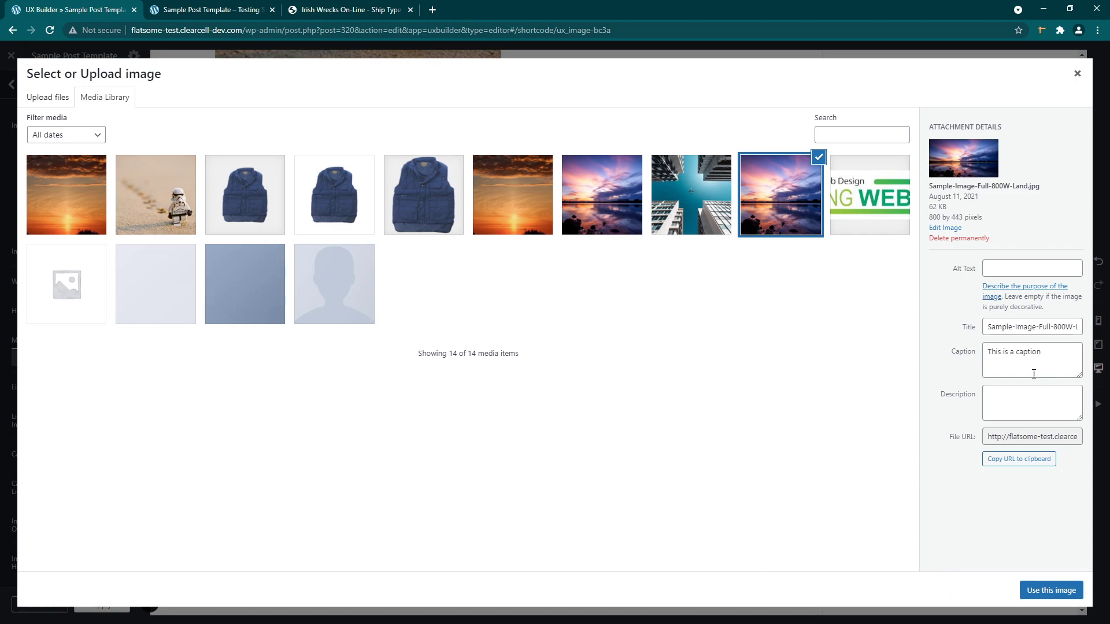
click(1051, 591)
click(107, 604)
click(87, 604)
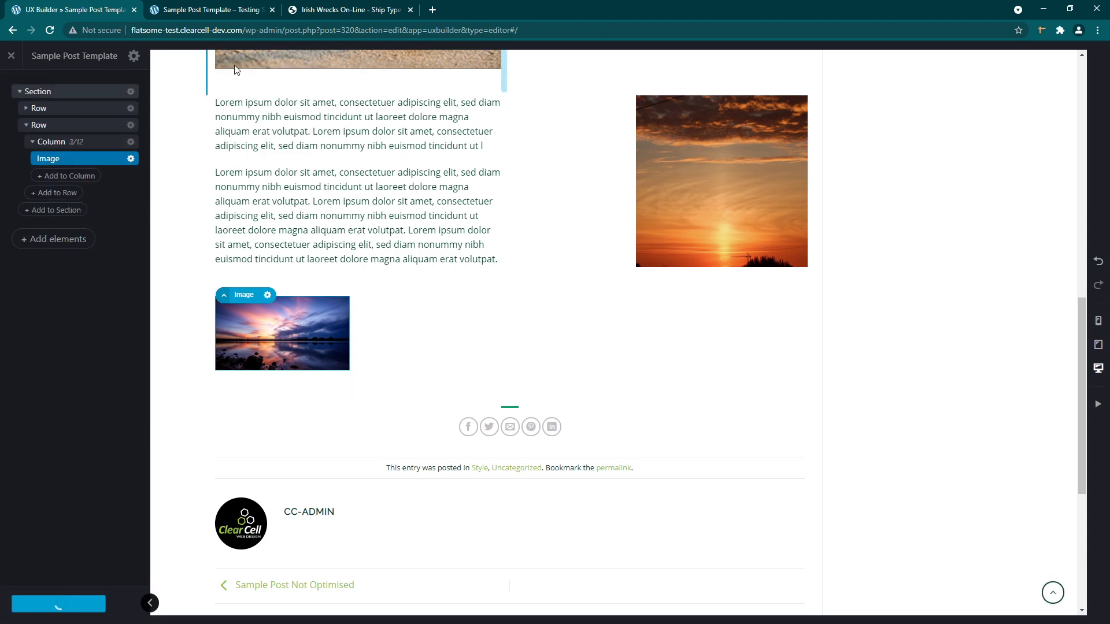
Reload the live Sample Post Template page in its browser tab and check the caption in the thumbnail's lightbox.
click(228, 9)
click(51, 30)
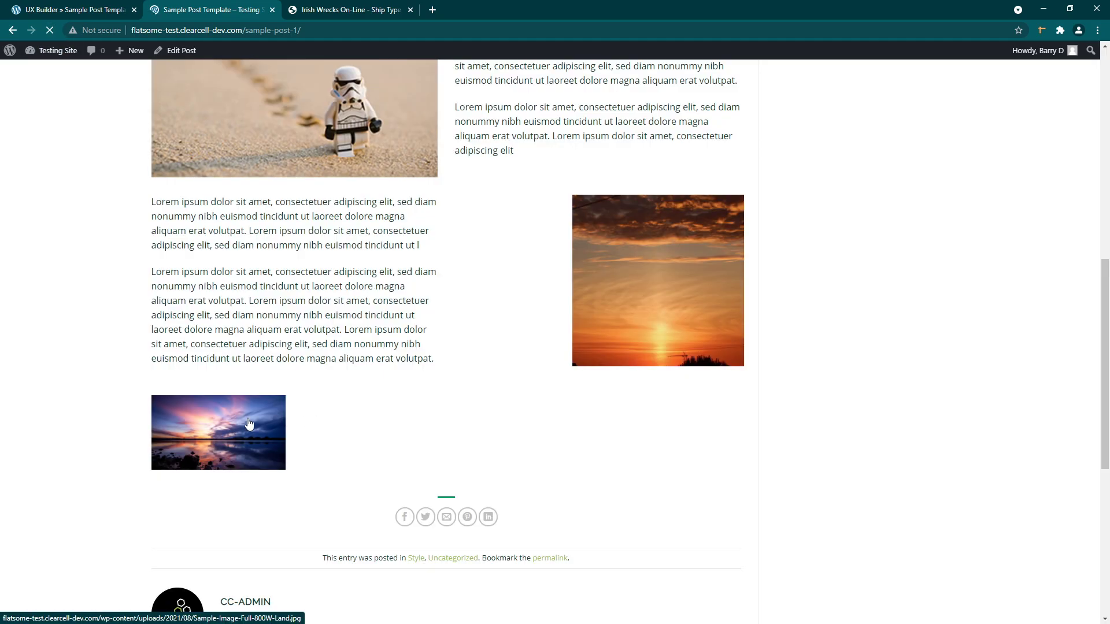
click(234, 428)
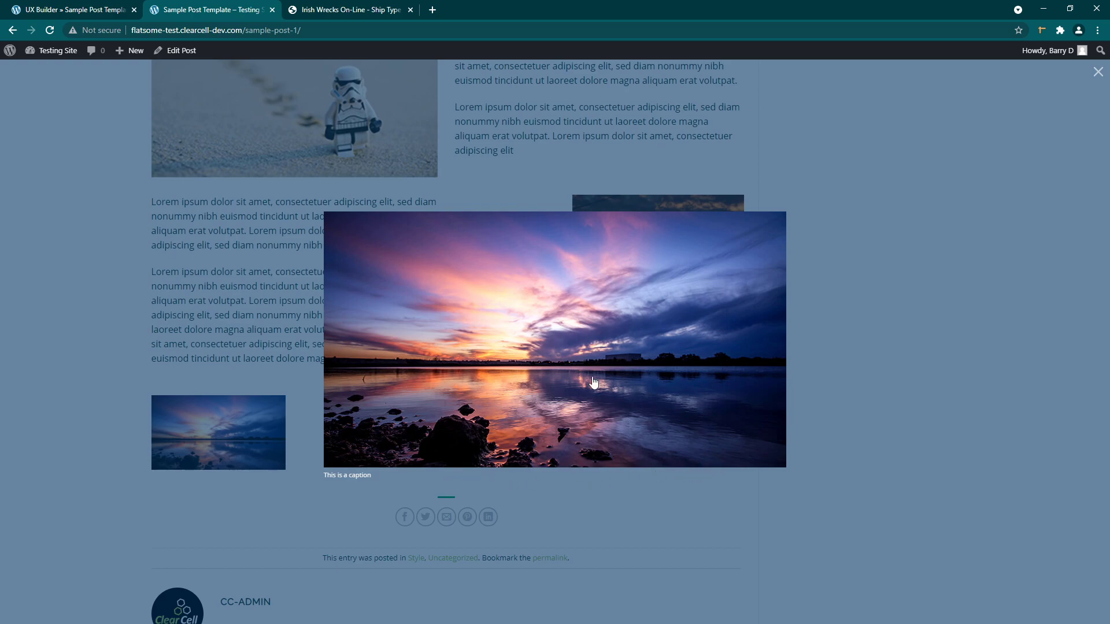
click(893, 364)
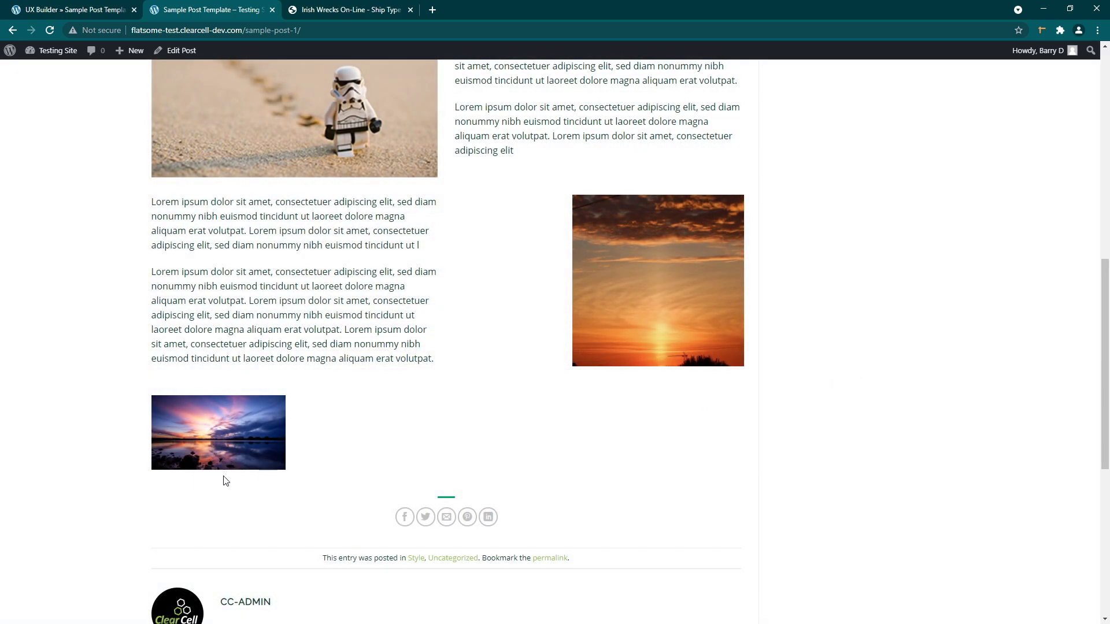
In UX Builder, turn on the thumbnail image's Caption option and update the post.
click(77, 7)
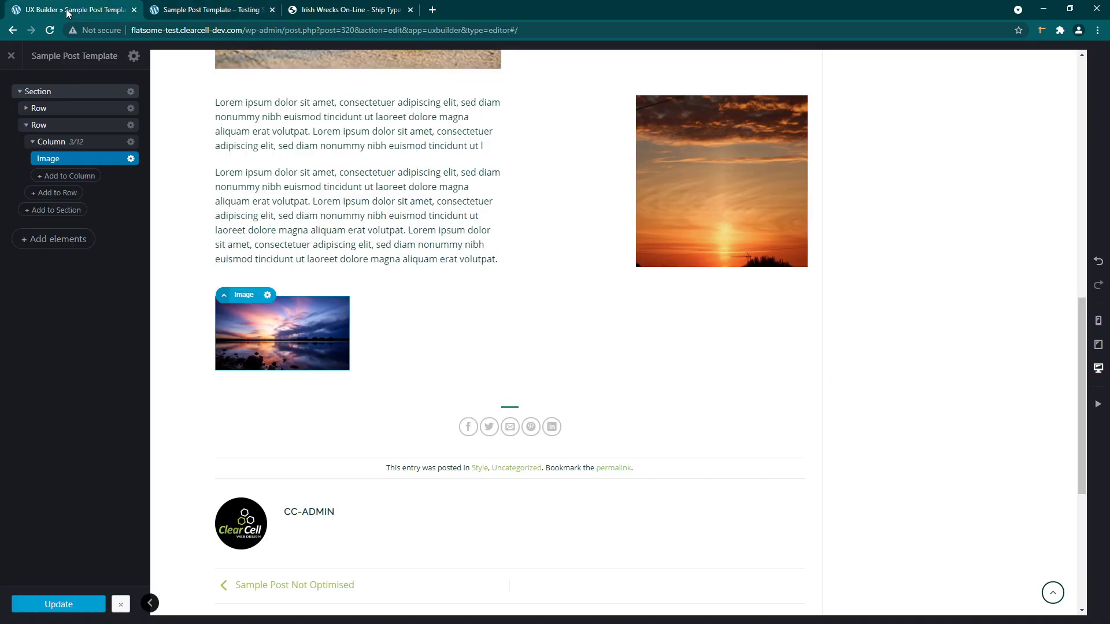
click(64, 164)
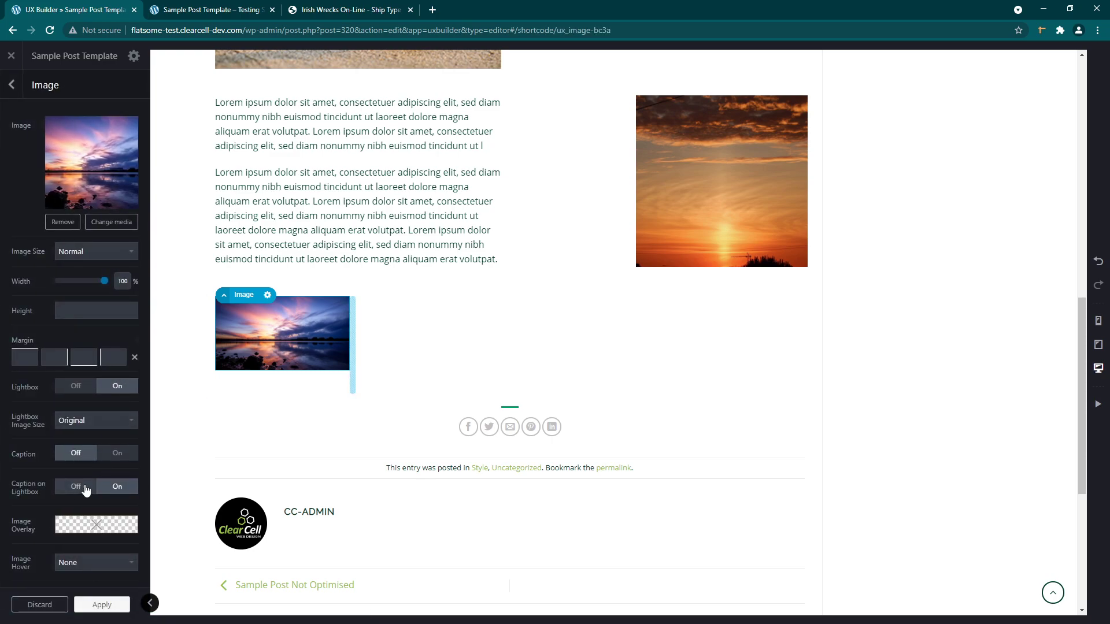
click(114, 455)
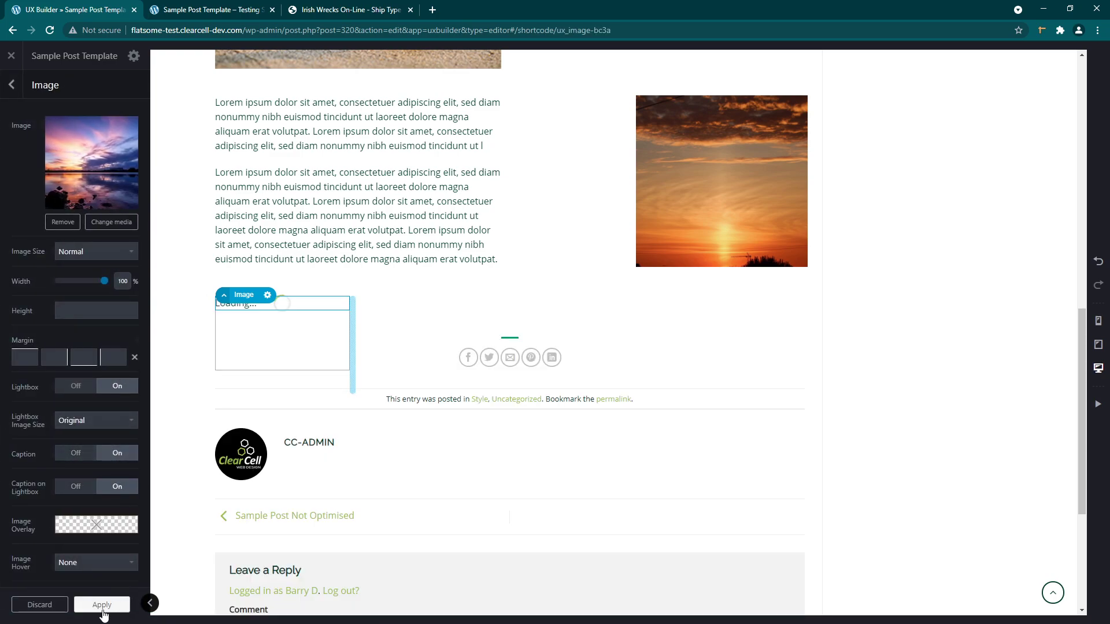
click(86, 605)
click(87, 604)
Reload the live post page and check the caption both on the thumbnail itself and in its lightbox.
click(209, 10)
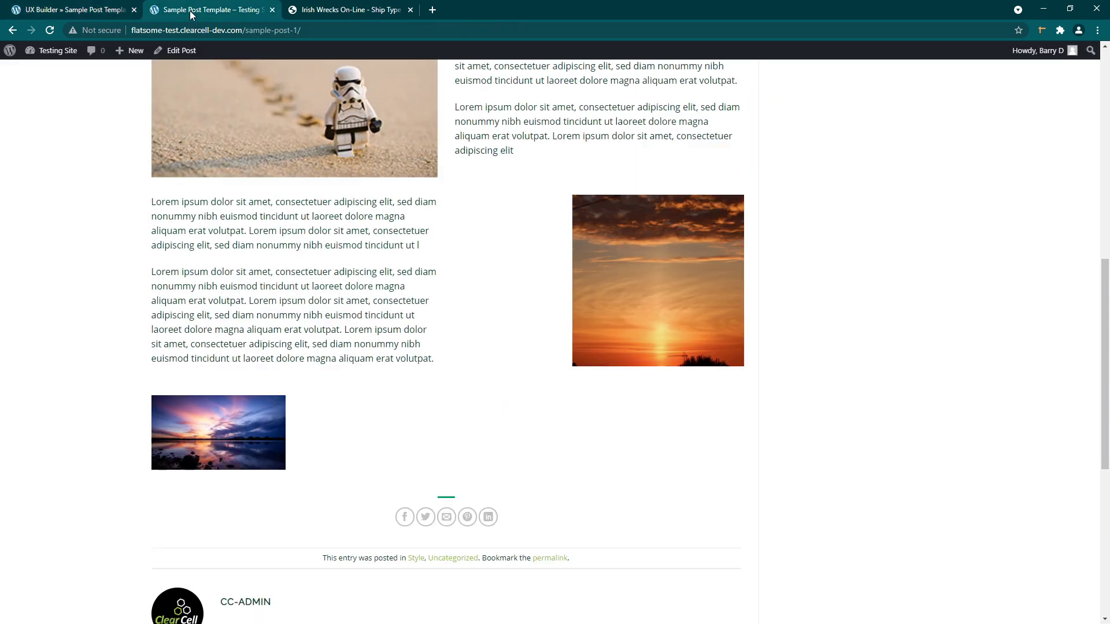
click(50, 29)
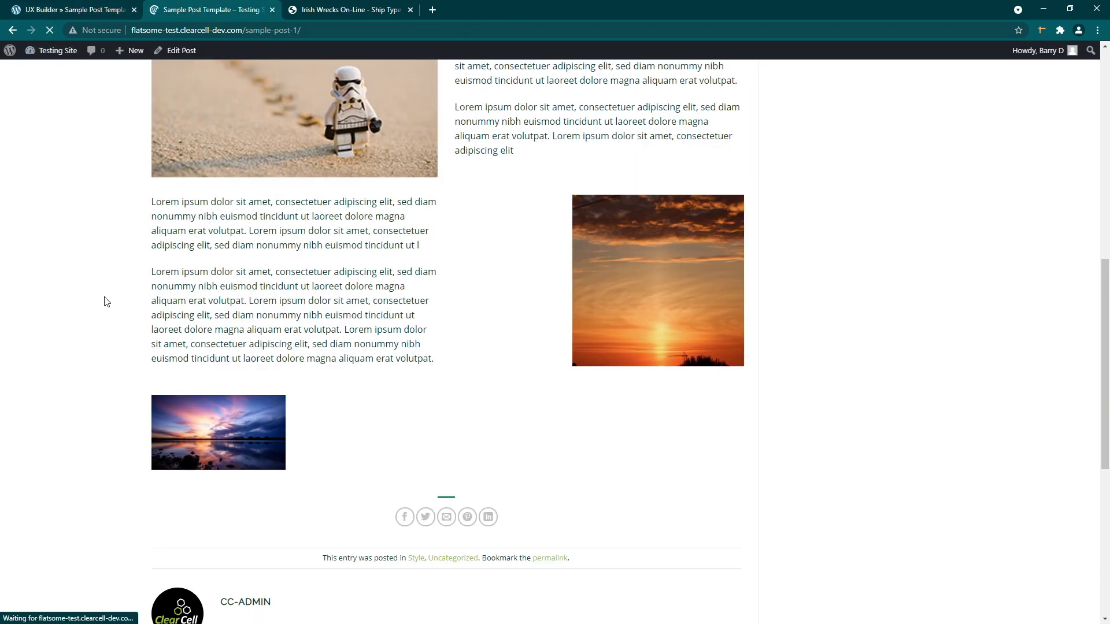
scroll(90, 340, down, 2)
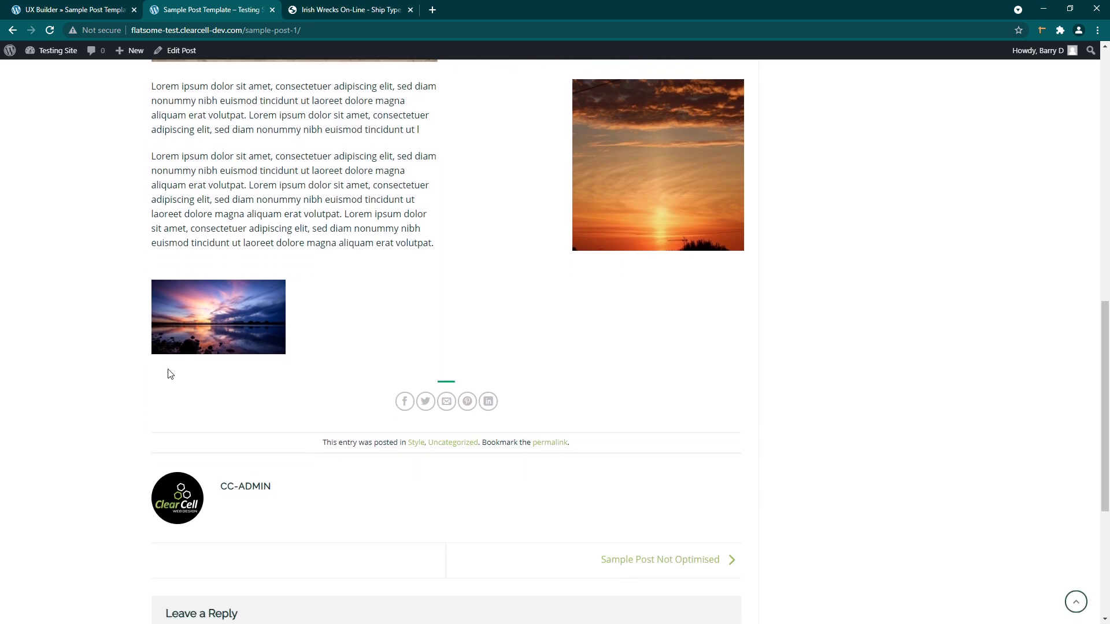
click(209, 339)
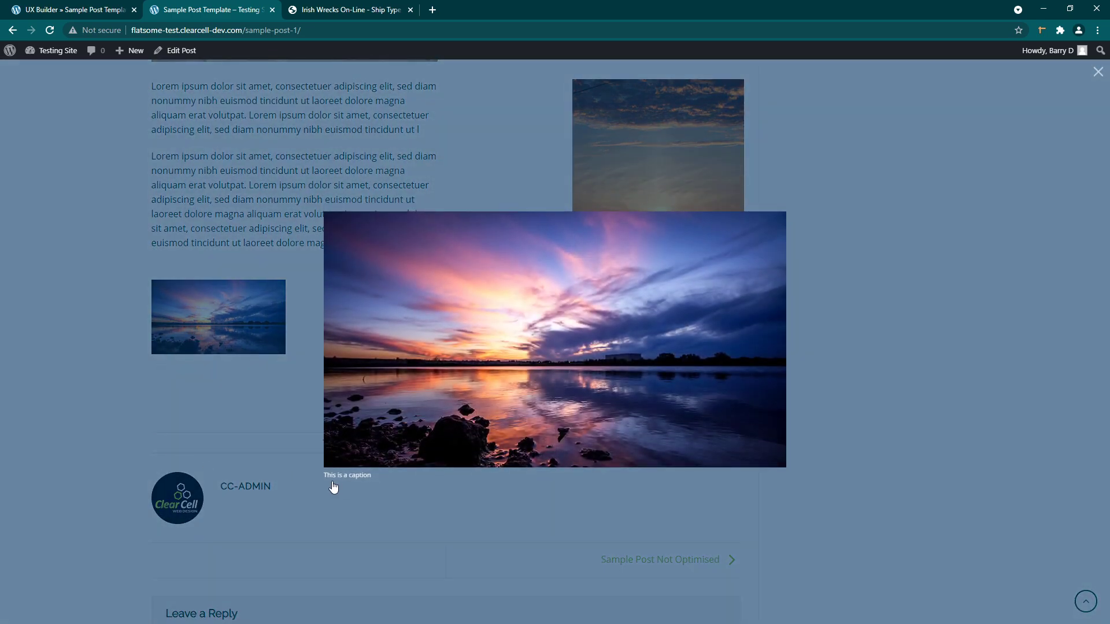
click(249, 447)
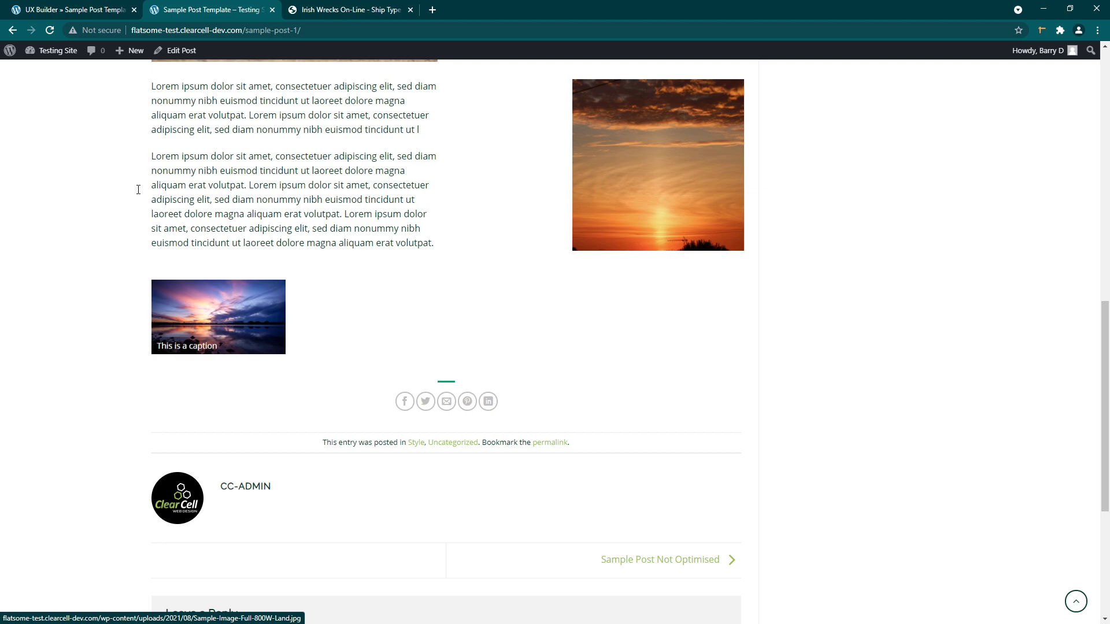
Turn off the thumbnail image's Caption option in UX Builder and check the thumbnail on the live page.
click(58, 10)
click(87, 162)
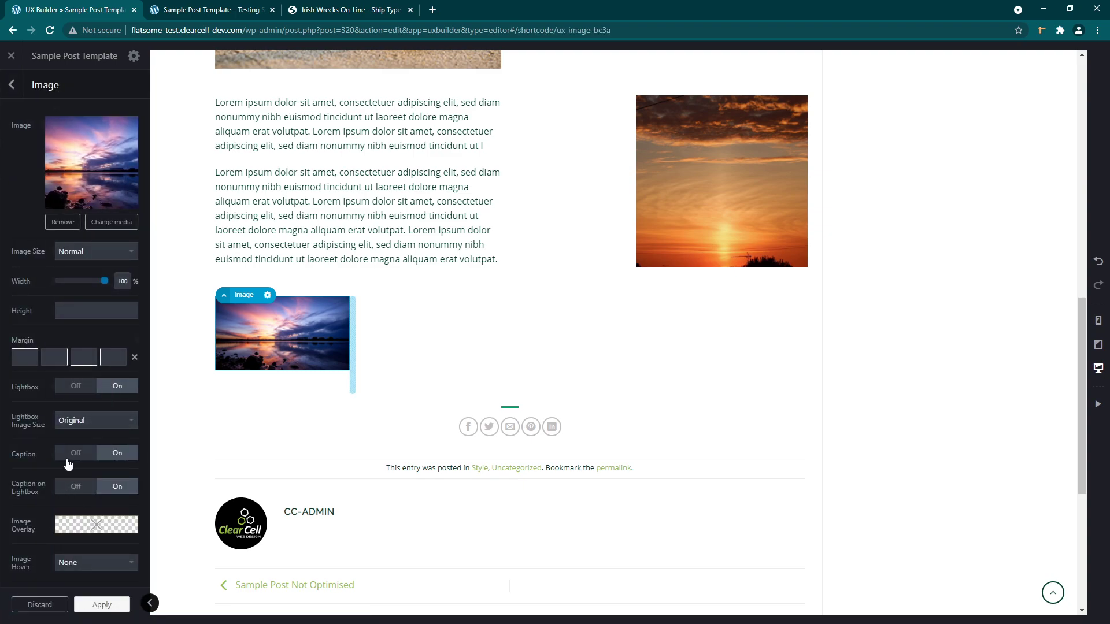
click(83, 456)
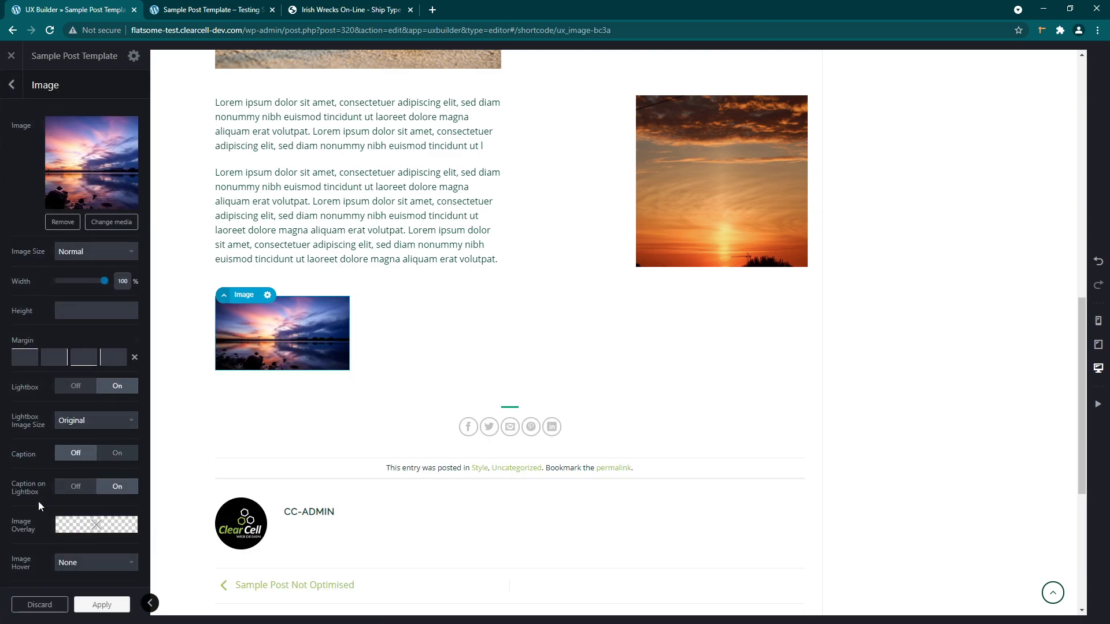
click(100, 604)
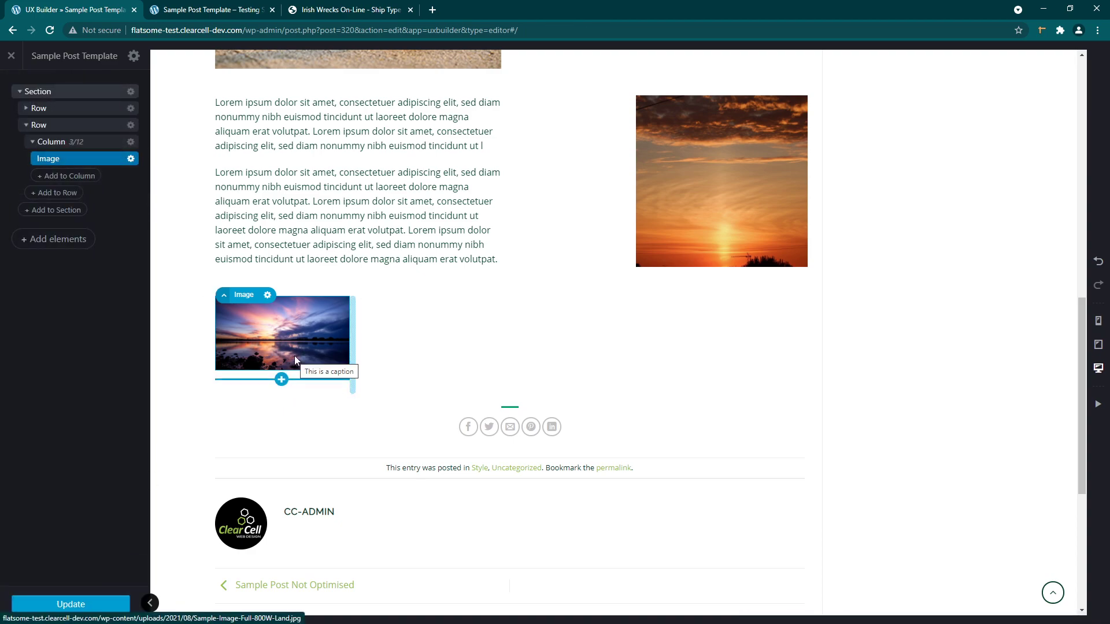
click(200, 12)
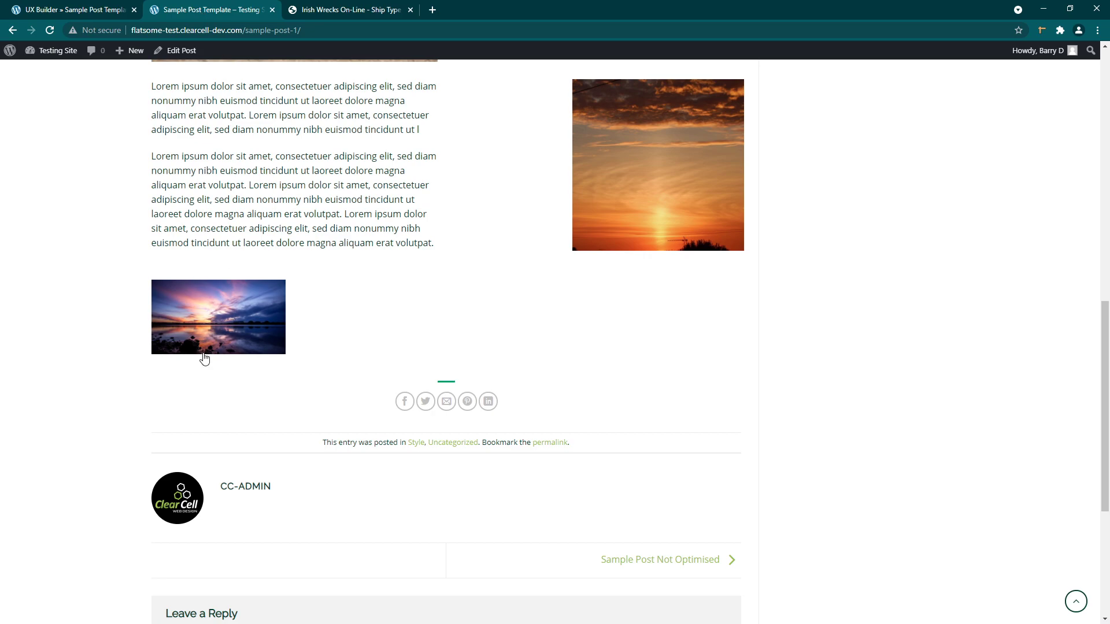
Back in UX Builder, duplicate the 3/12 thumbnail column three times to fill the row with four thumbnails.
click(103, 11)
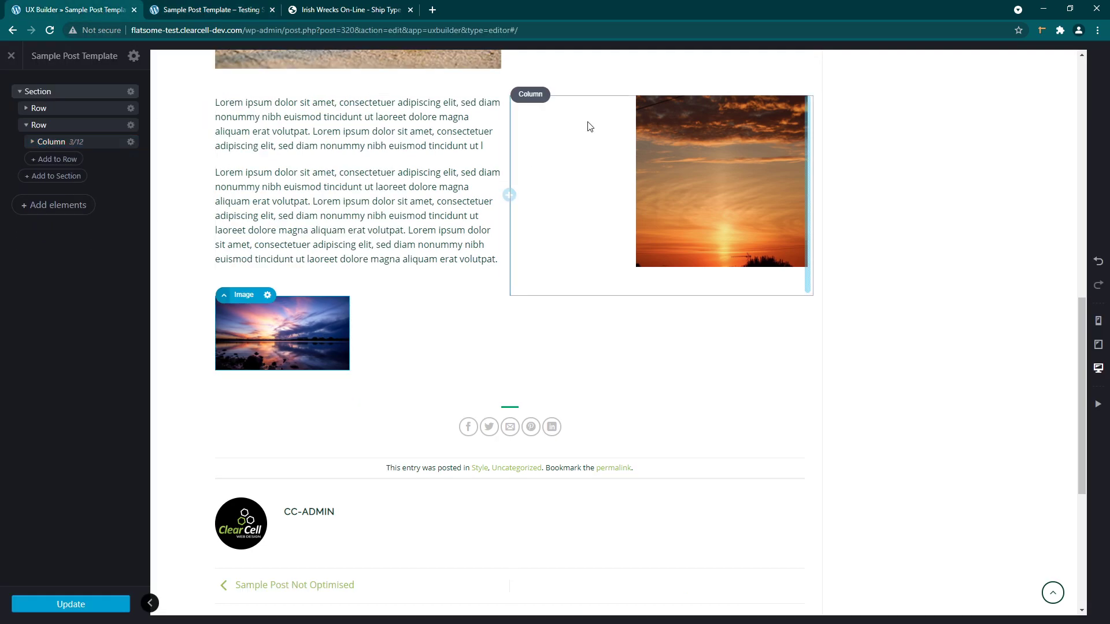
click(87, 142)
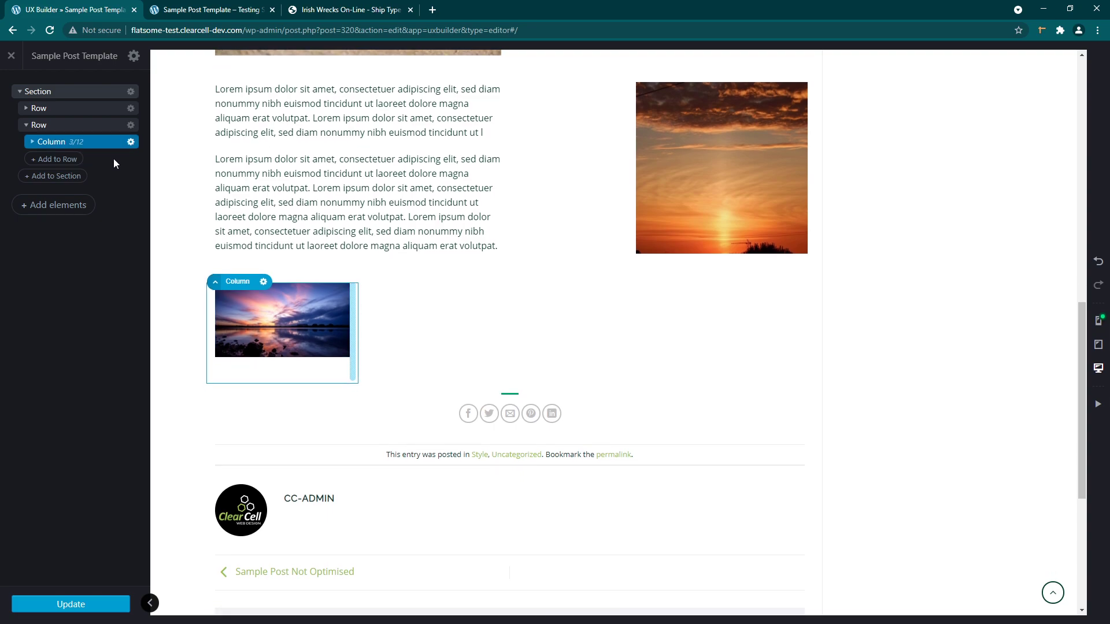
drag(85, 144, 85, 155)
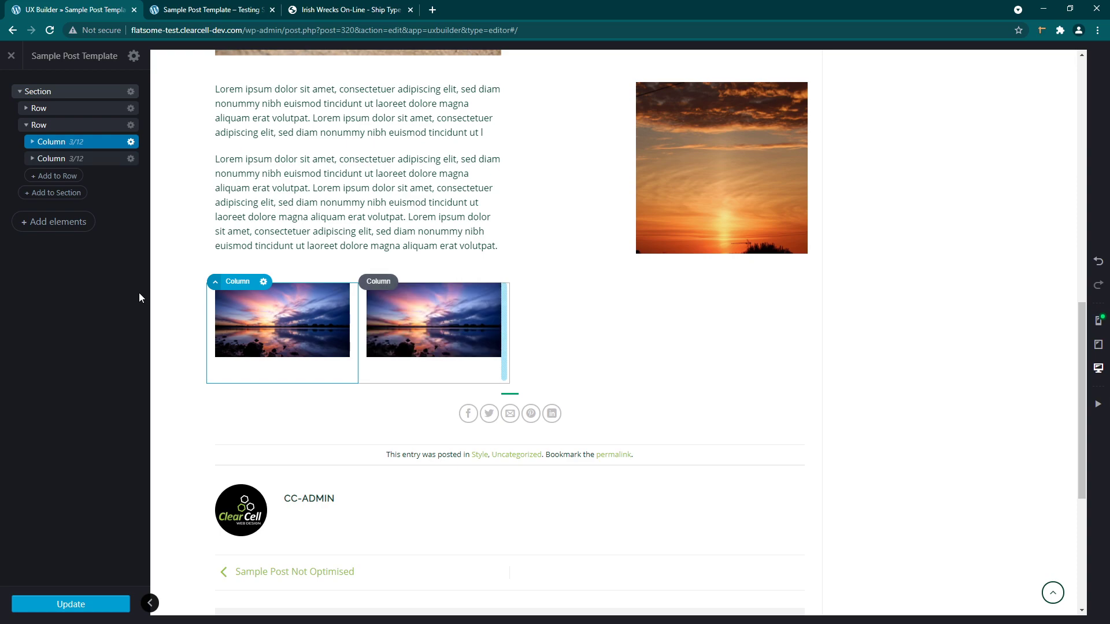
click(88, 159)
drag(87, 164, 85, 168)
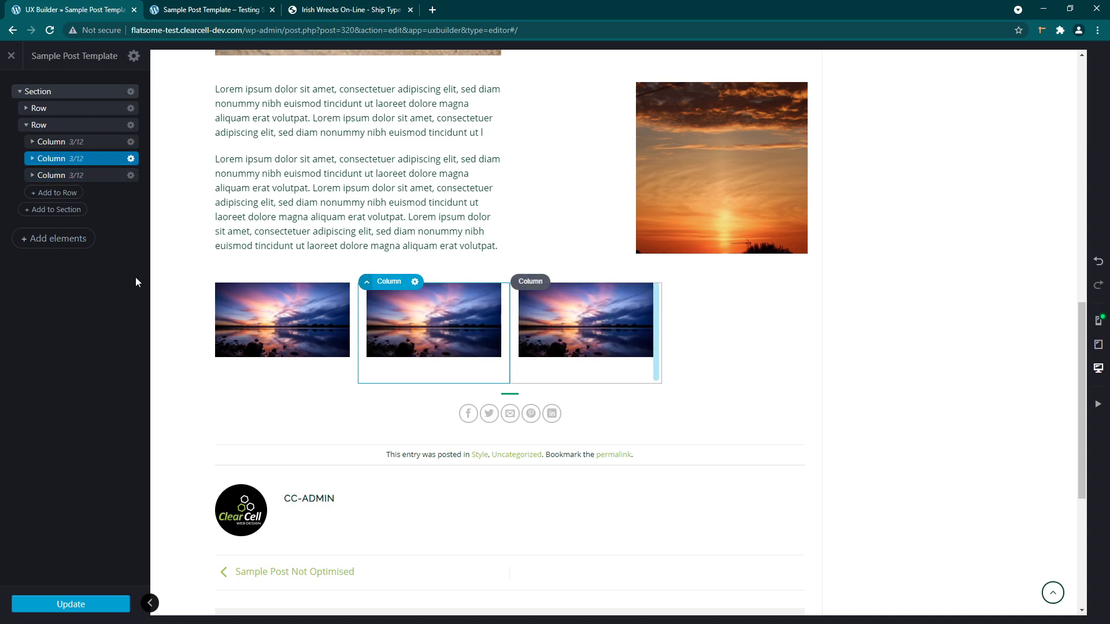
click(73, 177)
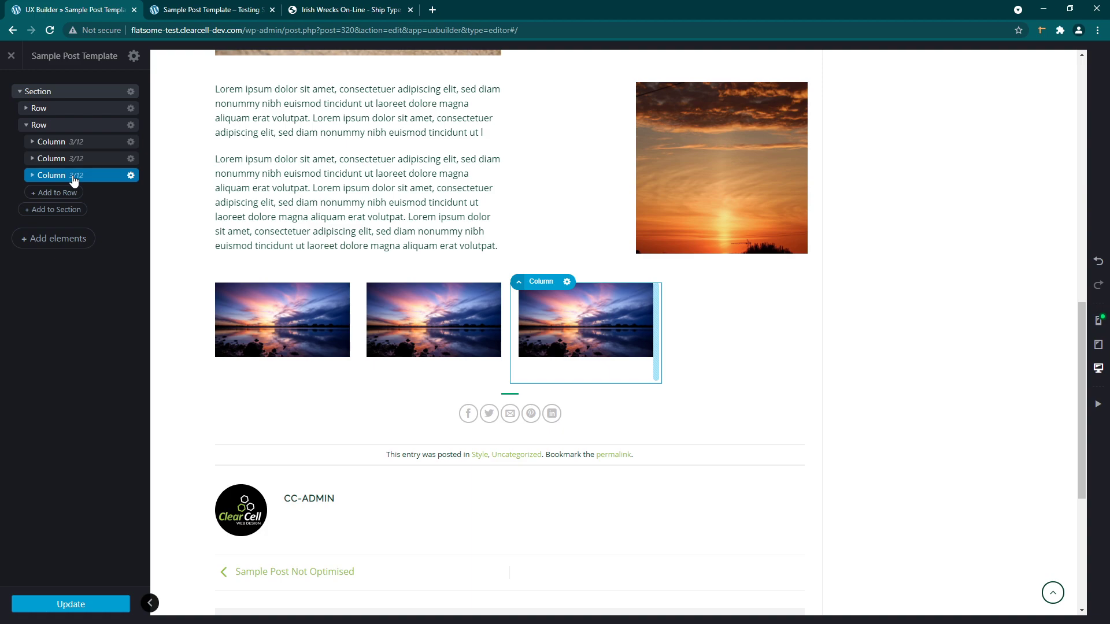
drag(74, 180, 71, 183)
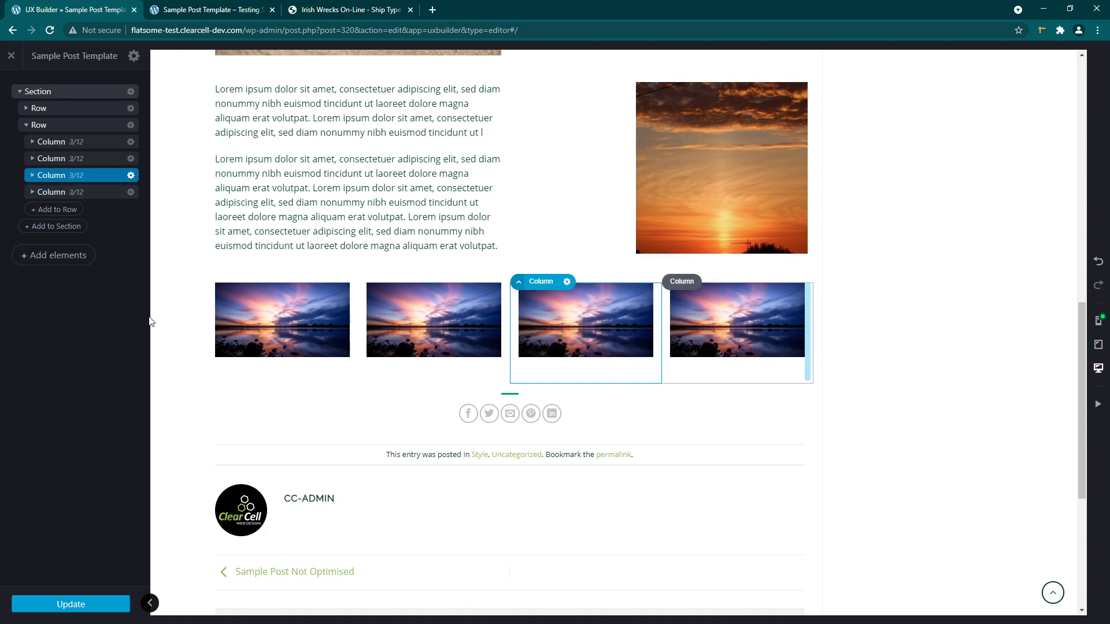
Replace the second thumbnail's image with the media library photo of an airplane between skyscrapers and save the change.
click(440, 319)
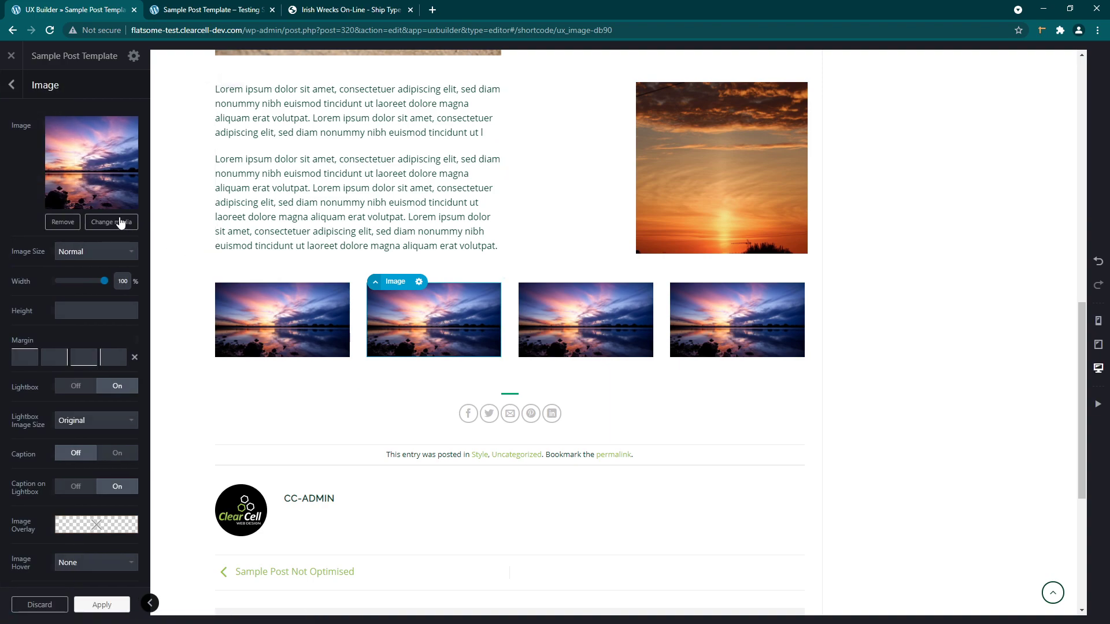
click(119, 223)
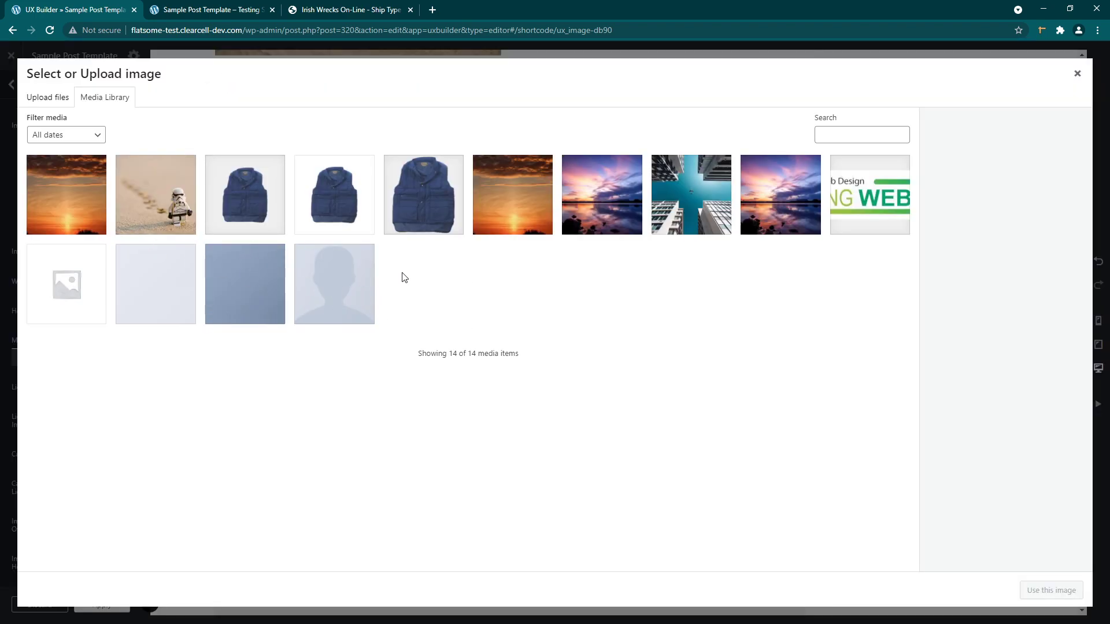
click(714, 230)
click(1040, 590)
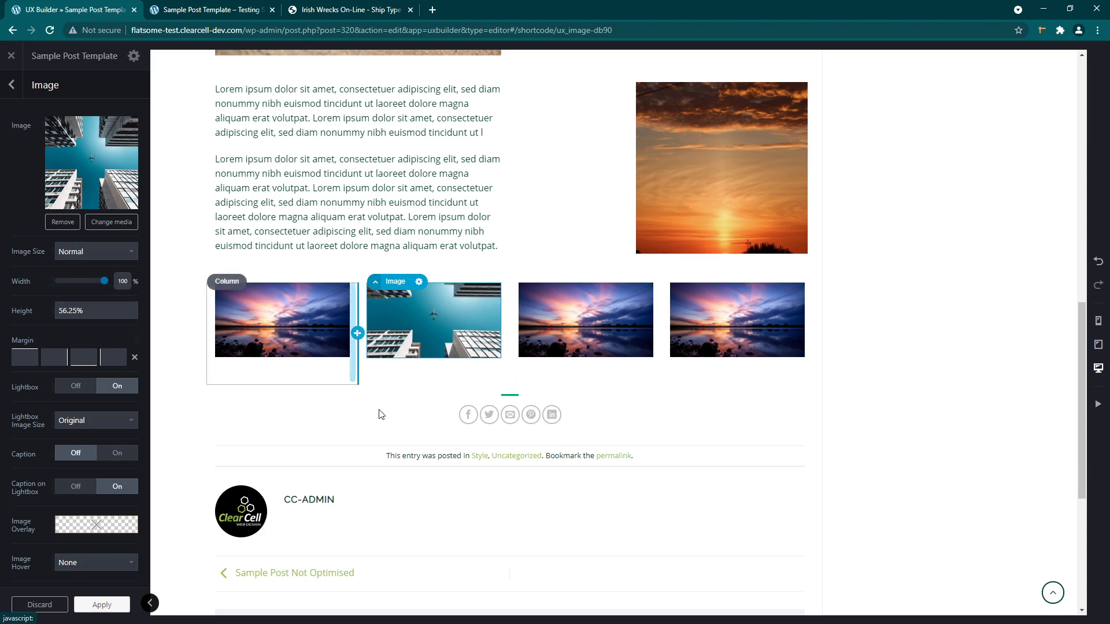
click(98, 605)
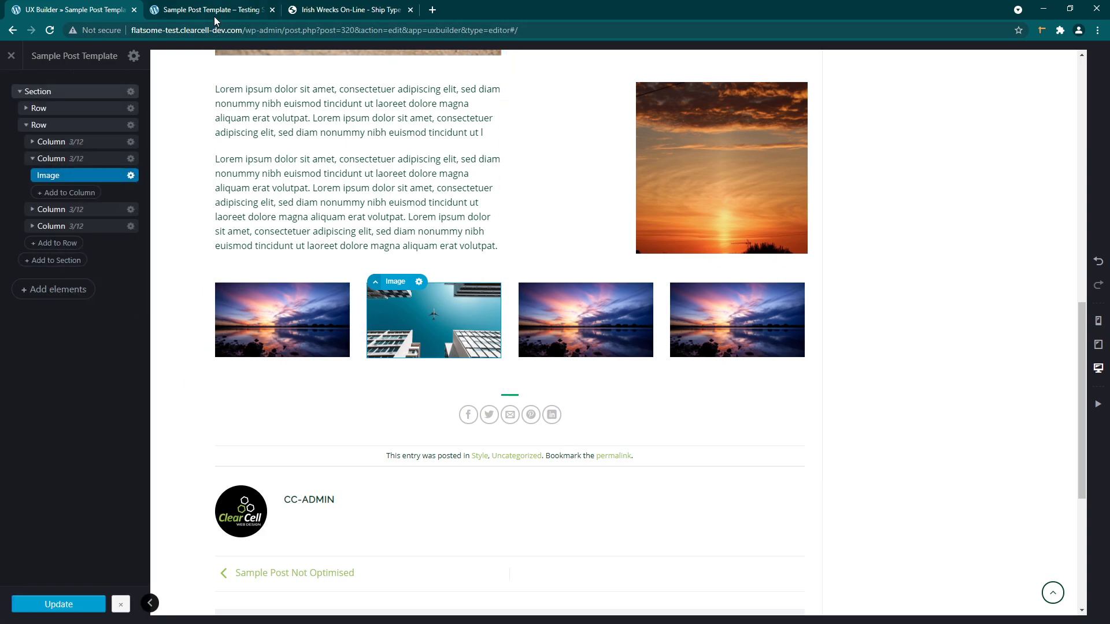
Reload the live post page, view the second thumbnail in the lightbox gallery, and close it.
click(214, 16)
mouse_move(50, 53)
click(49, 30)
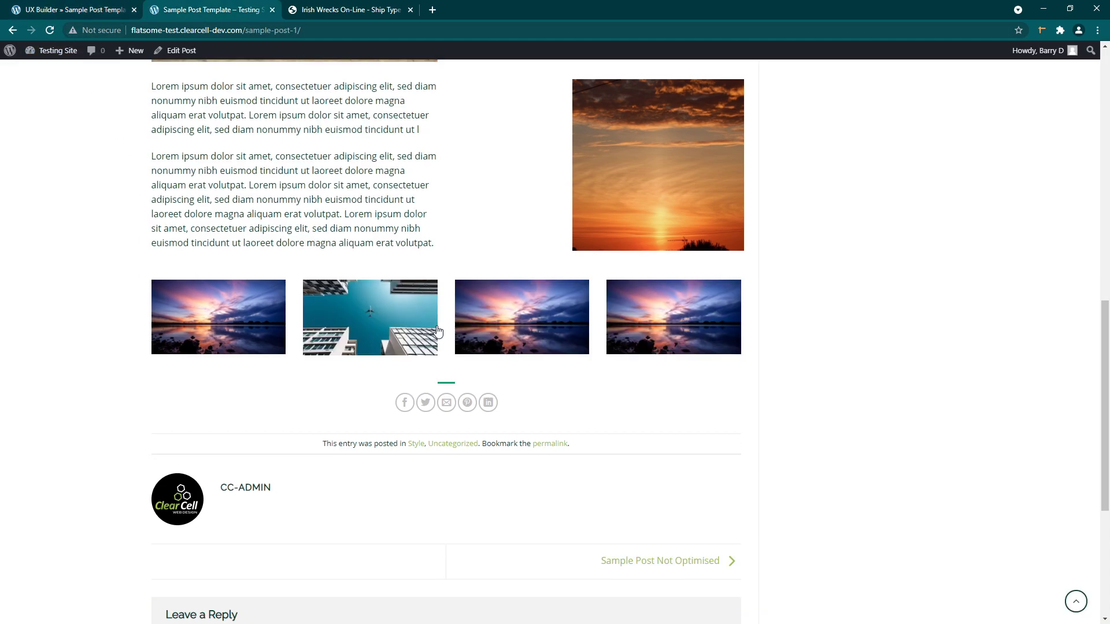
click(347, 318)
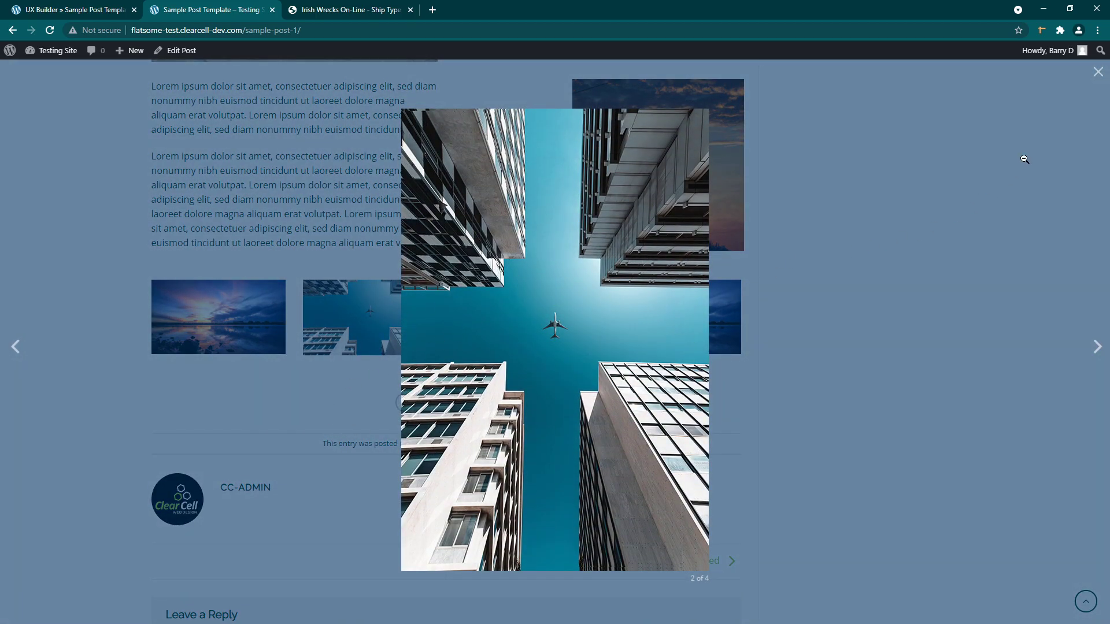
click(1099, 73)
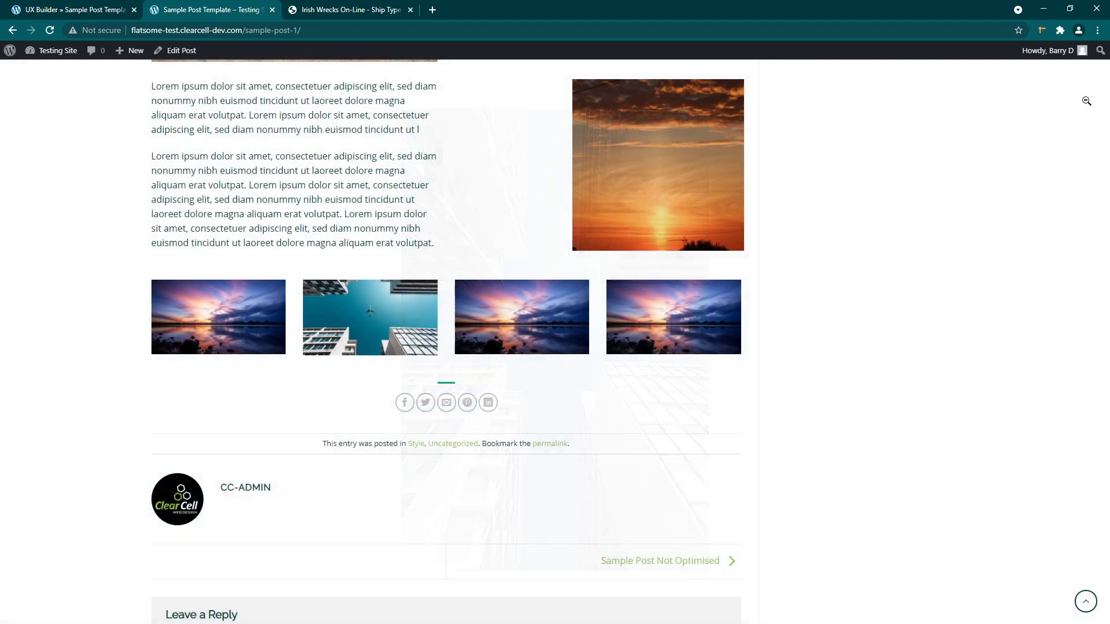
Back in UX Builder, duplicate the 3/12 thumbnail column three more times to start a second row of thumbnails.
click(67, 14)
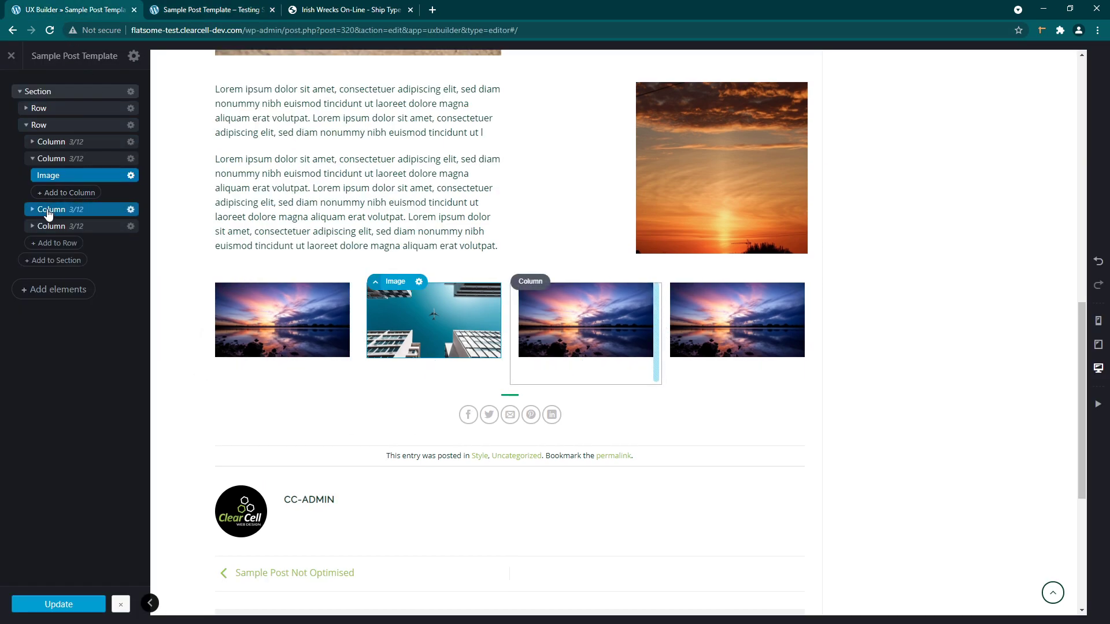
click(33, 159)
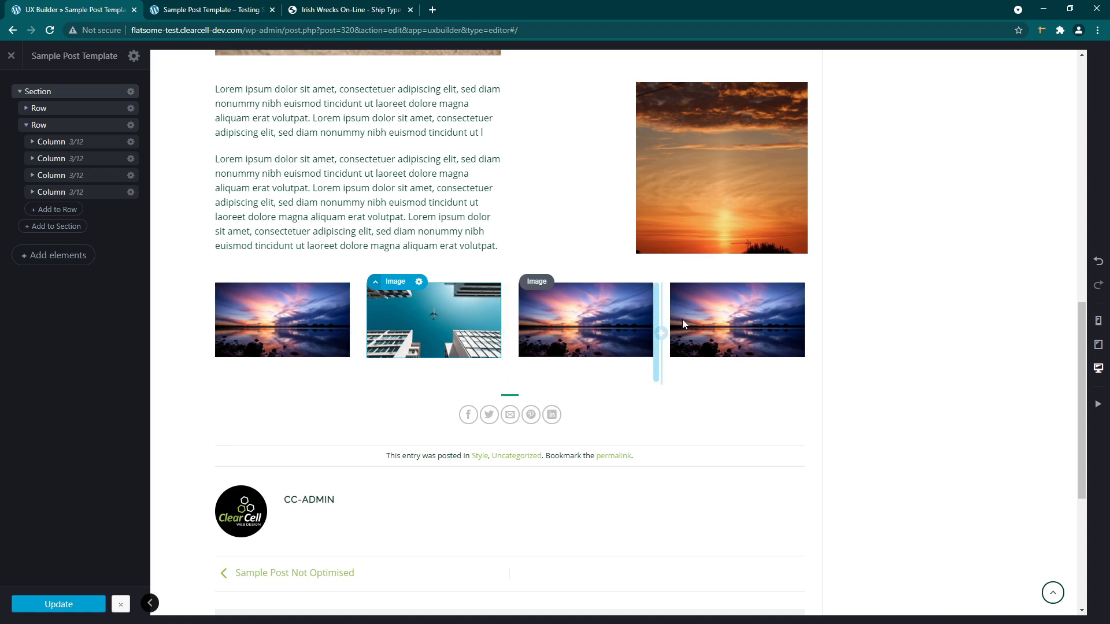
click(80, 197)
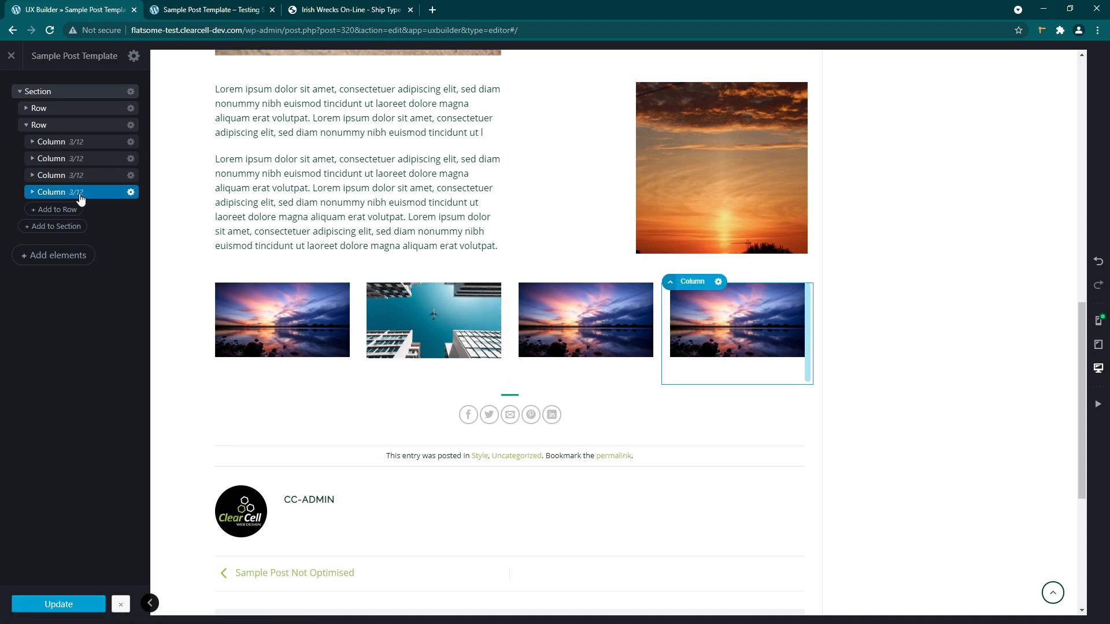
drag(81, 197, 82, 202)
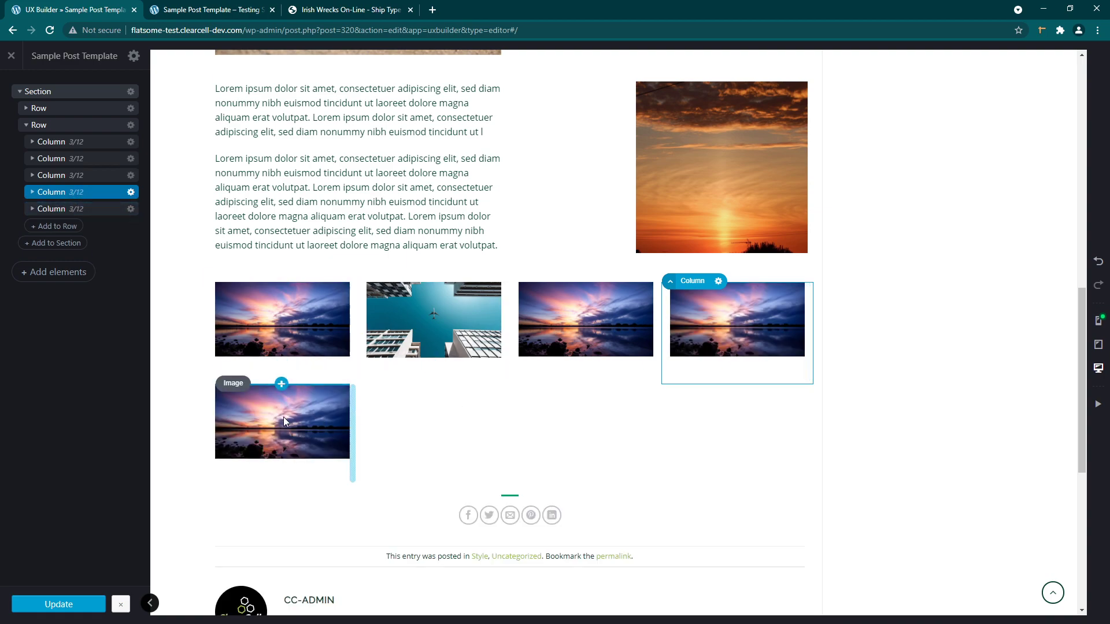
drag(96, 215, 94, 223)
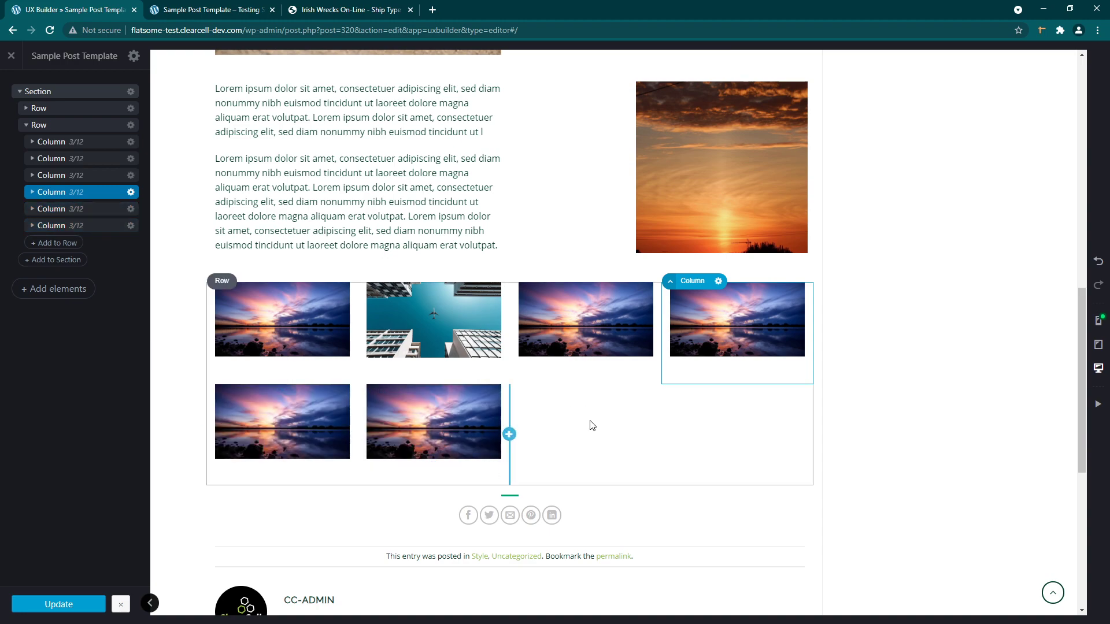
drag(81, 227, 86, 238)
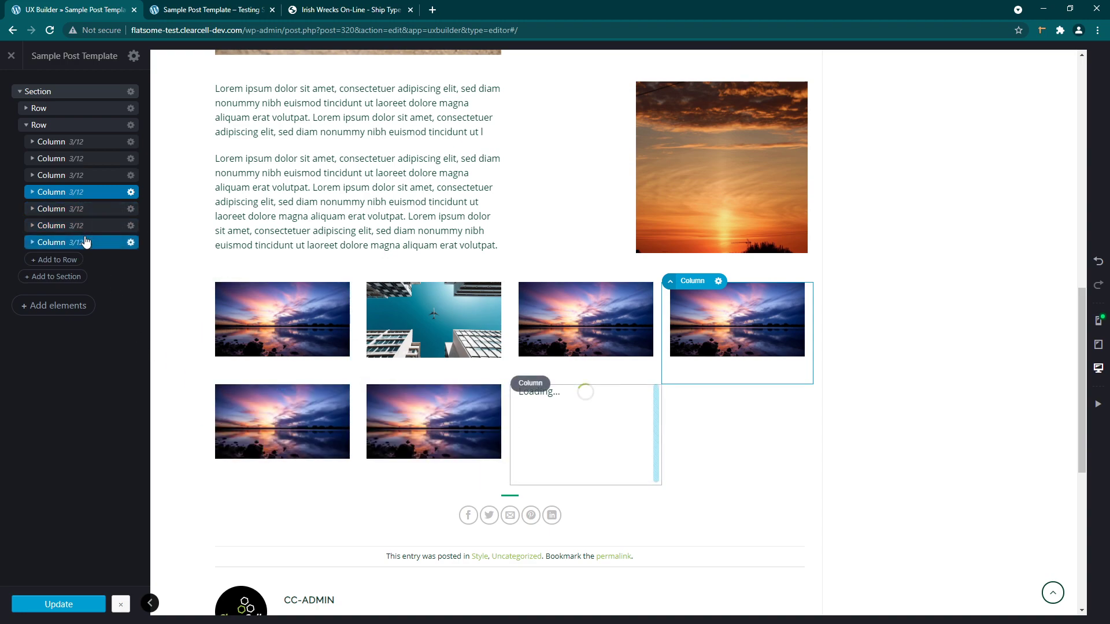
scroll(574, 443, up, 2)
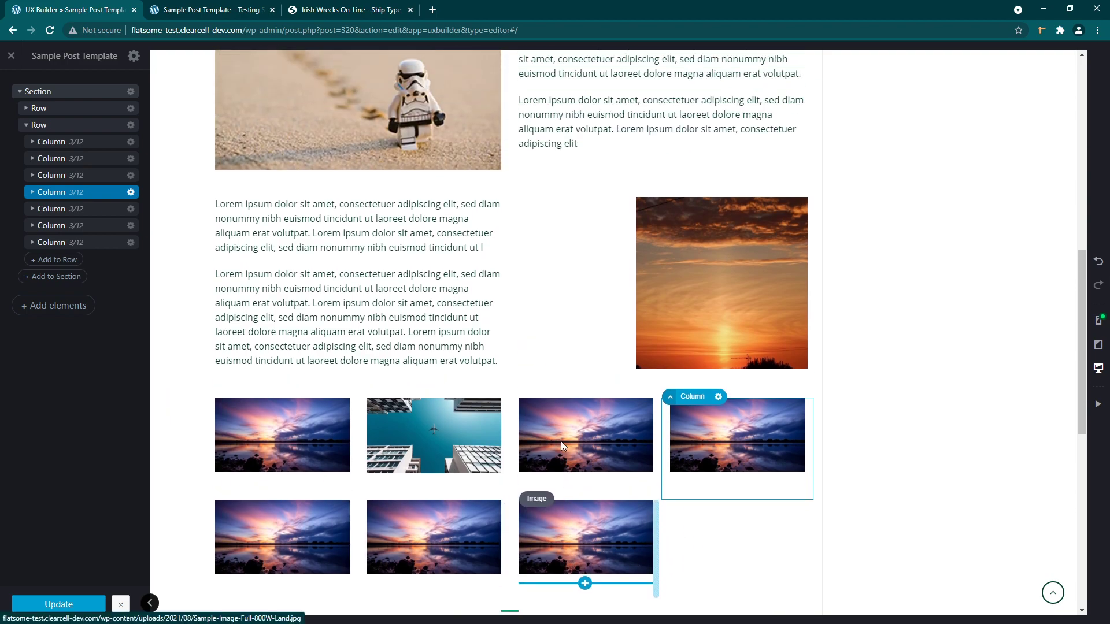
Look over the image options of the last thumbnail in the second row, close them, and update the post.
click(569, 464)
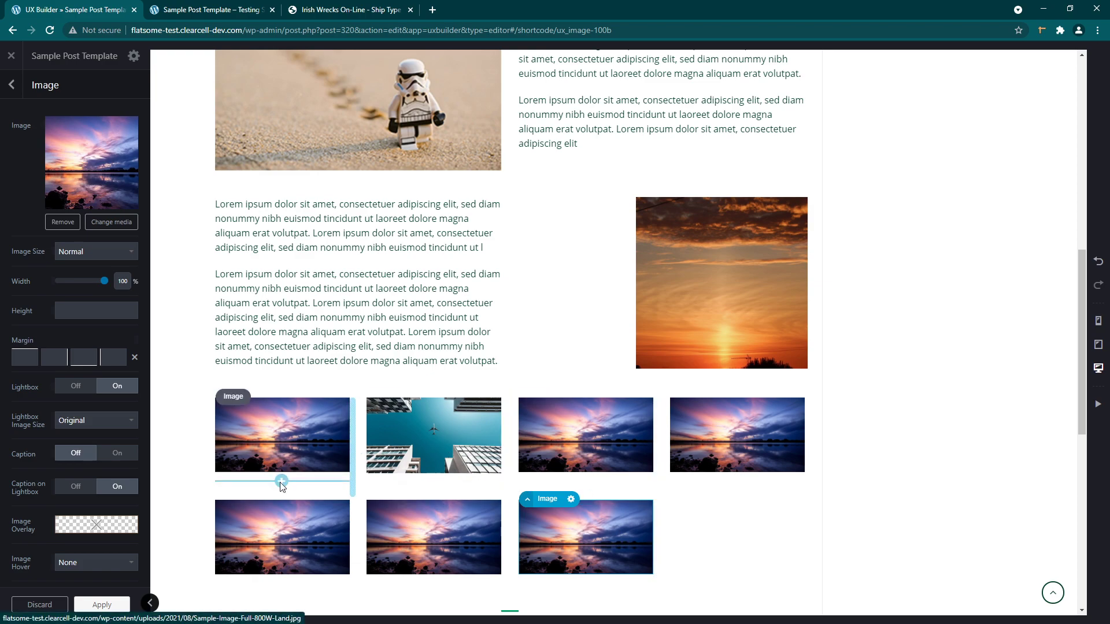
scroll(508, 454, up, 3)
scroll(508, 454, up, 5)
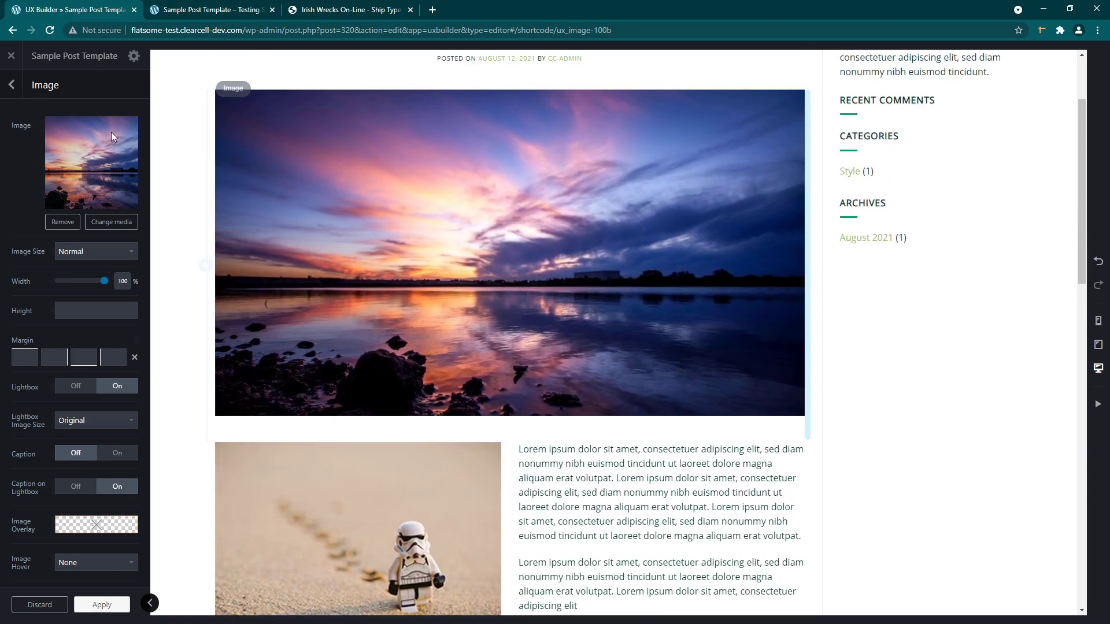
click(12, 85)
scroll(588, 272, down, 10)
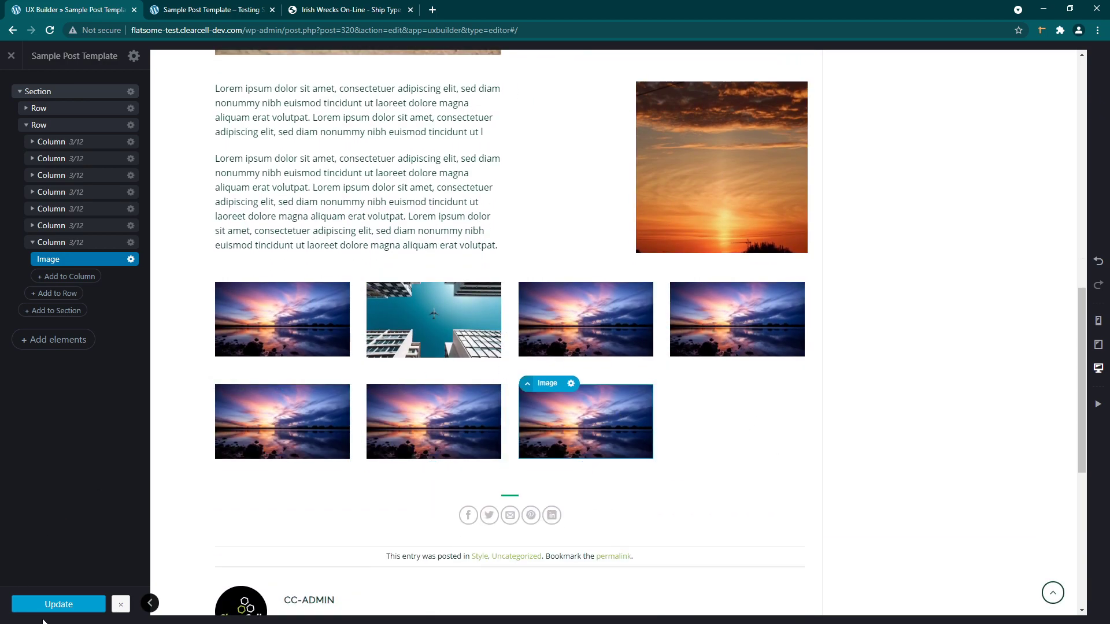
click(58, 604)
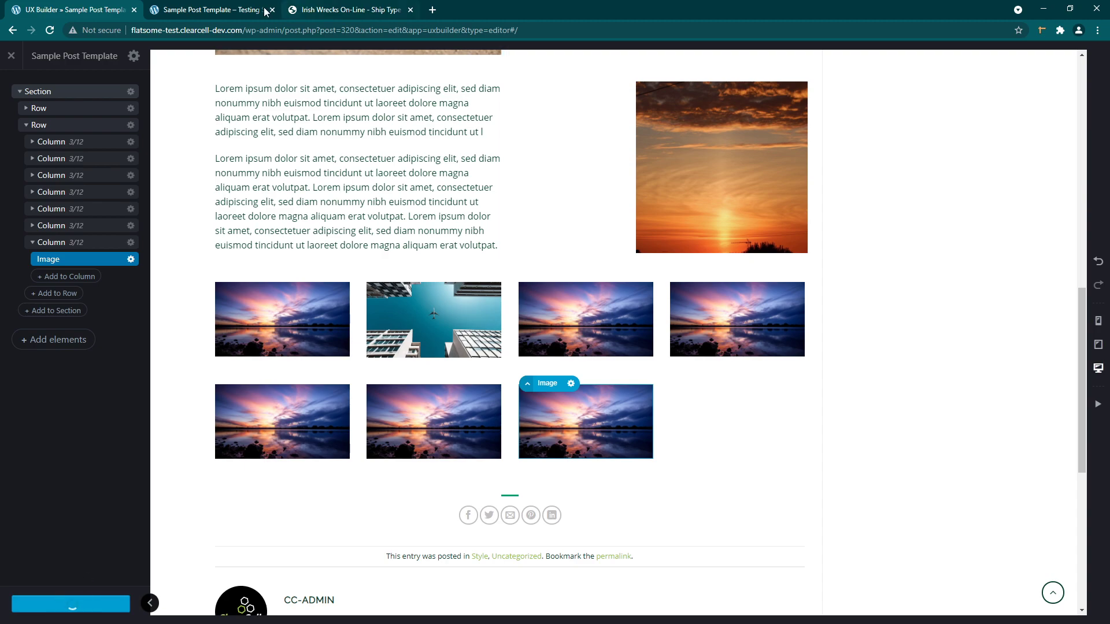
View the thumbnails on the live post page and return to the layout in UX Builder.
click(220, 10)
scroll(661, 312, up, 3)
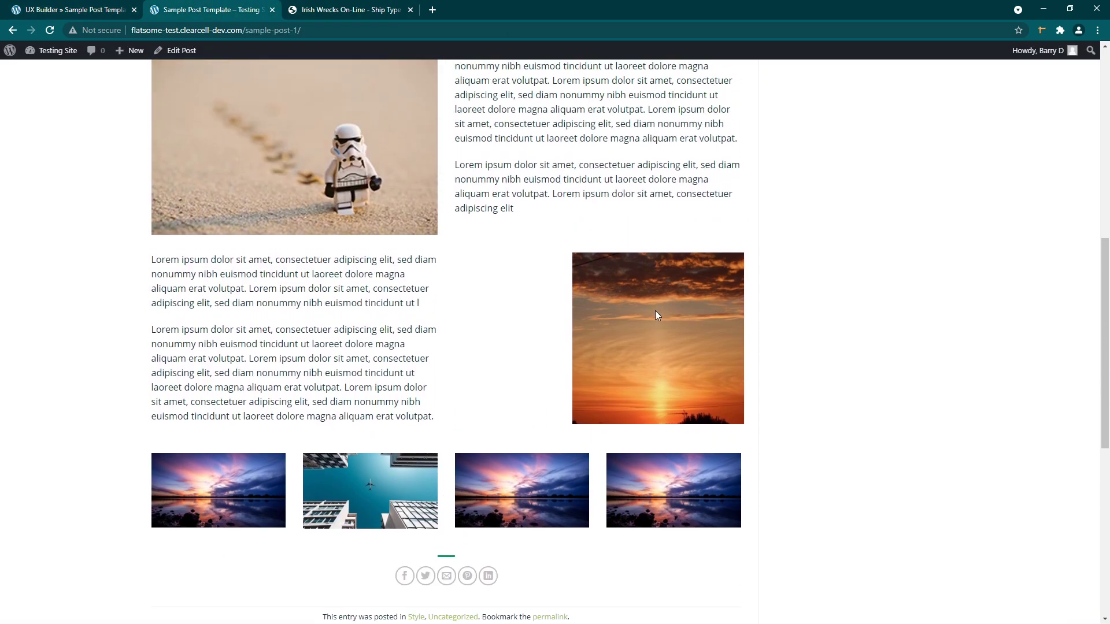
click(85, 10)
scroll(616, 324, up, 5)
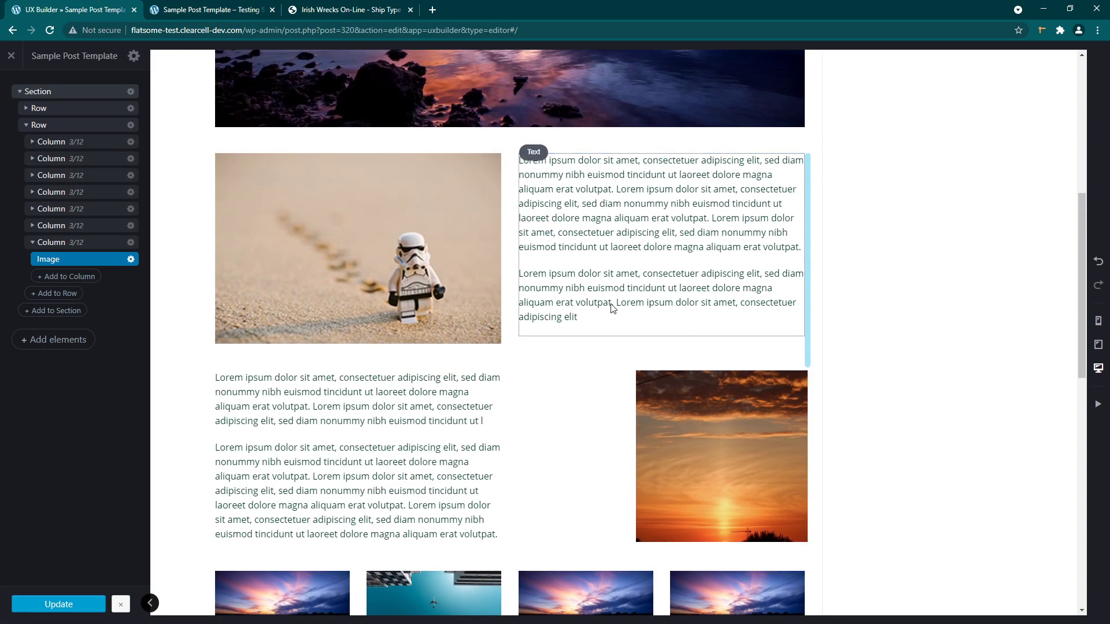
scroll(614, 471, down, 3)
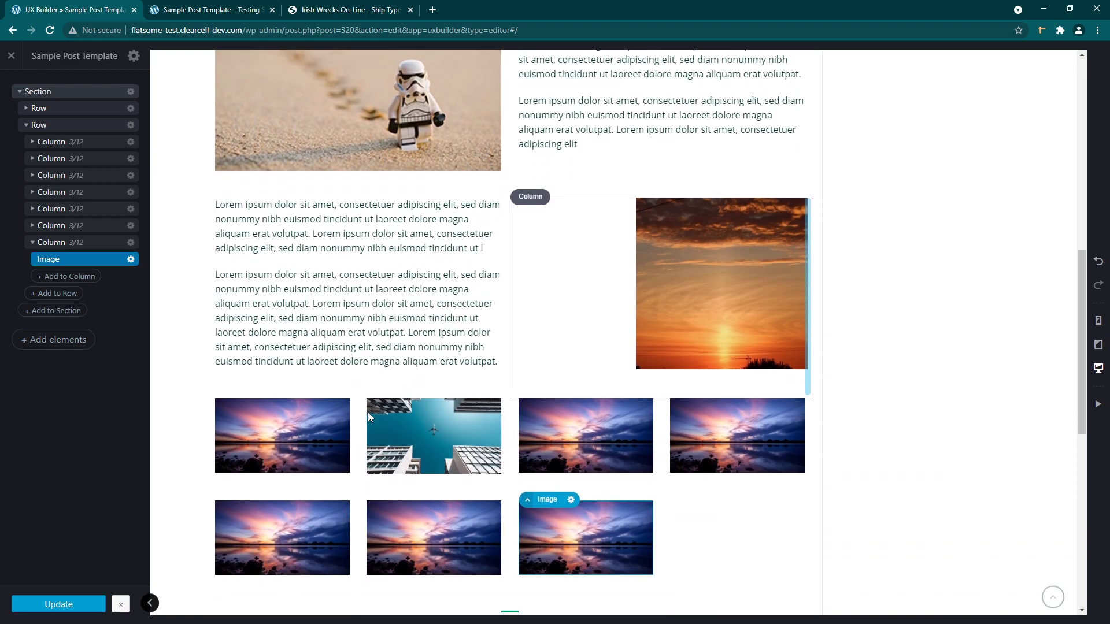
Delete the whole row of 3/12 thumbnail columns from the section.
click(31, 244)
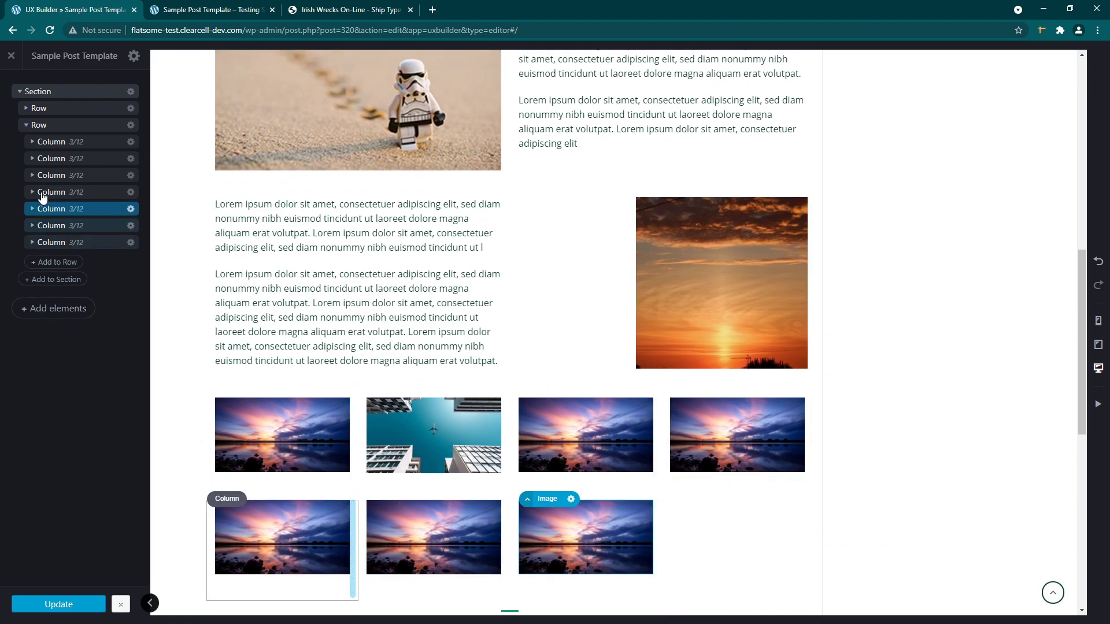
click(52, 126)
click(130, 127)
click(107, 220)
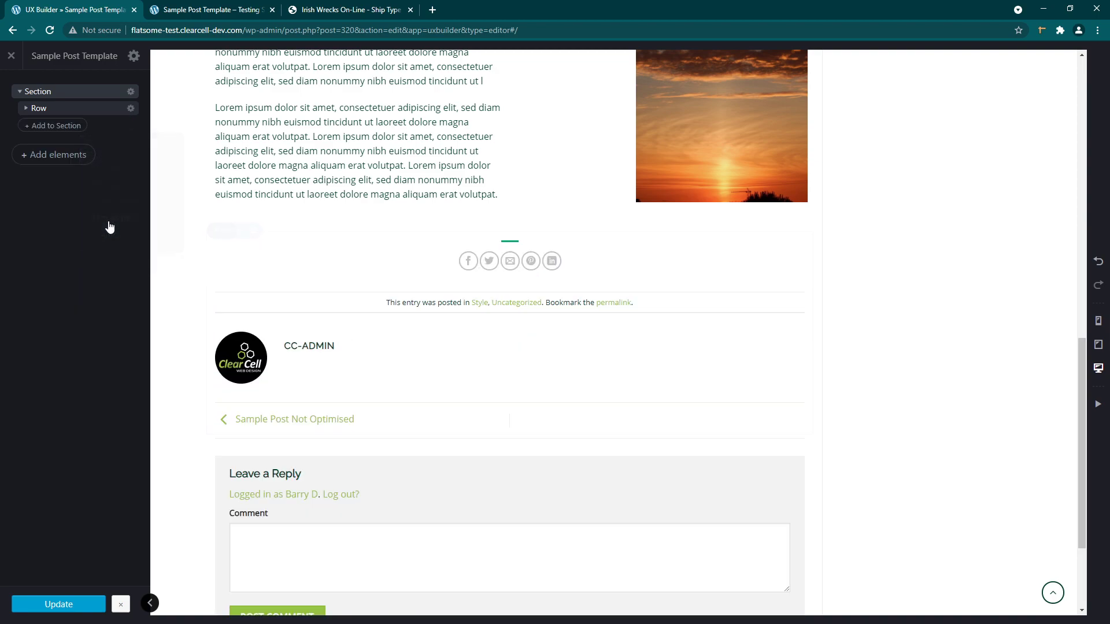
scroll(314, 317, up, 5)
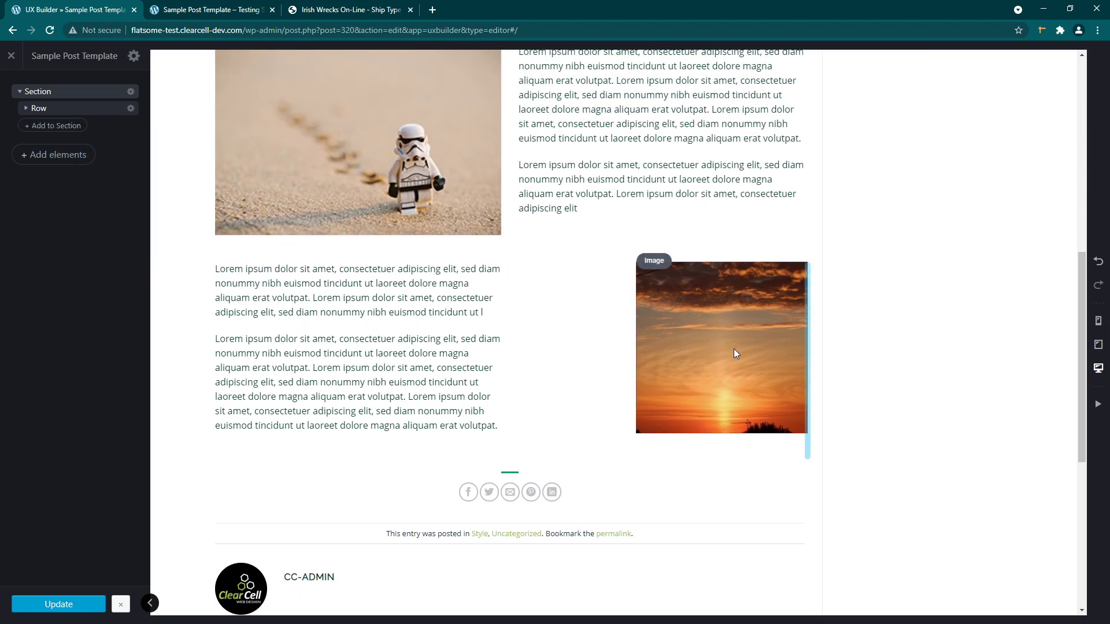
Delete the 6/12 column that holds the orange sunset image.
click(533, 318)
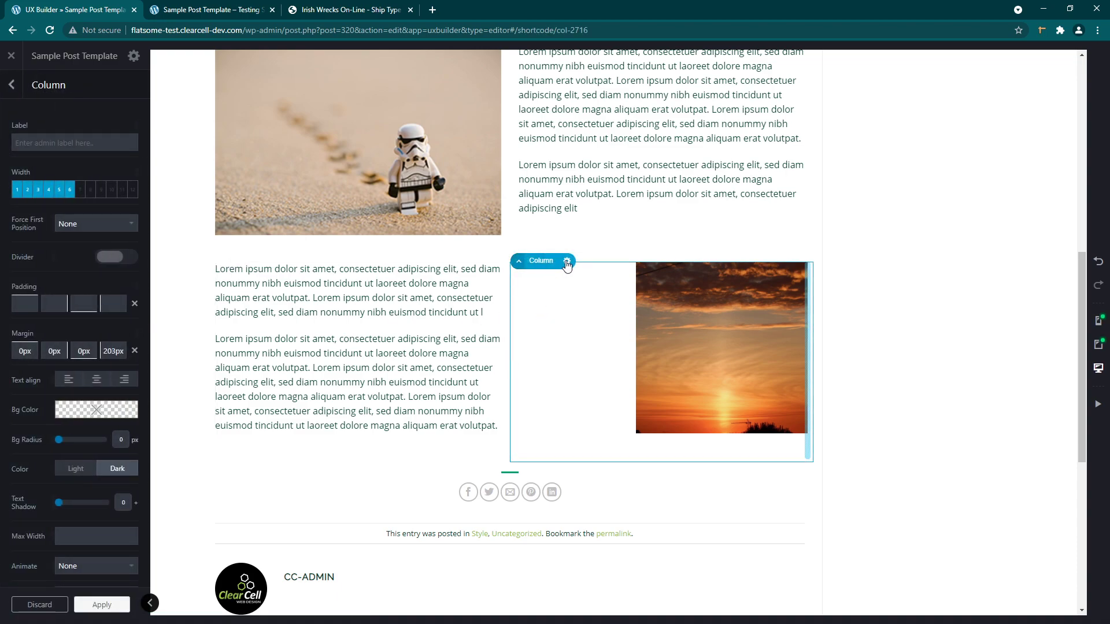
click(566, 263)
click(542, 357)
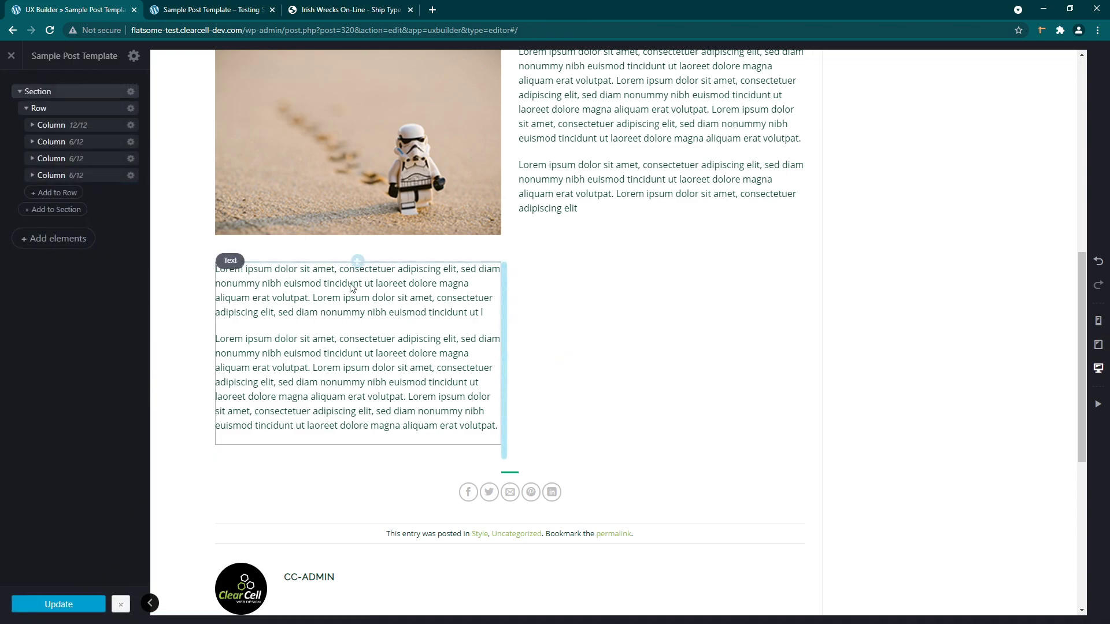
Delete the lower text block and the 6/12 column that contained it.
click(294, 292)
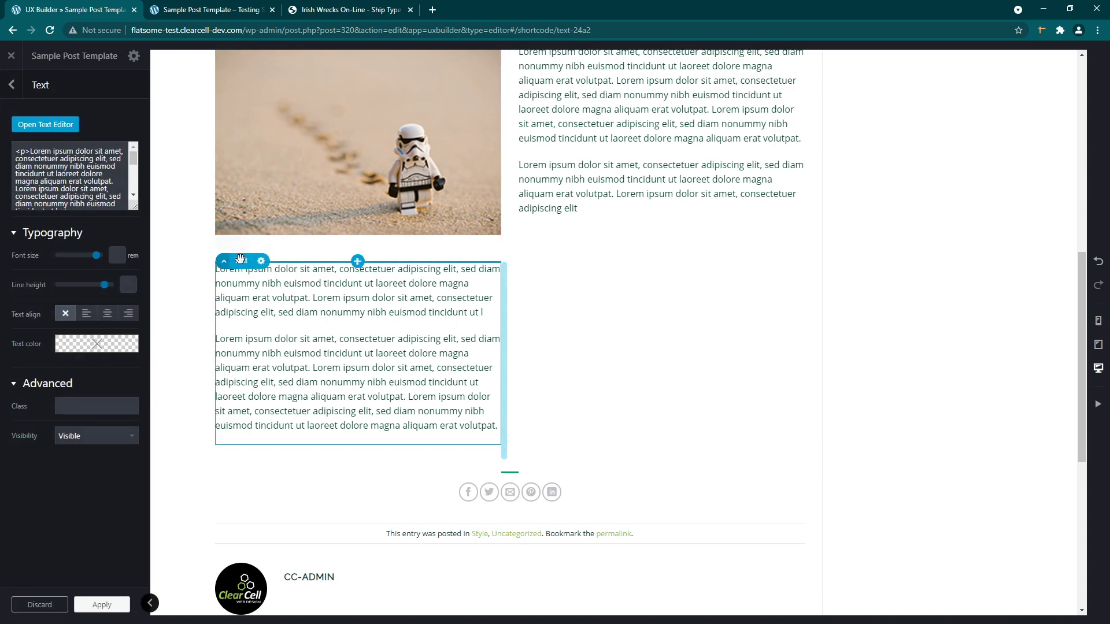
click(12, 85)
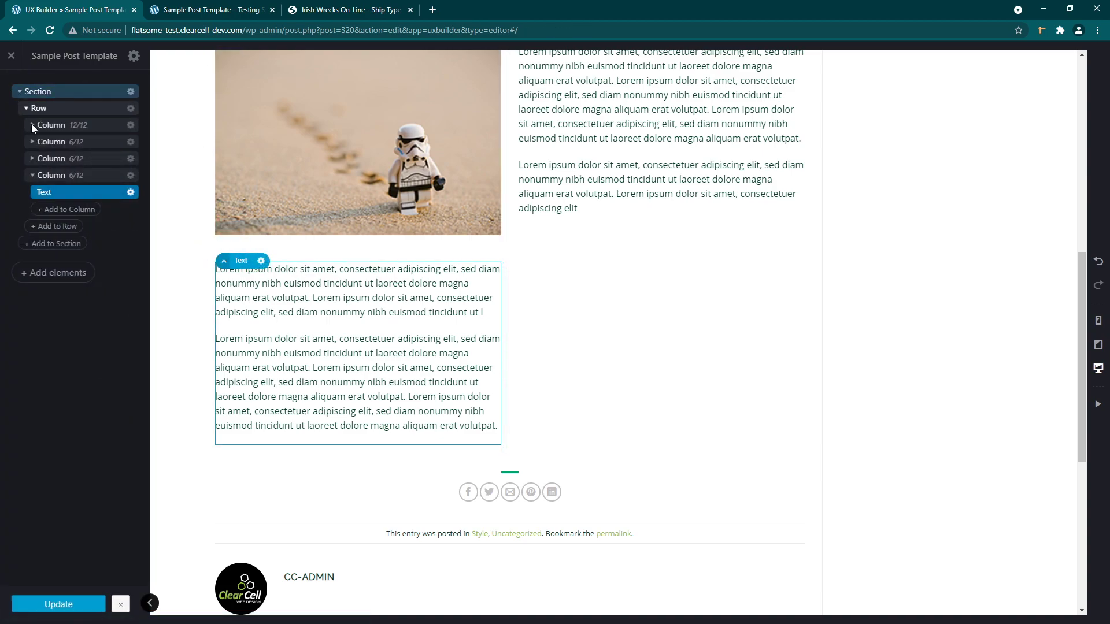
click(77, 178)
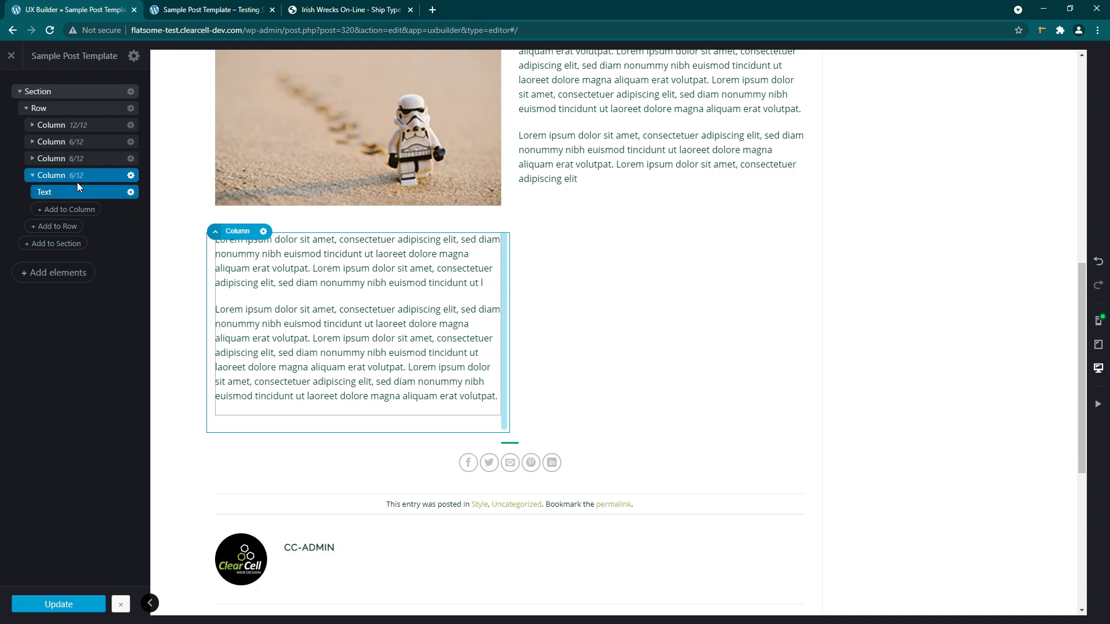
click(130, 193)
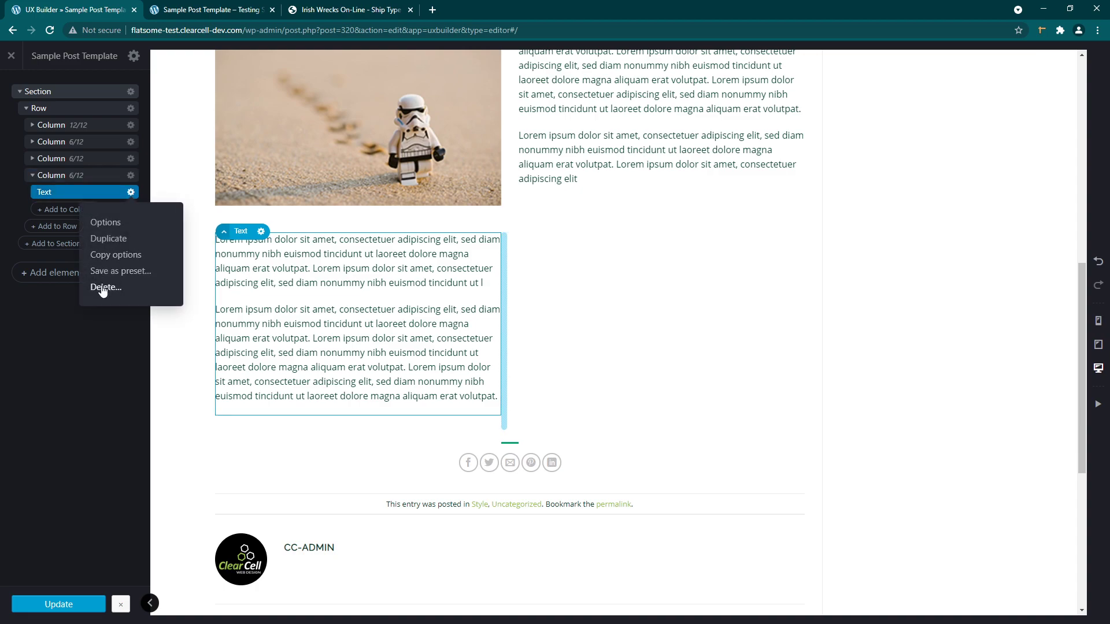
click(101, 288)
click(131, 177)
click(110, 273)
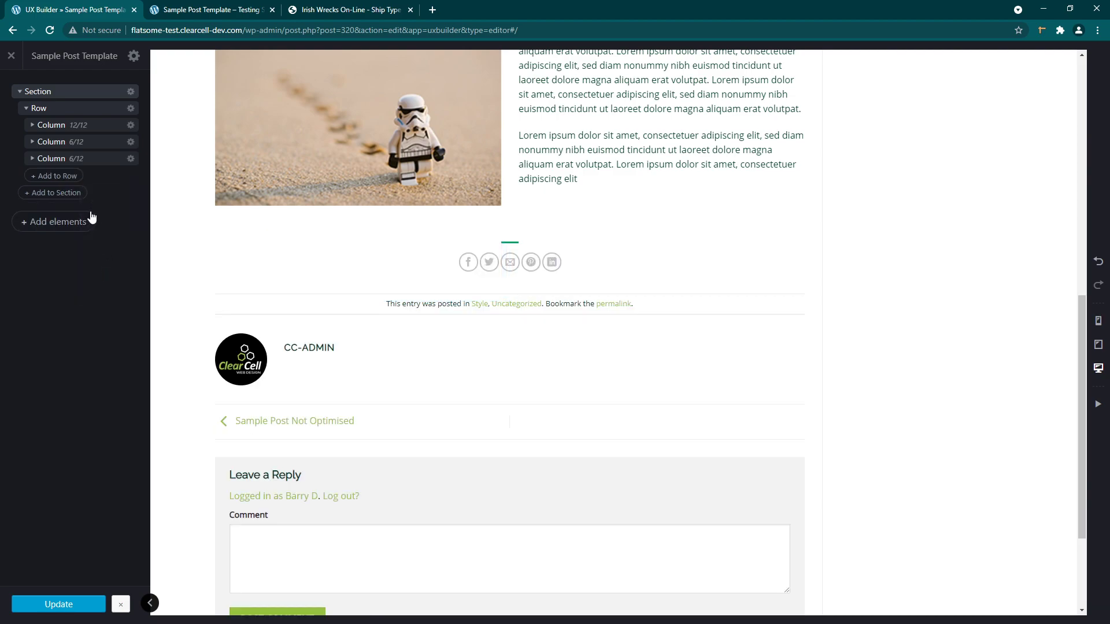
Review the 12/12 column and the two 6/12 columns left in the row, and update the post.
scroll(358, 333, up, 3)
click(65, 160)
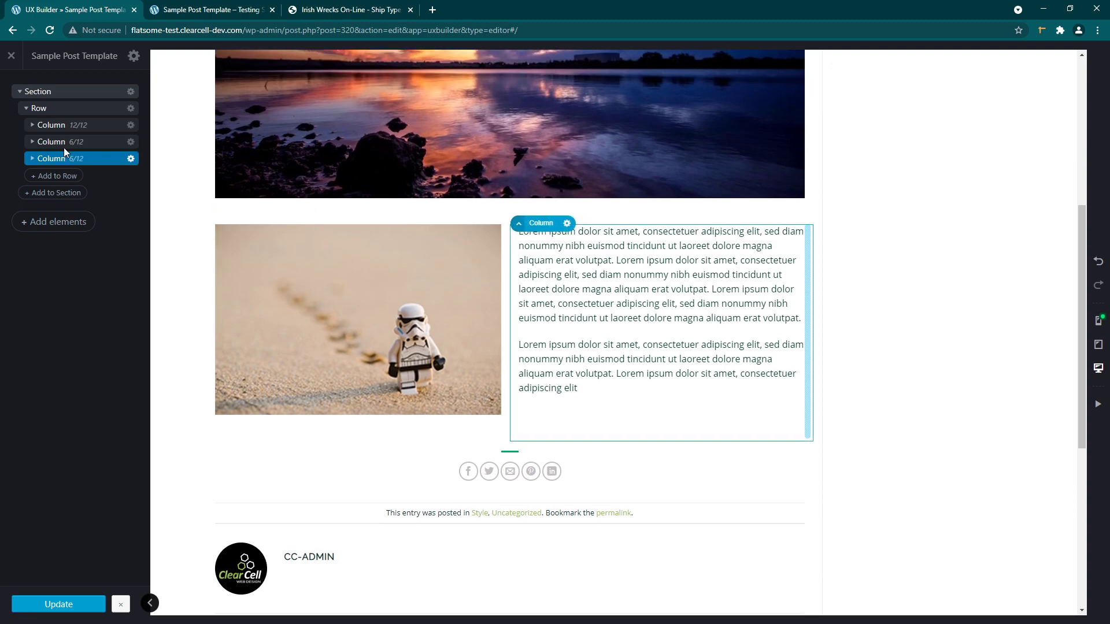
click(66, 145)
click(68, 128)
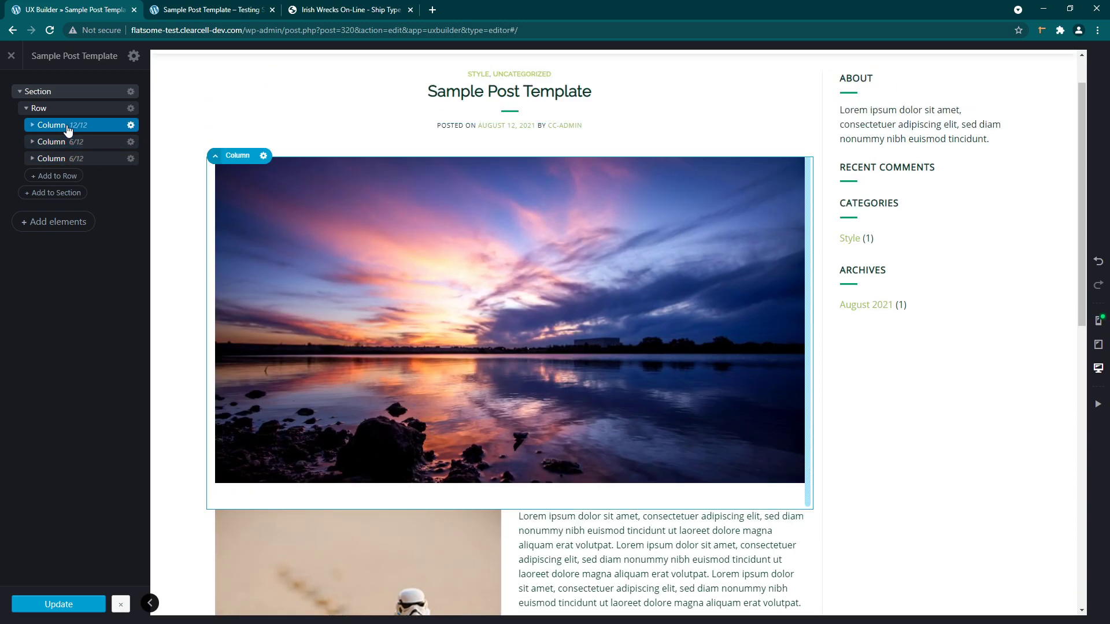
scroll(432, 274, down, 2)
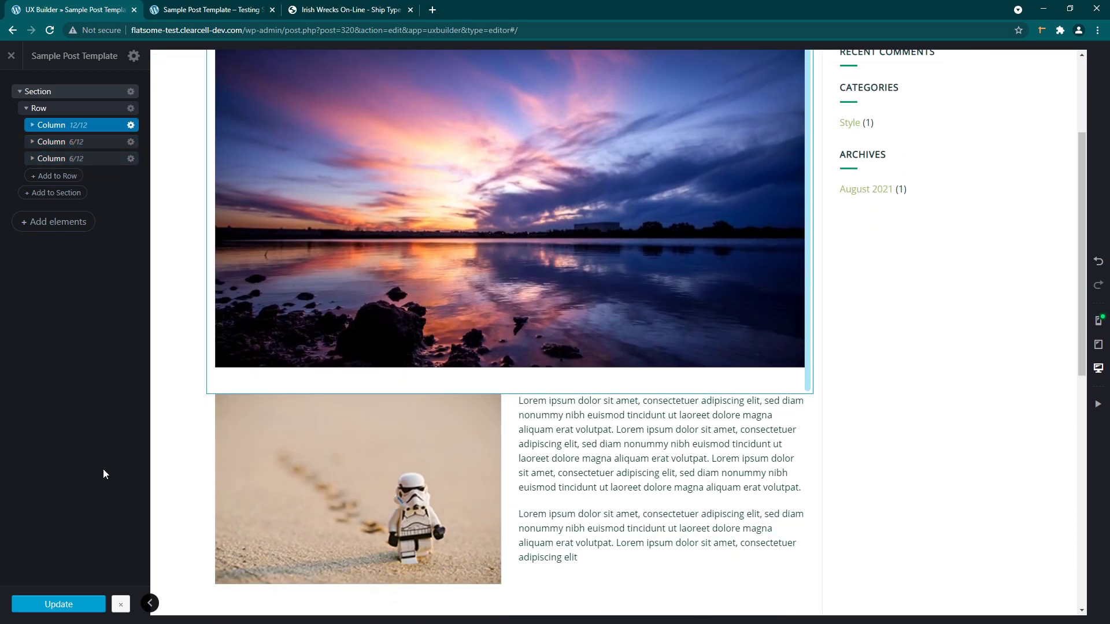
click(71, 600)
Reload the live post page to check the shortened layout, and open the site's Blog page.
click(209, 10)
click(50, 30)
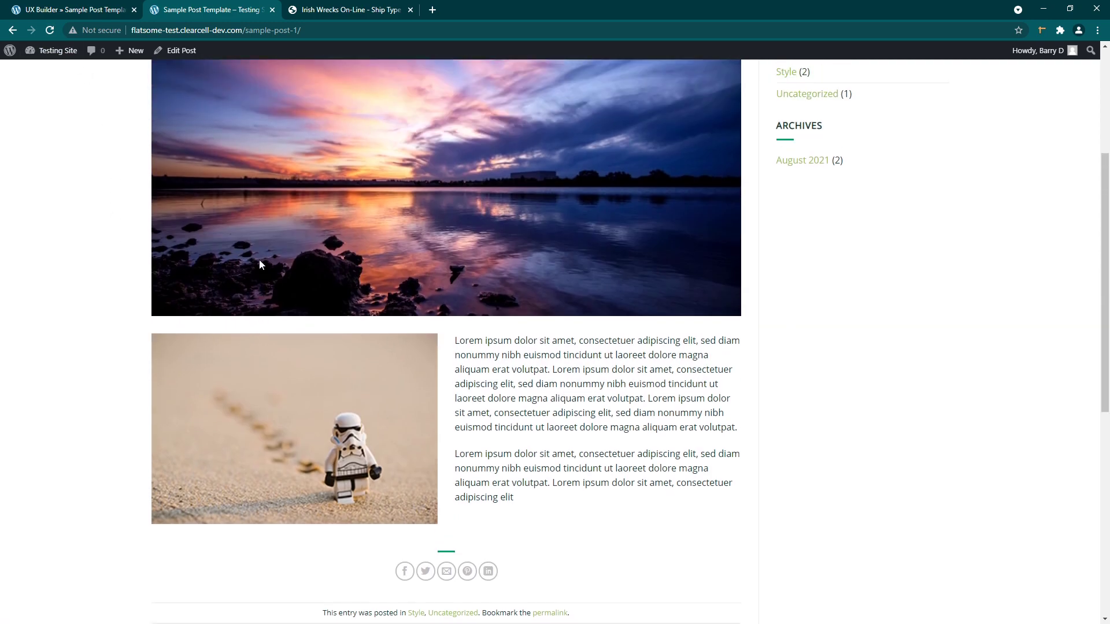
scroll(266, 269, up, 3)
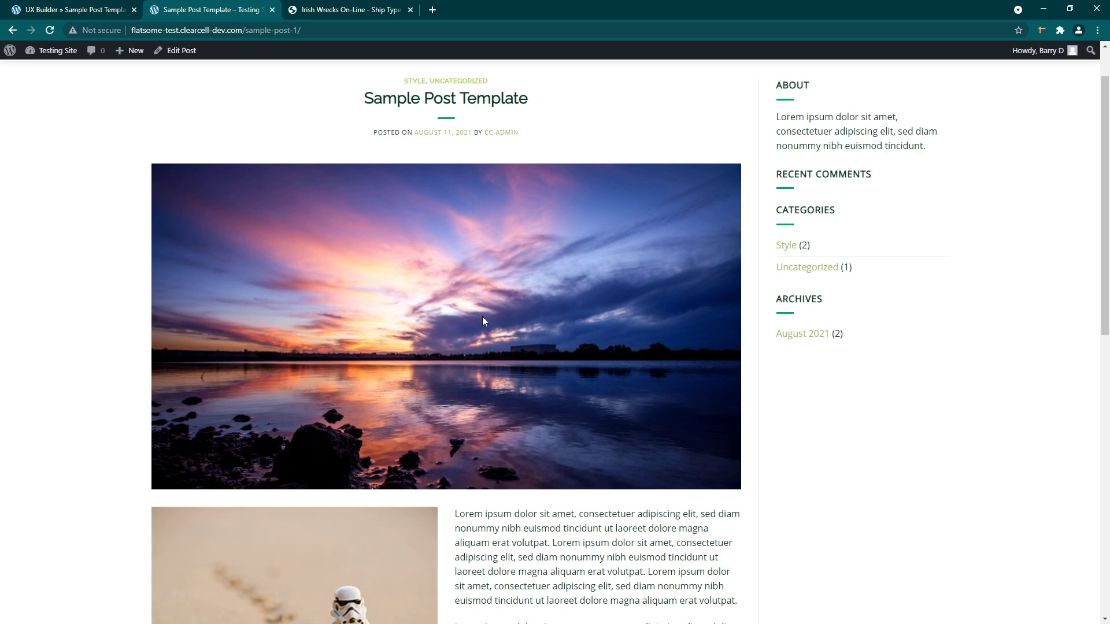
scroll(457, 274, up, 1)
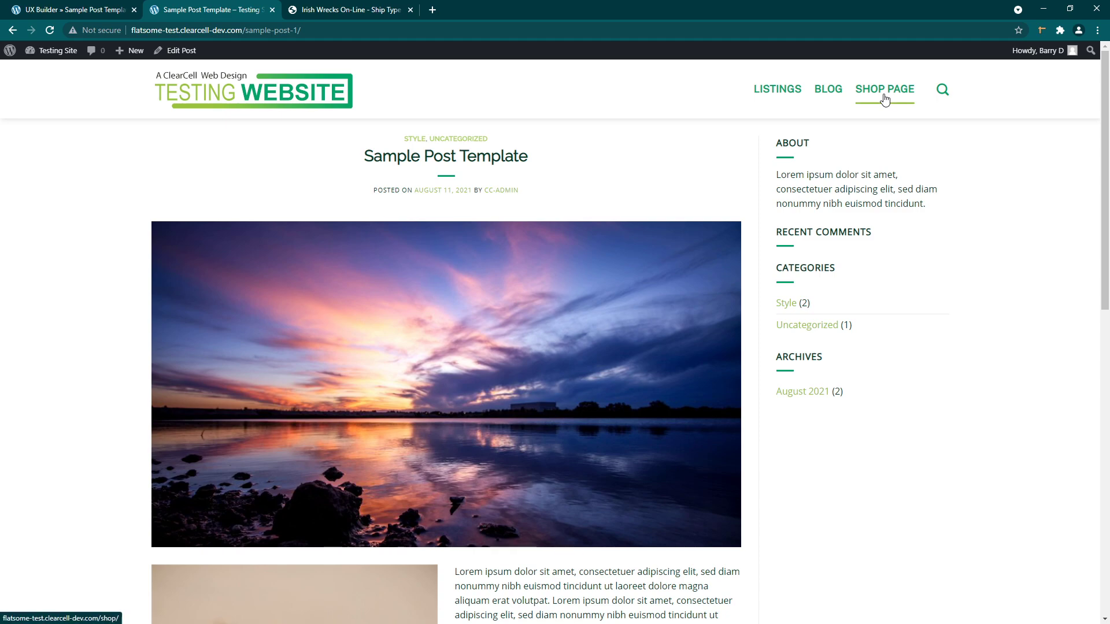
click(832, 93)
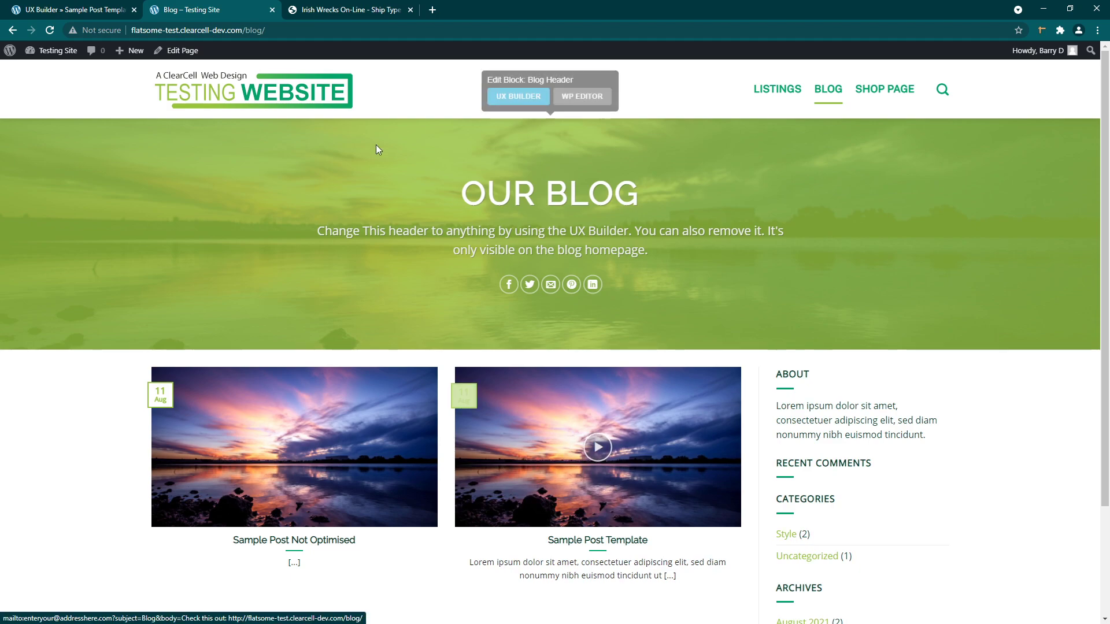
Return to the UX Builder and delete the sunset image from the 12/12 column of the Sample Post Template.
click(71, 11)
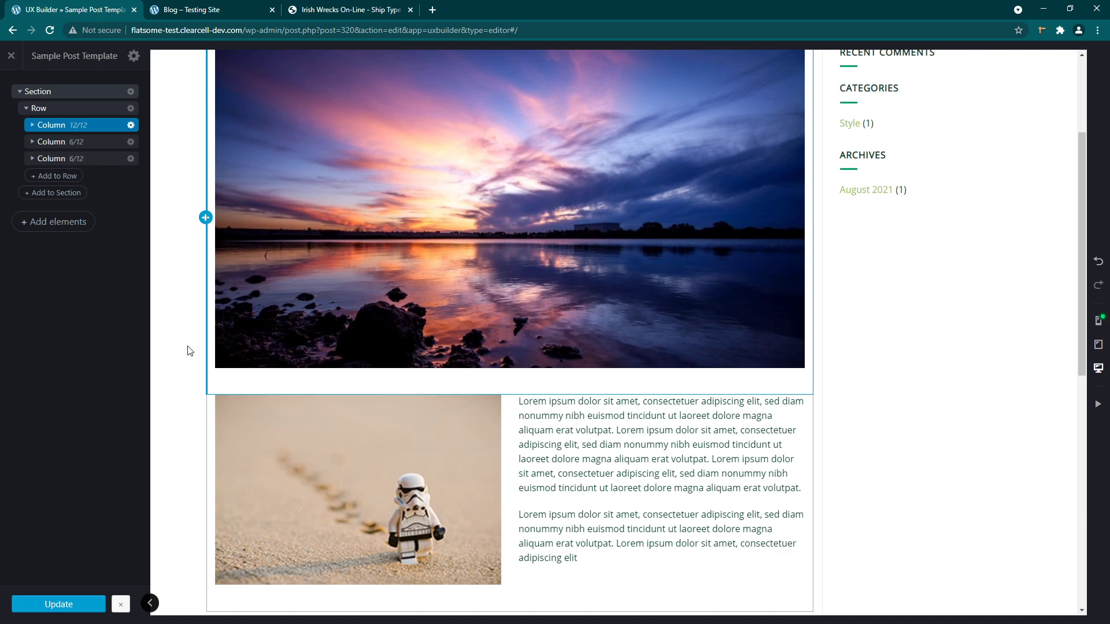
scroll(187, 350, up, 2)
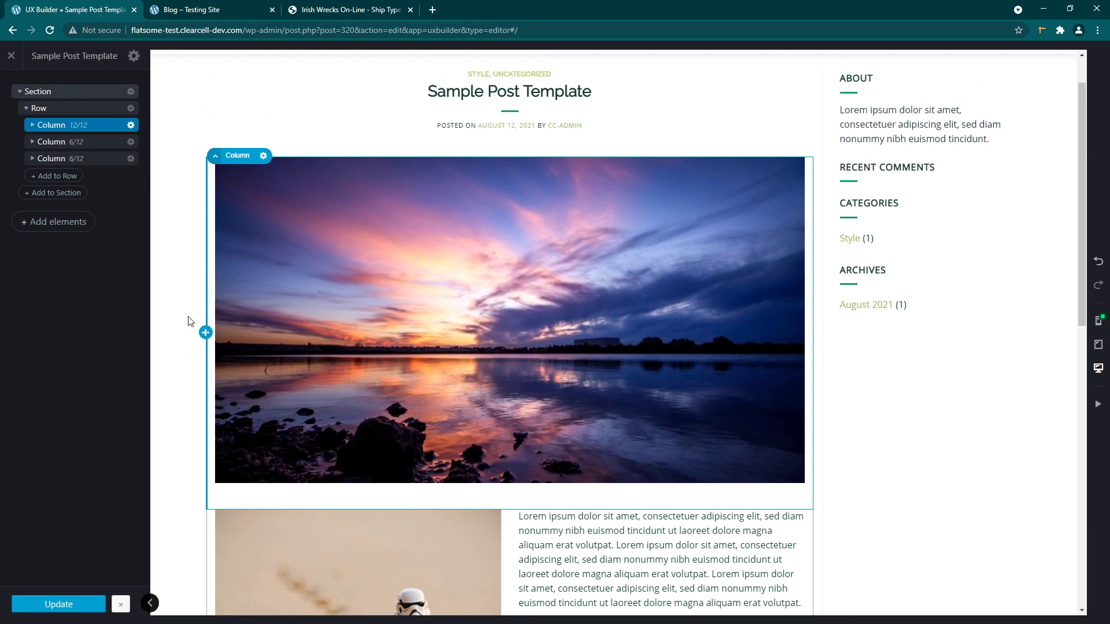
click(32, 125)
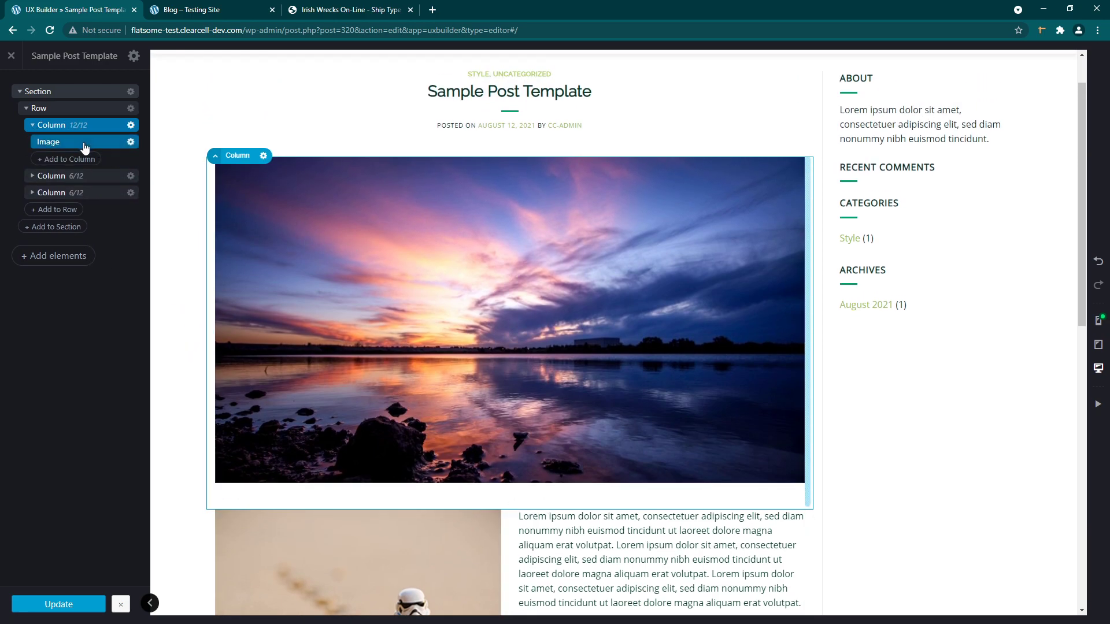
click(131, 142)
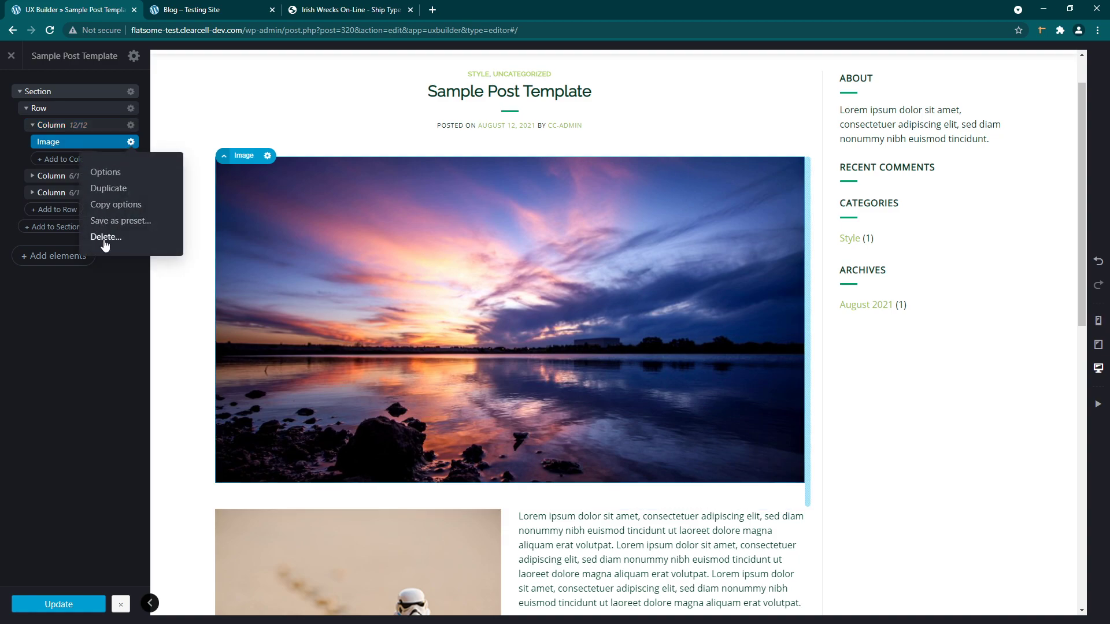
click(103, 239)
Search the elements for "vid" and add a Video element to the empty 12/12 column.
click(64, 142)
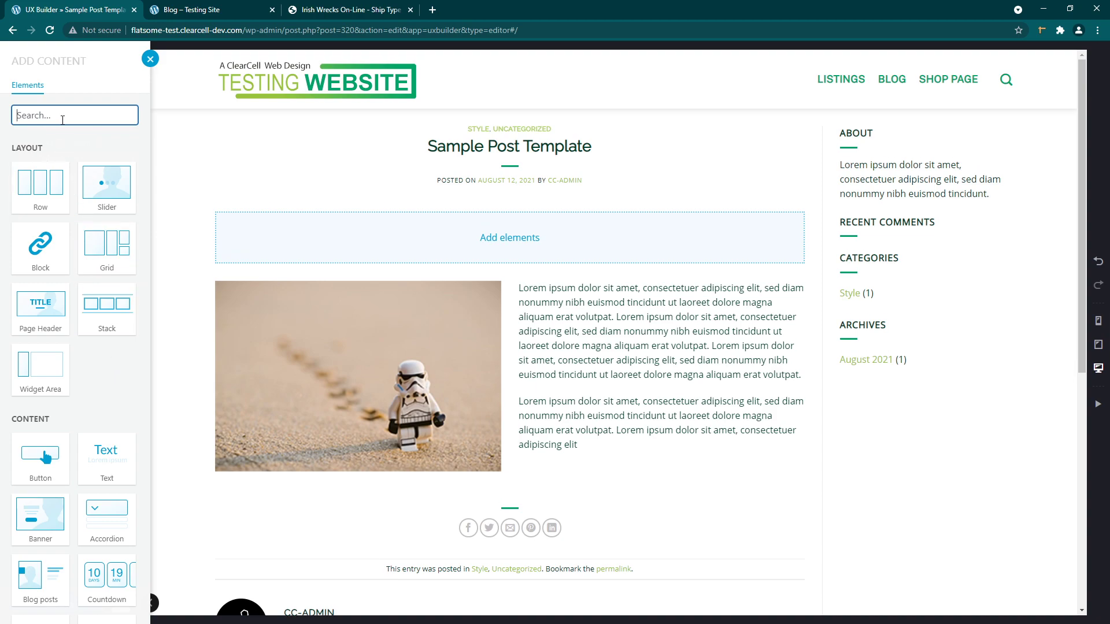
text(vid)
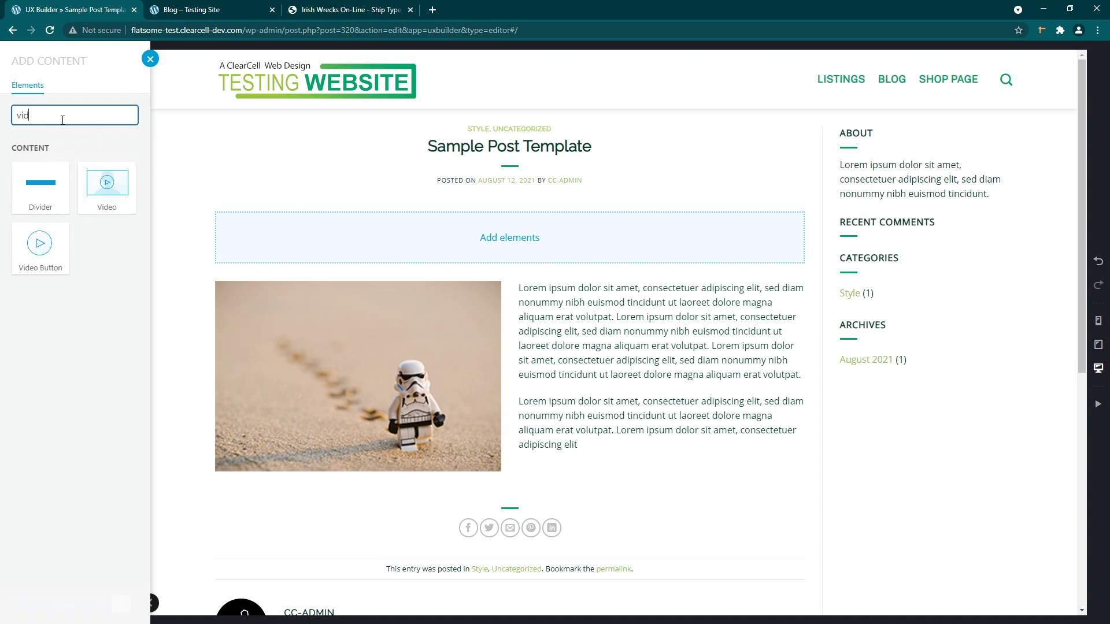
click(100, 183)
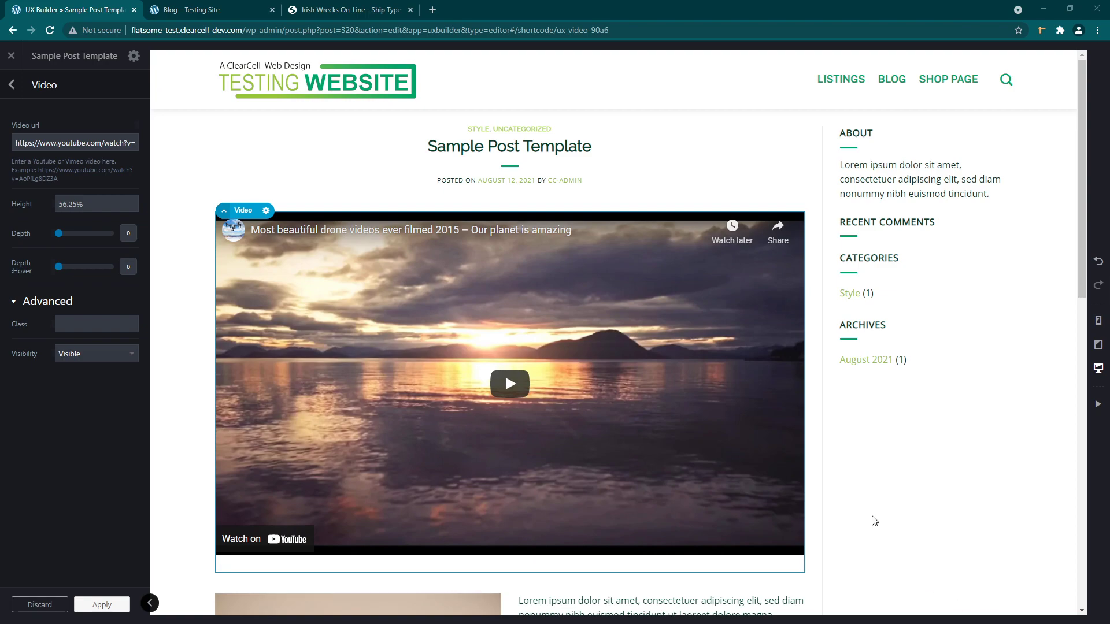
Open the ClearCell Web Design YouTube channel in a new browser tab, pause its "How to compress a video file Quickly." video and copy the video's URL.
click(432, 9)
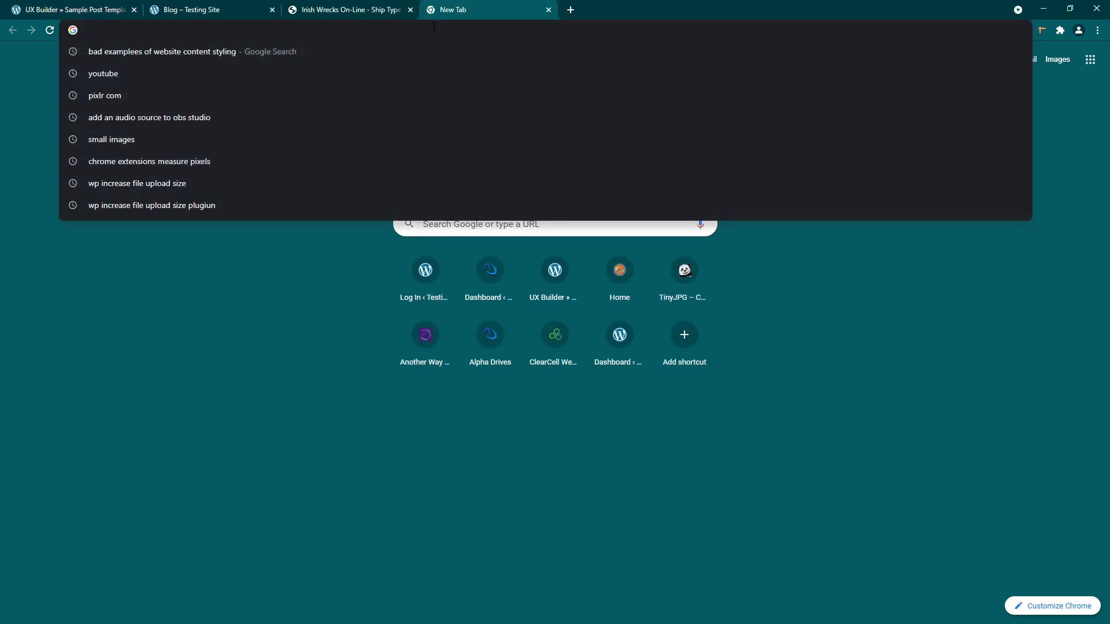
text(https://www.youtube.com/channel/UCOdiVKm5edUU3SQSEycPVhA)
key(Return)
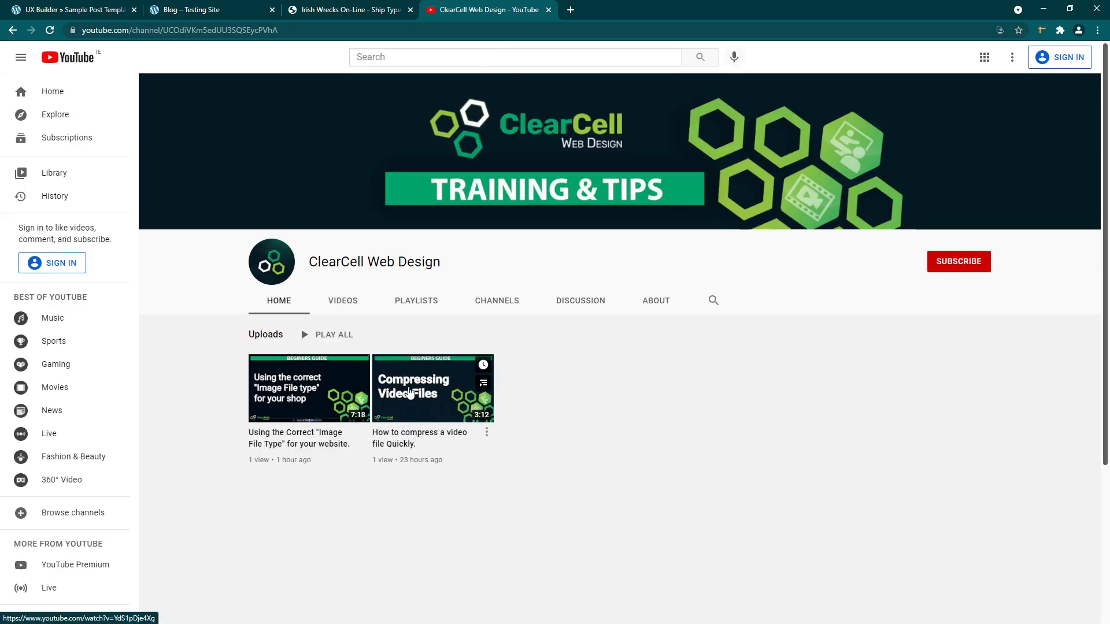
click(412, 393)
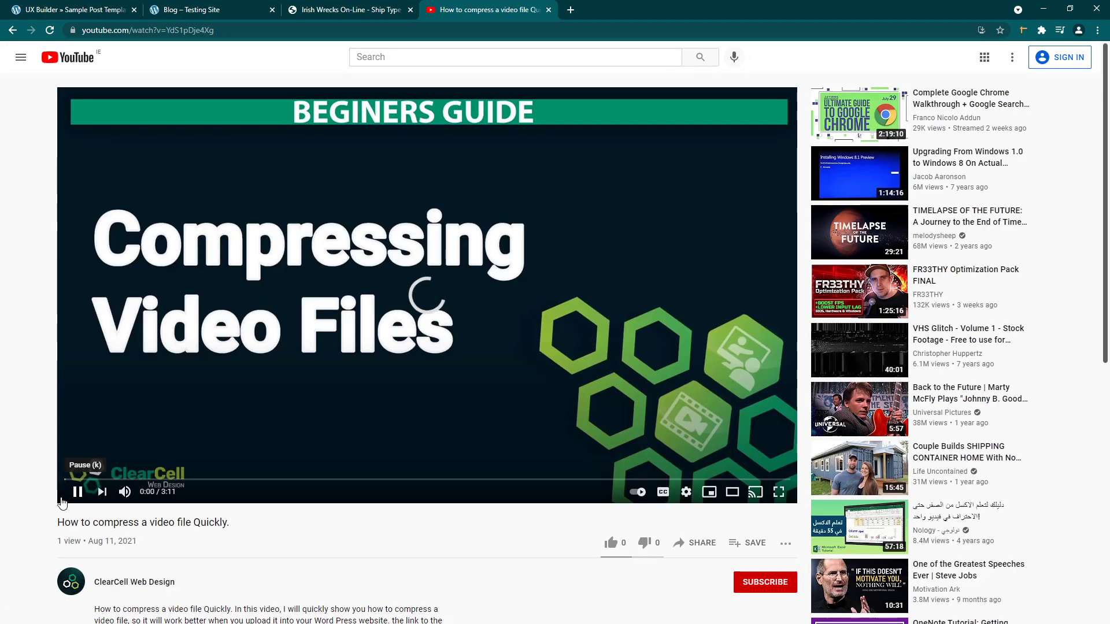
click(63, 500)
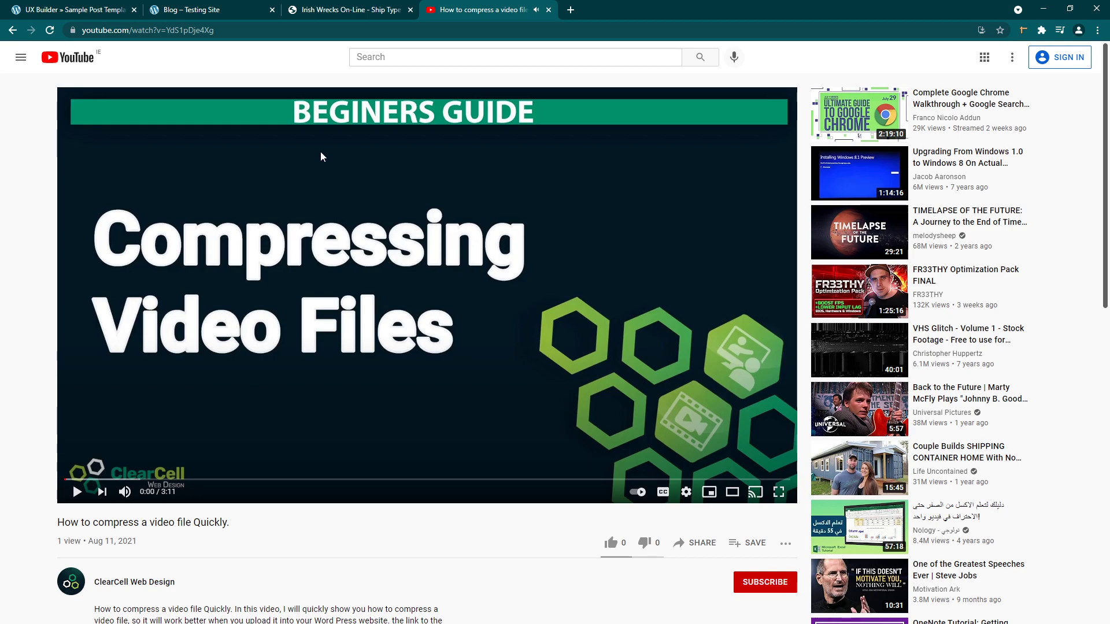
click(232, 30)
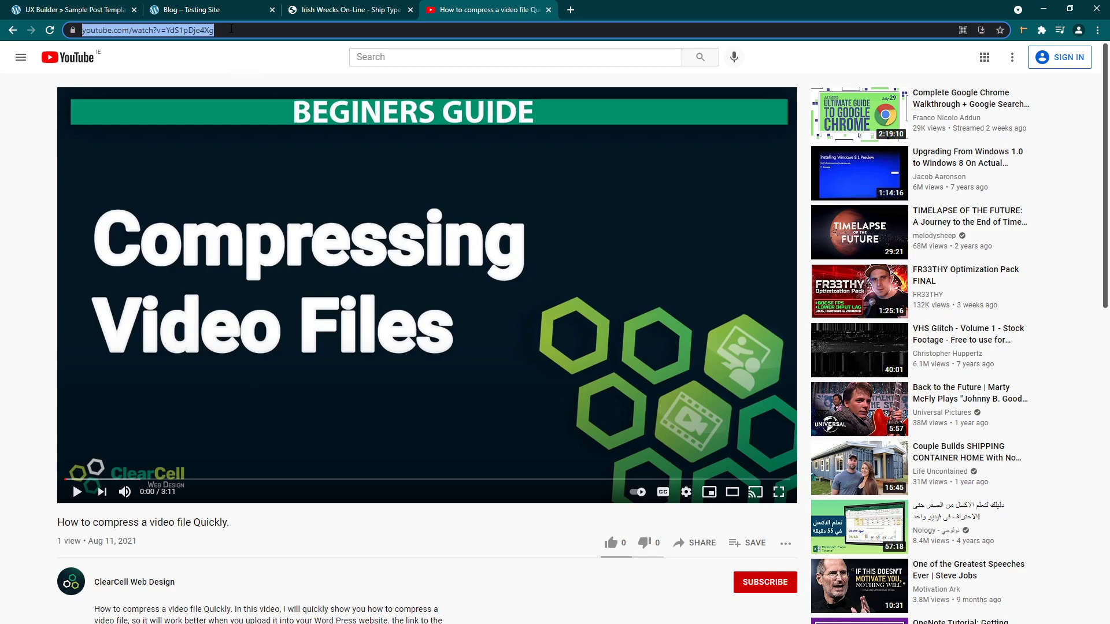
Replace the Video element's URL with the copied YouTube link ending in watch?v=YdS1pDje4Xg, apply it and update the post.
click(74, 11)
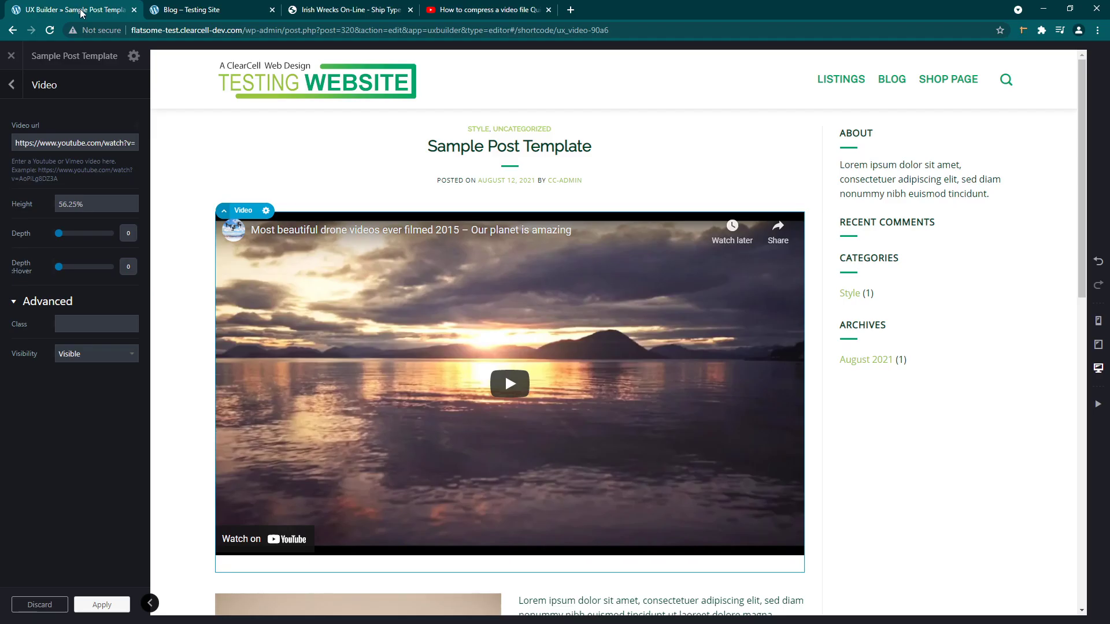
triple_click(70, 143)
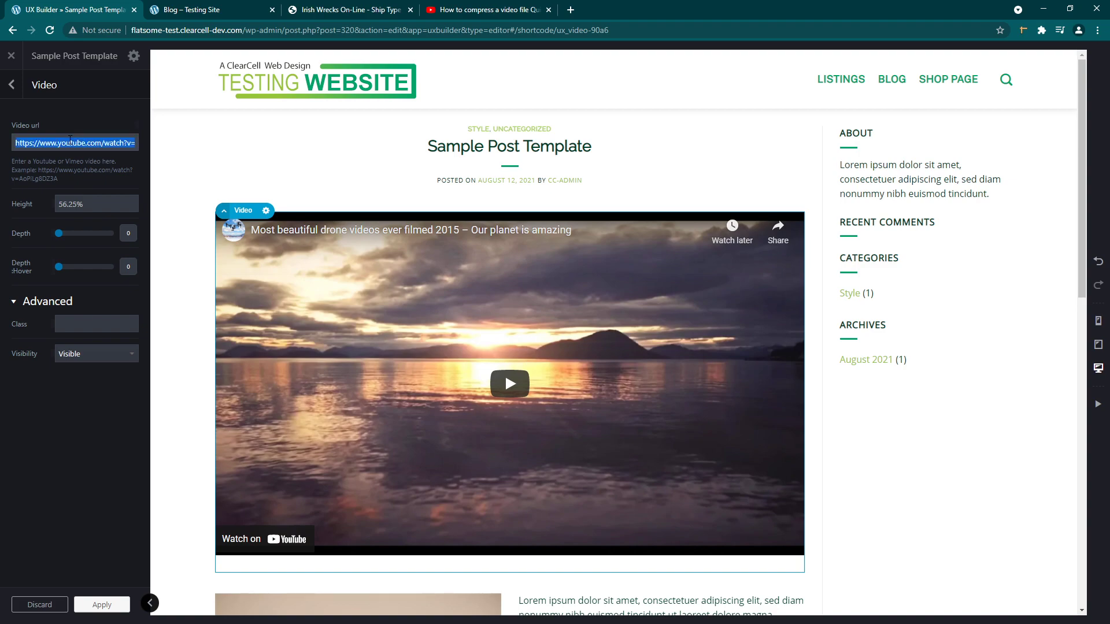
key(ctrl+v)
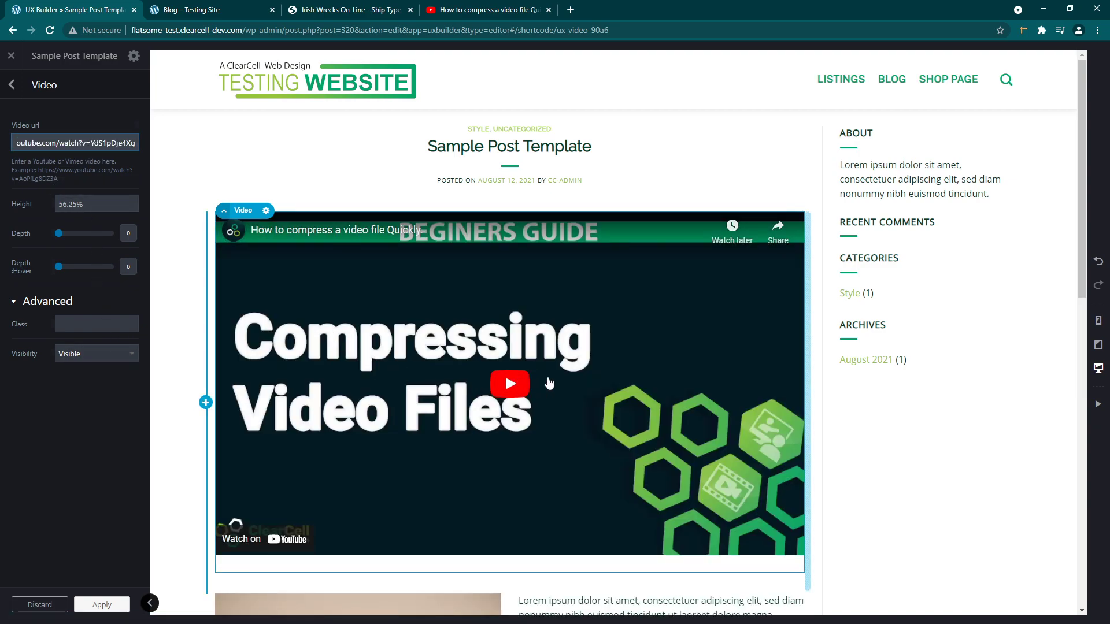
click(170, 155)
click(67, 602)
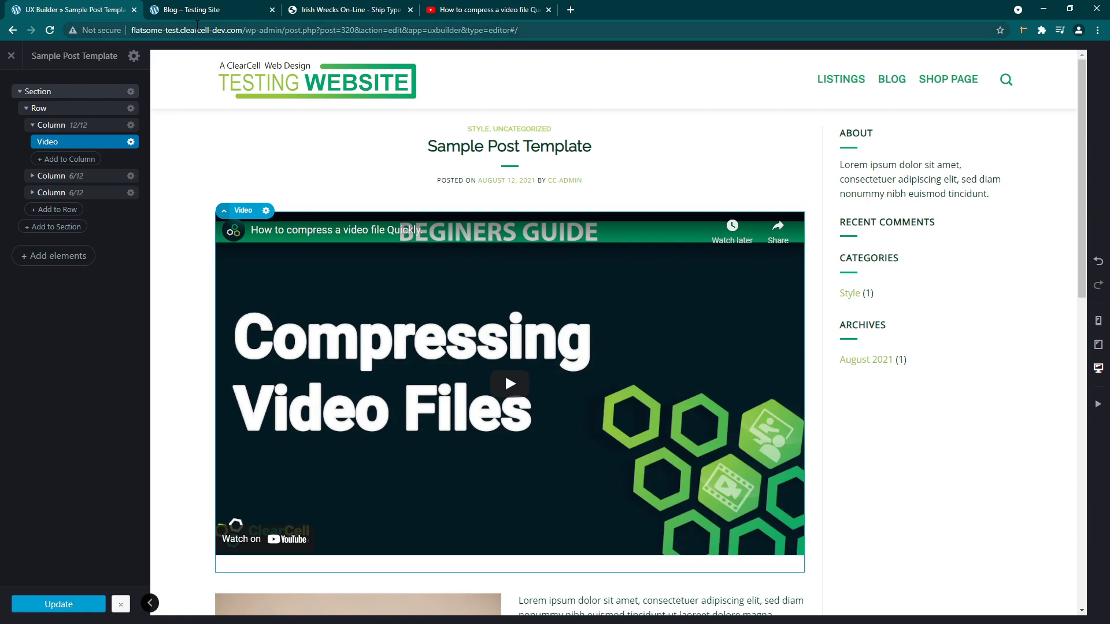
Reload the live Blog page and open Sample Post Template to check the embedded video and the content below it.
click(203, 10)
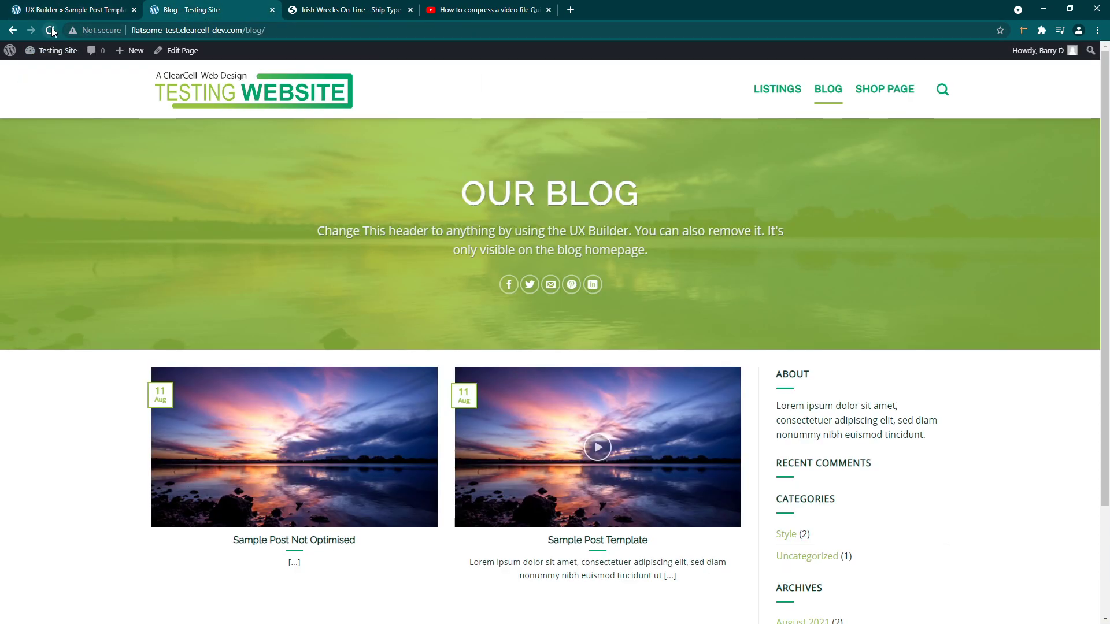
click(51, 31)
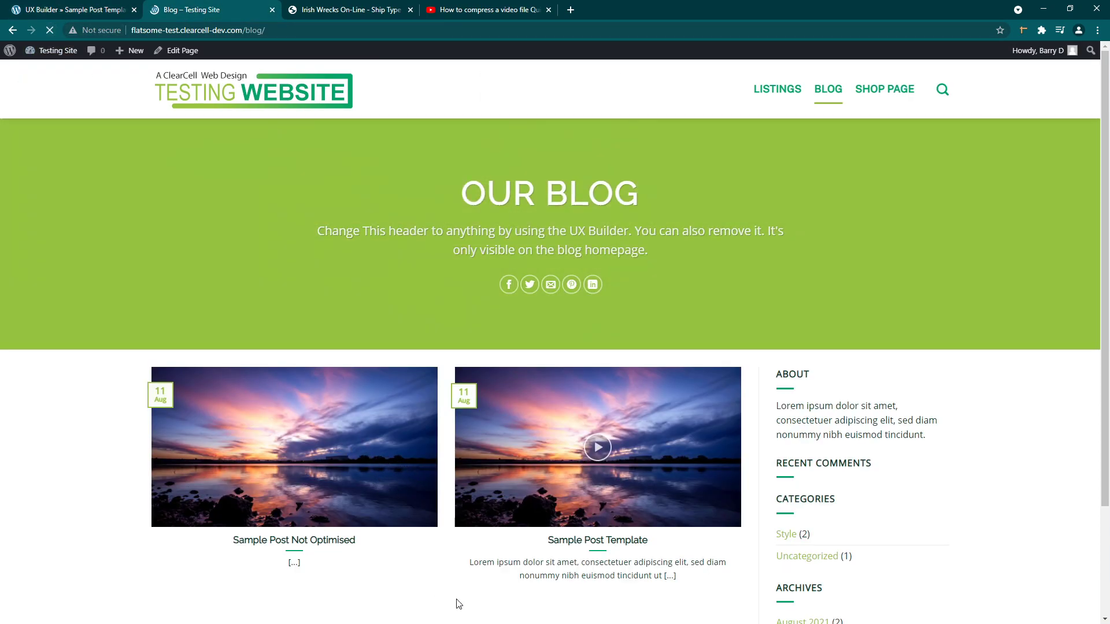
click(596, 450)
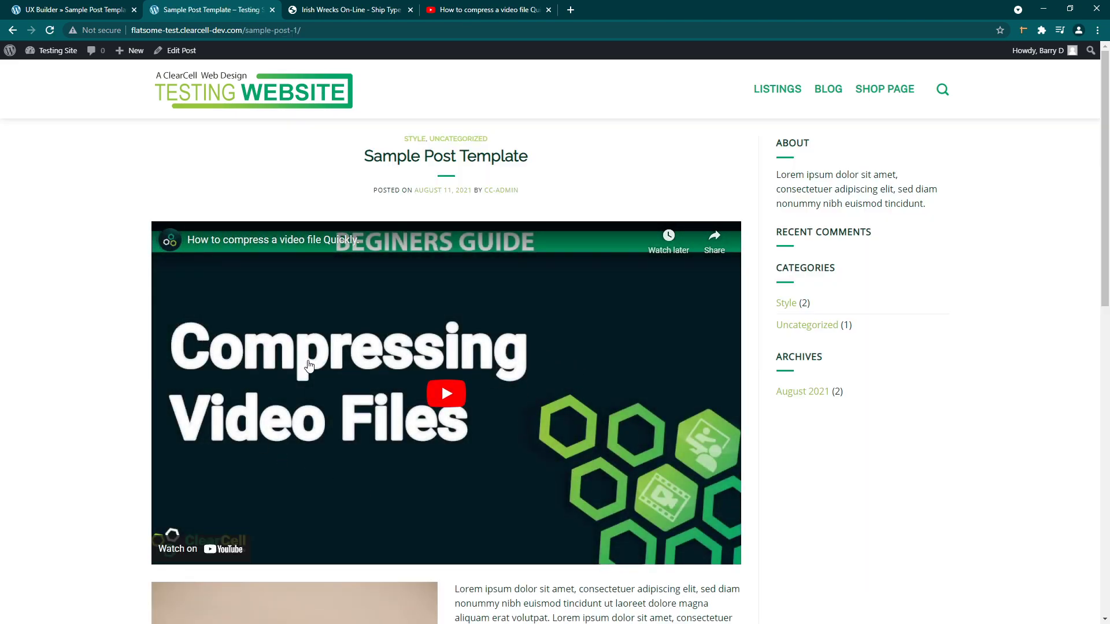
scroll(310, 367, down, 3)
scroll(293, 226, up, 2)
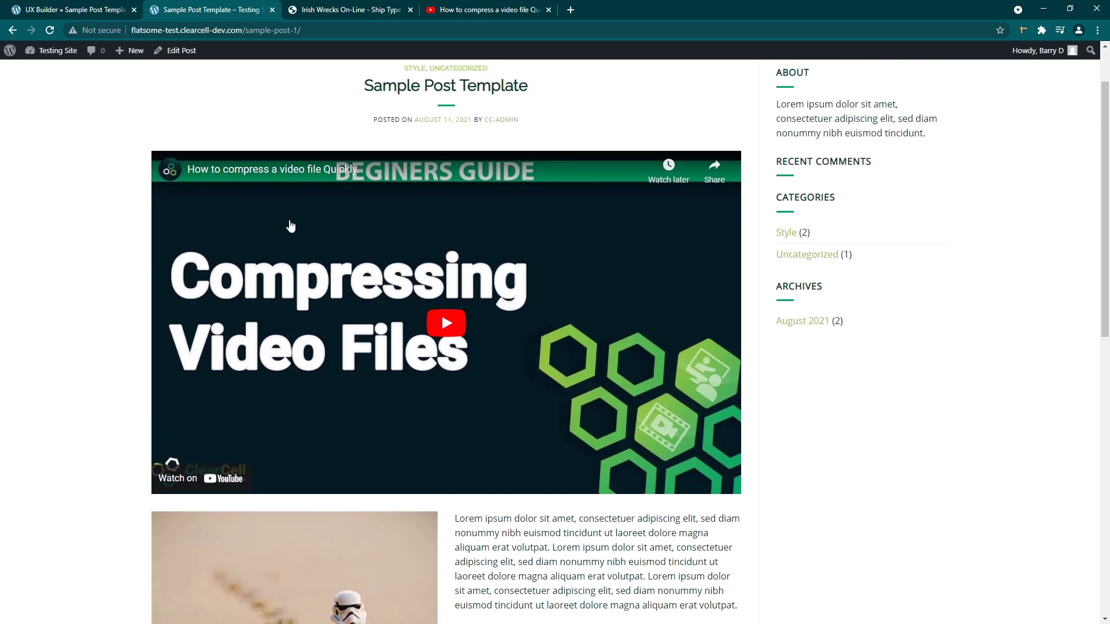
scroll(296, 402, down, 3)
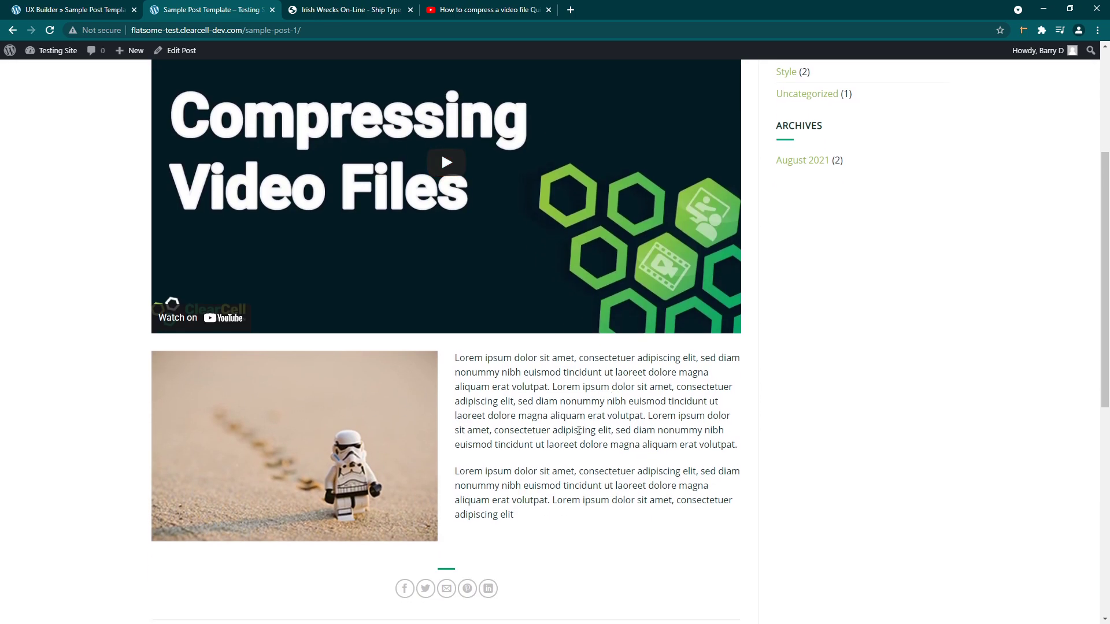
scroll(578, 430, up, 4)
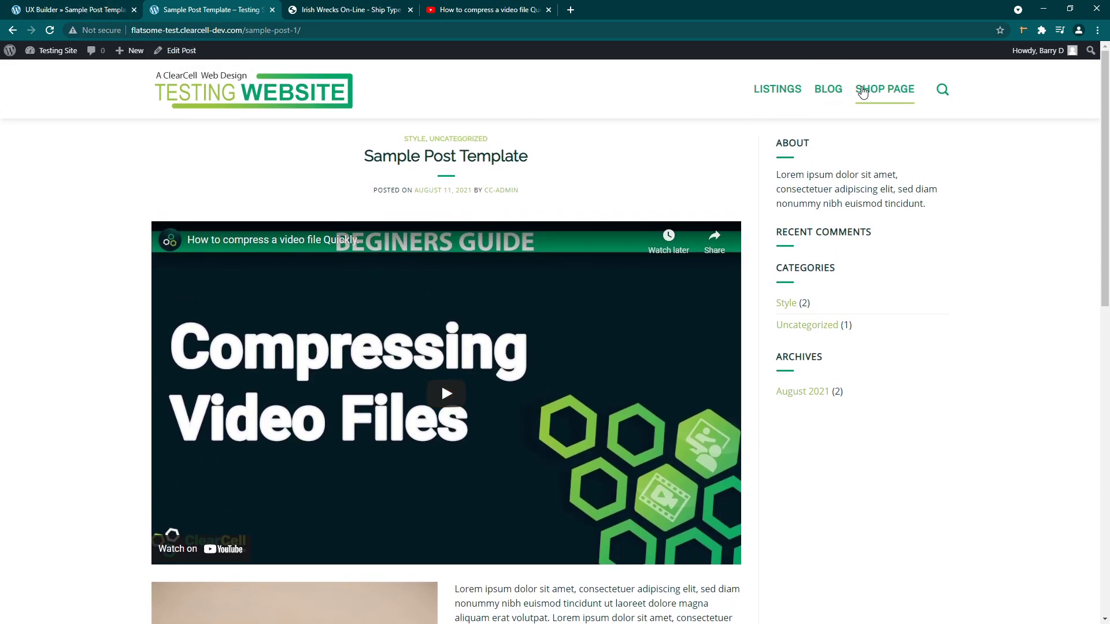
Go back to the Blog page, reopen Sample Post Template and review how the video sits above the image and text.
click(835, 92)
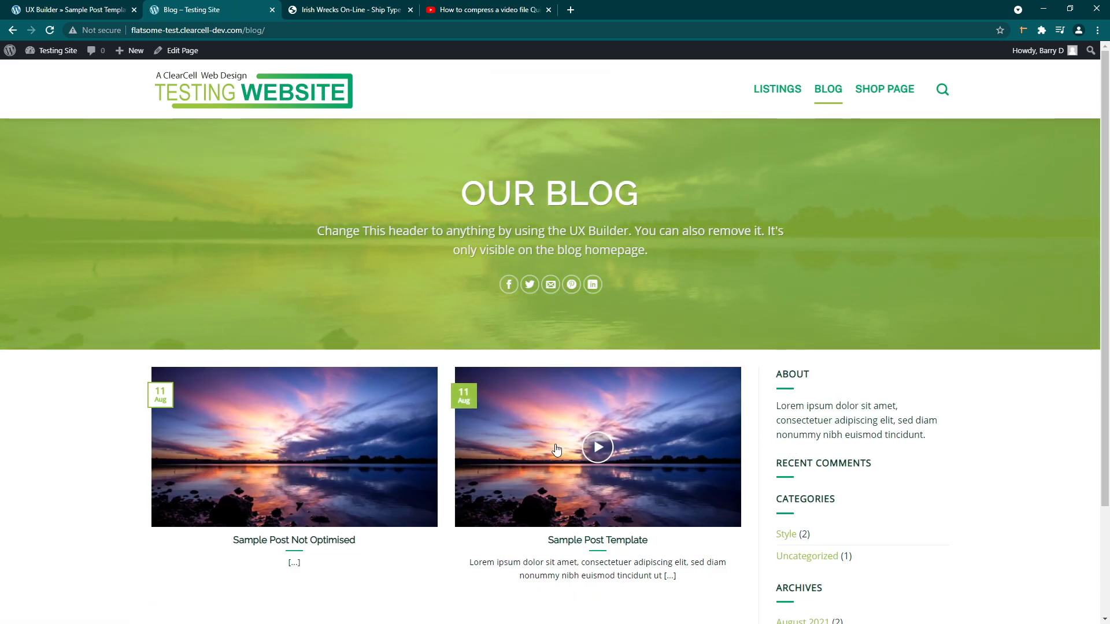
click(591, 440)
scroll(409, 367, down, 3)
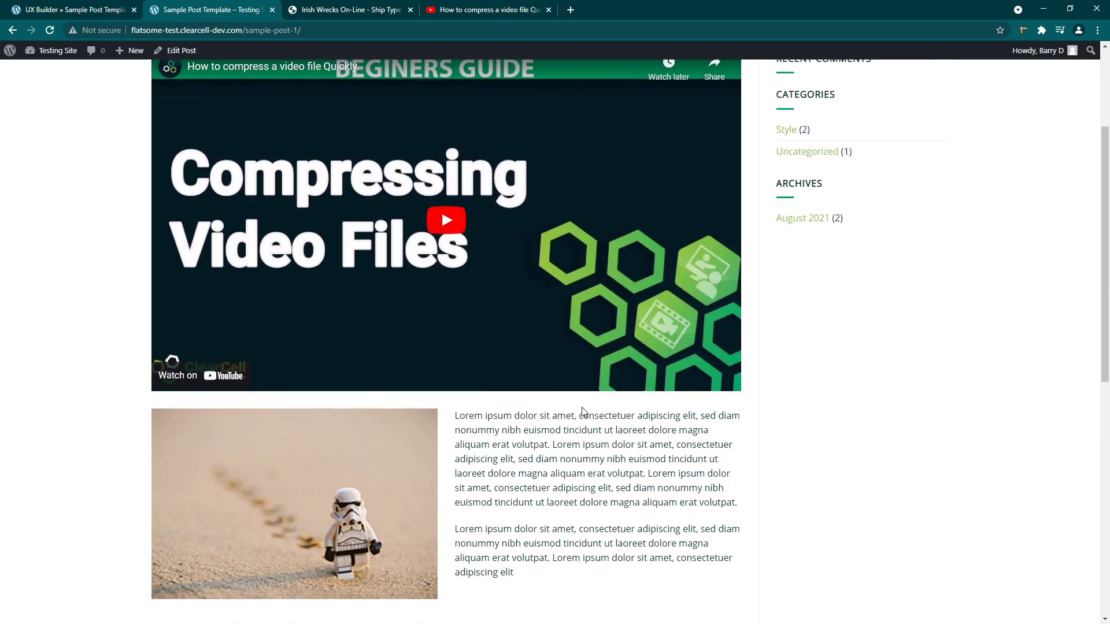
scroll(508, 460, up, 3)
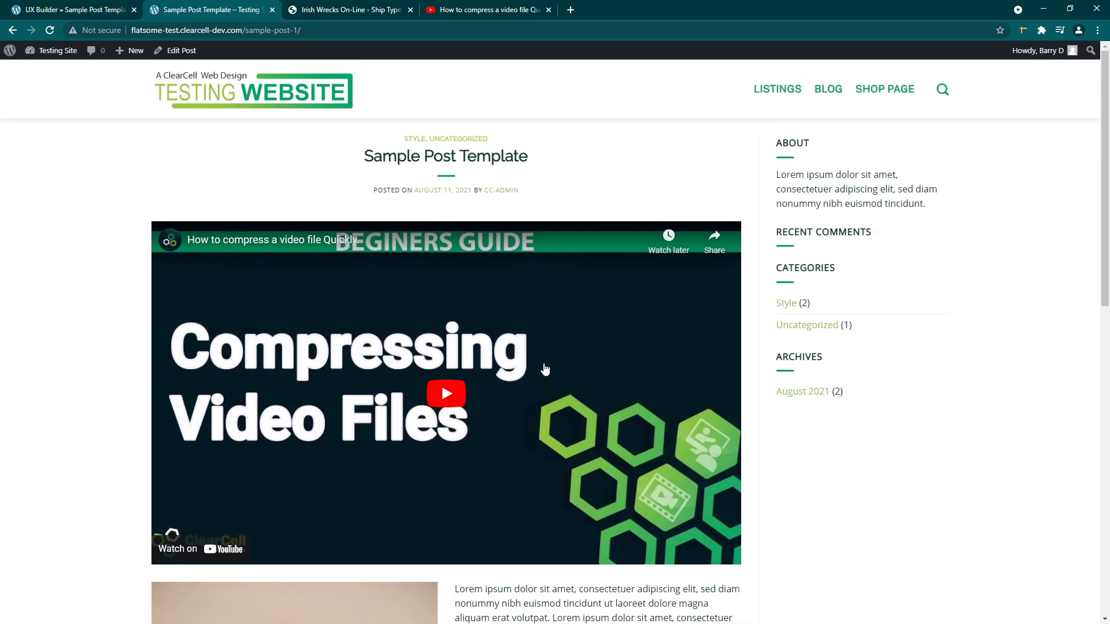
scroll(529, 415, down, 3)
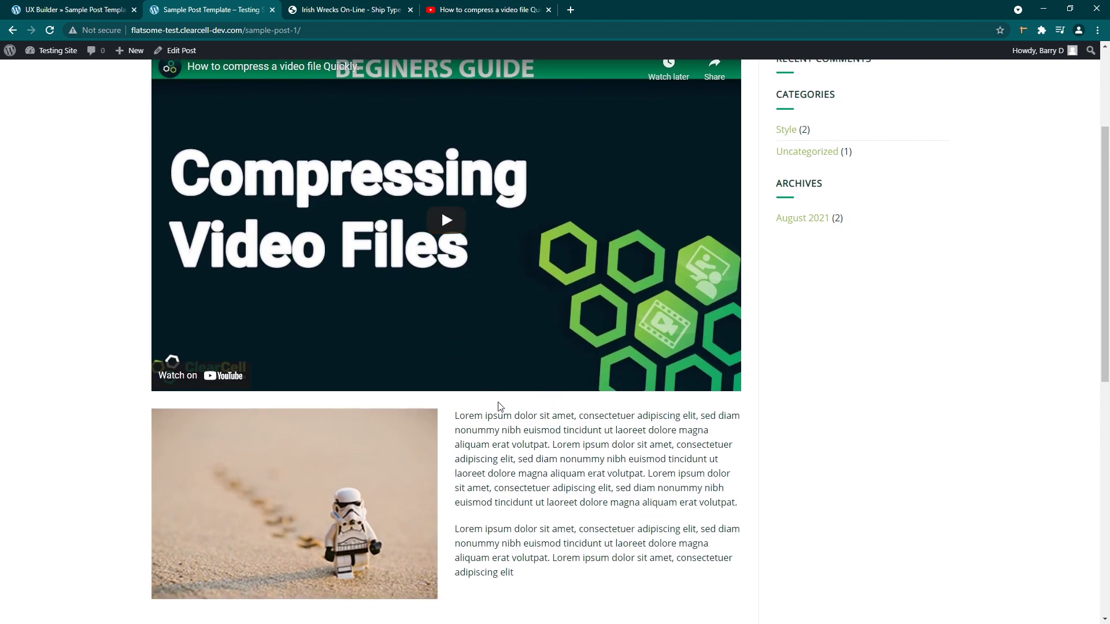
scroll(493, 405, up, 2)
scroll(528, 346, up, 1)
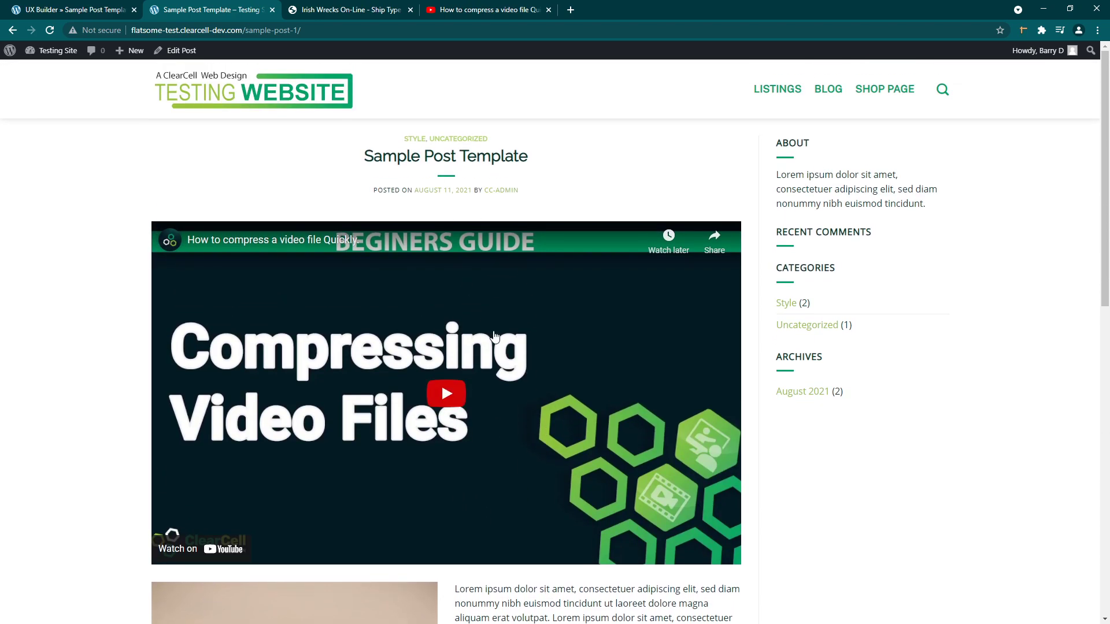
scroll(411, 509, down, 2)
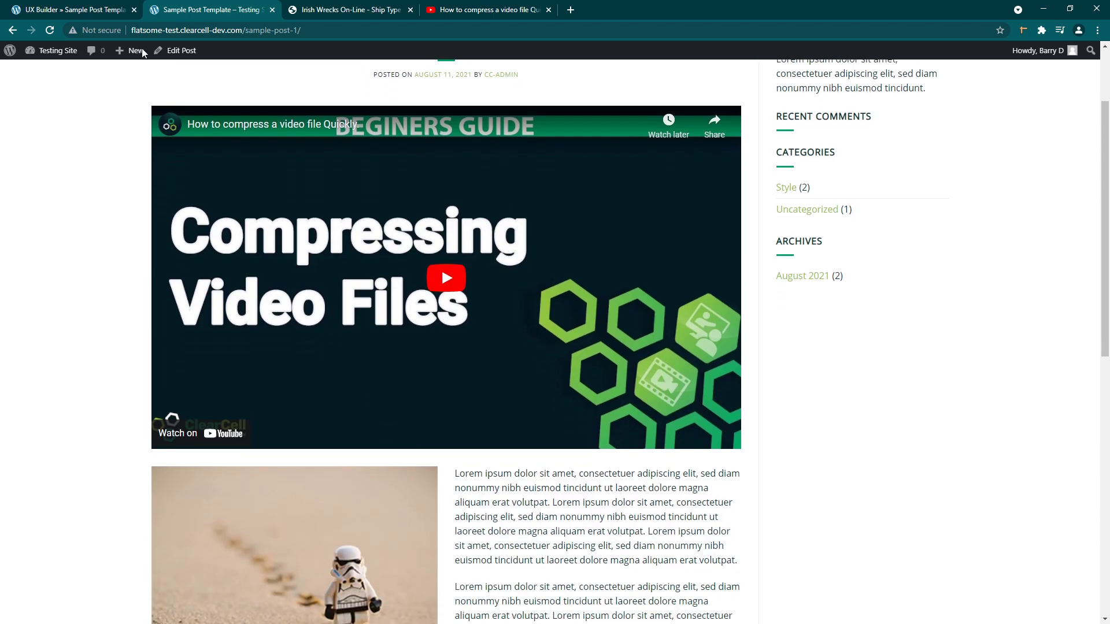
Open the post settings in the UX Builder and compare the title, excerpt and featured image with the live post and Blog page.
click(85, 10)
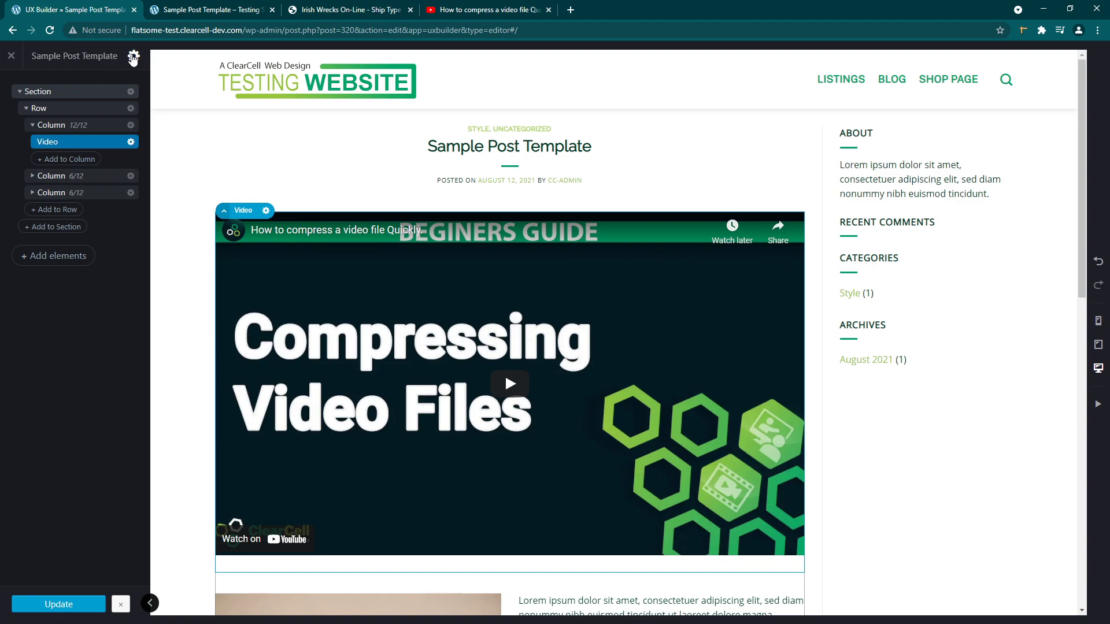
click(133, 56)
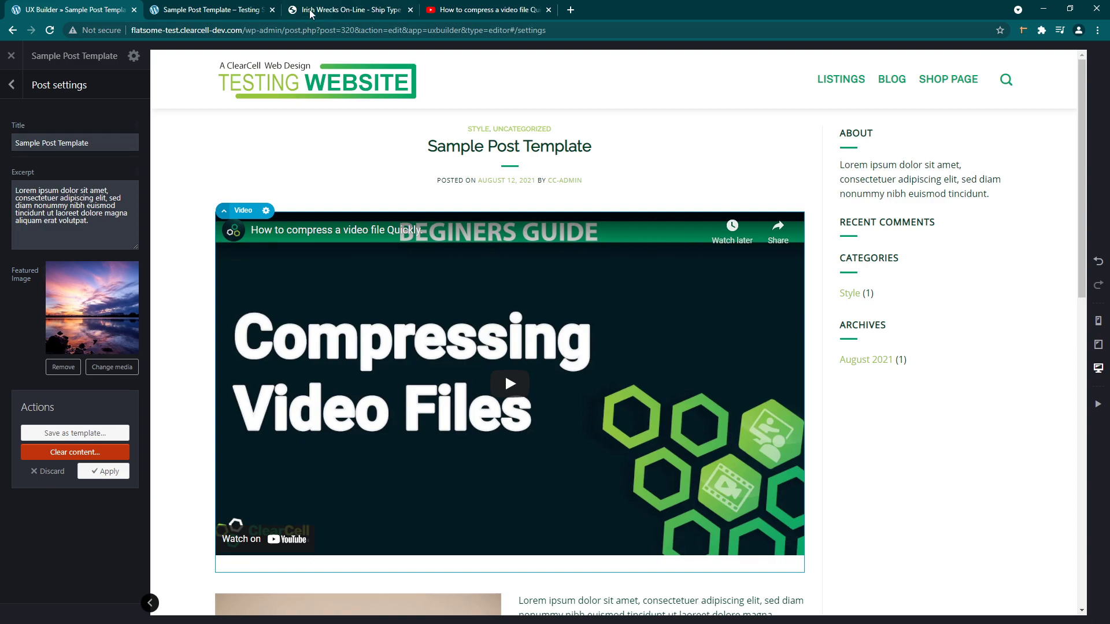
click(231, 10)
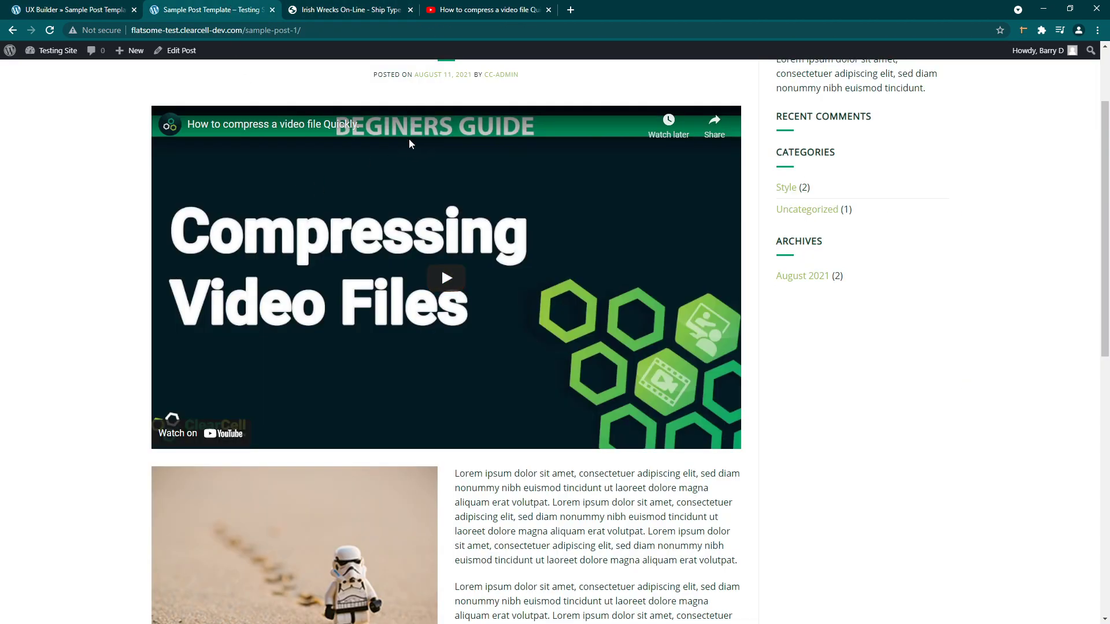
scroll(287, 190, up, 2)
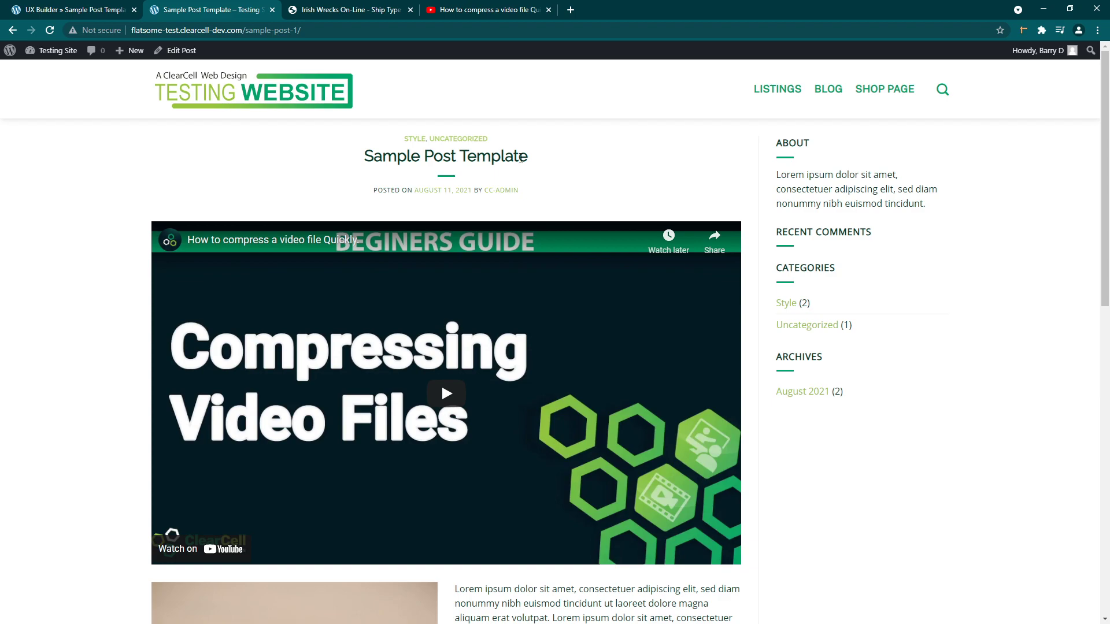
click(92, 10)
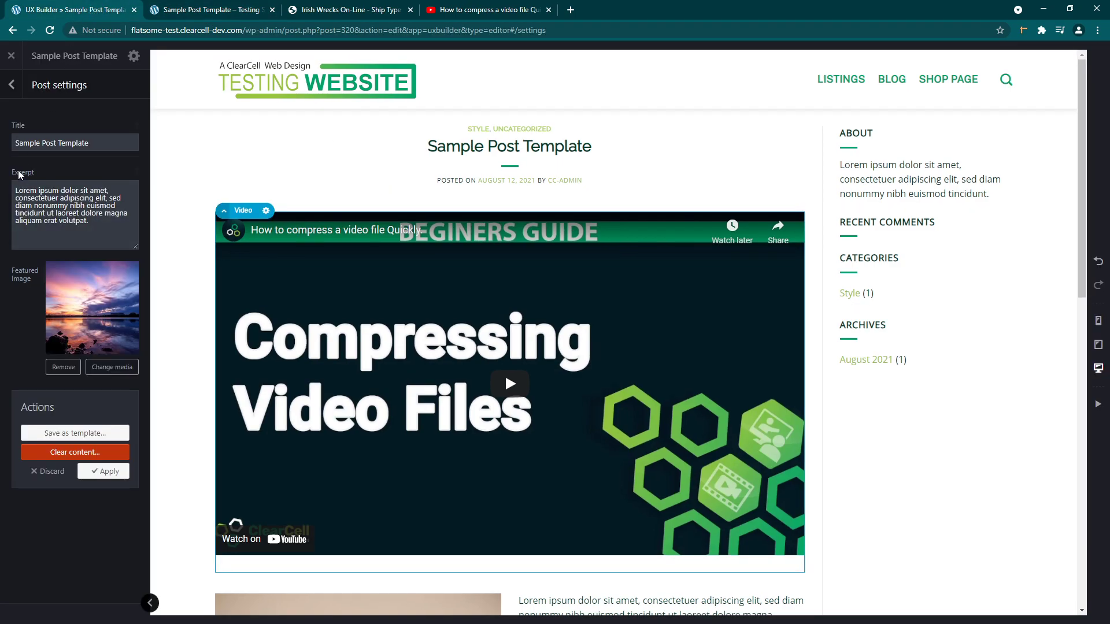
click(195, 11)
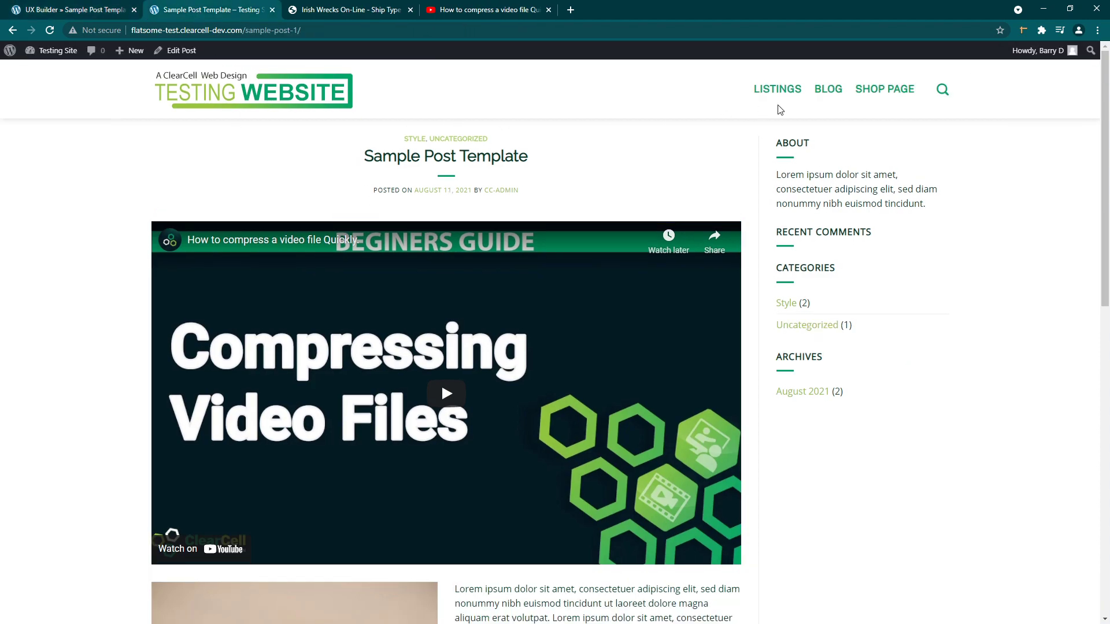
click(827, 89)
scroll(518, 460, down, 2)
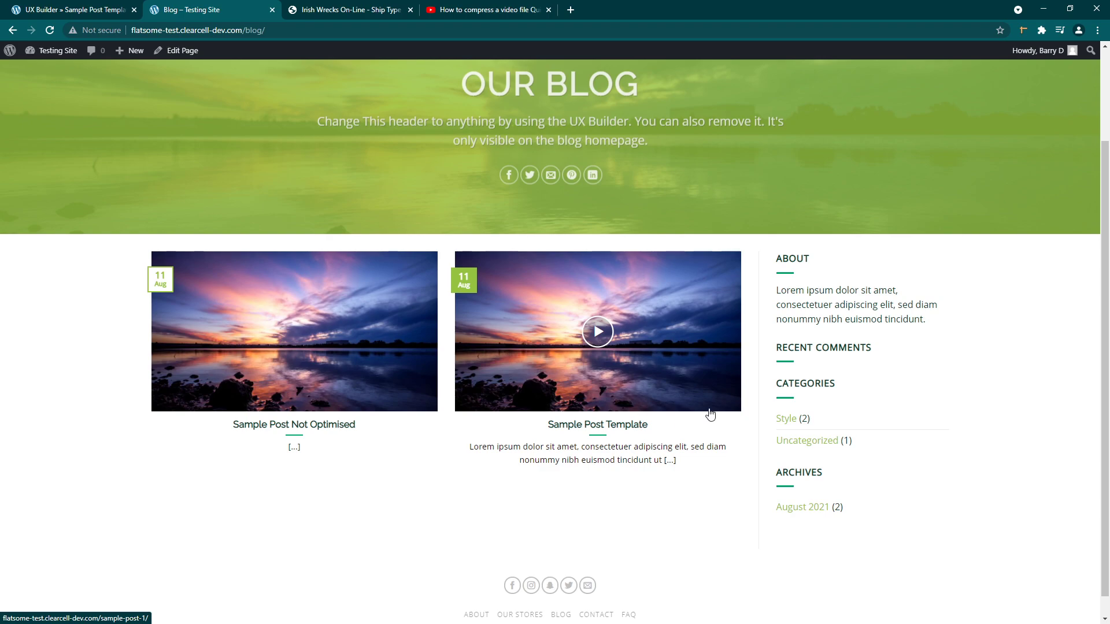
Compare the Sample Post Template entry on the Blog page with its live post and its post settings in the UX Builder.
scroll(307, 238, up, 2)
scroll(458, 372, down, 2)
click(624, 467)
click(92, 10)
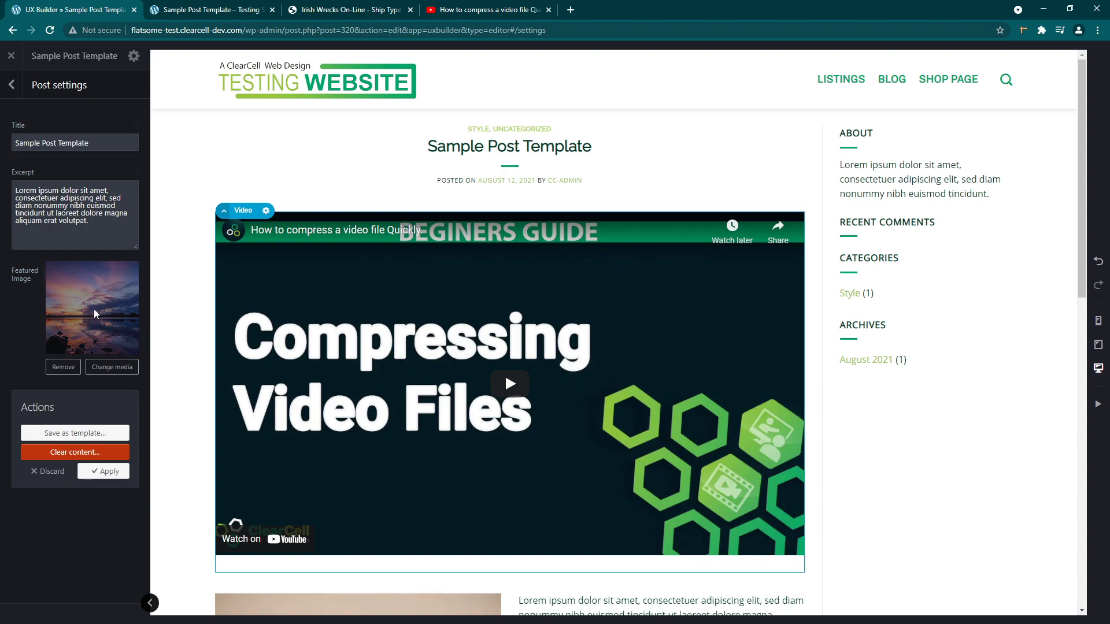
click(202, 4)
click(837, 94)
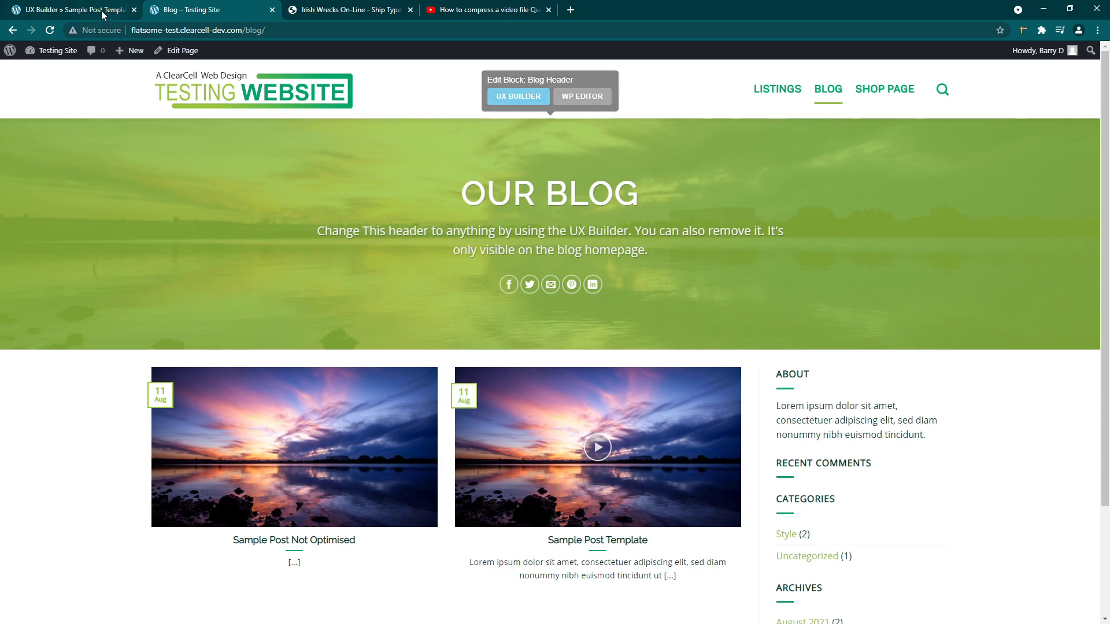
Change the featured image of Sample Post Template to trooper.jpg from the Media Library.
click(73, 9)
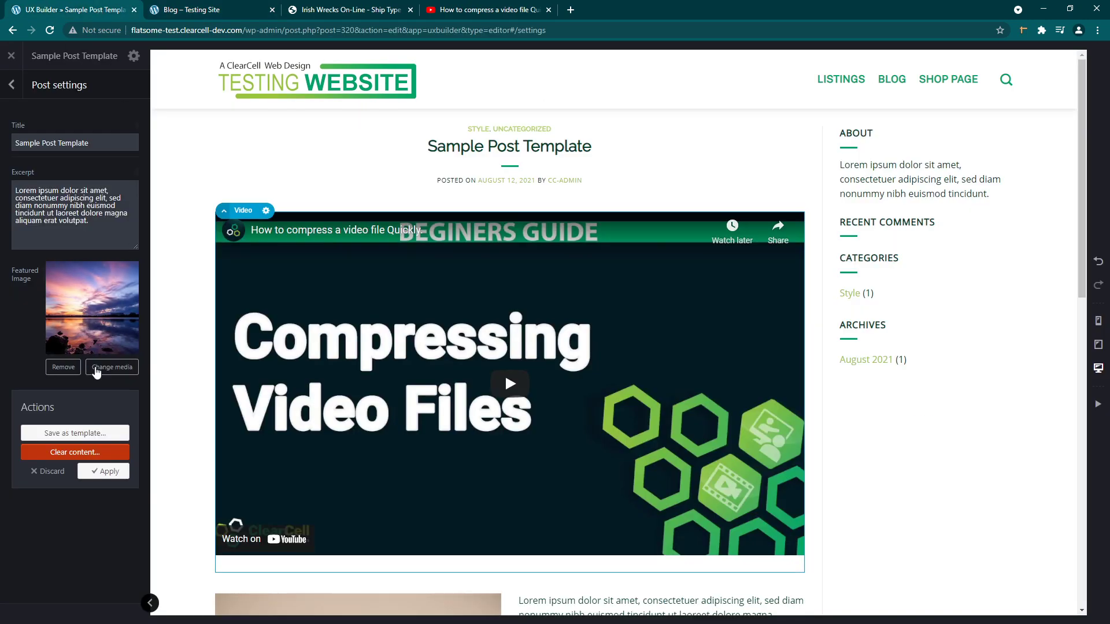
click(96, 368)
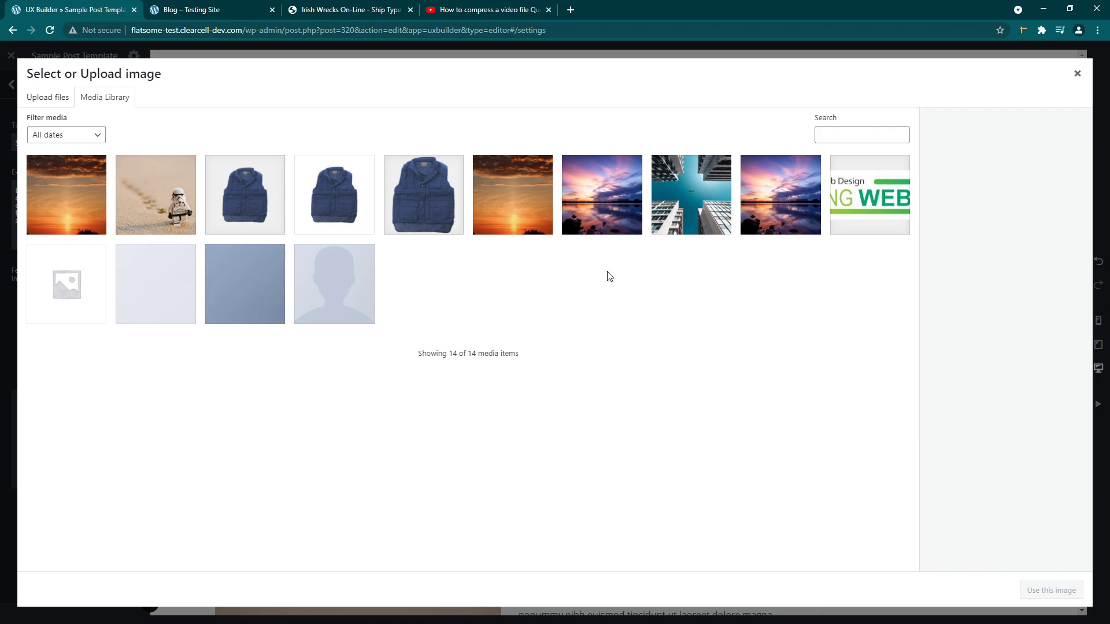
click(162, 190)
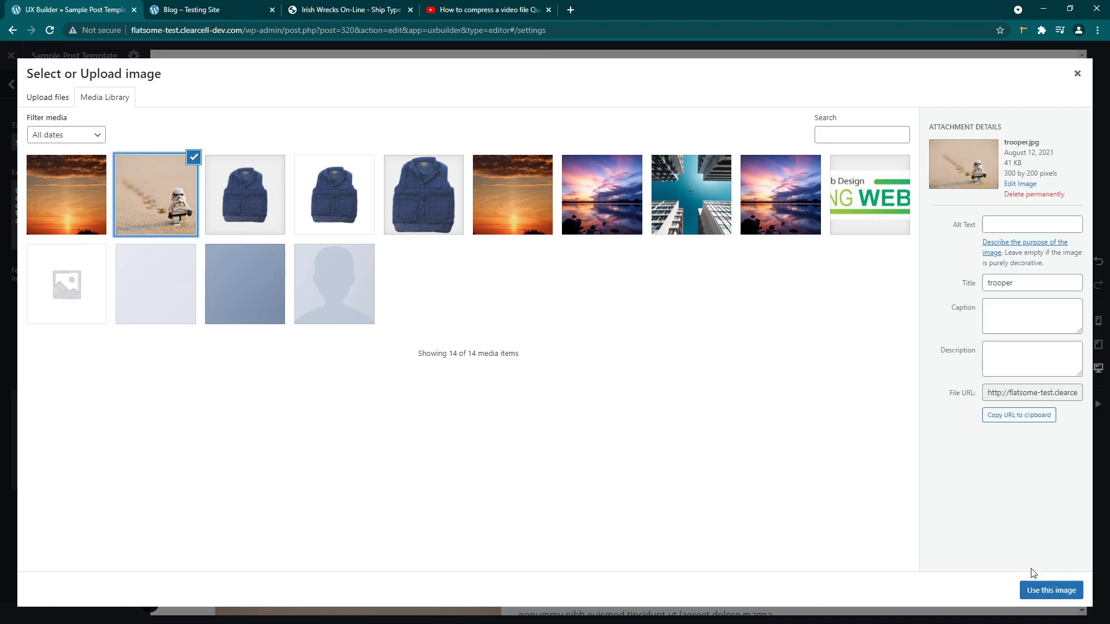
click(1049, 593)
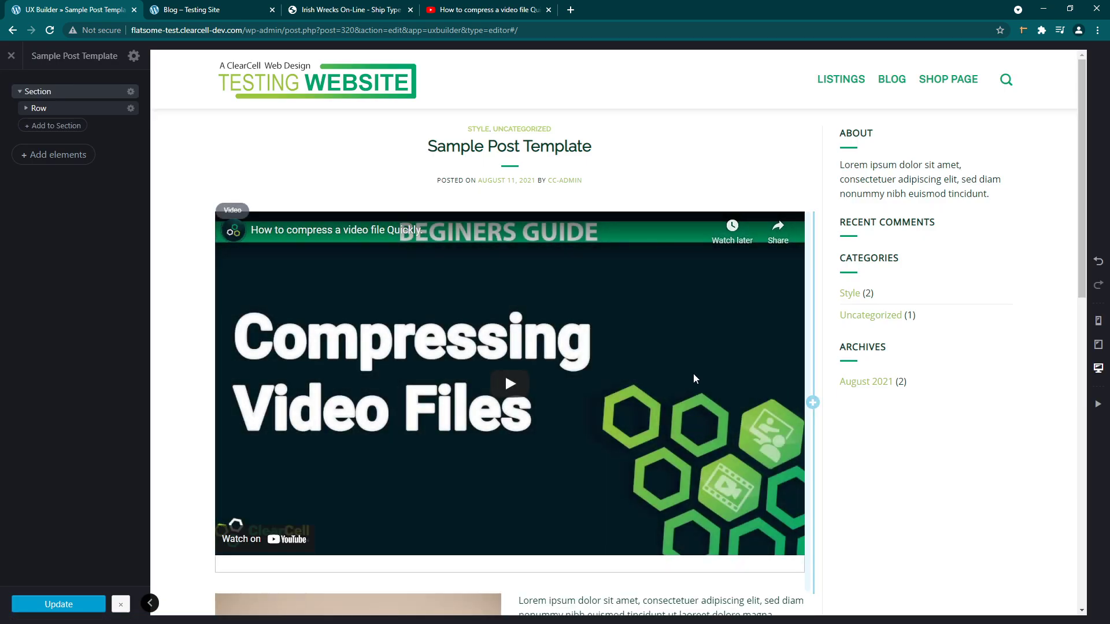
scroll(504, 347, down, 3)
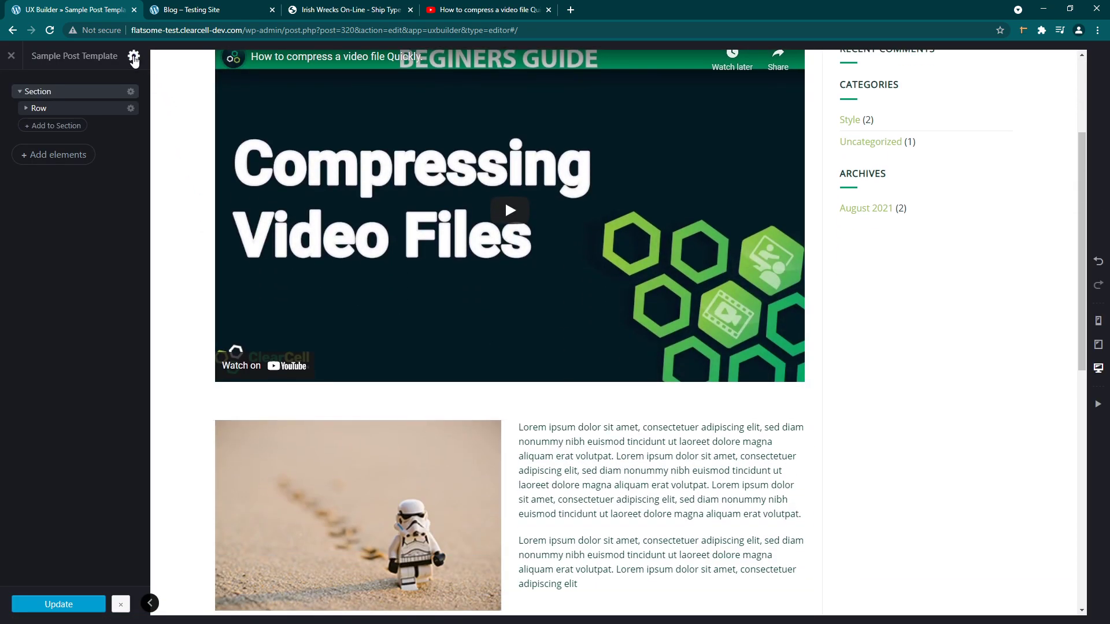
Replace the post's excerpt with "this is a post content example", keep the page content, apply the settings and update the post.
click(134, 56)
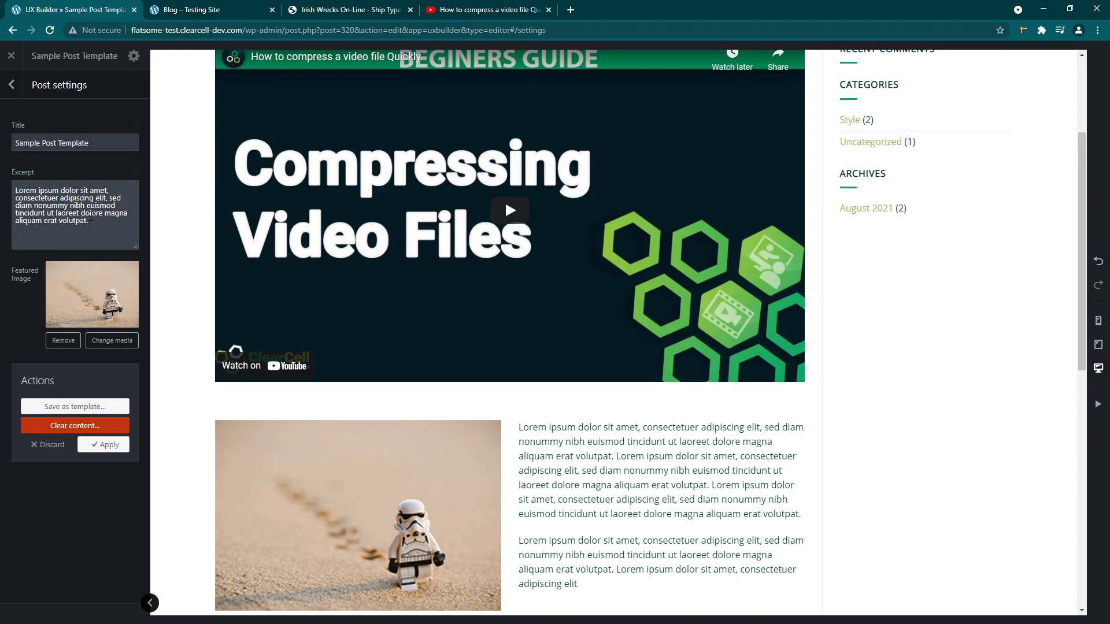
drag(76, 220, 12, 193)
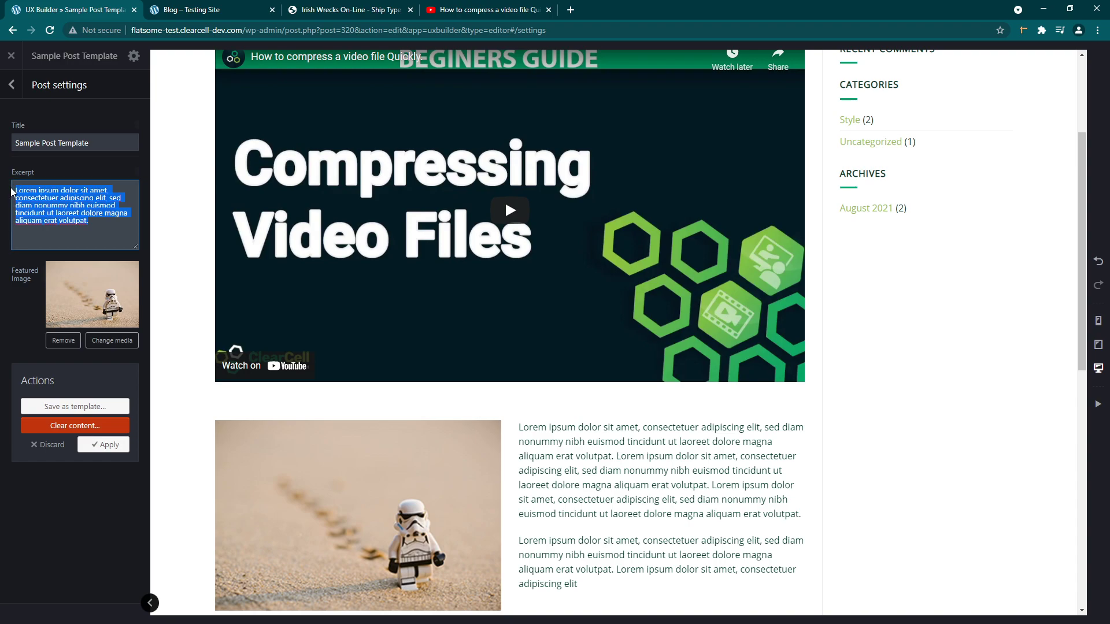
key(BackSpace)
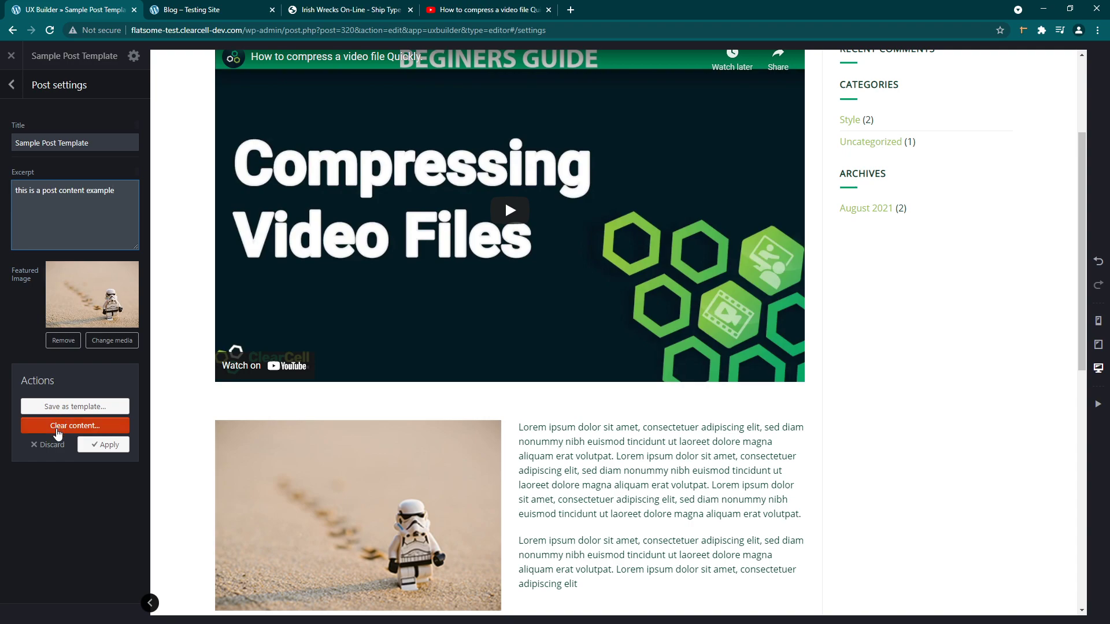
click(59, 428)
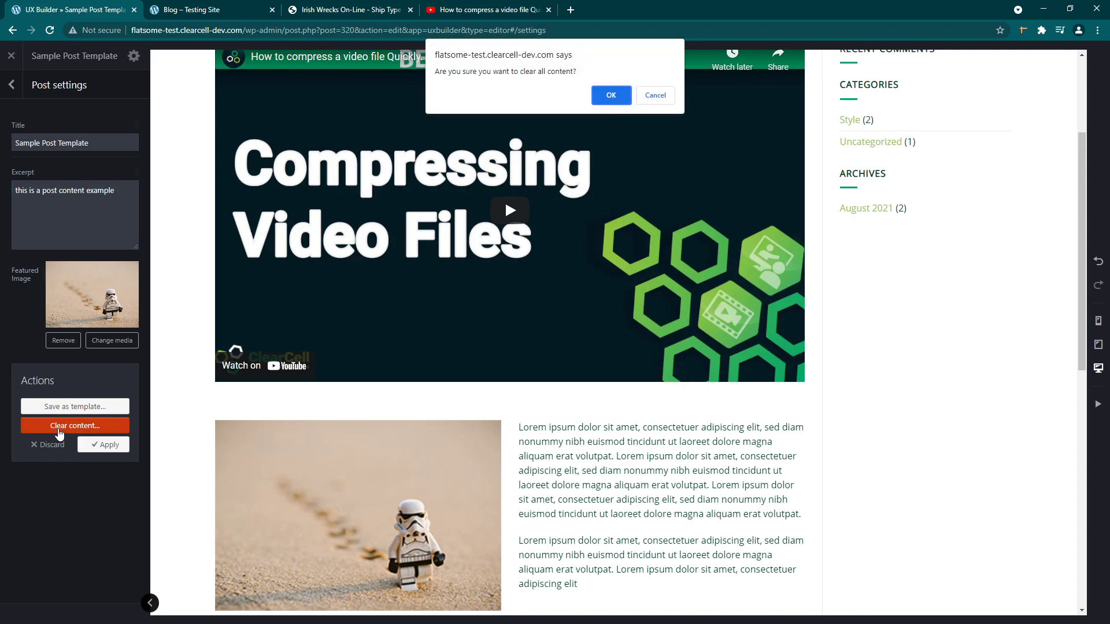
click(654, 96)
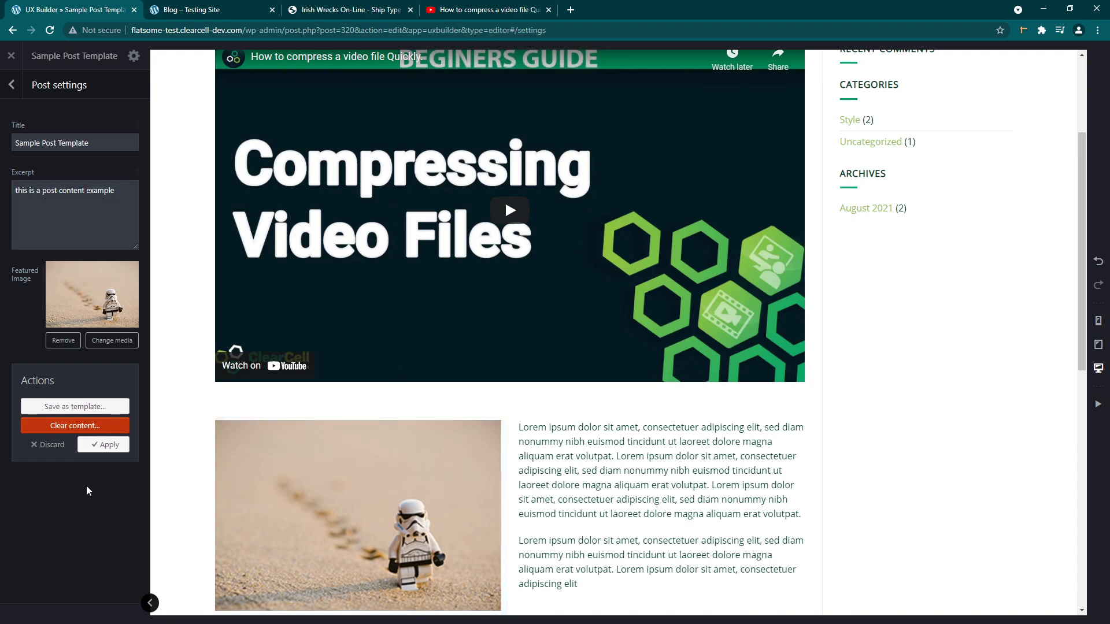
click(101, 445)
click(70, 605)
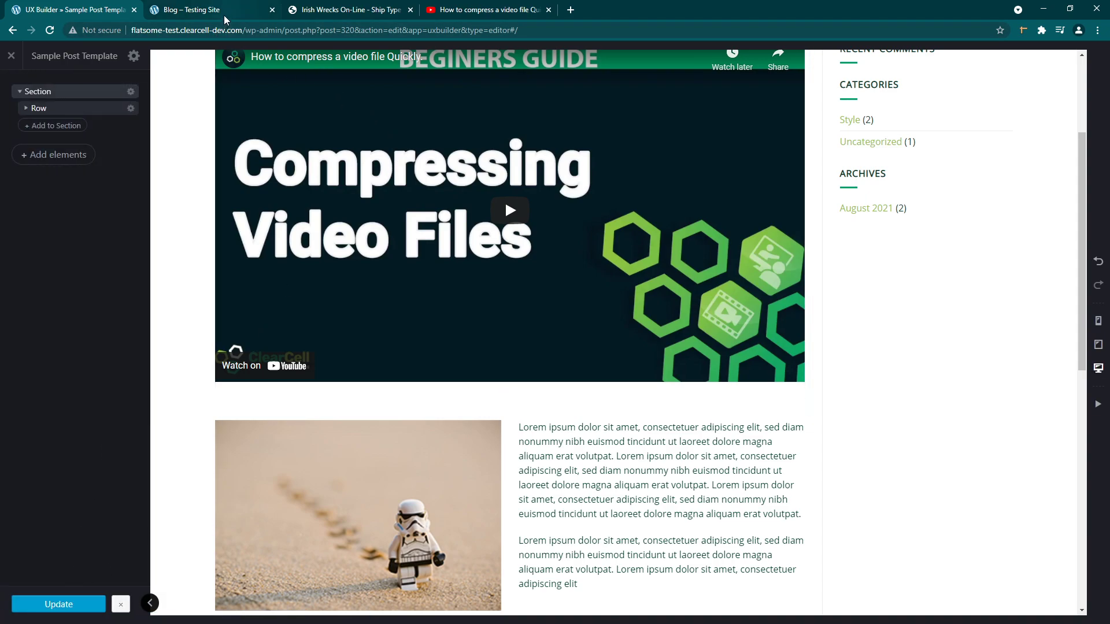
Reload the live Blog page and compare the post's thumbnail and excerpt with the video shown in the UX Builder.
click(191, 10)
click(50, 30)
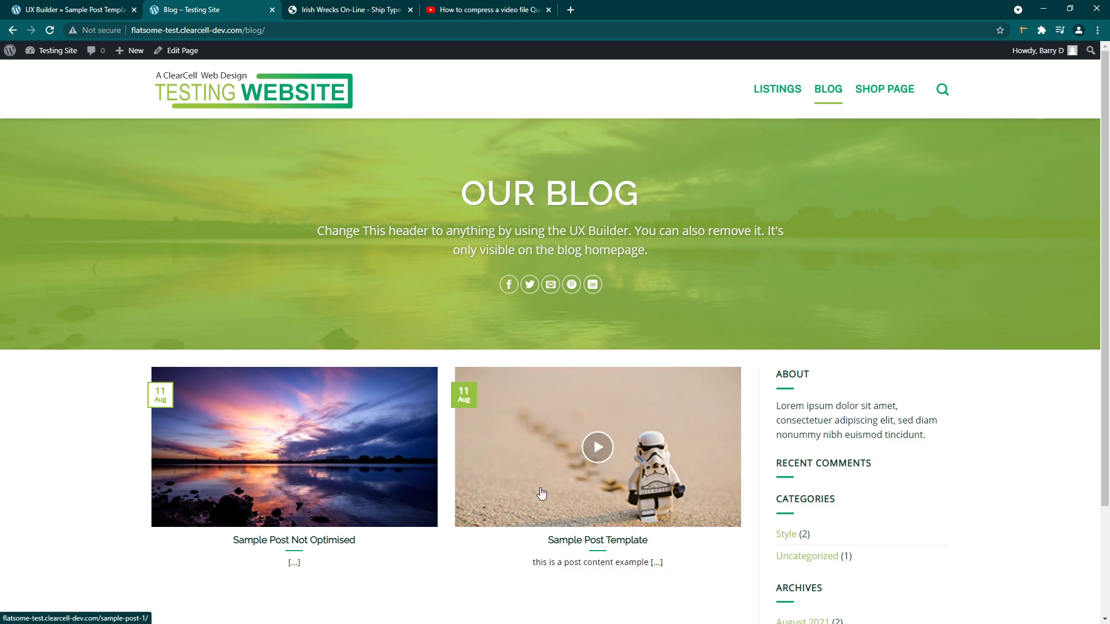
click(64, 10)
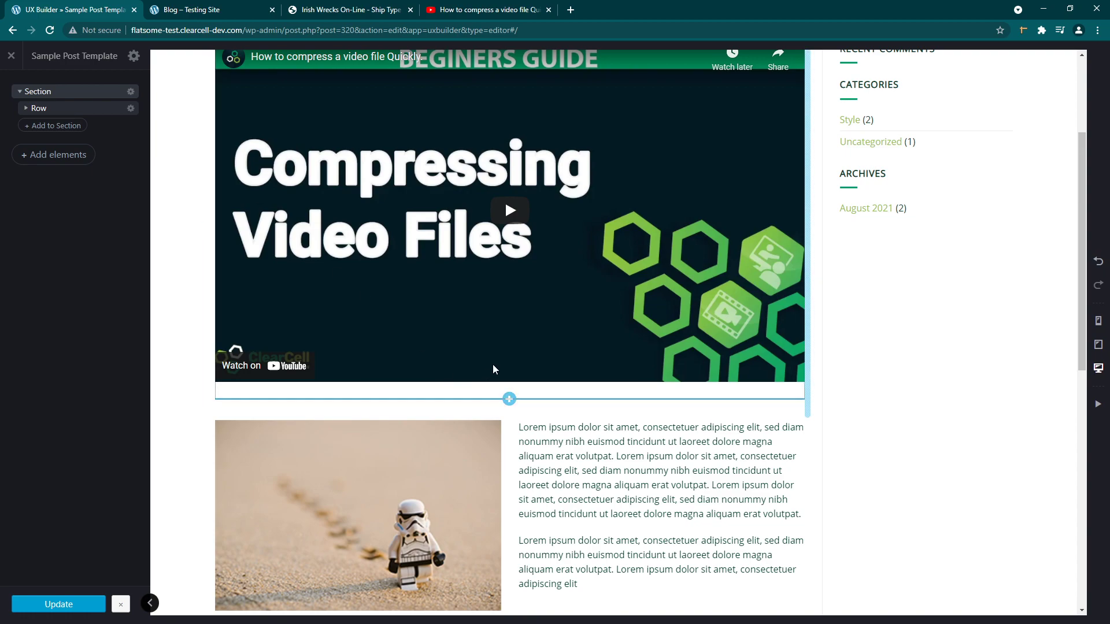
scroll(496, 369, up, 3)
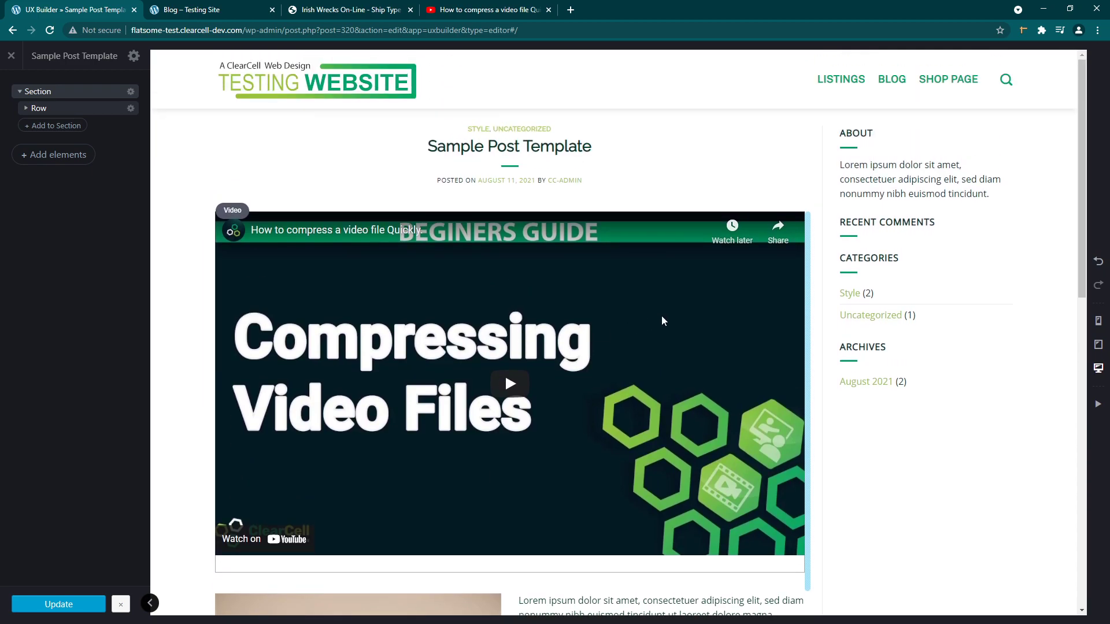
key(ctrl+Tab)
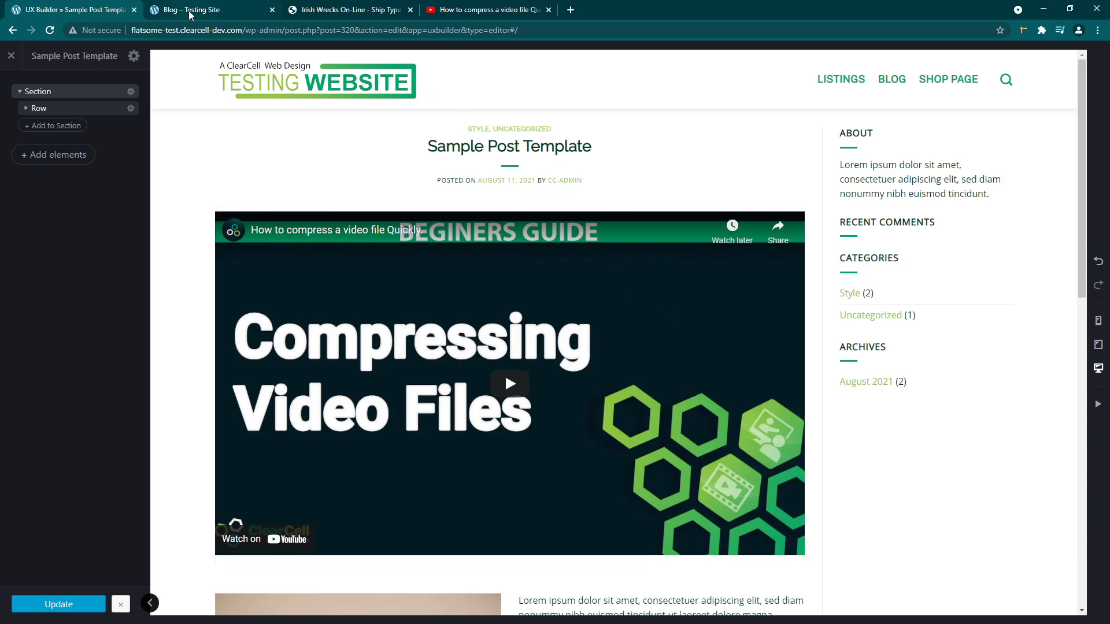
scroll(631, 398, down, 3)
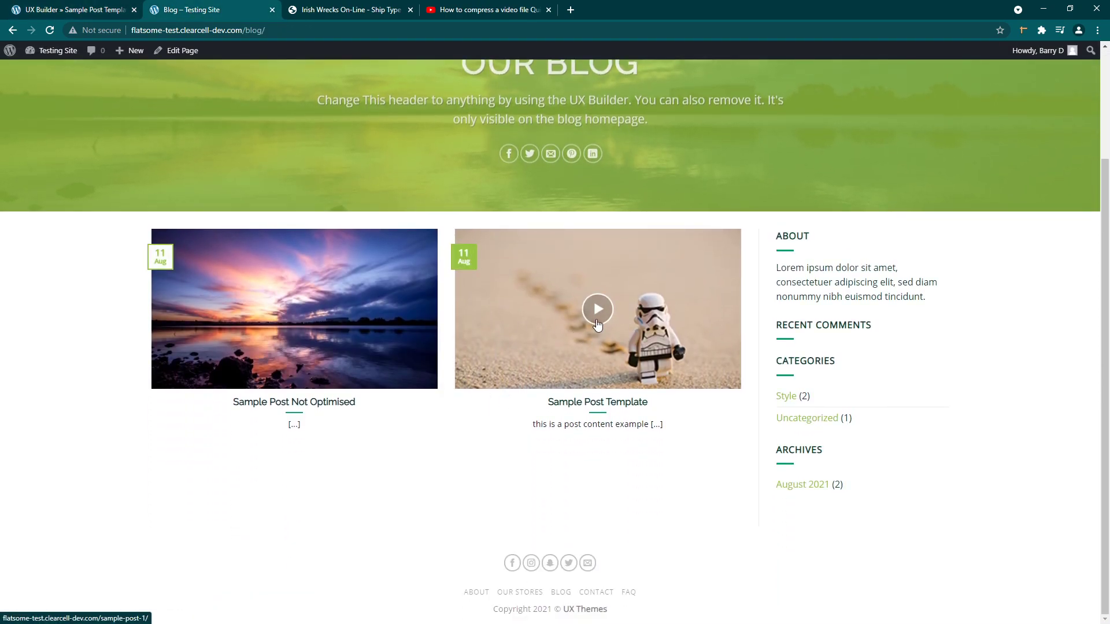
Add an Image element below the video in the 12/12 column, using the purple sunset lake picture from the Media Library.
click(71, 9)
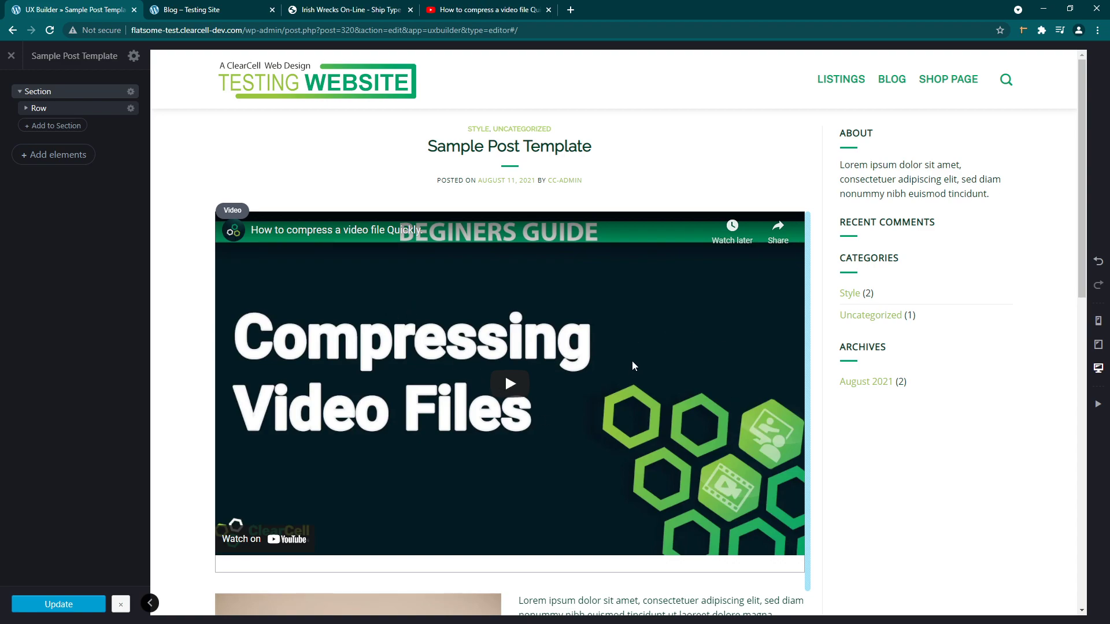
click(27, 108)
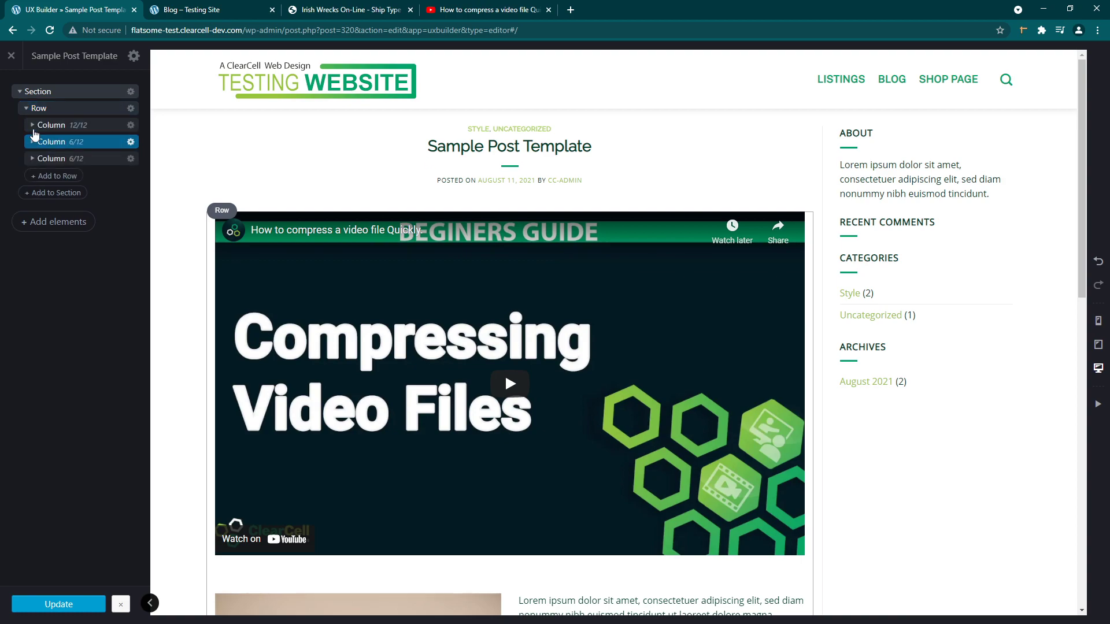
click(32, 125)
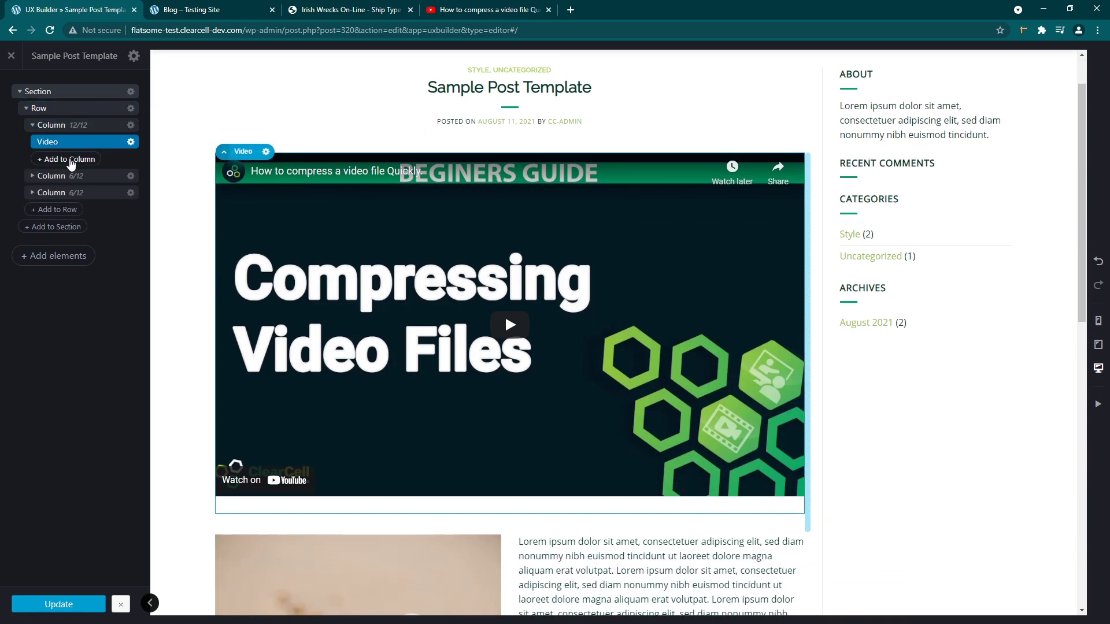
click(69, 161)
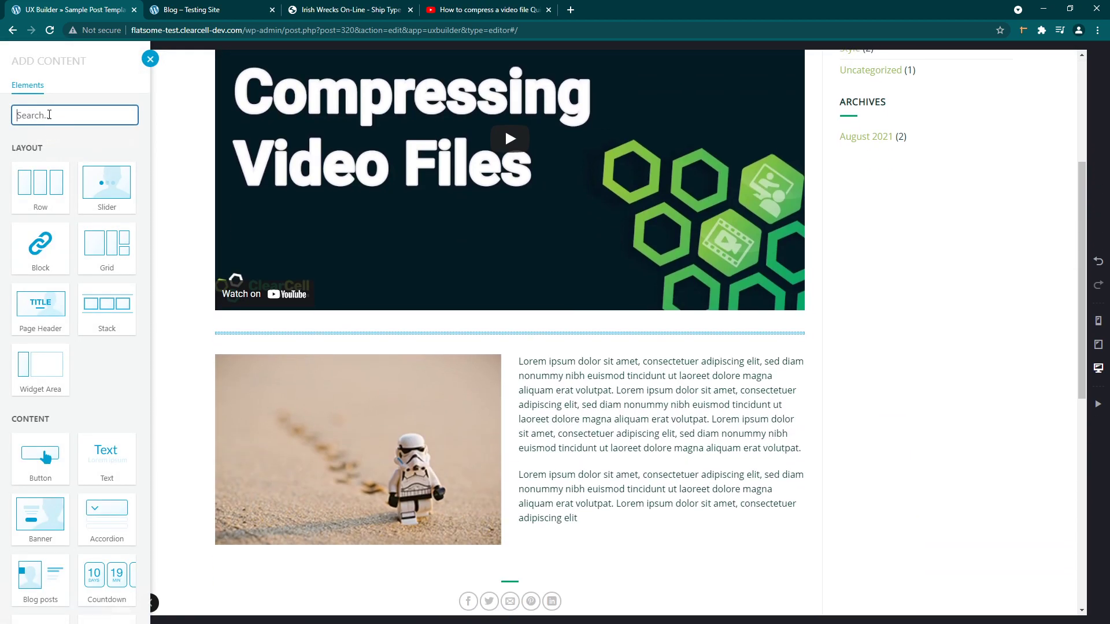
text(image)
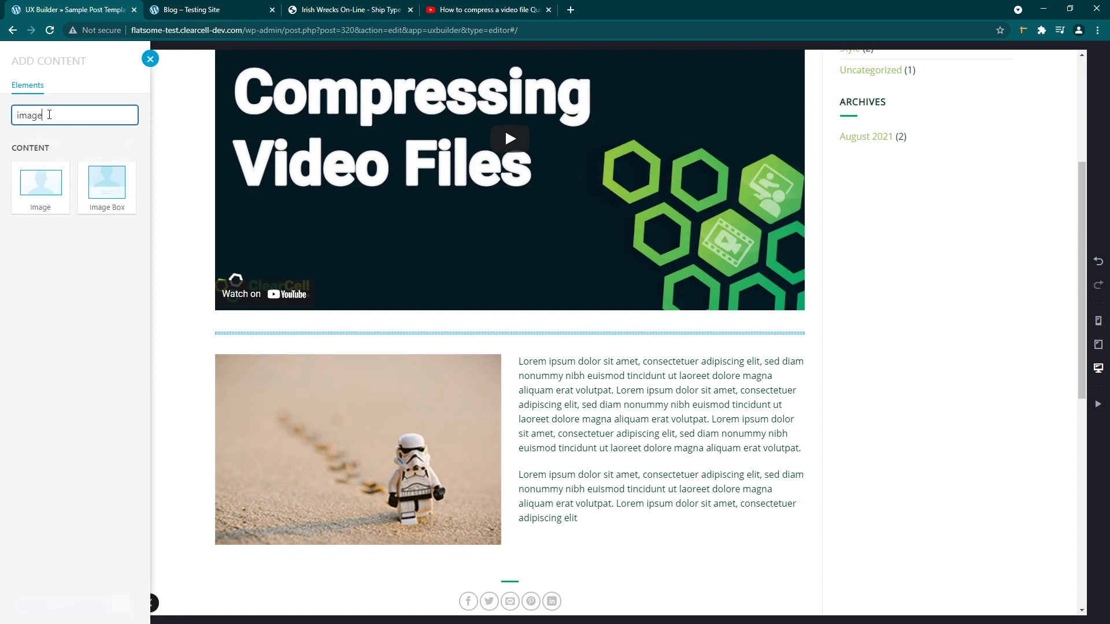
click(41, 184)
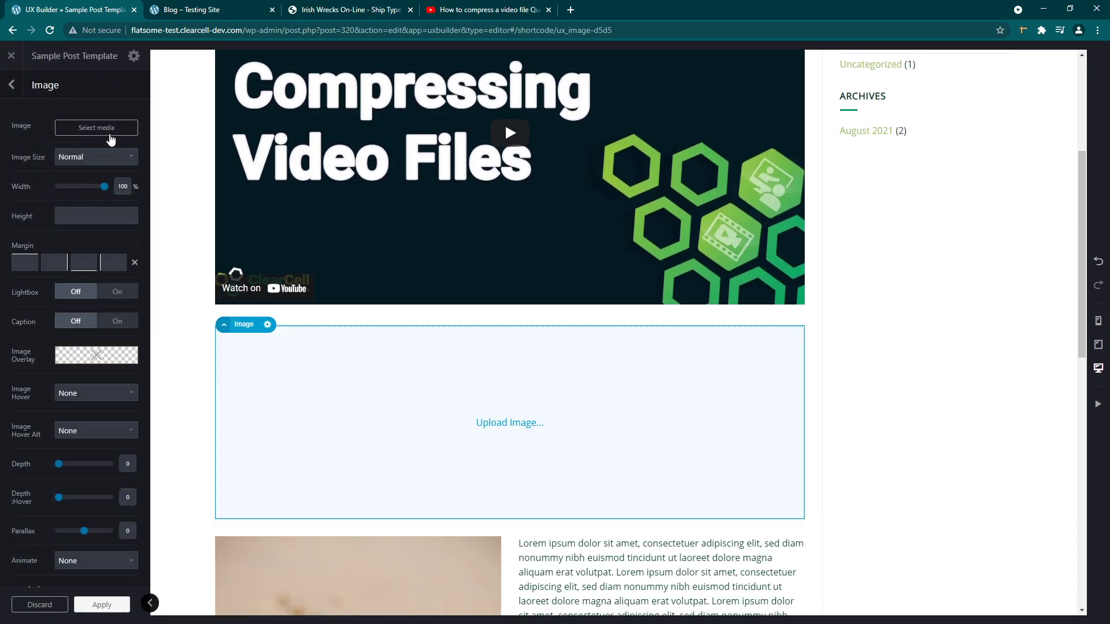
click(111, 129)
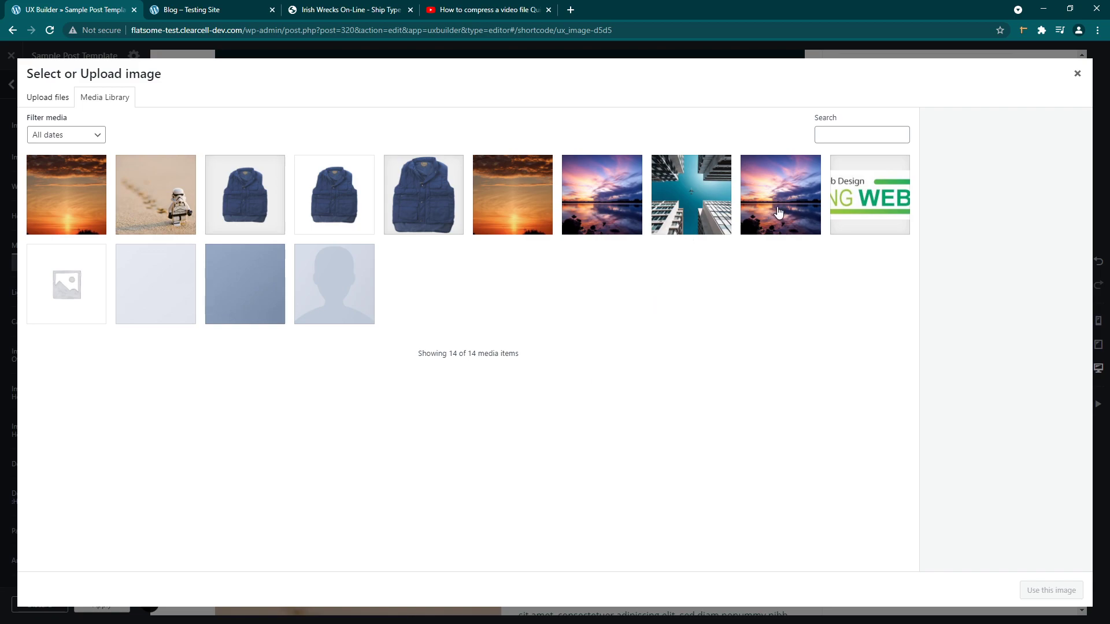
click(631, 214)
click(1051, 590)
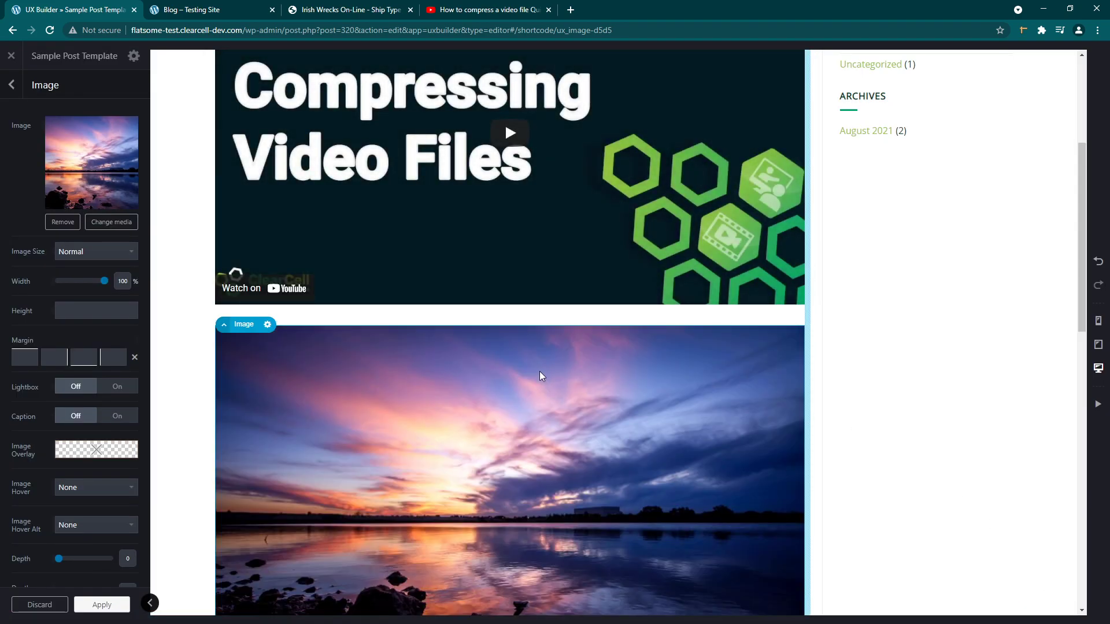
Delete the Video element above the new image in the 12/12 column.
scroll(506, 359, up, 2)
scroll(505, 359, up, 1)
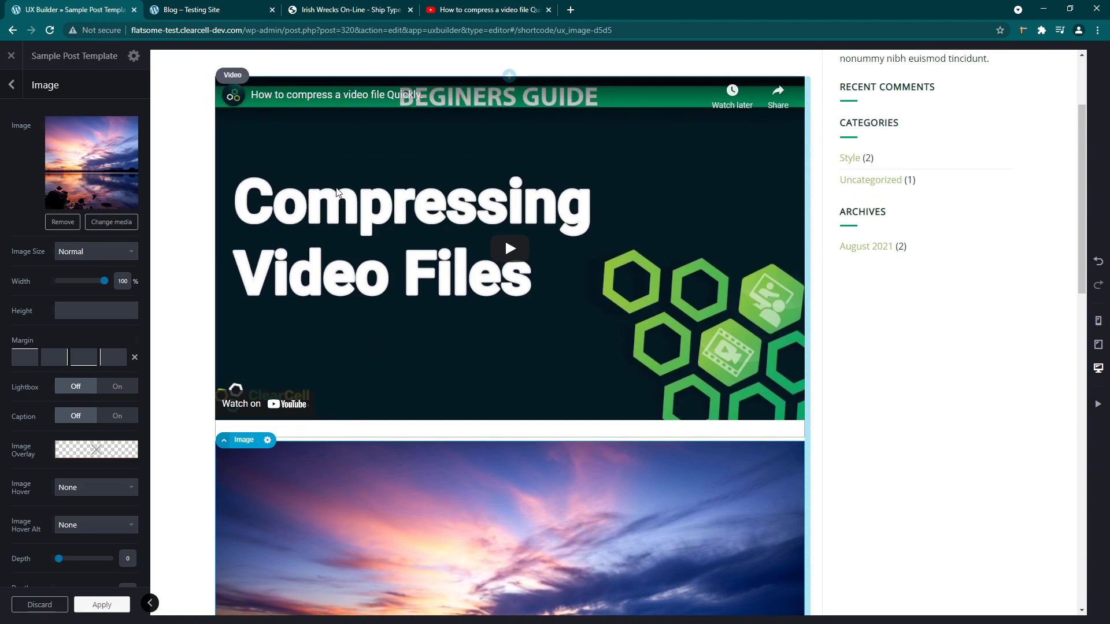
click(11, 85)
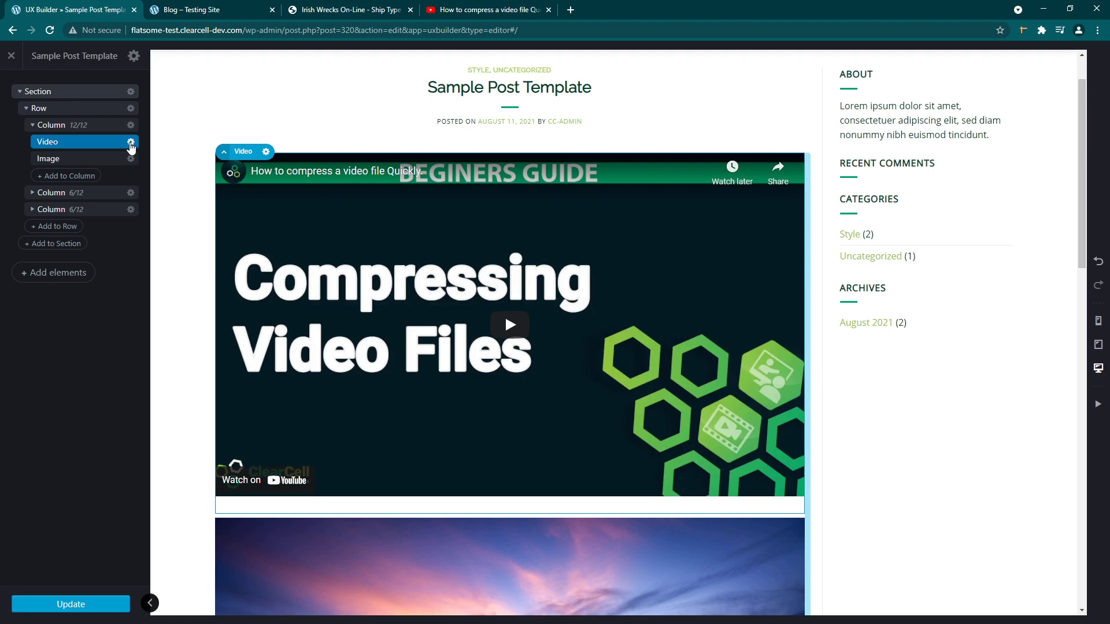
click(130, 141)
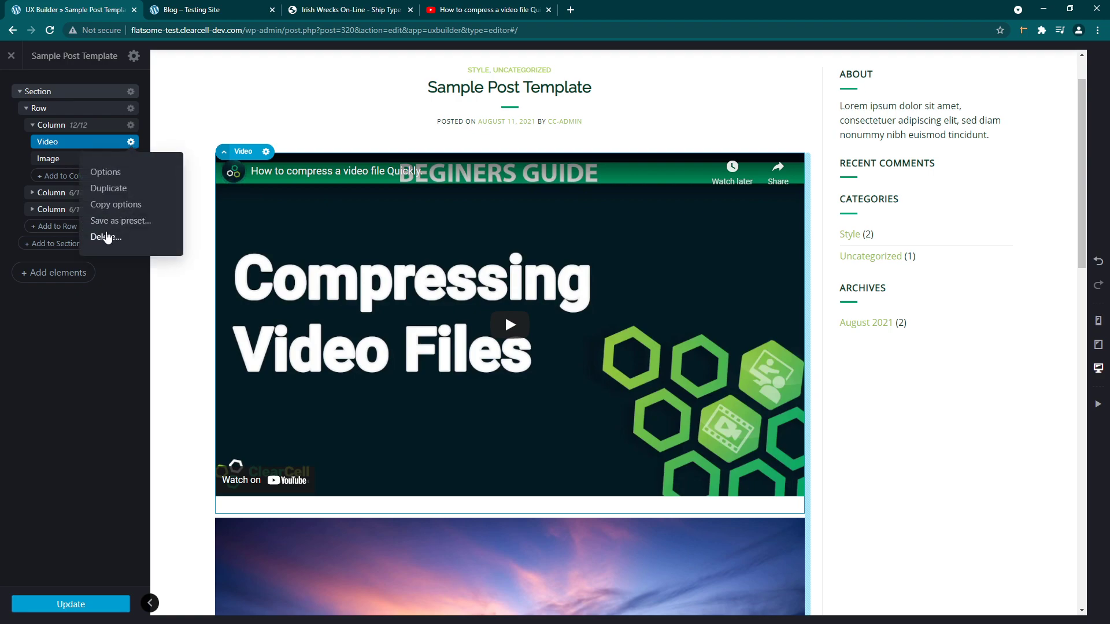
click(104, 238)
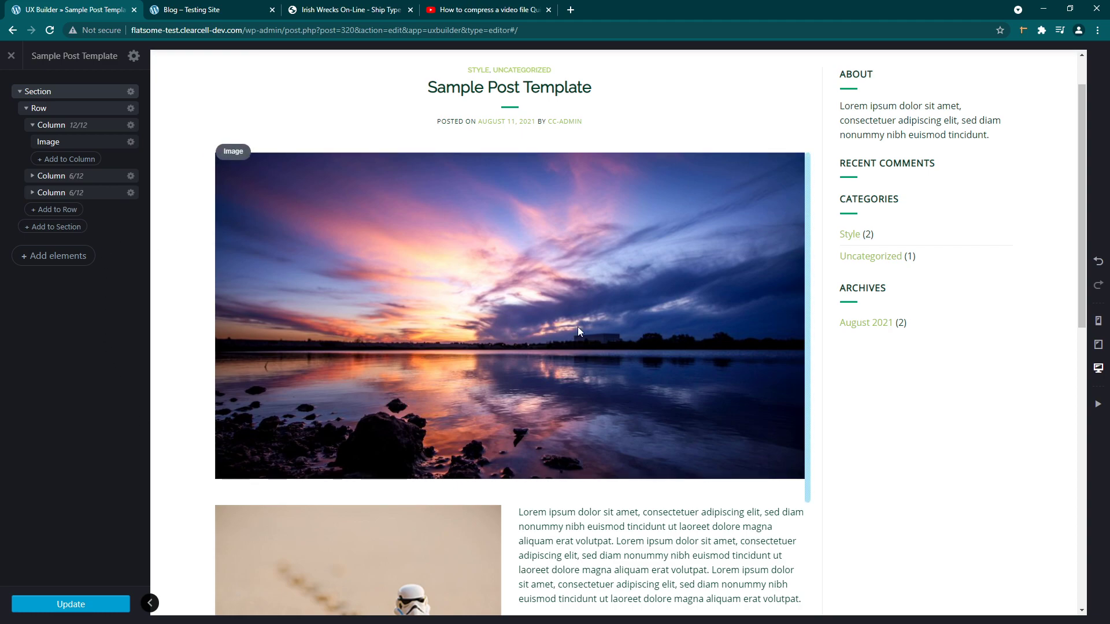
Change the post's featured image to Sample-Image-Full-800W-Land.jpg from the Media Library, apply the settings and update the post.
click(191, 9)
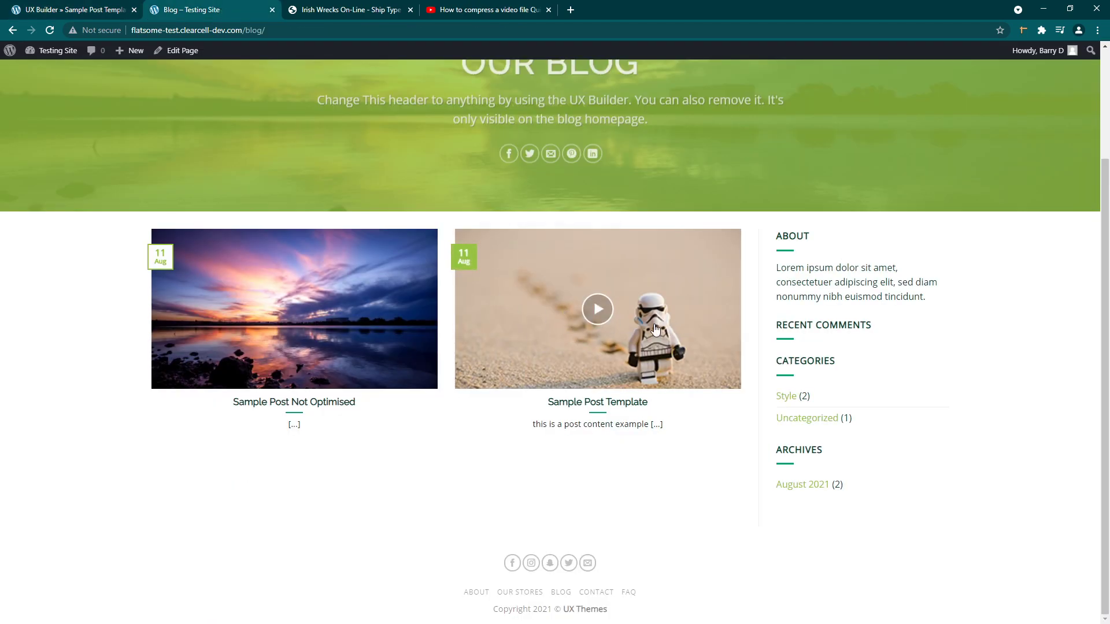
click(107, 15)
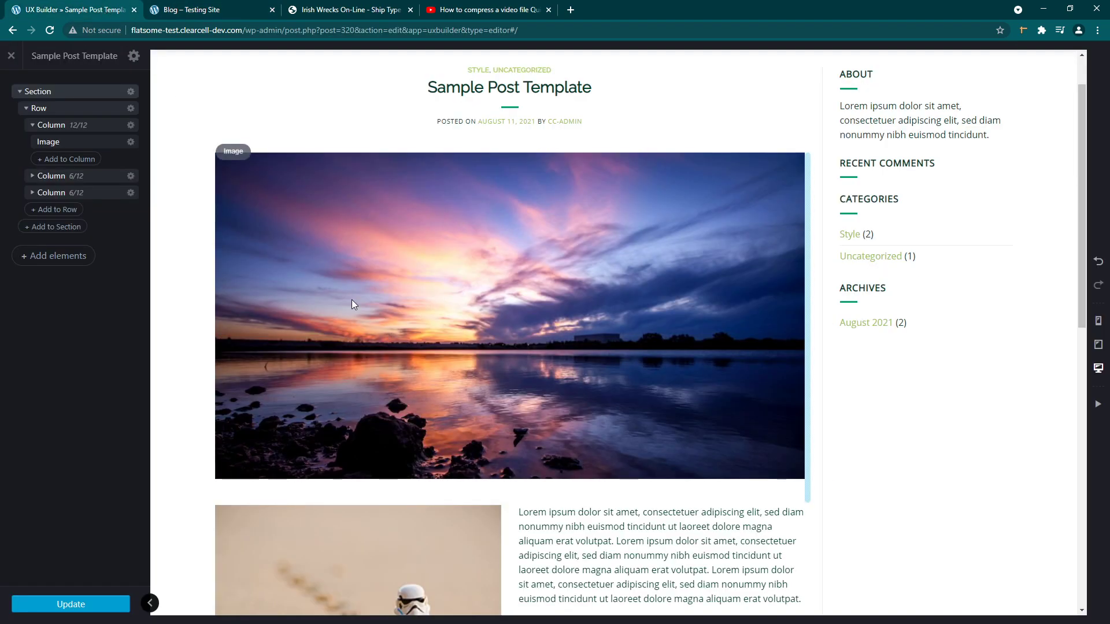
click(133, 55)
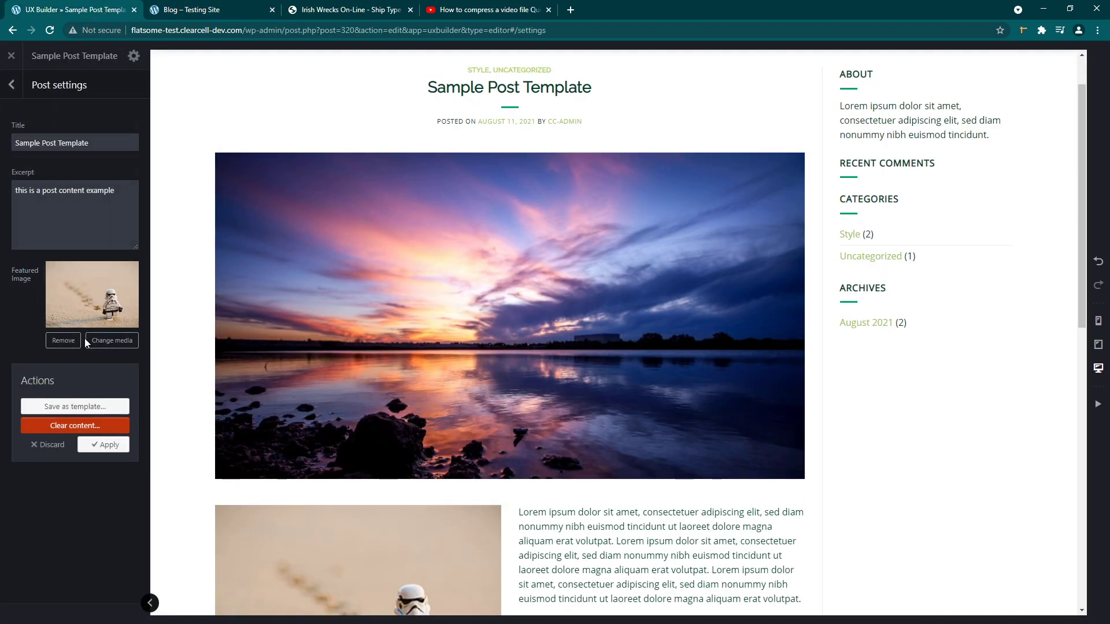
click(112, 339)
click(781, 220)
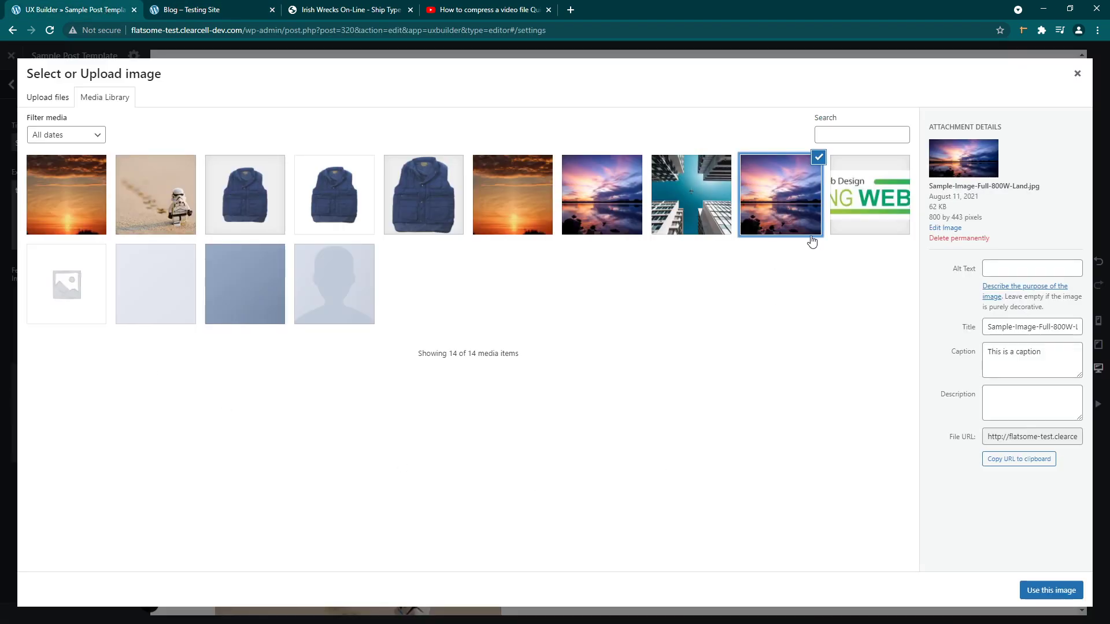
click(1051, 590)
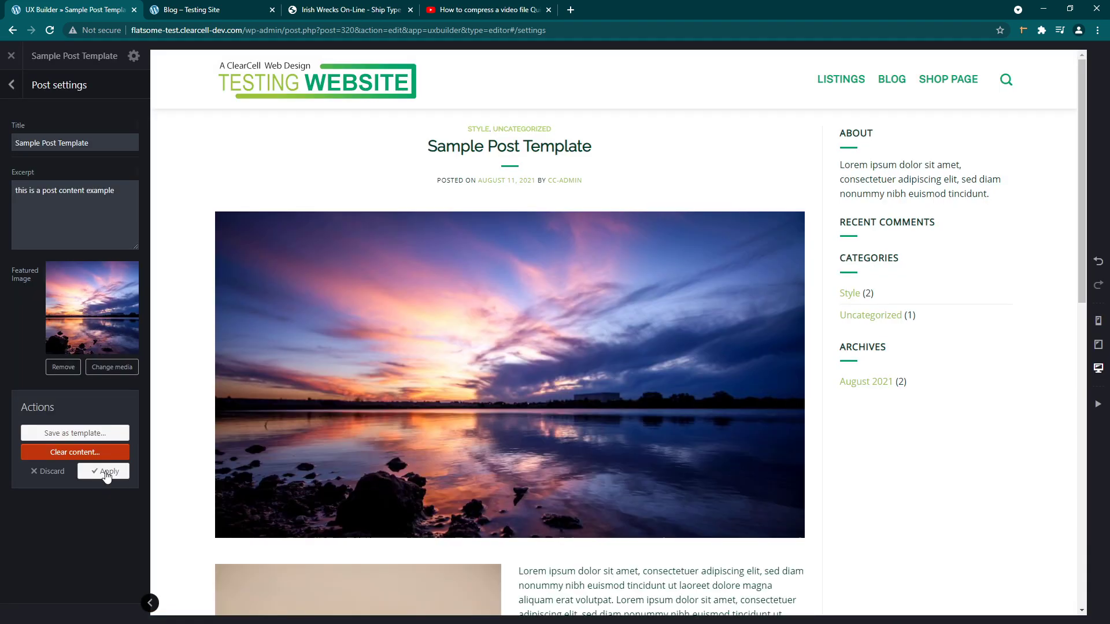
click(106, 472)
click(91, 604)
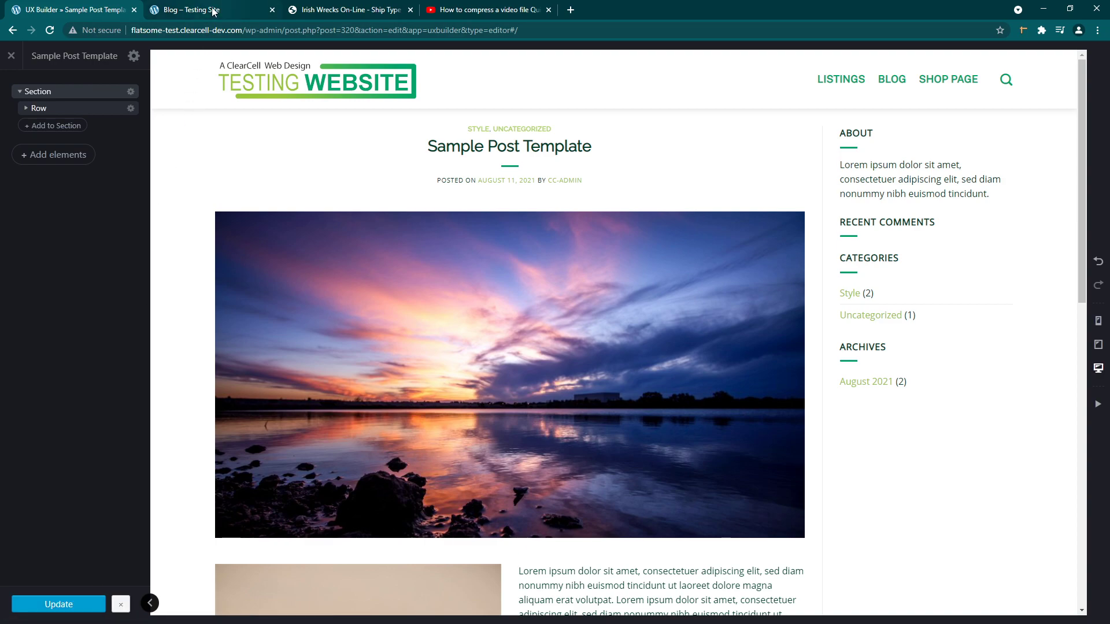
Reload the live Blog page, view the Sample Post Template post from its thumbnail and return to the Blog page.
click(211, 9)
click(50, 30)
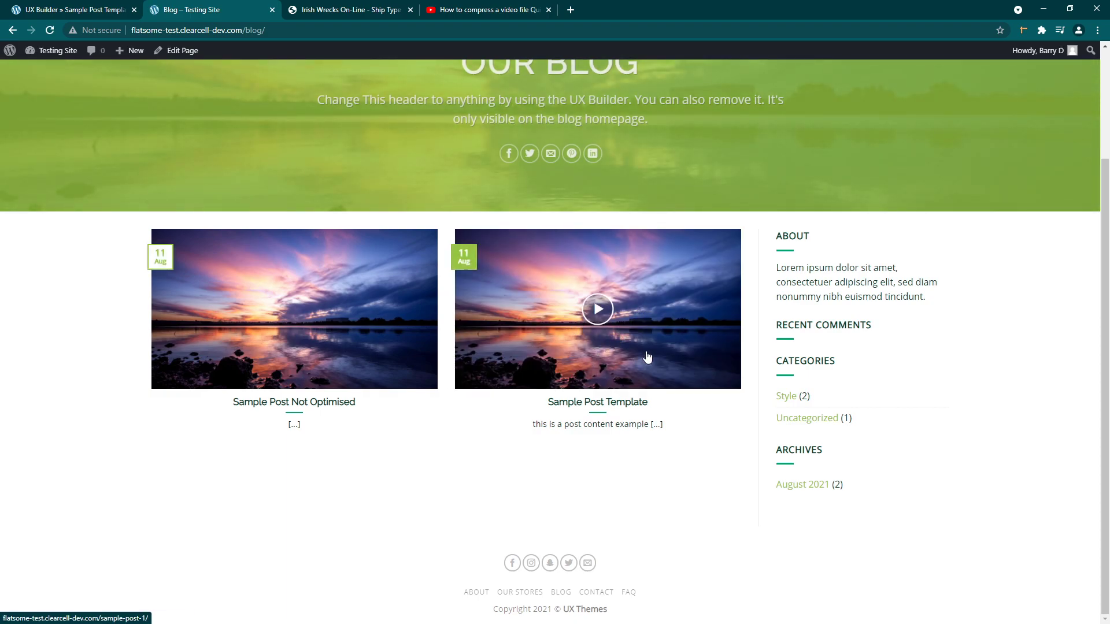
click(551, 324)
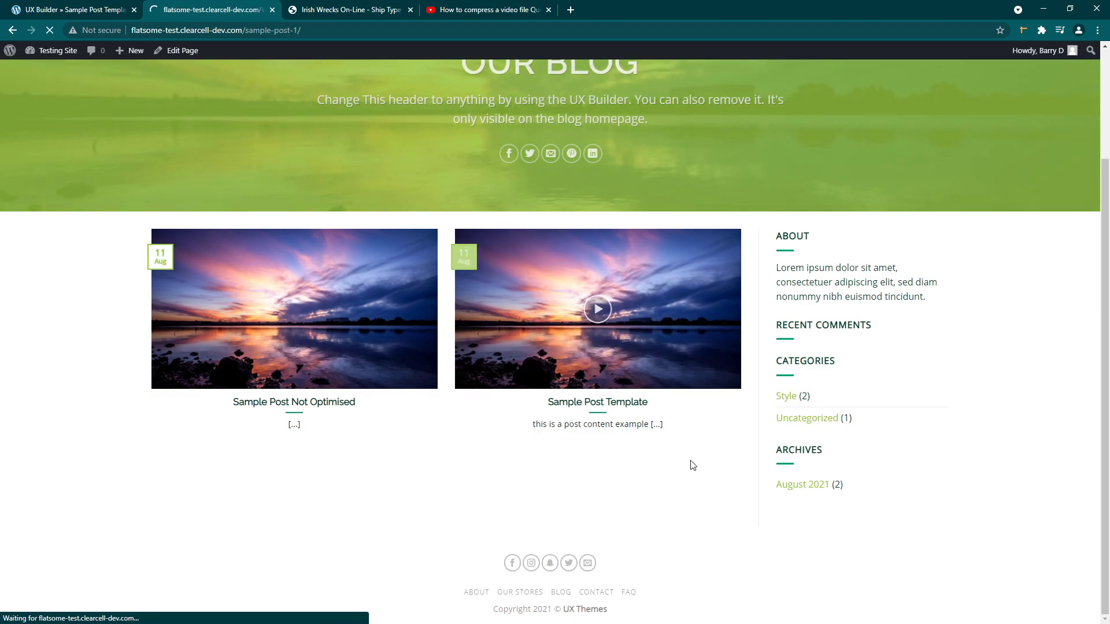
scroll(453, 401, down, 2)
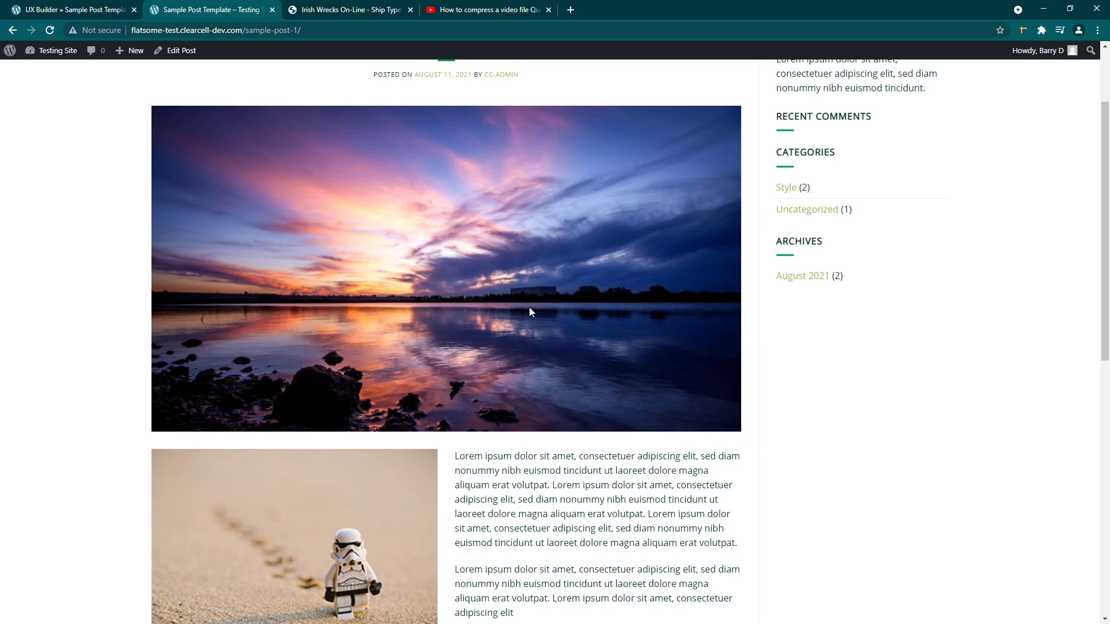
scroll(564, 272, up, 2)
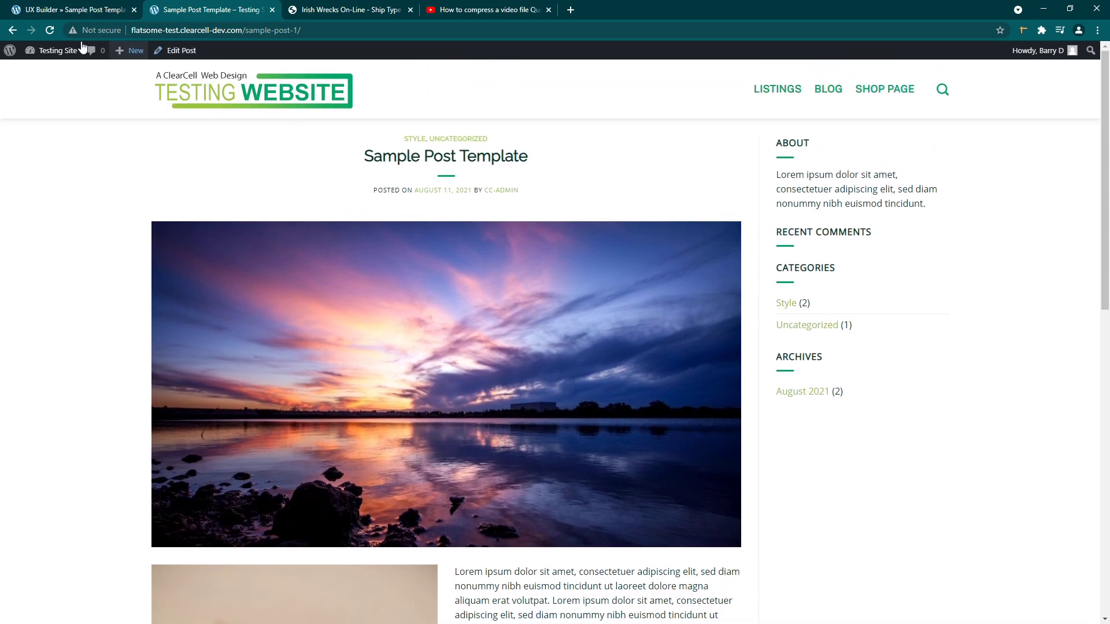
click(13, 30)
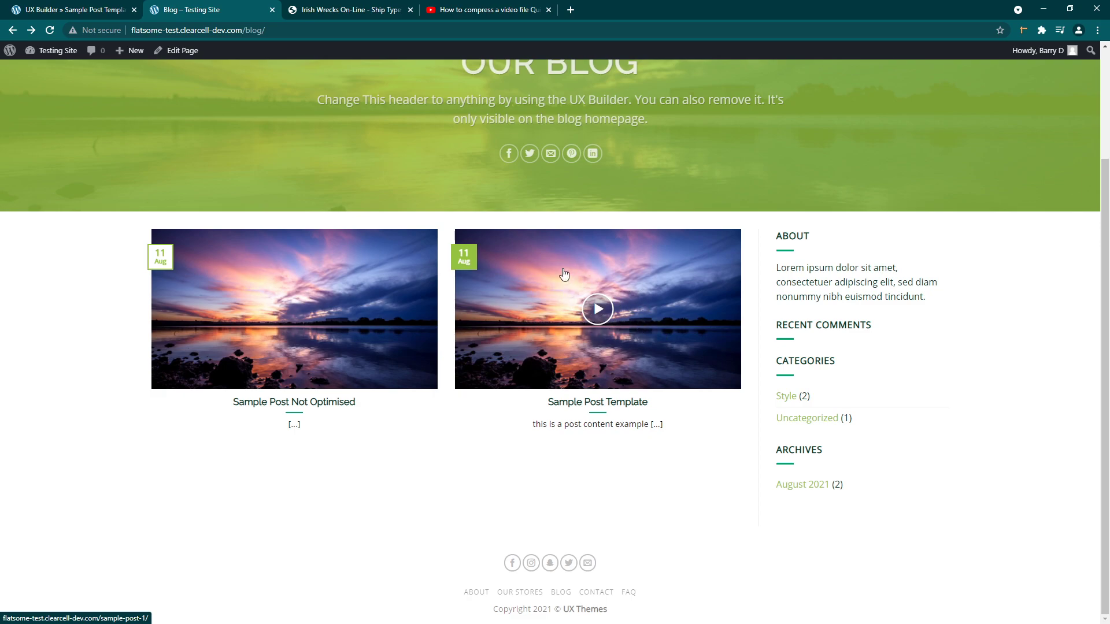
Exit the UX Builder to the post editor, set the post's format to Standard, update it and reload the live Blog page.
click(81, 10)
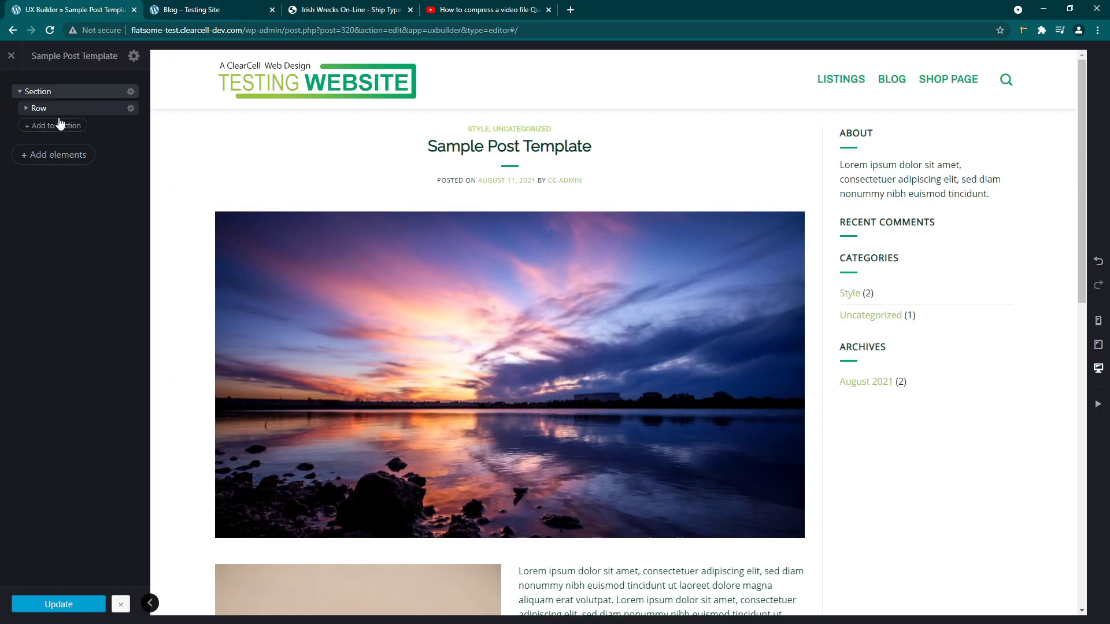
click(12, 58)
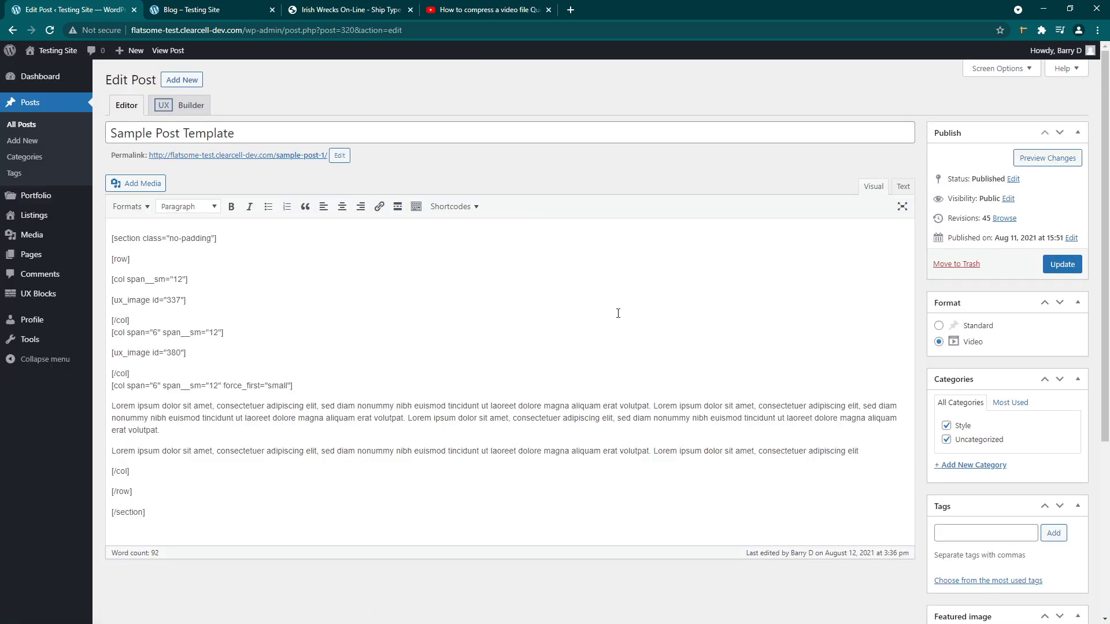
scroll(293, 354, down, 2)
scroll(201, 285, up, 2)
click(938, 326)
click(1054, 270)
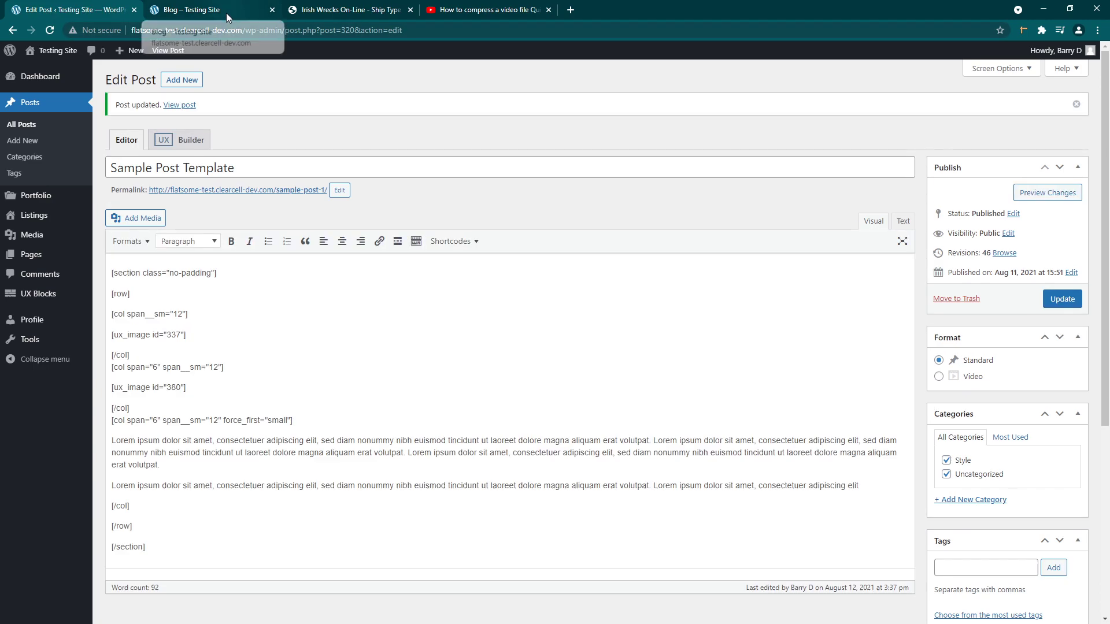
click(227, 12)
click(50, 30)
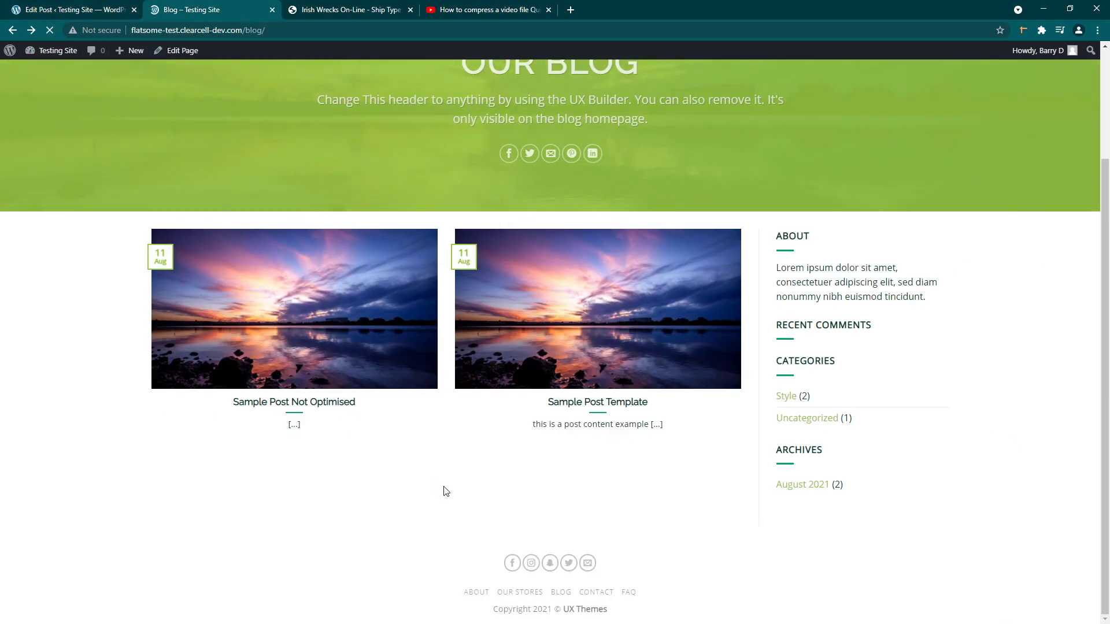